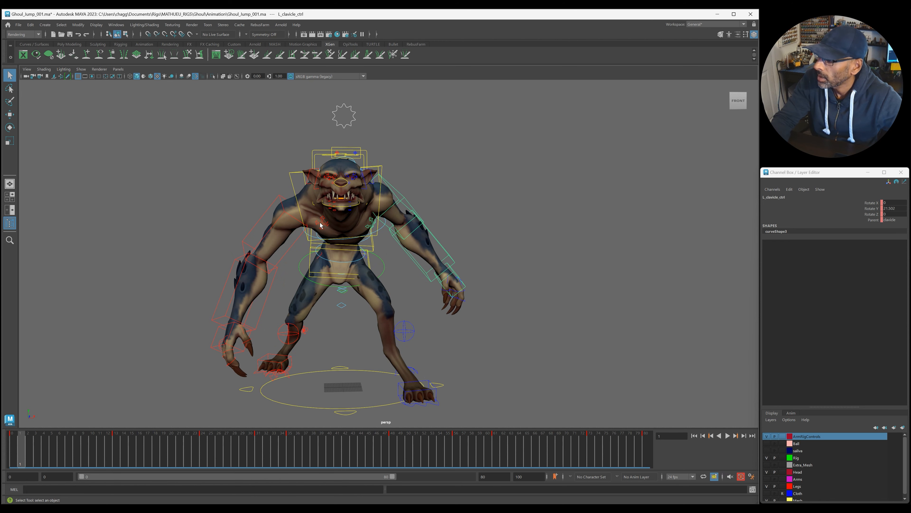
Delete the animation keys after frame 0 through frame 80 on both clavicles and the left and right FK arm controls
{"action": "left_click", "coordinate": [321, 224], "text": "shift"}
{"action": "left_click", "coordinate": [426, 233]}
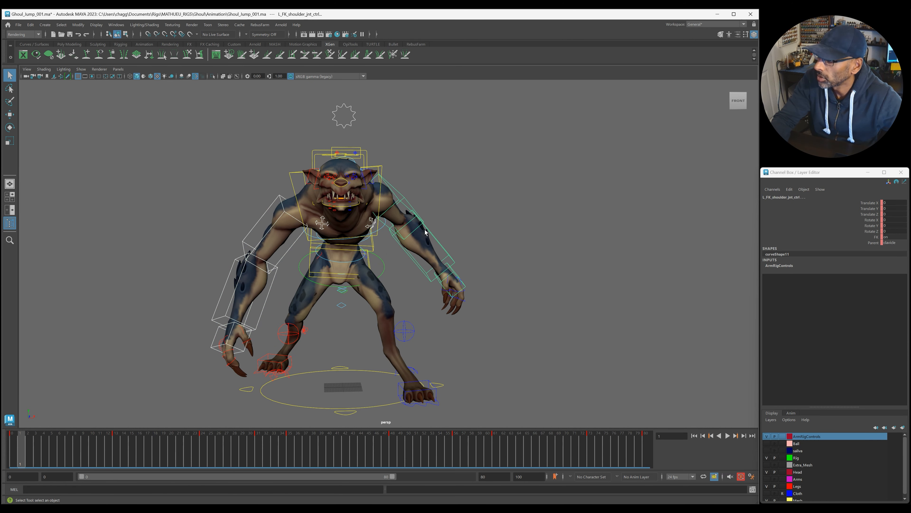
{"action": "left_click", "coordinate": [449, 278]}
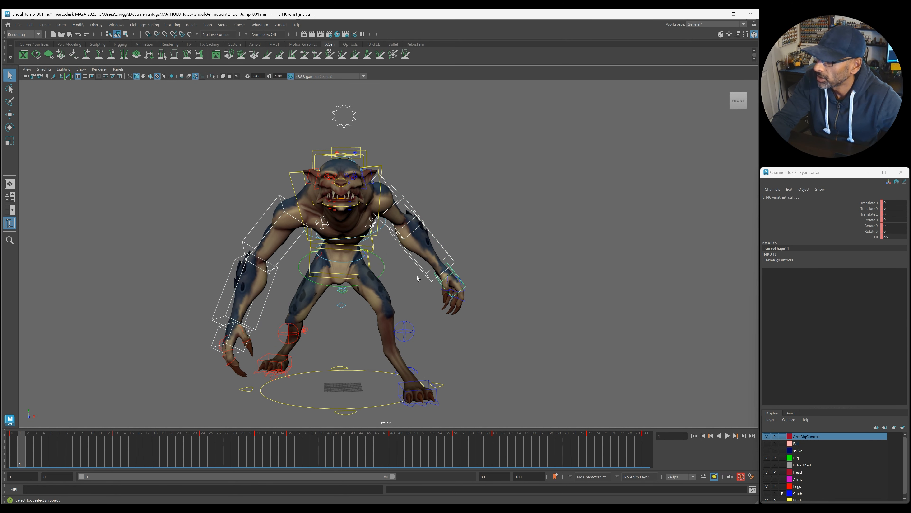
{"action": "left_click", "coordinate": [236, 271]}
{"action": "left_click", "coordinate": [230, 275]}
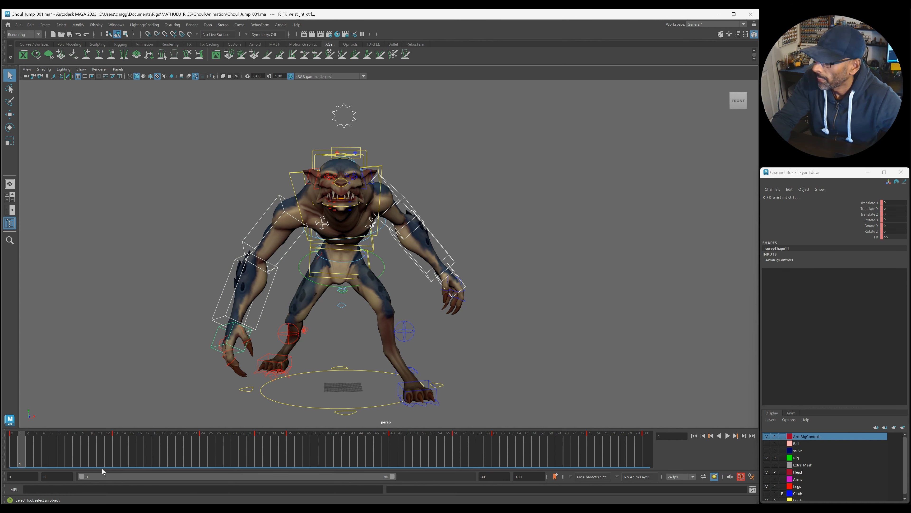
{"action": "left_click_drag", "start_coordinate": [28, 460], "coordinate": [645, 458]}
{"action": "right_click", "coordinate": [598, 449]}
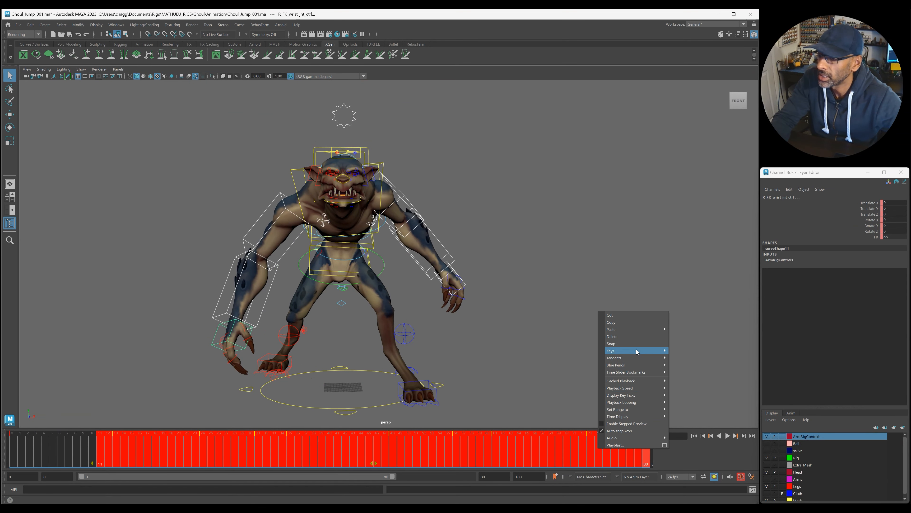
{"action": "left_click", "coordinate": [633, 337]}
Play back and scrub the jump to check the body motion without the old arm keys
{"action": "key", "text": "alt+v"}
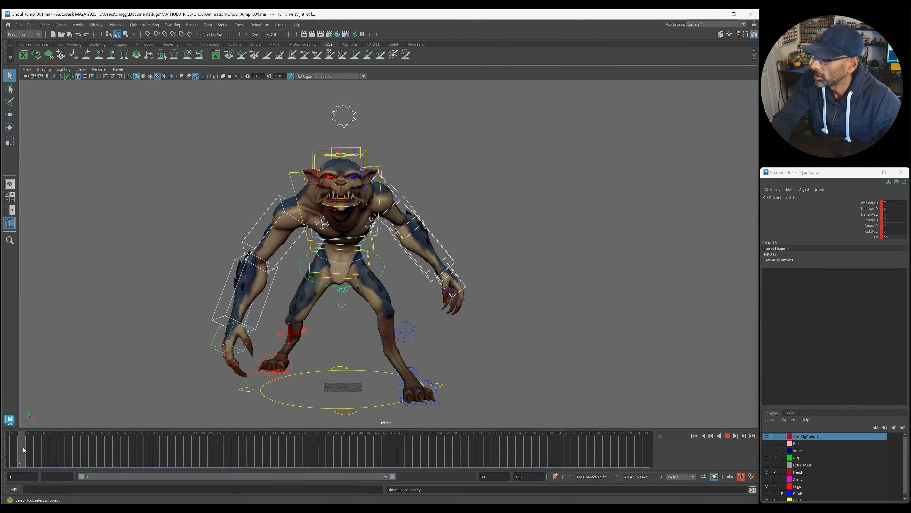
{"action": "left_click_drag", "start_coordinate": [331, 335], "coordinate": [345, 324], "text": "alt"}
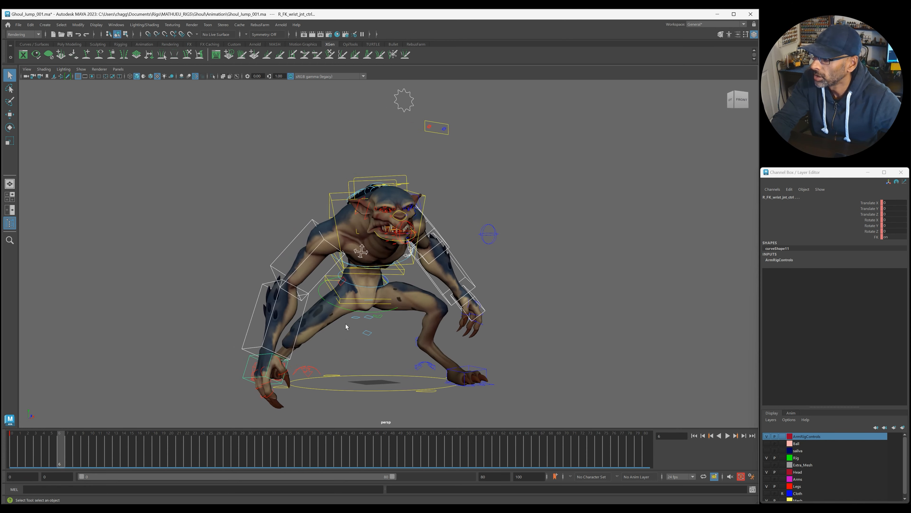
{"action": "key", "text": "alt+v"}
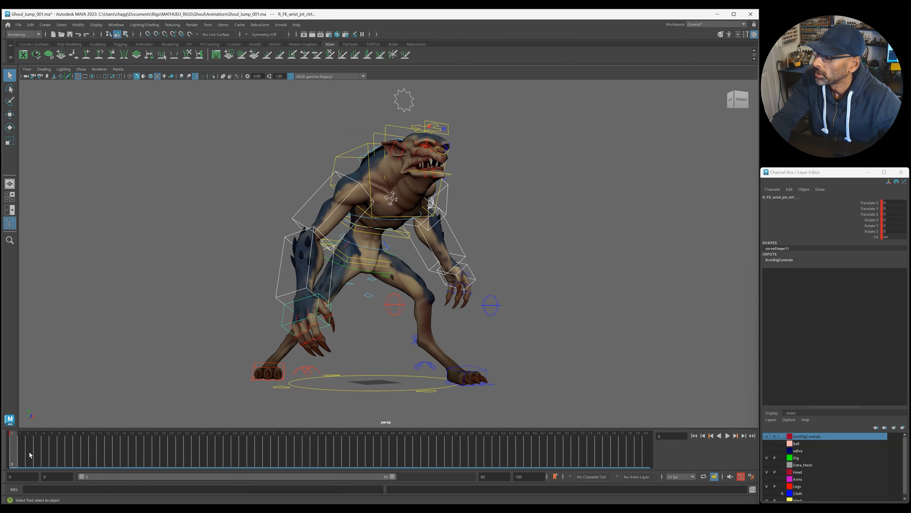
{"action": "left_click_drag", "start_coordinate": [29, 458], "coordinate": [179, 454]}
At frame 18, raise the left clavicle control by rotating it to about -6.5, 21.5, 18.8
{"action": "middle_click_drag", "start_coordinate": [449, 230], "coordinate": [440, 350], "text": "alt"}
{"action": "right_click_drag", "start_coordinate": [440, 350], "coordinate": [298, 350], "text": "alt"}
{"action": "mouse_move", "coordinate": [158, 445]}
{"action": "left_mouse_down"}
{"action": "mouse_move", "coordinate": [63, 447]}
{"action": "mouse_move", "coordinate": [184, 459]}
{"action": "mouse_move", "coordinate": [125, 456]}
{"action": "mouse_move", "coordinate": [153, 459]}
{"action": "left_mouse_up"}
{"action": "left_click_drag", "start_coordinate": [230, 303], "coordinate": [417, 285], "text": "alt"}
{"action": "scroll", "coordinate": [417, 285], "scroll_direction": "up", "scroll_amount": 5}
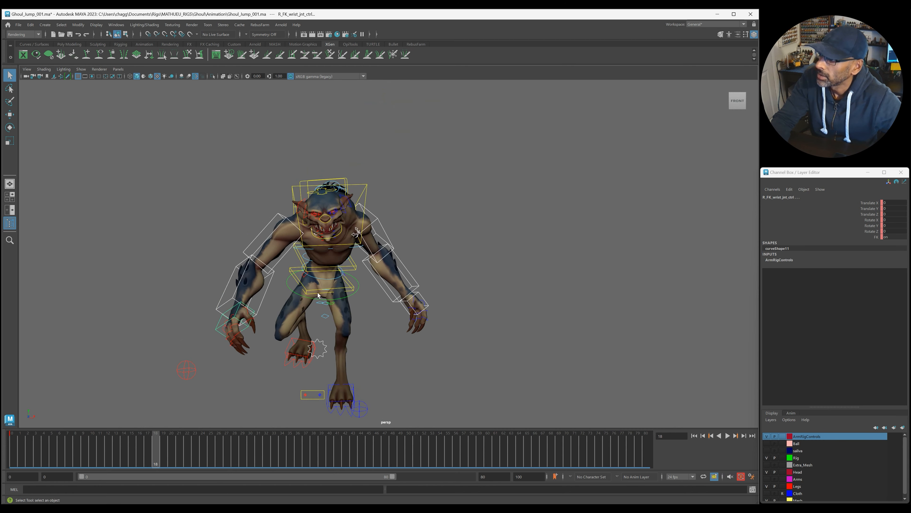
{"action": "left_click", "coordinate": [351, 233]}
{"action": "left_click", "coordinate": [351, 233]}
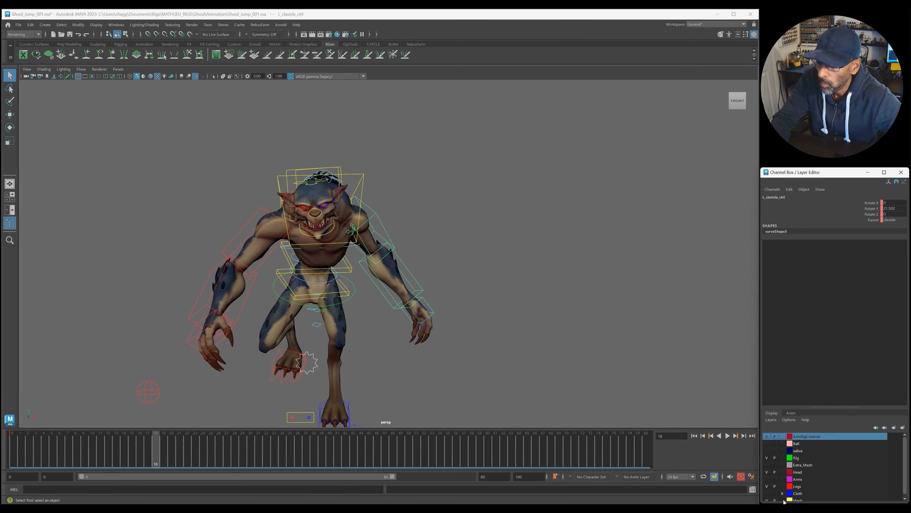
{"action": "key", "text": "e"}
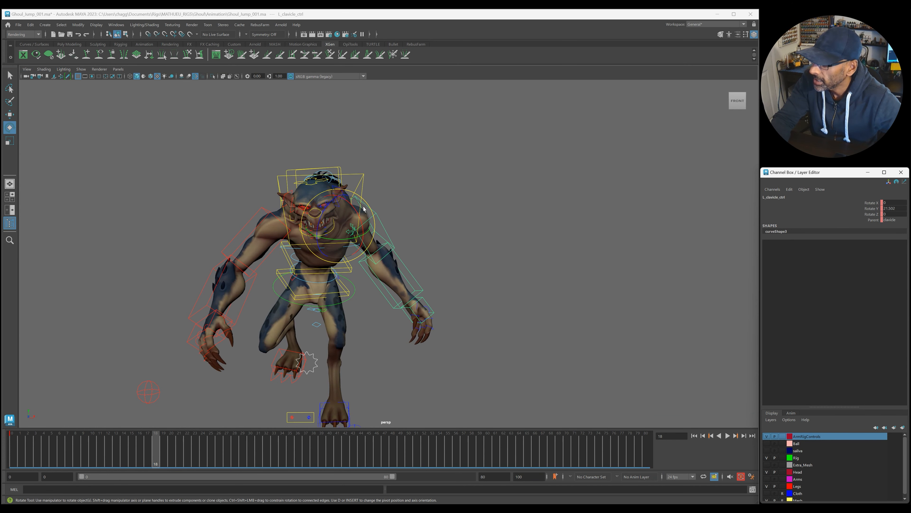
{"action": "left_click", "coordinate": [865, 214]}
{"action": "left_click_drag", "start_coordinate": [361, 220], "coordinate": [318, 220]}
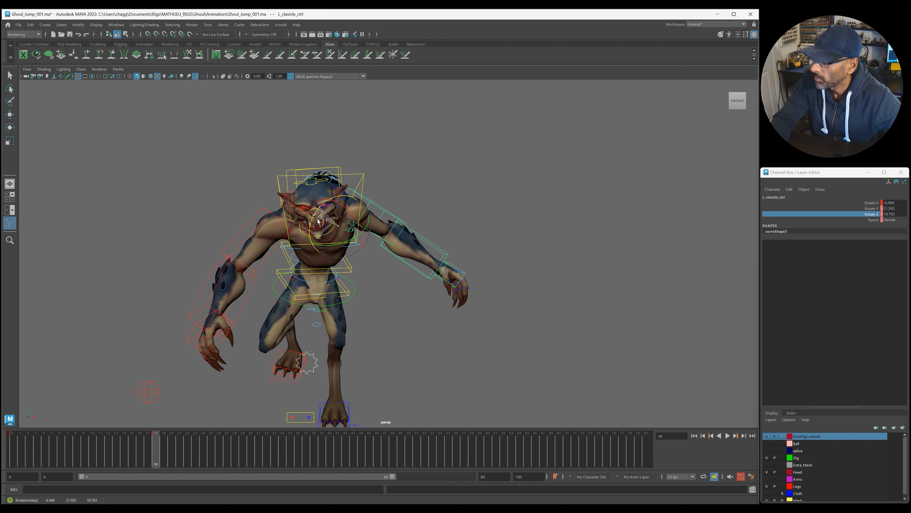
Swing the left arm up and outward to nearly horizontal with its FK shoulder control at frame 18
{"action": "left_click", "coordinate": [377, 225]}
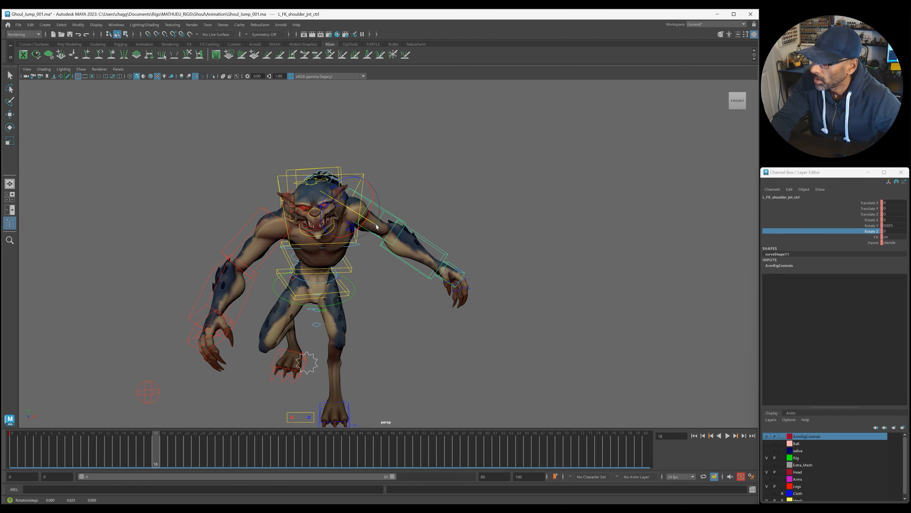
{"action": "left_click_drag", "start_coordinate": [381, 229], "coordinate": [361, 218]}
{"action": "left_click", "coordinate": [393, 255]}
{"action": "left_click_drag", "start_coordinate": [392, 255], "coordinate": [359, 246], "text": "alt"}
{"action": "left_click", "coordinate": [325, 217]}
{"action": "left_click_drag", "start_coordinate": [325, 217], "coordinate": [327, 232]}
{"action": "mouse_move", "coordinate": [327, 231]}
{"action": "left_mouse_down", "text": "alt"}
{"action": "mouse_move", "coordinate": [308, 237]}
{"action": "mouse_move", "coordinate": [319, 242]}
{"action": "left_mouse_up", "text": "alt"}
Bend the left hand down by rotating the FK wrist to about 19.8 on X and -24.9 on Z
{"action": "left_click", "coordinate": [439, 224]}
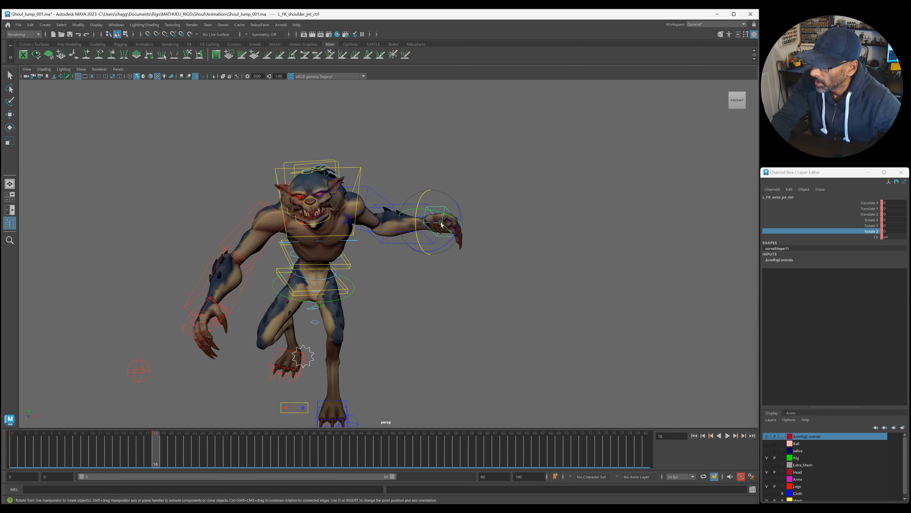
{"action": "left_click_drag", "start_coordinate": [452, 240], "coordinate": [433, 257]}
{"action": "left_click_drag", "start_coordinate": [429, 203], "coordinate": [460, 224]}
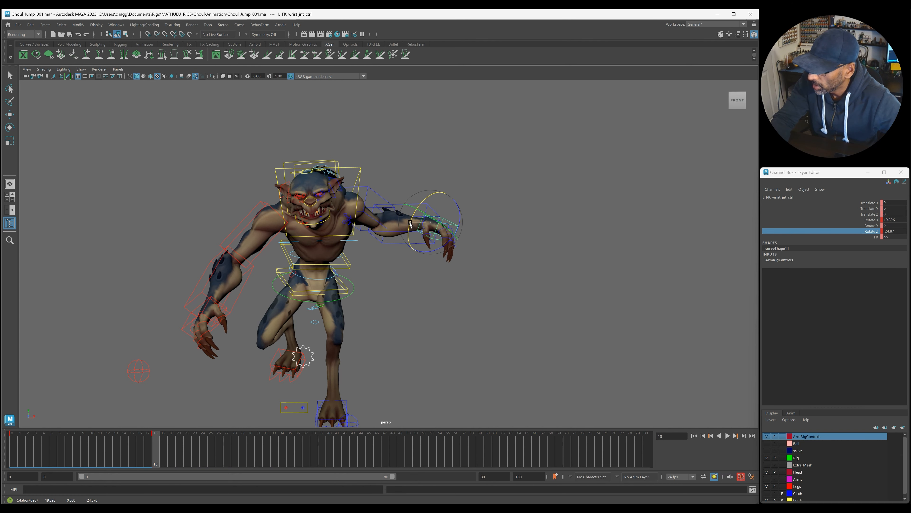
{"action": "left_click_drag", "start_coordinate": [341, 237], "coordinate": [343, 240], "text": "alt"}
Lift the right arm outward at frame 18 by rotating its clavicle and FK shoulder controls
{"action": "left_click_drag", "start_coordinate": [280, 205], "coordinate": [461, 245], "text": "alt"}
{"action": "left_click", "coordinate": [324, 208]}
{"action": "left_click_drag", "start_coordinate": [476, 277], "coordinate": [321, 198]}
{"action": "left_click", "coordinate": [277, 175]}
{"action": "left_click_drag", "start_coordinate": [399, 265], "coordinate": [330, 250]}
{"action": "left_click_drag", "start_coordinate": [330, 250], "coordinate": [292, 224], "text": "alt"}
Bend the right hand down by rotating the right FK wrist to about -30.8 on Z
{"action": "left_click", "coordinate": [292, 251]}
{"action": "left_click_drag", "start_coordinate": [291, 224], "coordinate": [281, 222], "text": "alt"}
{"action": "left_click_drag", "start_coordinate": [279, 188], "coordinate": [232, 266], "text": "alt"}
{"action": "left_click", "coordinate": [230, 267]}
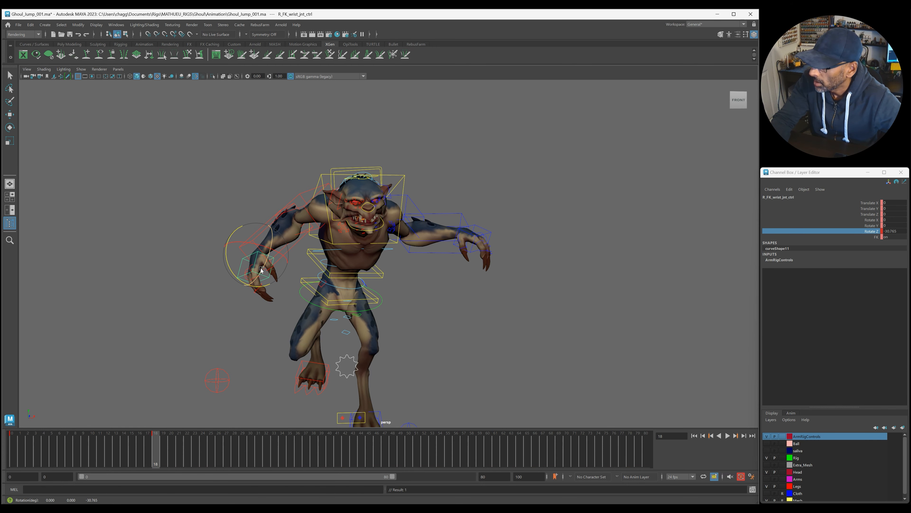
Raise the right upper arm further by rotating the right FK shoulder to about 20.7, -46.5, -23.8
{"action": "left_click", "coordinate": [301, 194]}
{"action": "left_click_drag", "start_coordinate": [351, 190], "coordinate": [320, 236]}
{"action": "left_click_drag", "start_coordinate": [321, 236], "coordinate": [309, 234], "text": "alt"}
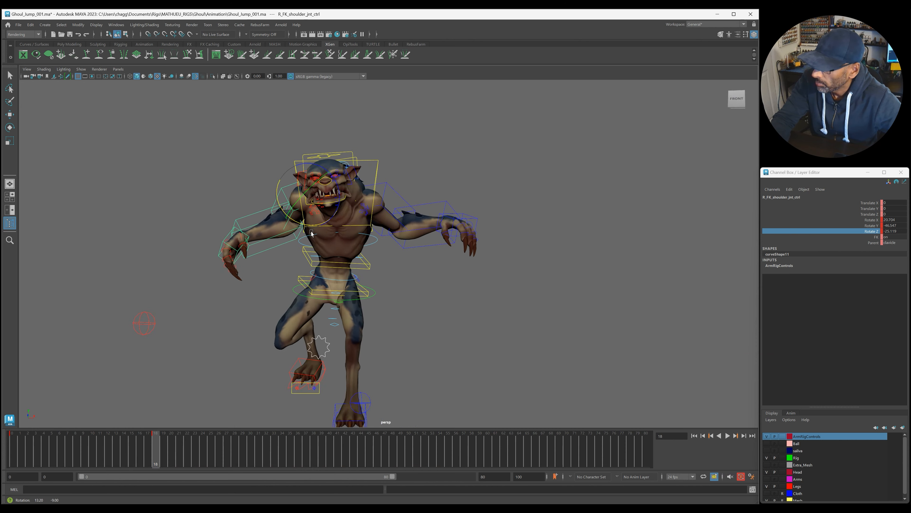
{"action": "right_click_drag", "start_coordinate": [309, 234], "coordinate": [86, 258], "text": "alt"}
{"action": "left_click_drag", "start_coordinate": [86, 258], "coordinate": [118, 264], "text": "alt"}
{"action": "right_click_drag", "start_coordinate": [118, 265], "coordinate": [263, 278], "text": "alt"}
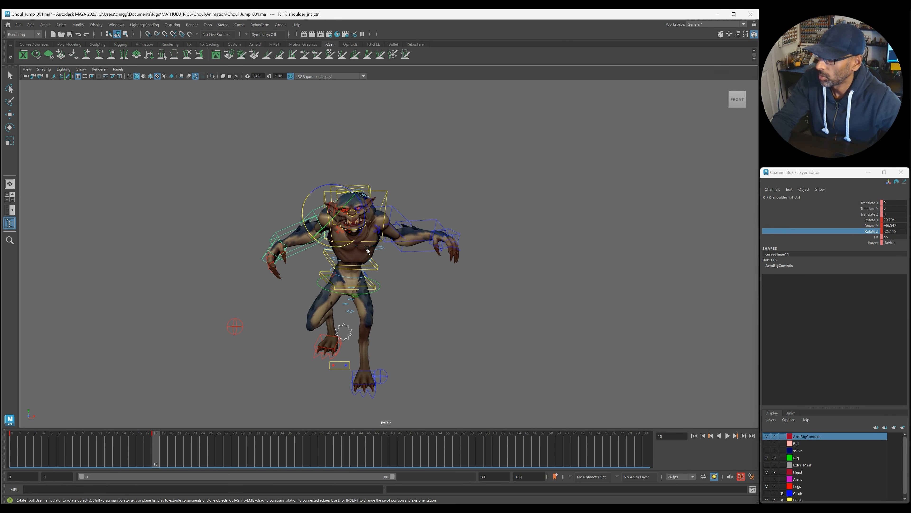
{"action": "left_click_drag", "start_coordinate": [368, 250], "coordinate": [322, 256], "text": "alt"}
{"action": "left_click_drag", "start_coordinate": [348, 197], "coordinate": [348, 192]}
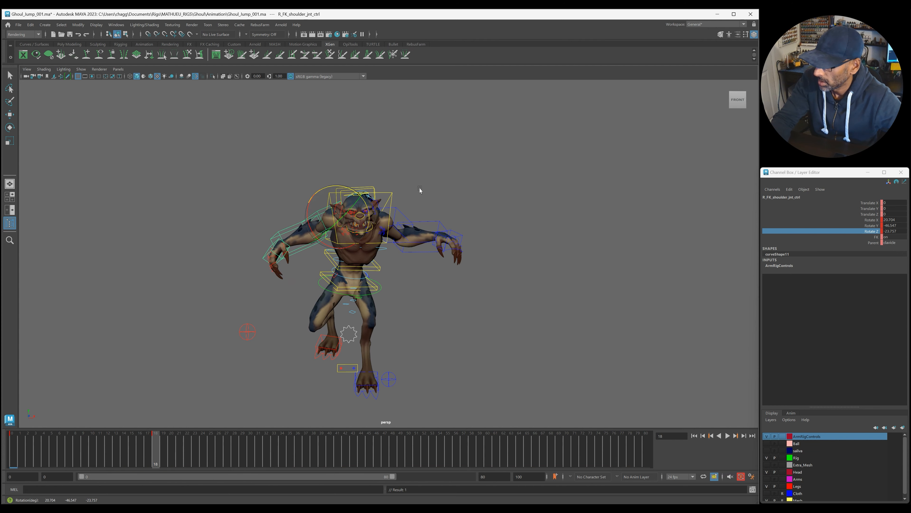
Lower the left arm slightly by rotating the left FK shoulder to about -13.3, 14.1, -8.0
{"action": "left_click", "coordinate": [396, 211]}
{"action": "left_click_drag", "start_coordinate": [395, 239], "coordinate": [353, 220]}
{"action": "scroll", "coordinate": [354, 221], "scroll_direction": "down", "scroll_amount": 3}
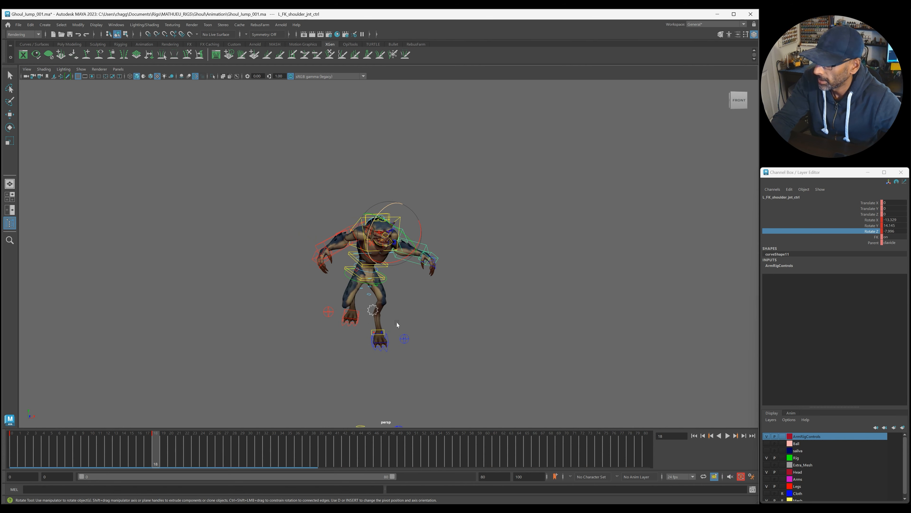
Play the jump from the start to check how the arms move into the frame 18 pose
{"action": "left_click_drag", "start_coordinate": [147, 455], "coordinate": [25, 439]}
{"action": "key", "text": "alt+v"}
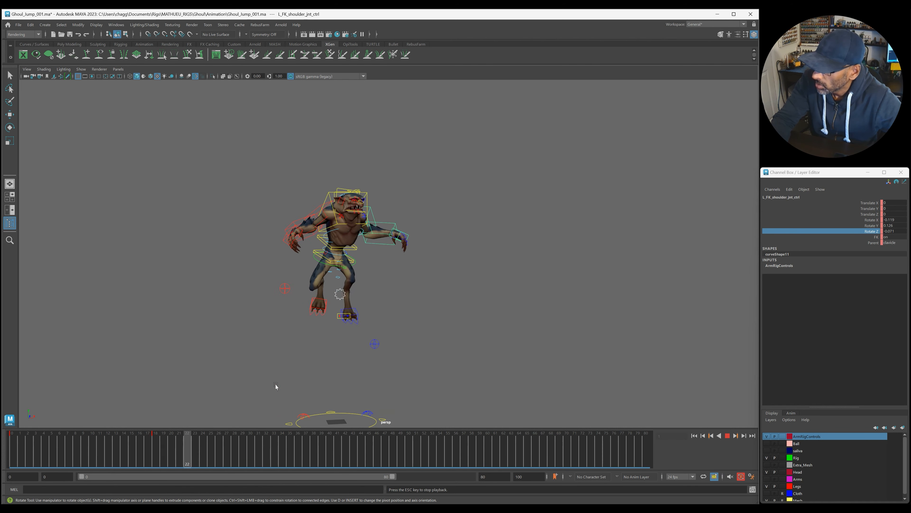
{"action": "key", "text": "alt+shift+v"}
{"action": "scroll", "coordinate": [312, 380], "scroll_direction": "up", "scroll_amount": 5}
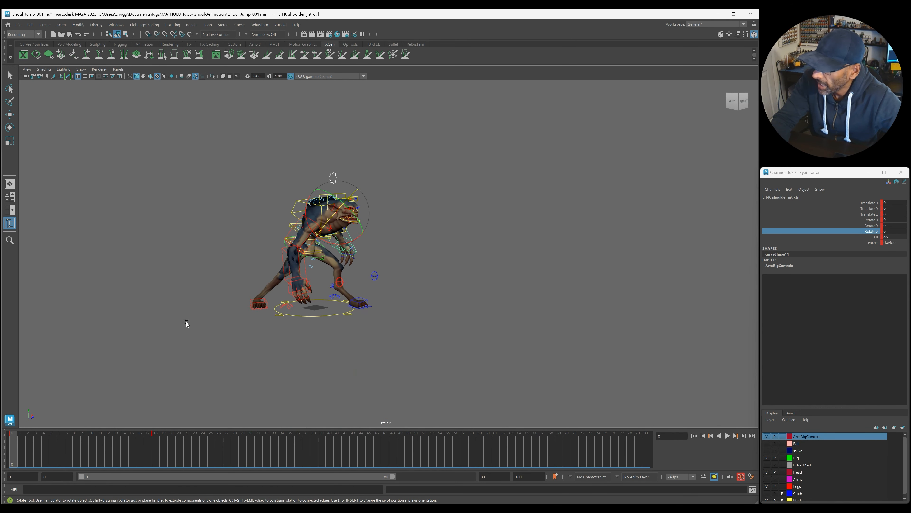
{"action": "key", "text": "alt+v"}
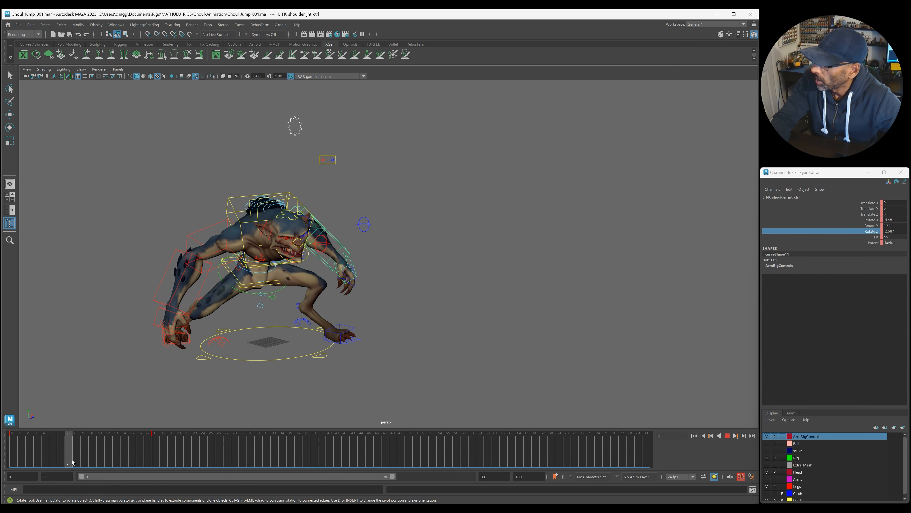
At frame 8, raise the right clavicle by rotating it to about 4.5, -13.5, 18.3
{"action": "left_click", "coordinate": [75, 459]}
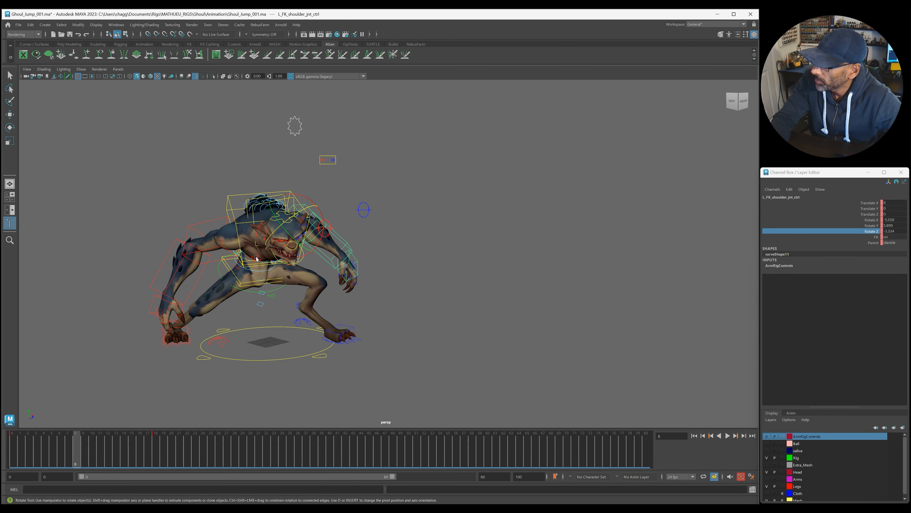
{"action": "left_click", "coordinate": [268, 269]}
{"action": "left_click_drag", "start_coordinate": [264, 279], "coordinate": [247, 272]}
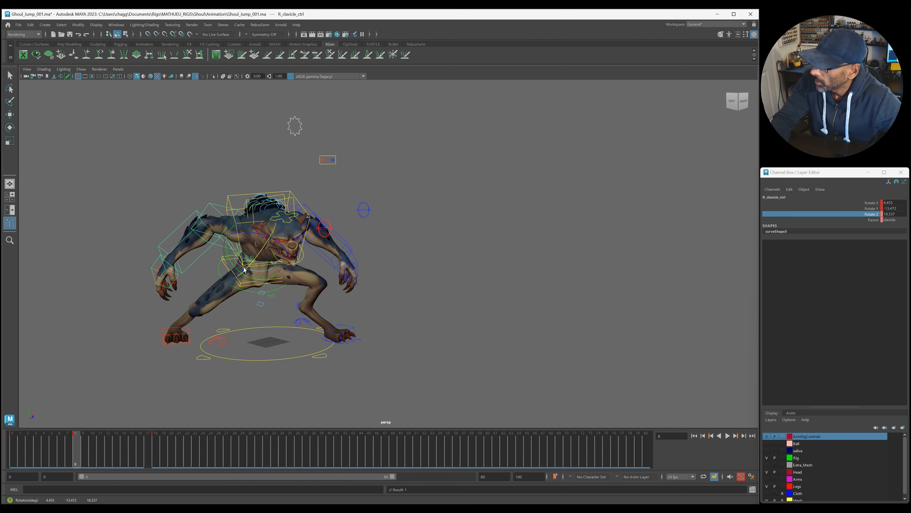
Bend the right arm in the crouch pose by rotating the FK elbow to about 67 degrees on Y
{"action": "left_click", "coordinate": [221, 210]}
{"action": "left_click_drag", "start_coordinate": [261, 217], "coordinate": [220, 218]}
{"action": "left_click", "coordinate": [221, 211]}
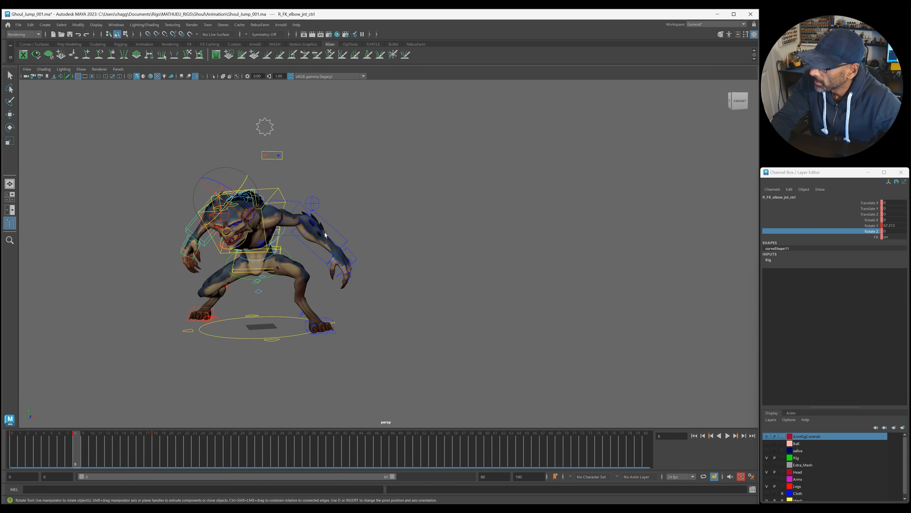
Raise the left shoulder at frame 8 and bend the left FK elbow to about -74.3 on Y
{"action": "left_click", "coordinate": [264, 244]}
{"action": "left_click_drag", "start_coordinate": [272, 253], "coordinate": [279, 217]}
{"action": "left_click", "coordinate": [290, 217]}
{"action": "key", "text": "s"}
{"action": "left_click", "coordinate": [309, 221]}
{"action": "left_click_drag", "start_coordinate": [235, 242], "coordinate": [267, 238], "text": "alt"}
{"action": "right_click_drag", "start_coordinate": [267, 239], "coordinate": [297, 264], "text": "alt"}
{"action": "left_click_drag", "start_coordinate": [297, 264], "coordinate": [283, 261], "text": "alt"}
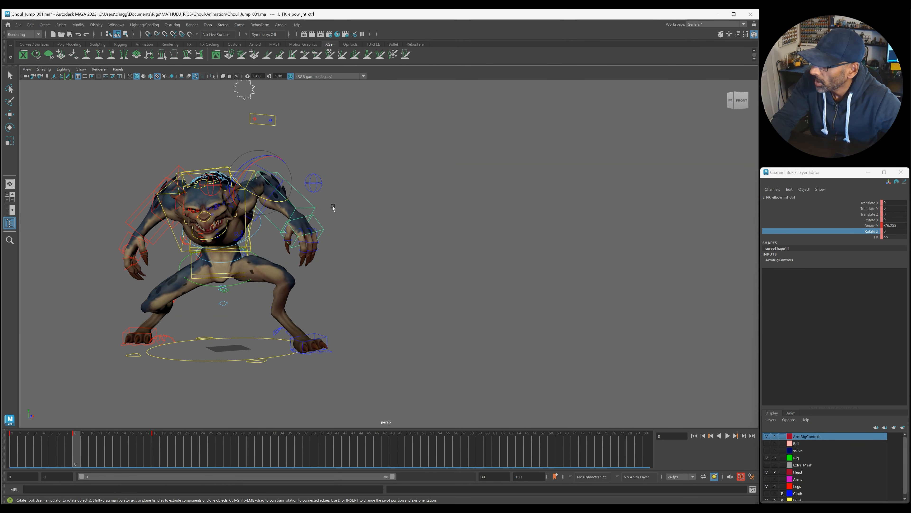
Rotate the left FK shoulder to about -5.6, 34.7, -28.0 and the left FK elbow to about 7.8 on Z
{"action": "left_click", "coordinate": [235, 201]}
{"action": "left_click_drag", "start_coordinate": [220, 193], "coordinate": [272, 247]}
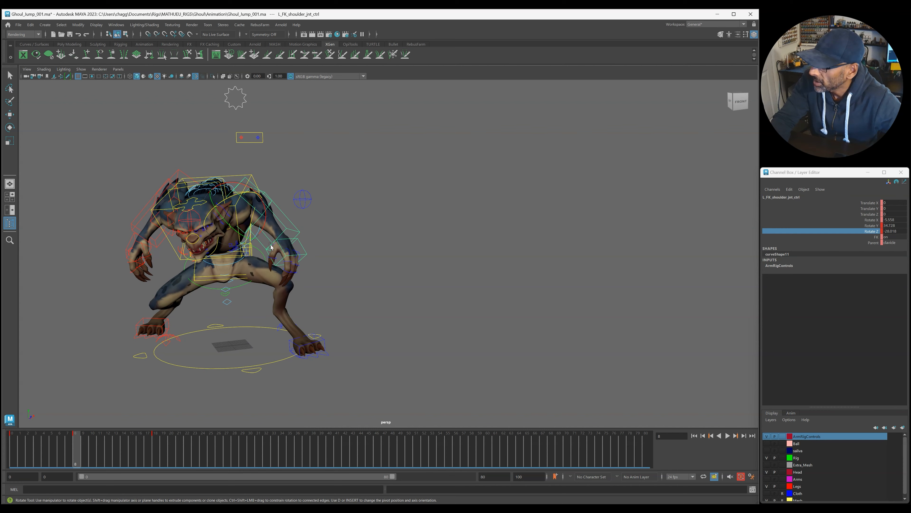
{"action": "left_click", "coordinate": [286, 230]}
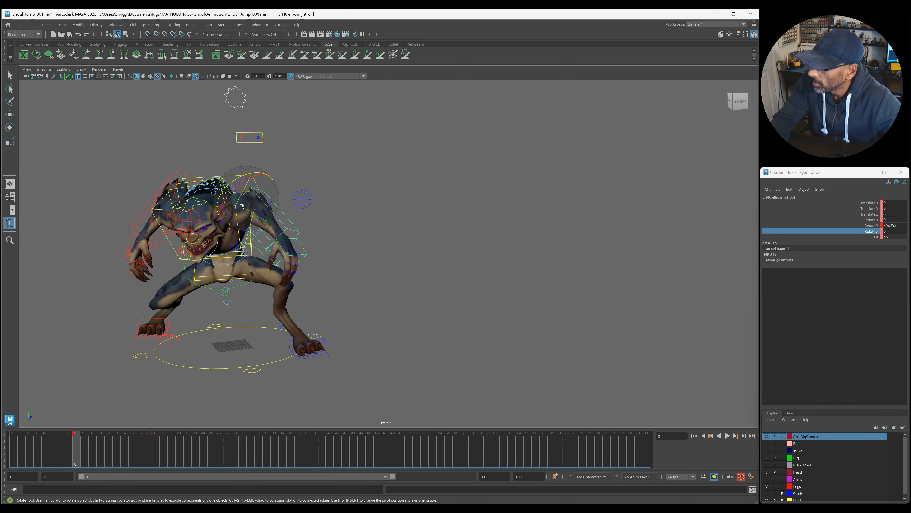
{"action": "left_click_drag", "start_coordinate": [241, 181], "coordinate": [238, 186]}
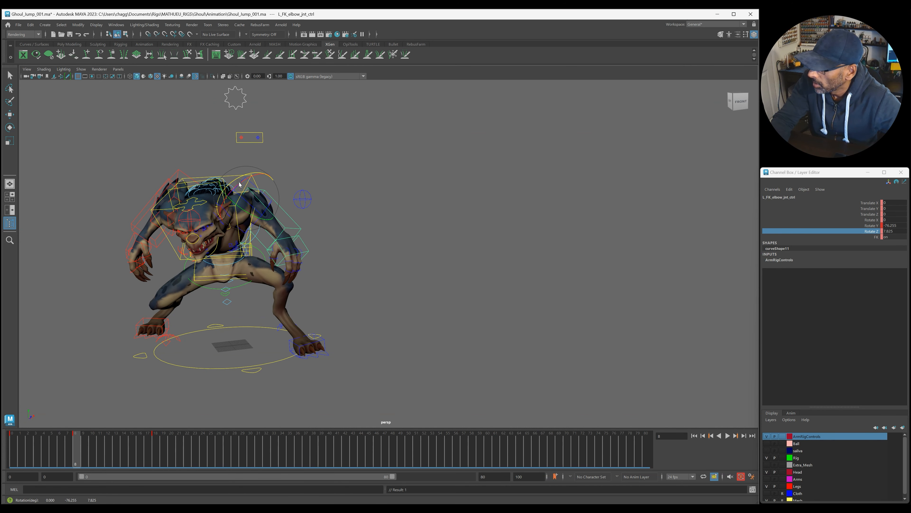
Rotate the left FK wrist to about 14.4, -23.7, -16.5 and the right FK wrist to about -47.1 on Z
{"action": "left_click", "coordinate": [273, 251]}
{"action": "left_click_drag", "start_coordinate": [272, 251], "coordinate": [201, 248]}
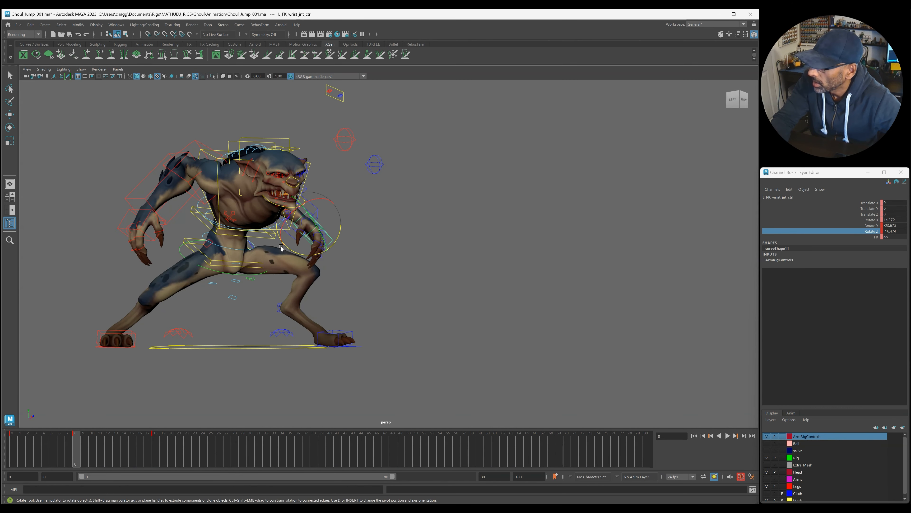
{"action": "left_click", "coordinate": [118, 224]}
{"action": "left_click", "coordinate": [121, 224]}
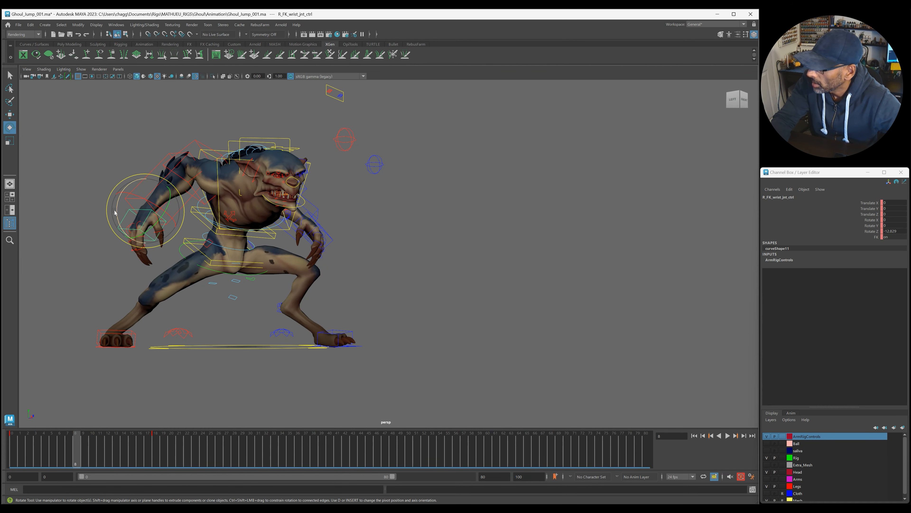
{"action": "mouse_move", "coordinate": [129, 230]}
{"action": "left_mouse_down", "text": "alt"}
{"action": "mouse_move", "coordinate": [150, 243]}
{"action": "mouse_move", "coordinate": [120, 241]}
{"action": "left_mouse_up", "text": "alt"}
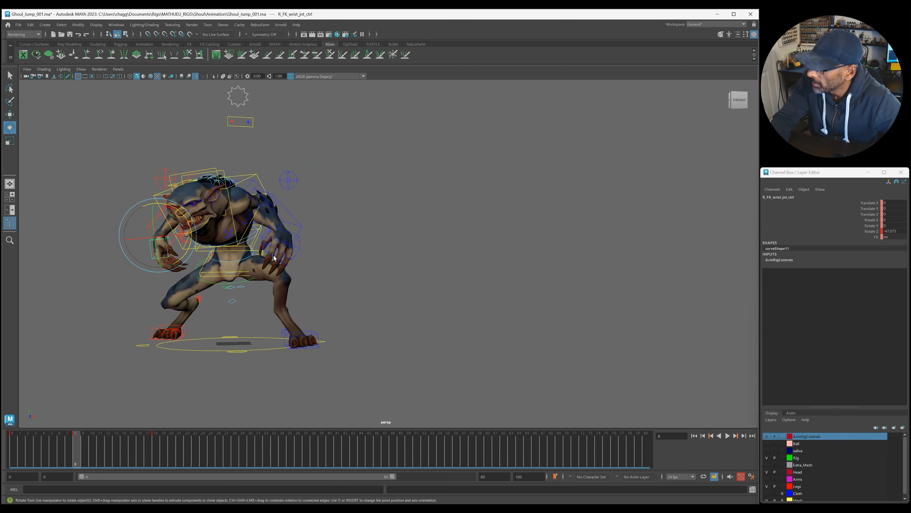
Play the jump repeatedly from frame 0 to review the arm motion through the frame 8 and frame 18 poses
{"action": "scroll", "coordinate": [143, 265], "scroll_direction": "down", "scroll_amount": 3}
{"action": "left_click_drag", "start_coordinate": [155, 277], "coordinate": [175, 291], "text": "alt"}
{"action": "left_click_drag", "start_coordinate": [75, 452], "coordinate": [12, 443]}
{"action": "scroll", "coordinate": [152, 369], "scroll_direction": "down", "scroll_amount": 4}
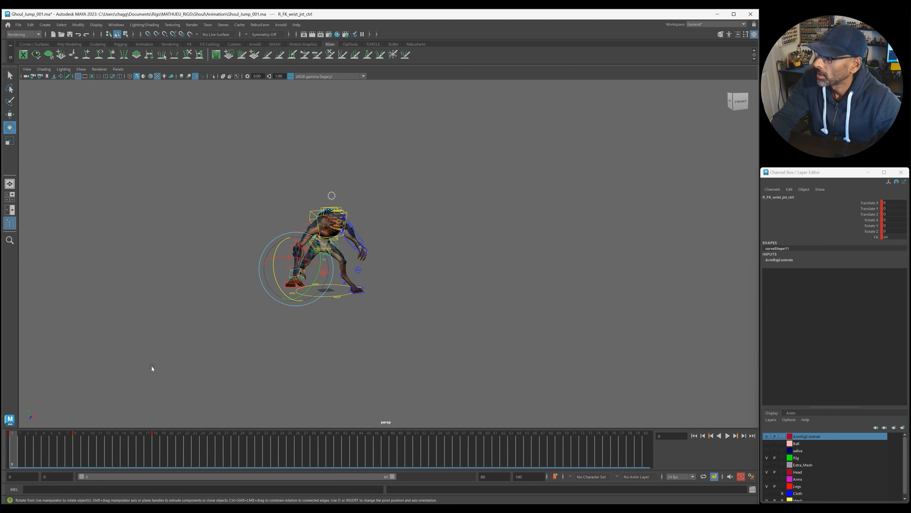
{"action": "key", "text": "alt+v"}
{"action": "key", "text": "alt+v"}
{"action": "key", "text": "alt+shift+v"}
{"action": "key", "text": "alt+v"}
{"action": "key", "text": "alt+shift+v"}
{"action": "key", "text": "alt+v"}
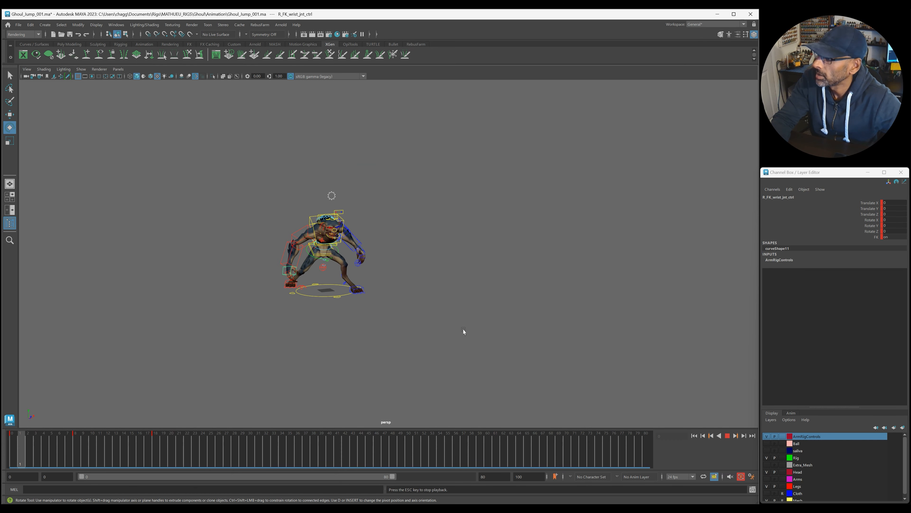
{"action": "key", "text": "alt+shift+v"}
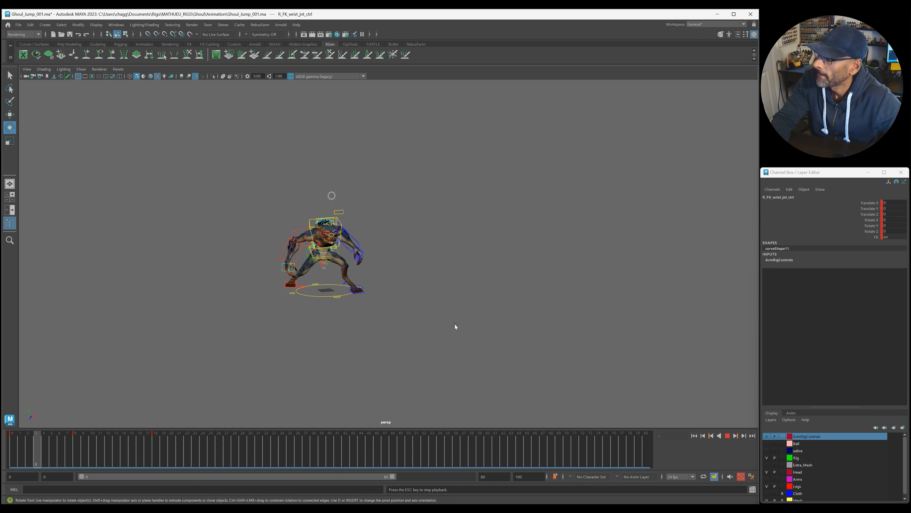
Play the jump several more times to check how the arms move through the takeoff and landing
{"action": "key", "text": "alt+v"}
{"action": "key", "text": "alt+v"}
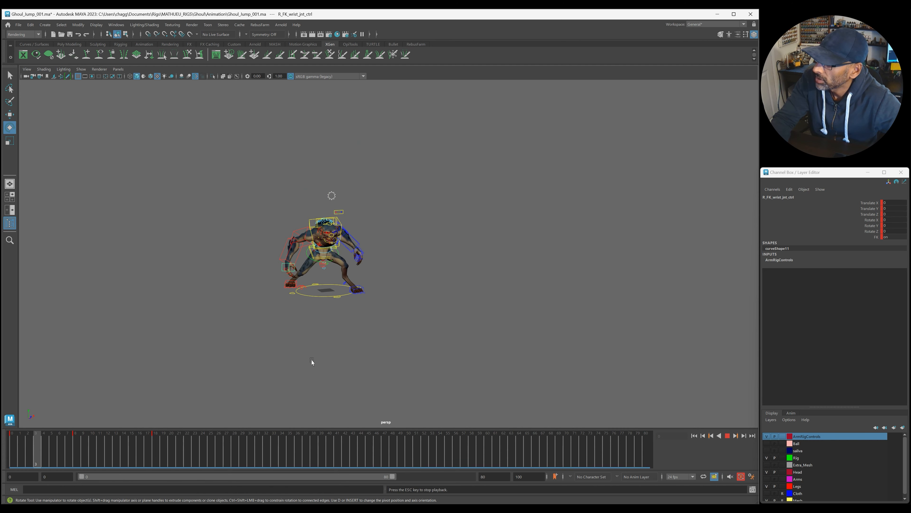
{"action": "key", "text": "alt+v"}
{"action": "key", "text": "alt+shift+v"}
{"action": "key", "text": "alt+v"}
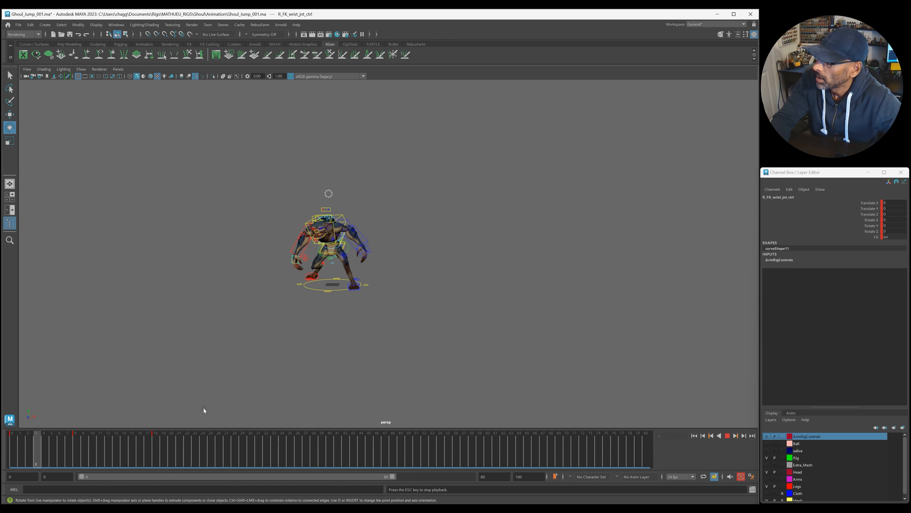
{"action": "key", "text": "alt+v"}
At frame 28, raise the left clavicle and rotate the left FK shoulder to about -49.2, -8.8, 2.6
{"action": "left_click_drag", "start_coordinate": [199, 448], "coordinate": [235, 456]}
{"action": "scroll", "coordinate": [477, 219], "scroll_direction": "up", "scroll_amount": 2}
{"action": "scroll", "coordinate": [477, 218], "scroll_direction": "up", "scroll_amount": 4}
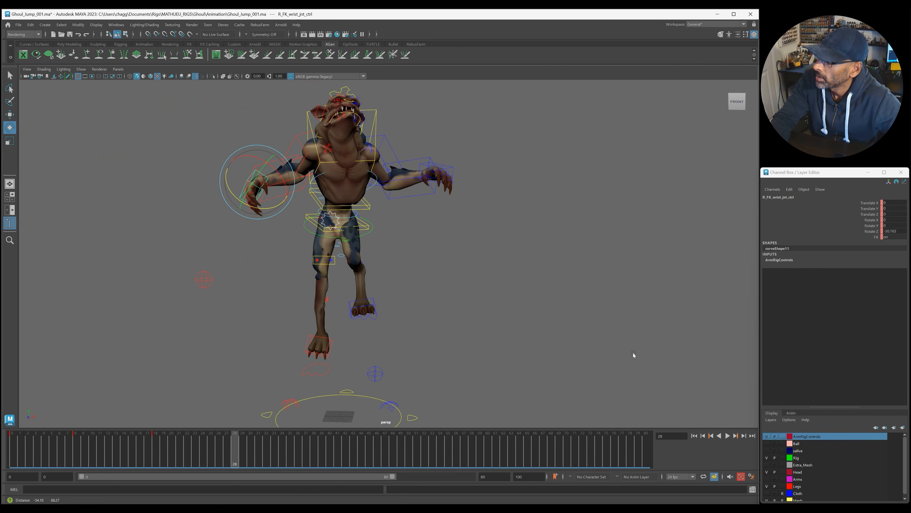
{"action": "left_click", "coordinate": [380, 167]}
{"action": "mouse_move", "coordinate": [387, 165]}
{"action": "left_mouse_down"}
{"action": "mouse_move", "coordinate": [340, 165]}
{"action": "mouse_move", "coordinate": [391, 165]}
{"action": "left_mouse_up"}
{"action": "left_click", "coordinate": [408, 152]}
{"action": "left_click", "coordinate": [402, 154]}
{"action": "left_click", "coordinate": [870, 231]}
{"action": "left_click_drag", "start_coordinate": [382, 182], "coordinate": [440, 142]}
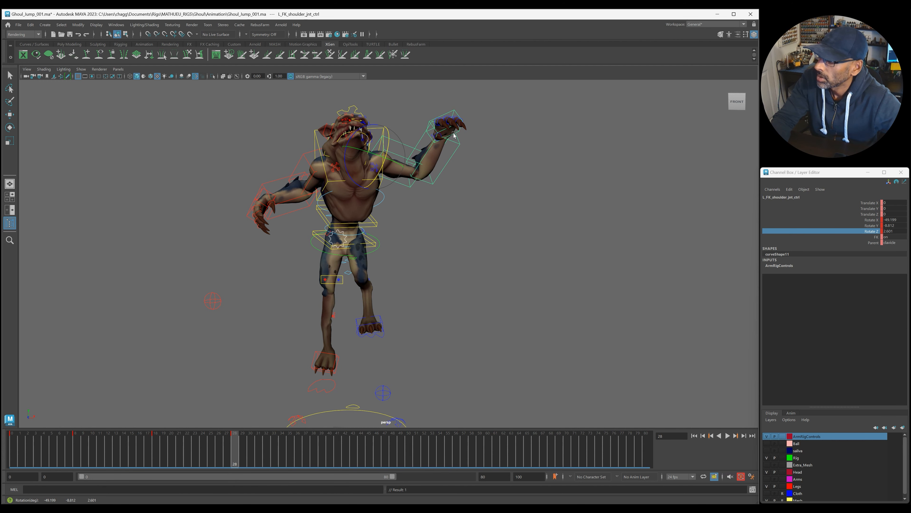
Bend the left FK elbow to about -43.1 on Y and rotate the left FK wrist to about 14.3, -9.7, 40.0
{"action": "left_click", "coordinate": [454, 143]}
{"action": "middle_click_drag", "start_coordinate": [454, 143], "coordinate": [455, 137]}
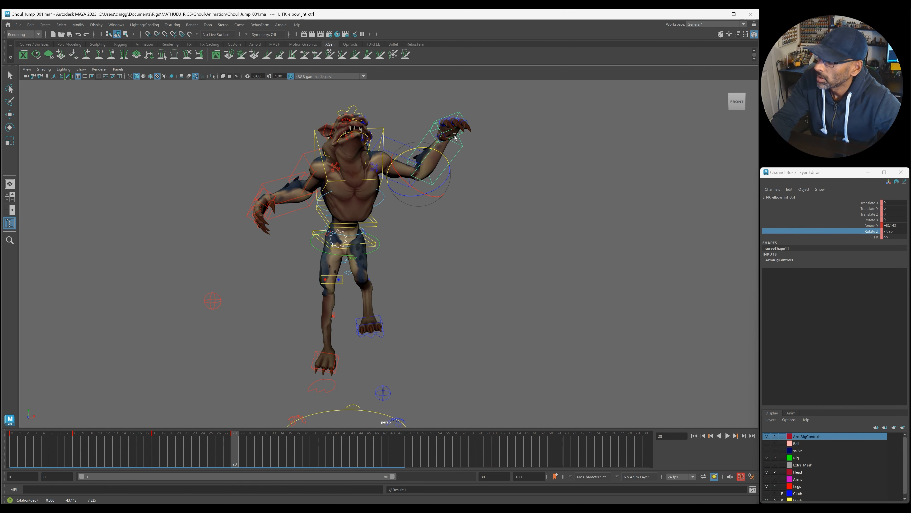
{"action": "left_click", "coordinate": [457, 113]}
{"action": "left_click_drag", "start_coordinate": [439, 114], "coordinate": [459, 137]}
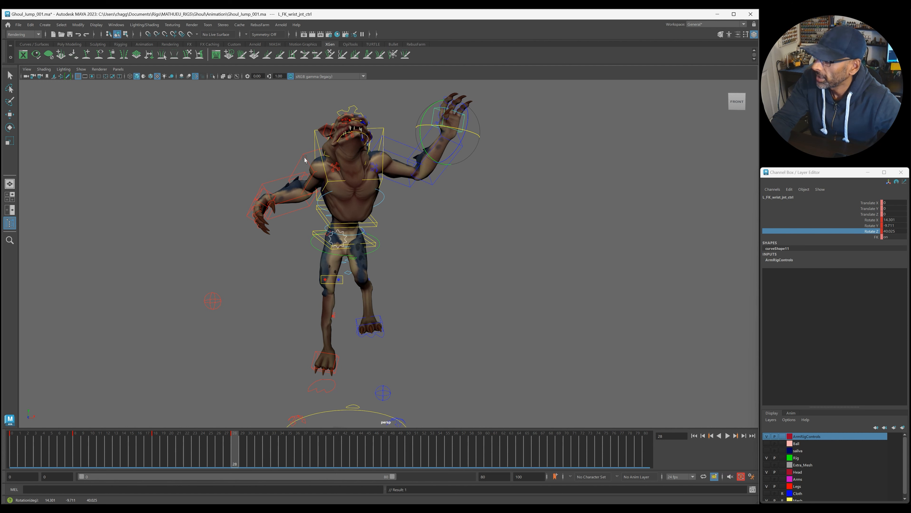
Raise the right clavicle and rotate the right FK shoulder to about 57.9, -46.5, -23.8 at frame 28
{"action": "left_click", "coordinate": [330, 167]}
{"action": "left_click_drag", "start_coordinate": [370, 168], "coordinate": [269, 163]}
{"action": "left_click", "coordinate": [301, 153]}
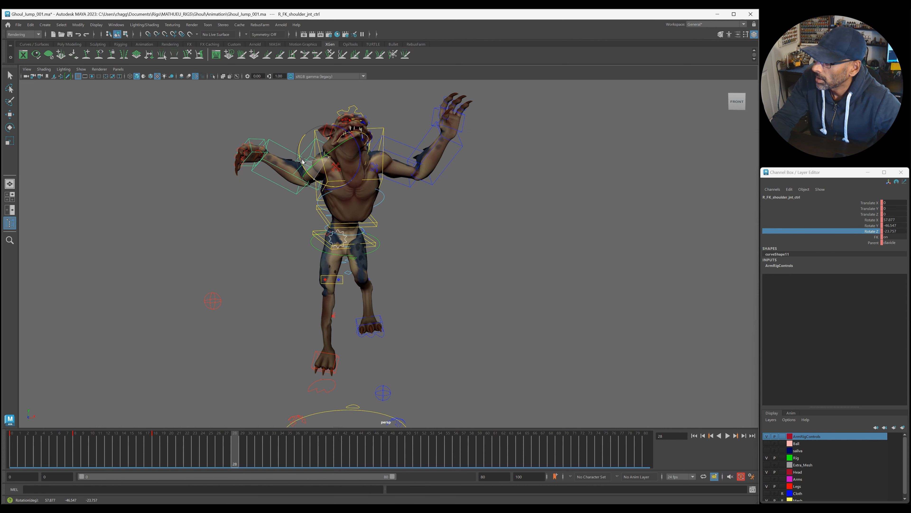
Rotate the right FK elbow to about 49.9 on Y and 21.9 on Z, and the right FK wrist to about 39.7 on Z
{"action": "left_click", "coordinate": [269, 164]}
{"action": "left_click_drag", "start_coordinate": [287, 203], "coordinate": [281, 199]}
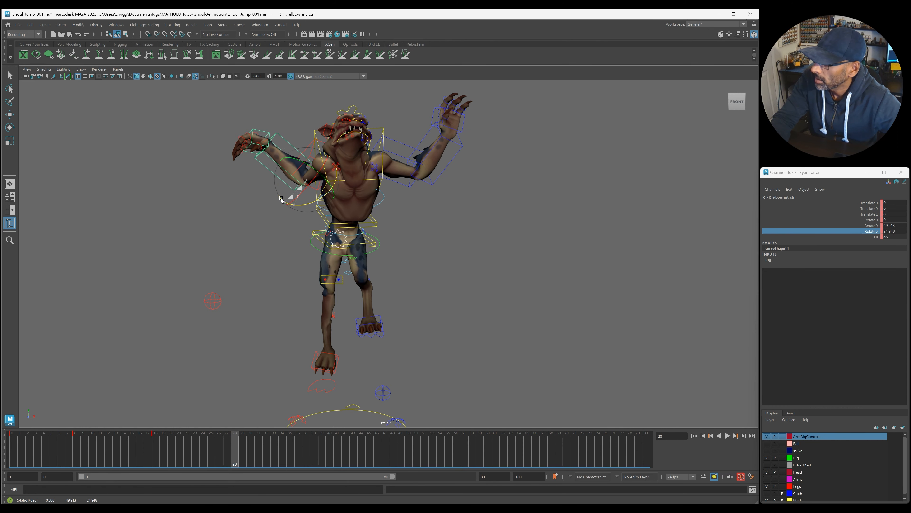
{"action": "left_click", "coordinate": [263, 134]}
{"action": "left_click_drag", "start_coordinate": [260, 170], "coordinate": [241, 141]}
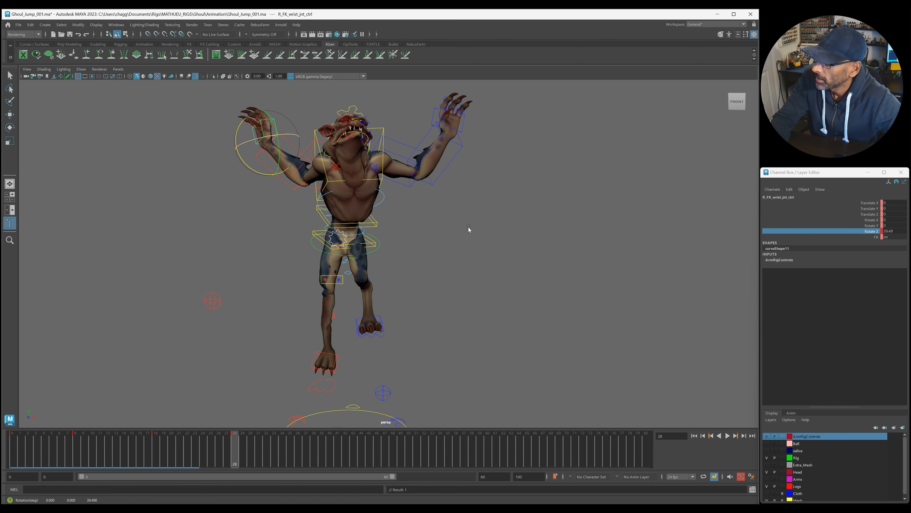
Scrub and play the jump from frame 0 to review the raised arm pose at frame 28
{"action": "scroll", "coordinate": [289, 267], "scroll_direction": "down", "scroll_amount": 3}
{"action": "left_click_drag", "start_coordinate": [242, 453], "coordinate": [108, 473]}
{"action": "key", "text": "alt+v"}
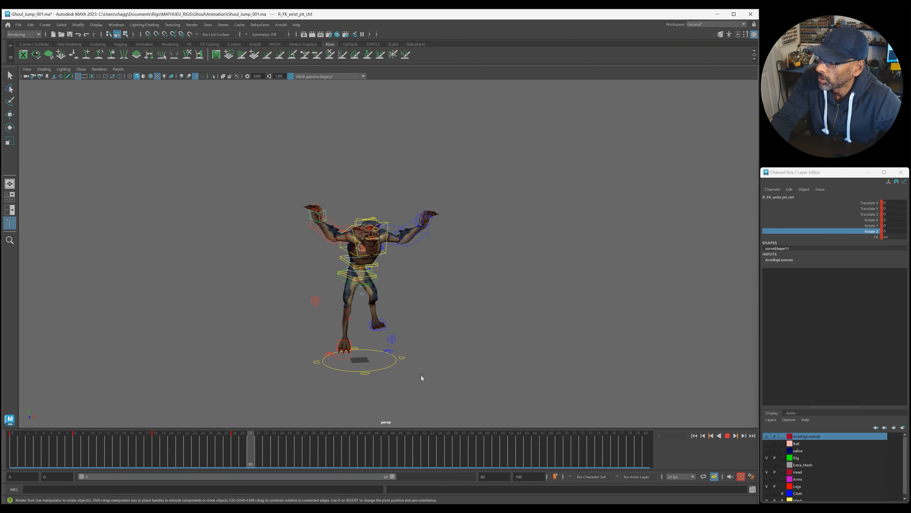
{"action": "key", "text": "alt+v"}
{"action": "left_click_drag", "start_coordinate": [29, 452], "coordinate": [12, 451]}
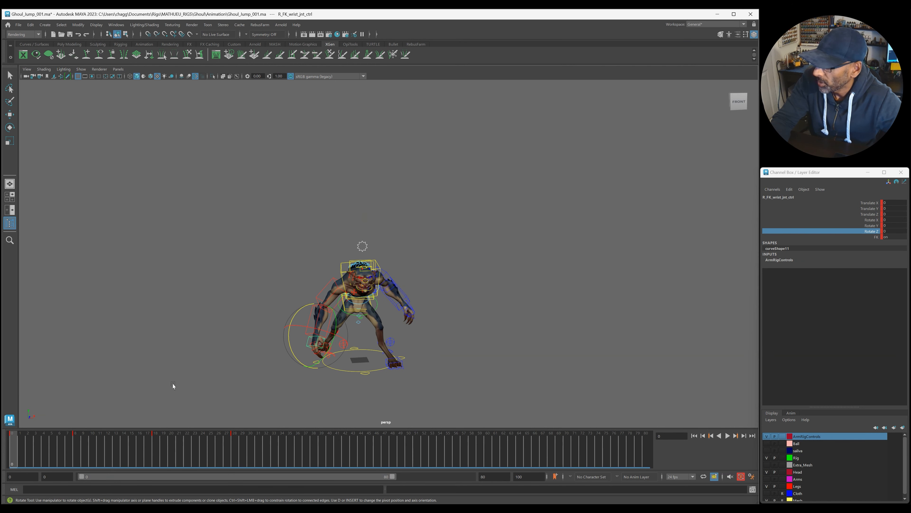
{"action": "key", "text": "alt+v"}
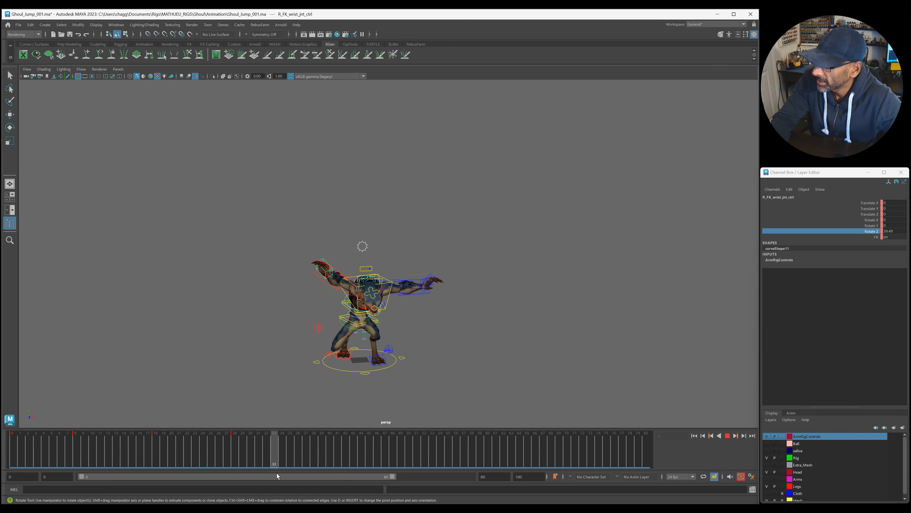
{"action": "key", "text": "alt+shift+v"}
Select the clavicle, FK shoulder, FK elbow and FK wrist controls of both arms together
{"action": "right_click_drag", "start_coordinate": [380, 345], "coordinate": [474, 342], "text": "alt"}
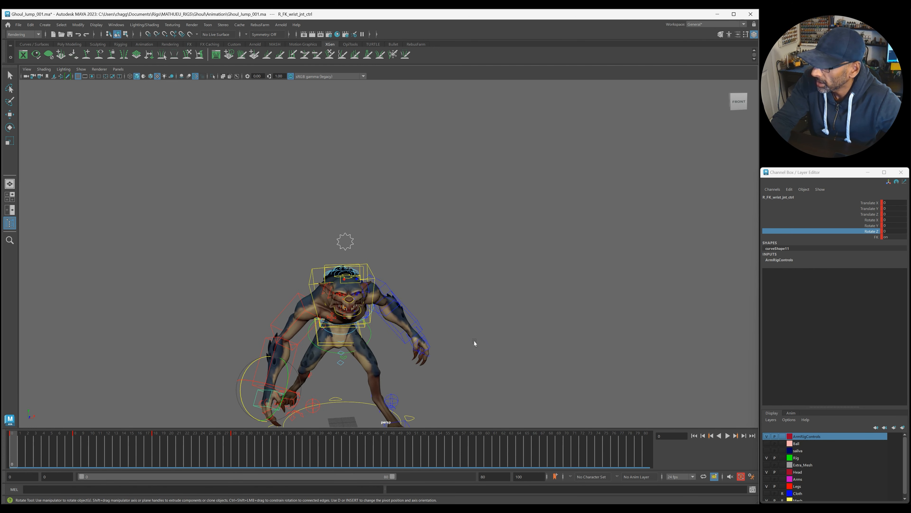
{"action": "middle_click_drag", "start_coordinate": [474, 342], "coordinate": [523, 259], "text": "alt"}
{"action": "left_click_drag", "start_coordinate": [356, 289], "coordinate": [362, 247], "text": "alt"}
{"action": "key", "text": "q"}
{"action": "left_click", "coordinate": [381, 234]}
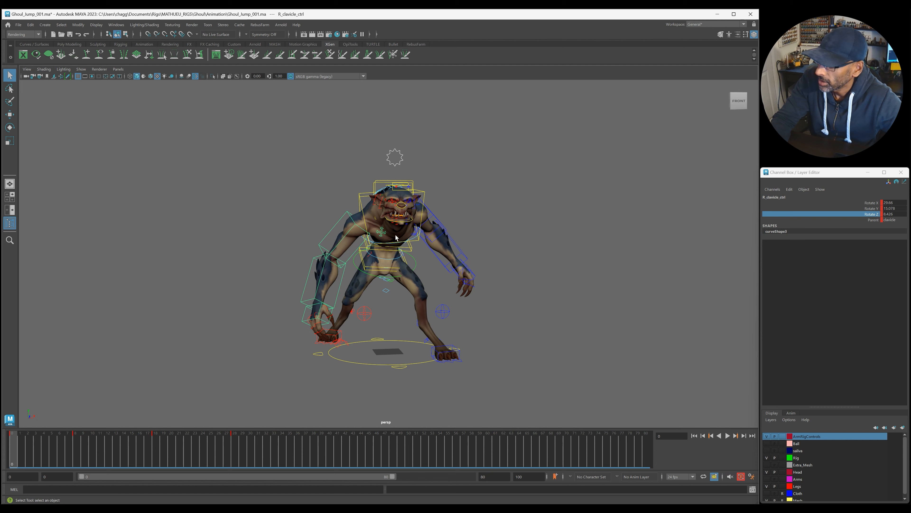
{"action": "left_click", "coordinate": [416, 234], "text": "shift"}
{"action": "left_click", "coordinate": [329, 231]}
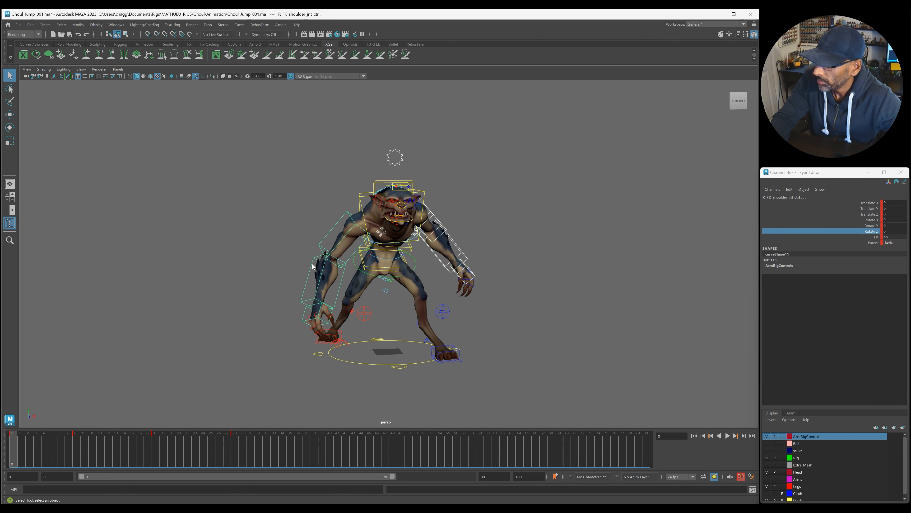
{"action": "left_click", "coordinate": [307, 312]}
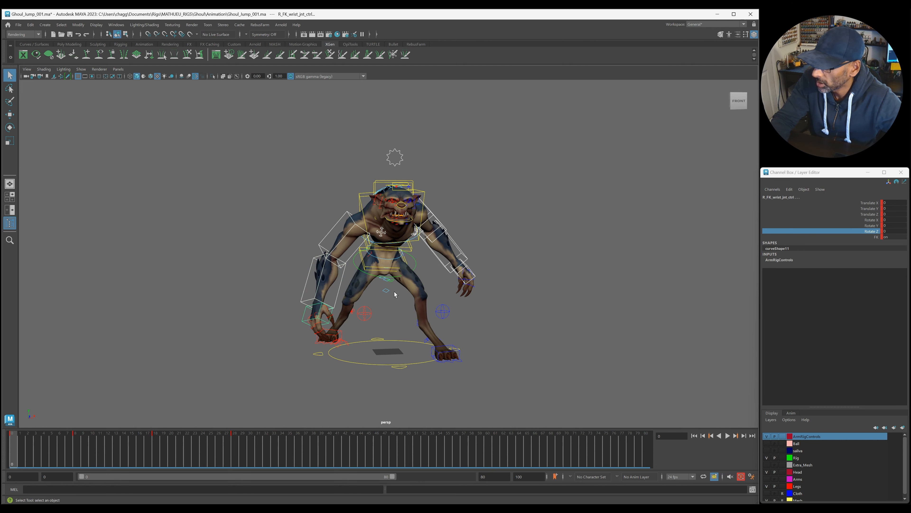
{"action": "left_click", "coordinate": [455, 237]}
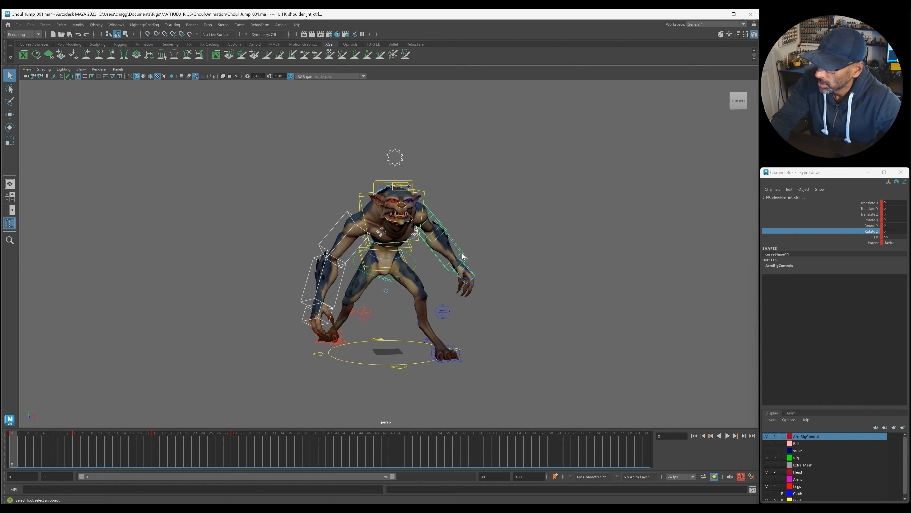
{"action": "left_click", "coordinate": [474, 281]}
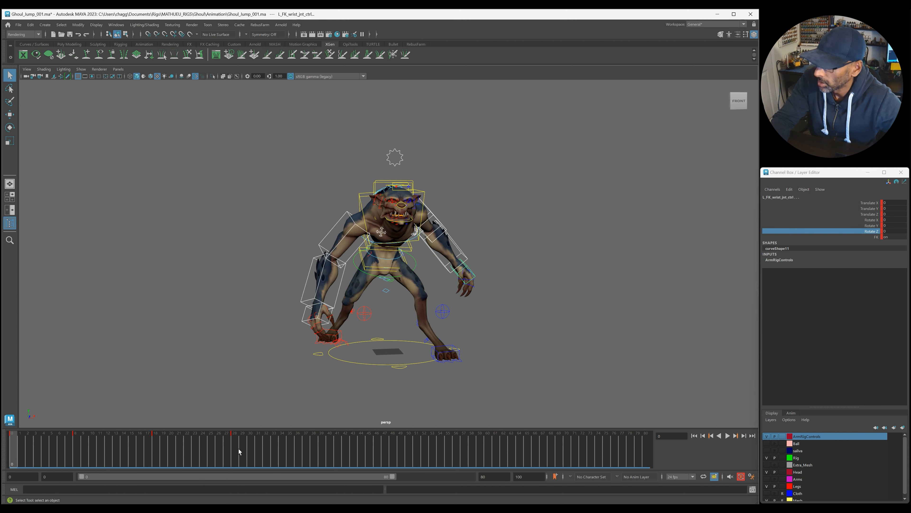
Hold the frame 28 arm pose by keying the same pose on all selected arm controls at frame 32
{"action": "key", "text": "w"}
{"action": "left_click_drag", "start_coordinate": [118, 458], "coordinate": [234, 461]}
{"action": "key", "text": "e"}
{"action": "scroll", "coordinate": [250, 325], "scroll_direction": "down", "scroll_amount": 5}
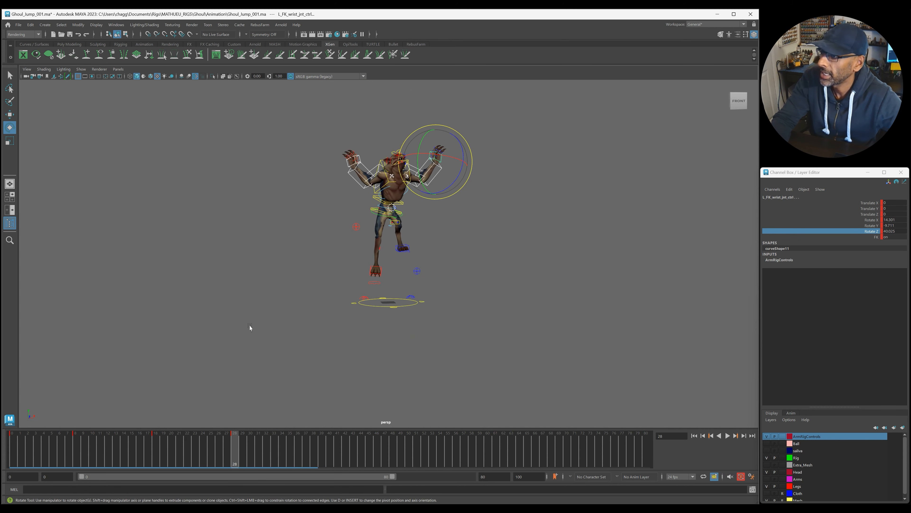
{"action": "left_click", "coordinate": [241, 460]}
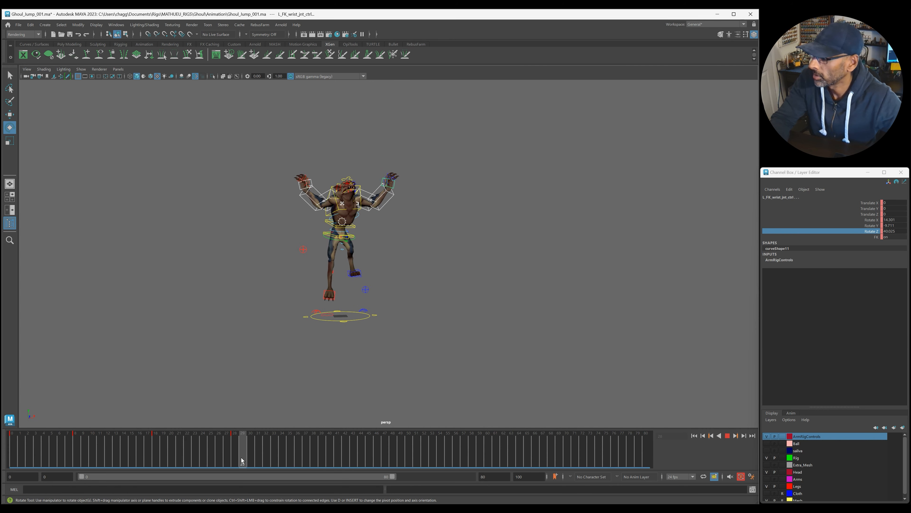
{"action": "left_click", "coordinate": [235, 460]}
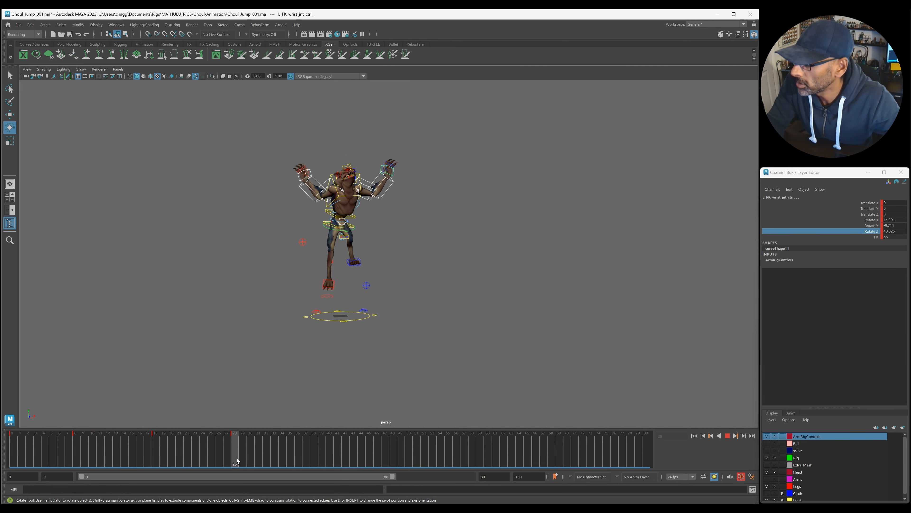
{"action": "mouse_move", "coordinate": [236, 460]}
{"action": "left_mouse_down"}
{"action": "mouse_move", "coordinate": [285, 459]}
{"action": "mouse_move", "coordinate": [235, 451]}
{"action": "left_mouse_up"}
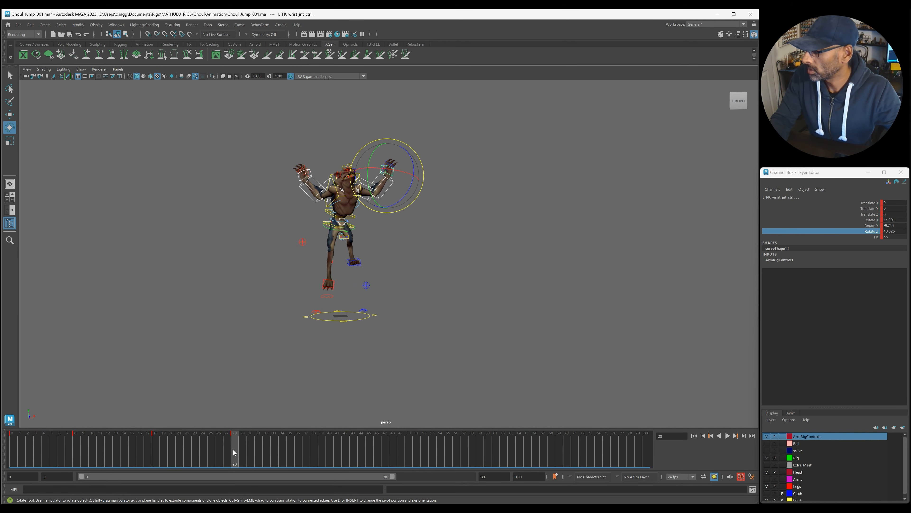
{"action": "double_click", "coordinate": [232, 449]}
{"action": "left_click", "coordinate": [233, 448], "text": "shift"}
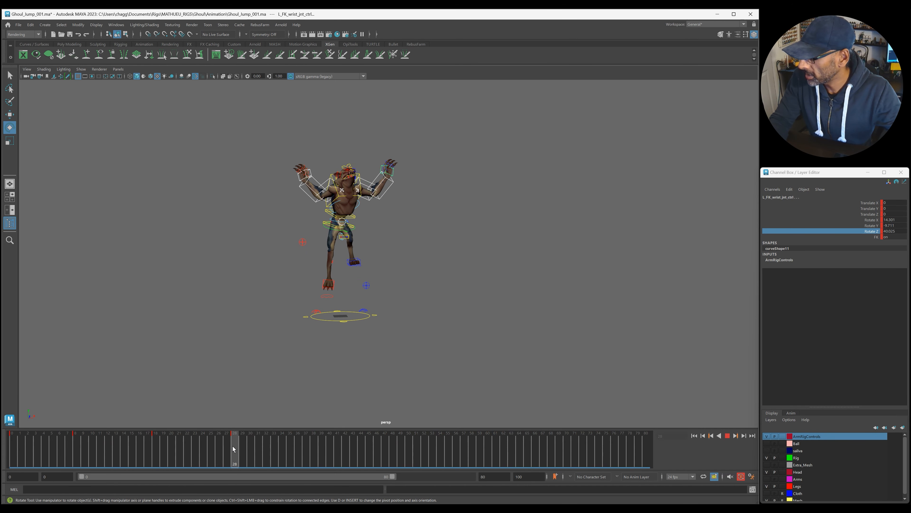
{"action": "left_click_drag", "start_coordinate": [235, 449], "coordinate": [212, 449]}
{"action": "left_click", "coordinate": [232, 450]}
{"action": "key", "text": "s"}
Play the jump to review the held arm pose between frames 28 and 32
{"action": "key", "text": "alt+v"}
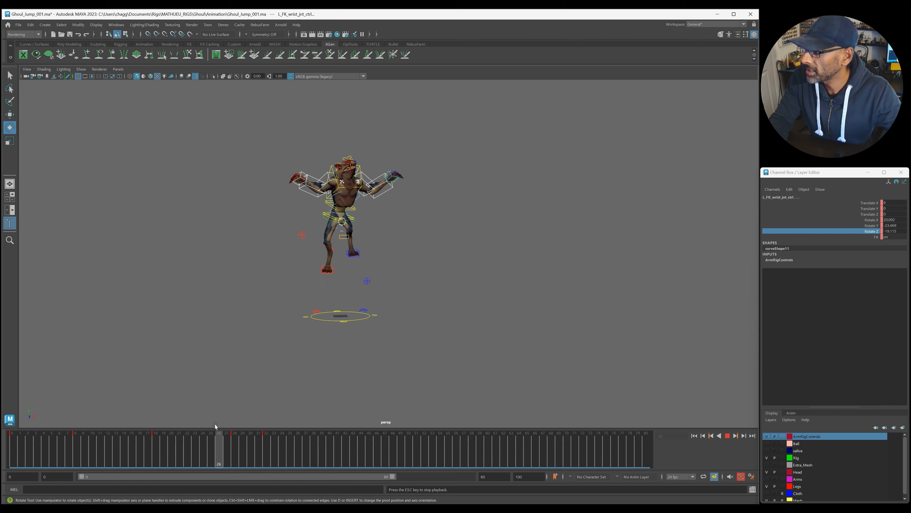
{"action": "key", "text": "alt+v"}
{"action": "left_click", "coordinate": [173, 443]}
{"action": "key", "text": "alt+v"}
{"action": "key", "text": "alt+v"}
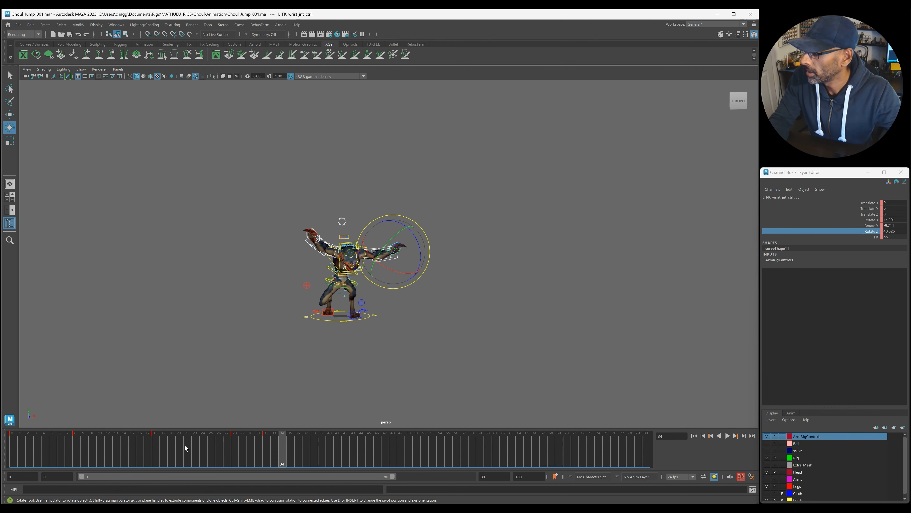
Copy the arm keys from frame 0, paste them at frame 35, and replay the jump
{"action": "left_click", "coordinate": [9, 449]}
{"action": "right_click", "coordinate": [14, 449]}
{"action": "left_click", "coordinate": [47, 322]}
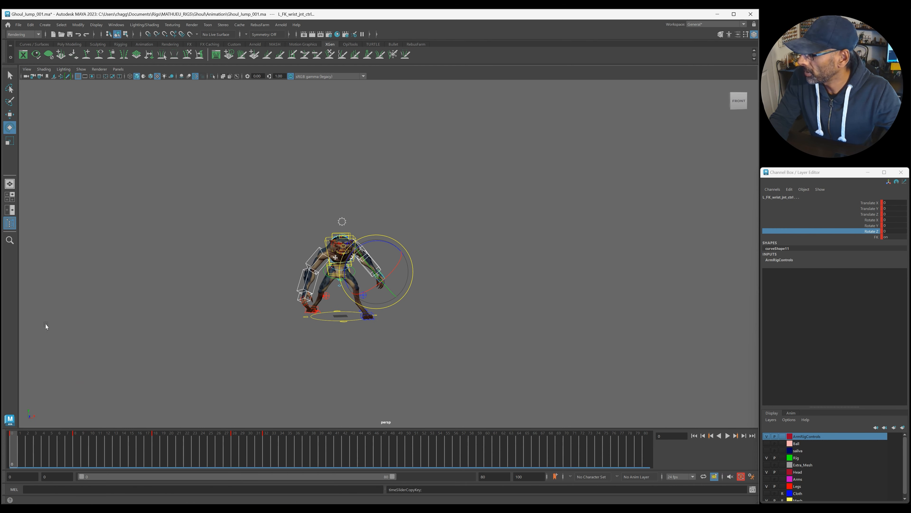
{"action": "left_click_drag", "start_coordinate": [77, 453], "coordinate": [291, 458]}
{"action": "right_click", "coordinate": [292, 458]}
{"action": "mouse_move", "coordinate": [336, 339]}
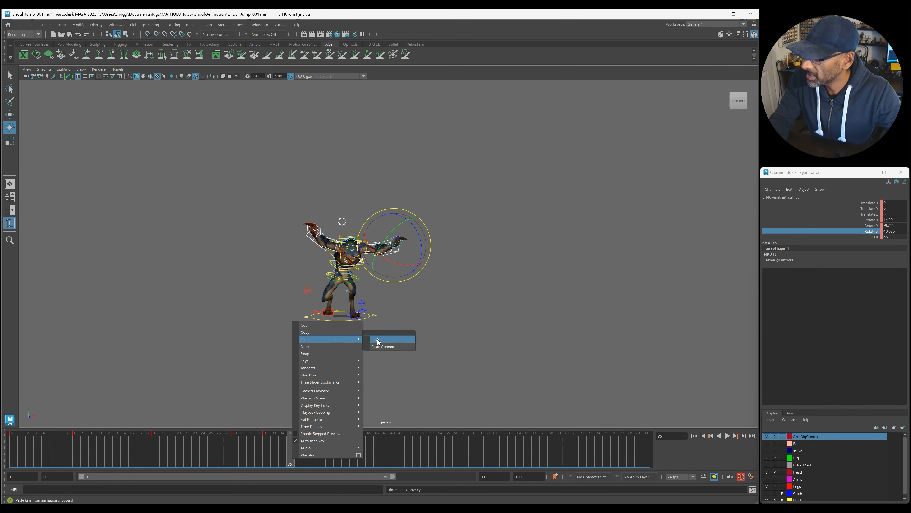
{"action": "left_click", "coordinate": [376, 339]}
{"action": "left_click_drag", "start_coordinate": [286, 458], "coordinate": [185, 448]}
{"action": "key", "text": "alt+v"}
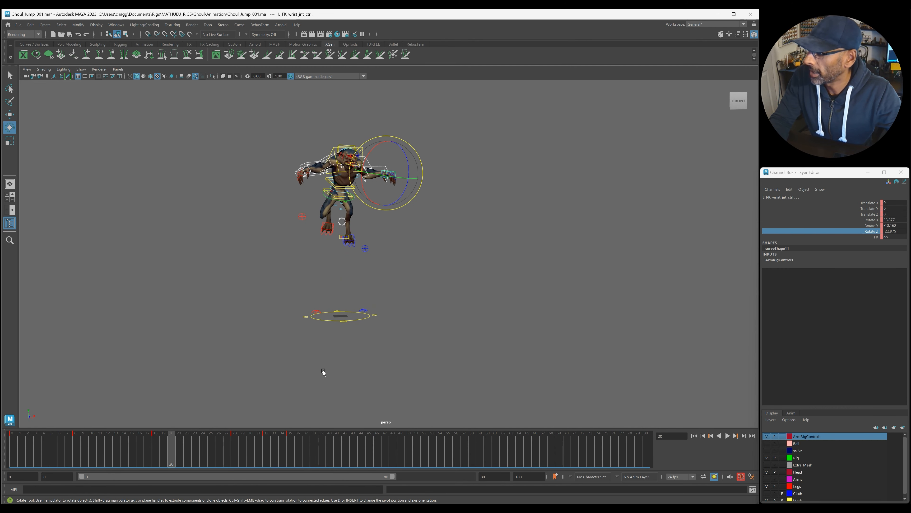
Try the pasted end pose of the arms at frame 39 and play the jump
{"action": "left_click", "coordinate": [285, 449]}
{"action": "left_click_drag", "start_coordinate": [296, 452], "coordinate": [322, 457]}
{"action": "key", "text": "alt+v"}
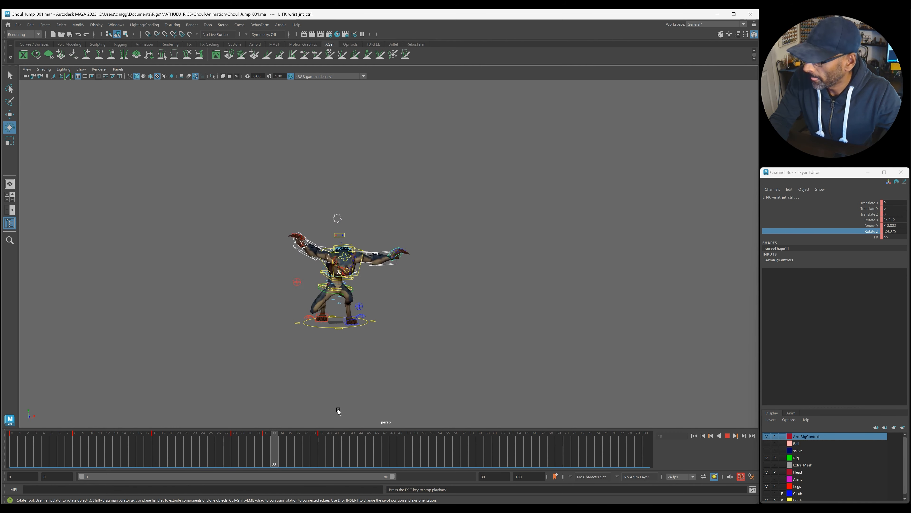
Retime the arms' end pose to frame 35, playing and scrubbing the landing to judge the timing
{"action": "left_click", "coordinate": [272, 454]}
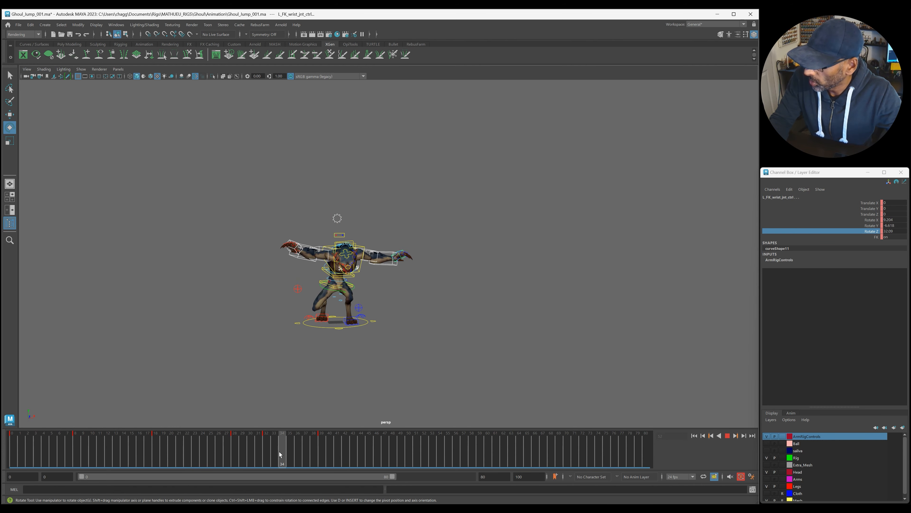
{"action": "right_click_drag", "start_coordinate": [186, 386], "coordinate": [250, 361], "text": "alt"}
{"action": "mouse_move", "coordinate": [278, 465]}
{"action": "left_mouse_down"}
{"action": "mouse_move", "coordinate": [246, 456]}
{"action": "mouse_move", "coordinate": [328, 462]}
{"action": "mouse_move", "coordinate": [295, 460]}
{"action": "left_mouse_up"}
{"action": "left_click", "coordinate": [216, 447]}
{"action": "key", "text": "alt+v"}
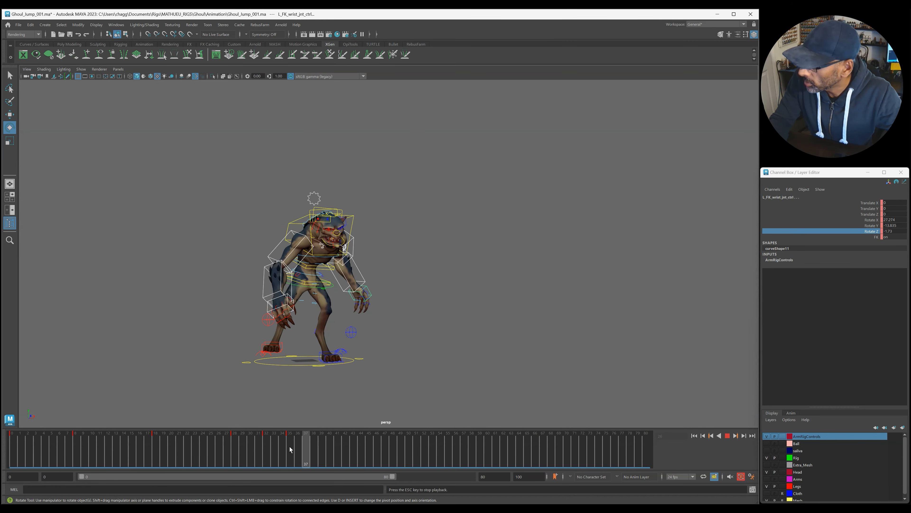
{"action": "left_click_drag", "start_coordinate": [287, 455], "coordinate": [344, 454]}
{"action": "left_click_drag", "start_coordinate": [284, 452], "coordinate": [292, 452]}
{"action": "key", "text": "alt+v"}
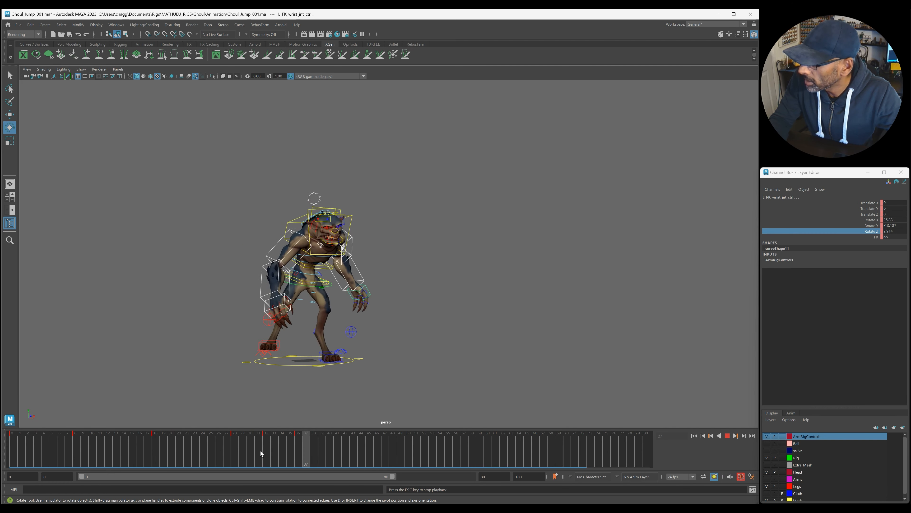
{"action": "left_click_drag", "start_coordinate": [266, 455], "coordinate": [286, 456]}
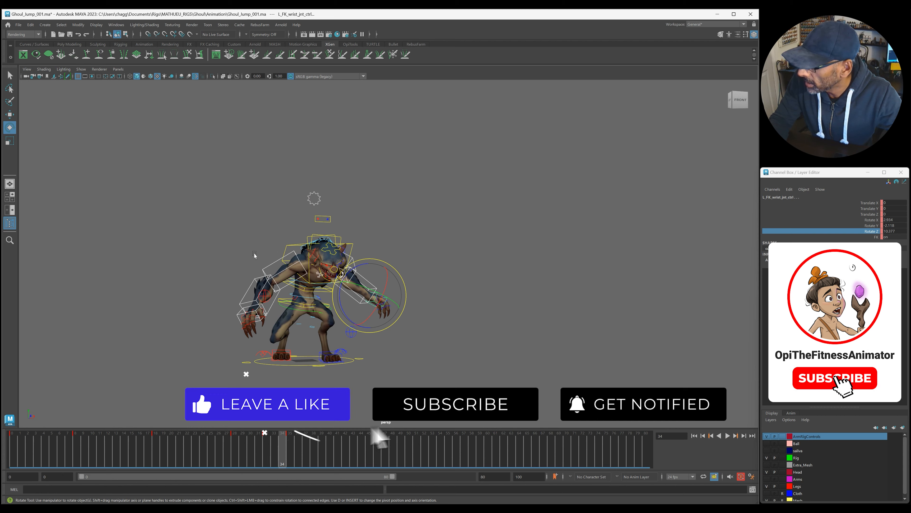
Rotate the right clavicle at frame 35 and again at frame 40 to about 26.7, 15.5, 10.6, then play the jump
{"action": "left_click", "coordinate": [284, 348]}
{"action": "scroll", "coordinate": [285, 348], "scroll_direction": "up", "scroll_amount": 2}
{"action": "key", "text": "alt+v"}
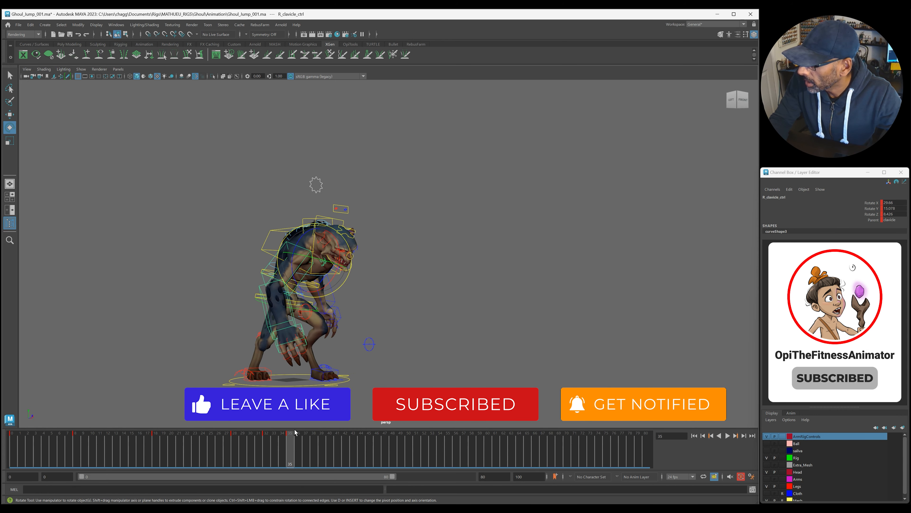
{"action": "mouse_move", "coordinate": [321, 290]}
{"action": "left_mouse_down"}
{"action": "mouse_move", "coordinate": [303, 247]}
{"action": "mouse_move", "coordinate": [325, 282]}
{"action": "left_mouse_up"}
{"action": "left_click_drag", "start_coordinate": [295, 436], "coordinate": [328, 457]}
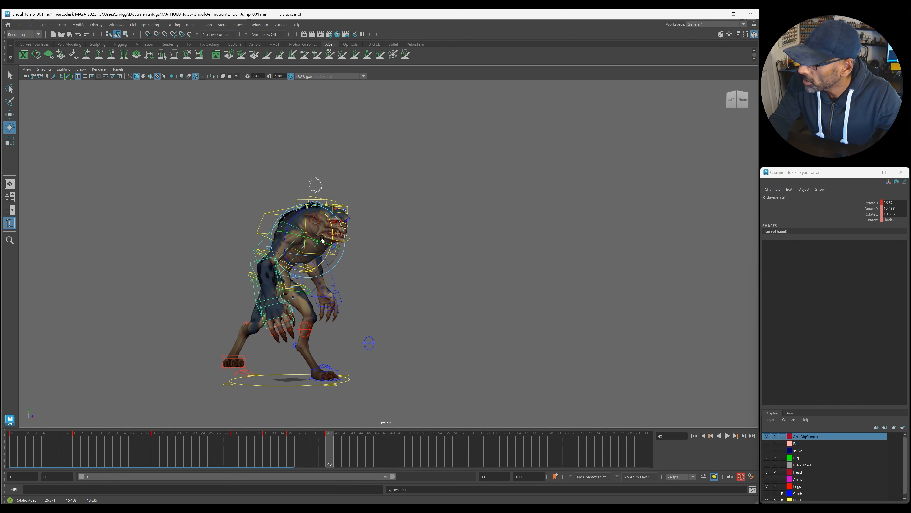
{"action": "left_click_drag", "start_coordinate": [330, 249], "coordinate": [335, 278], "text": "alt"}
{"action": "key", "text": "alt+v"}
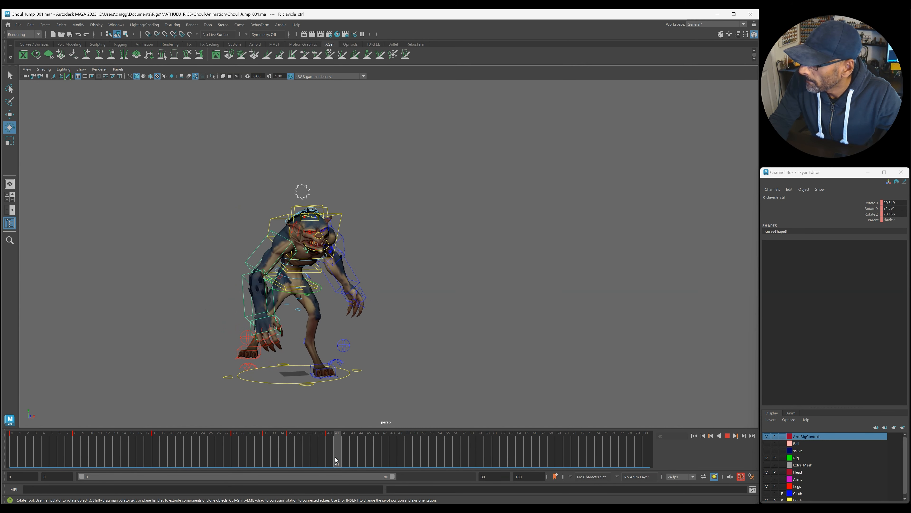
Rotate the right clavicle at frame 49, then scrub back and replay the landing
{"action": "left_click_drag", "start_coordinate": [404, 455], "coordinate": [404, 455]}
{"action": "left_click_drag", "start_coordinate": [355, 365], "coordinate": [390, 363], "text": "alt"}
{"action": "left_click_drag", "start_coordinate": [291, 294], "coordinate": [272, 286]}
{"action": "scroll", "coordinate": [283, 321], "scroll_direction": "down", "scroll_amount": 1}
{"action": "left_click_drag", "start_coordinate": [396, 453], "coordinate": [239, 449]}
{"action": "key", "text": "alt+v"}
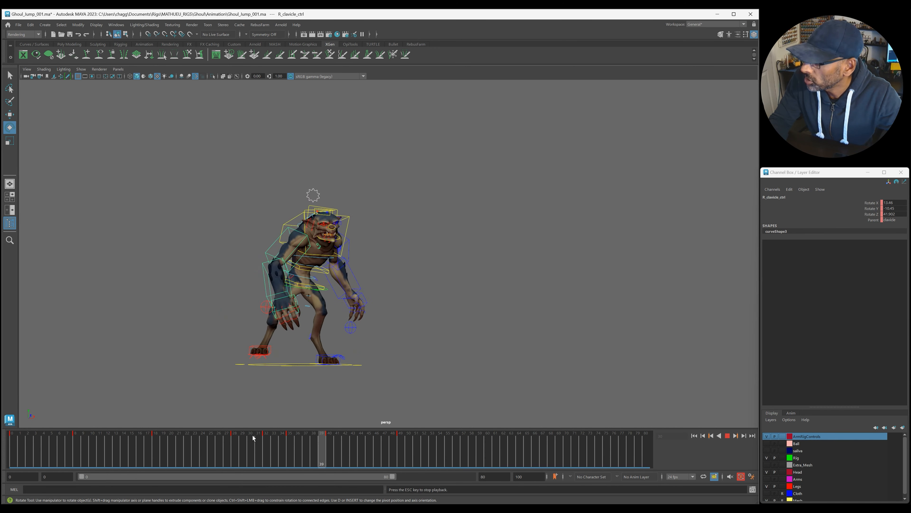
Try pasting the copied keys at frame 35 for the right clavicle, play the jump, and undo the changes
{"action": "left_click", "coordinate": [287, 456]}
{"action": "left_click_drag", "start_coordinate": [314, 359], "coordinate": [333, 297], "text": "alt"}
{"action": "mouse_move", "coordinate": [288, 450]}
{"action": "left_mouse_down"}
{"action": "mouse_move", "coordinate": [249, 452]}
{"action": "mouse_move", "coordinate": [290, 456]}
{"action": "left_mouse_up"}
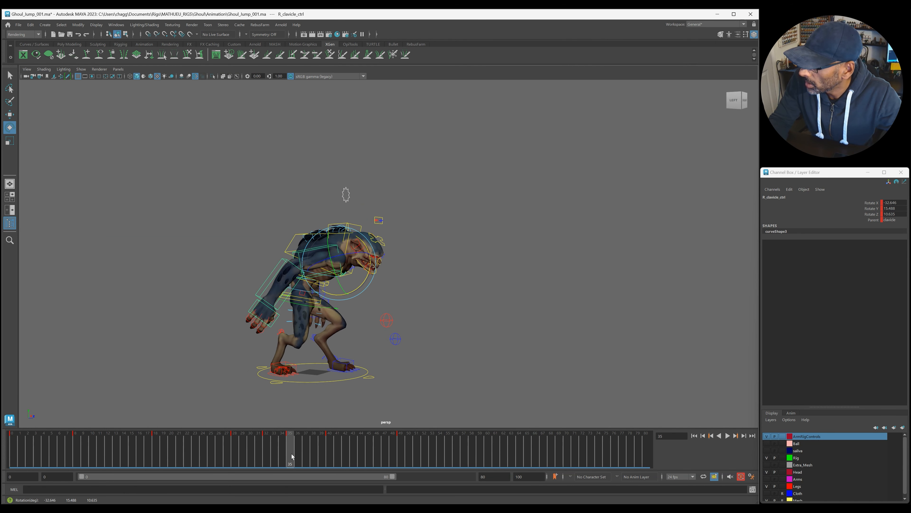
{"action": "right_click", "coordinate": [292, 454]}
{"action": "mouse_move", "coordinate": [332, 334]}
{"action": "left_click", "coordinate": [381, 331]}
{"action": "key", "text": "alt+v"}
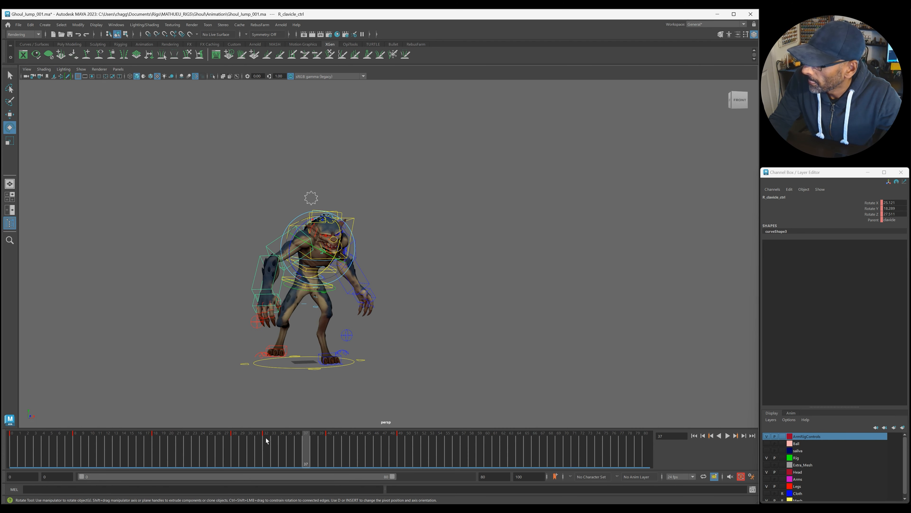
{"action": "key", "text": "ctrl+z"}
{"action": "key", "text": "ctrl+z"}
Select both arms' clavicle, shoulder, elbow and wrist controls and delete their keys from frame 35 to about frame 50
{"action": "mouse_move", "coordinate": [261, 451]}
{"action": "left_mouse_down"}
{"action": "mouse_move", "coordinate": [330, 460]}
{"action": "mouse_move", "coordinate": [278, 461]}
{"action": "mouse_move", "coordinate": [358, 461]}
{"action": "mouse_move", "coordinate": [236, 454]}
{"action": "mouse_move", "coordinate": [286, 460]}
{"action": "mouse_move", "coordinate": [266, 460]}
{"action": "left_mouse_up"}
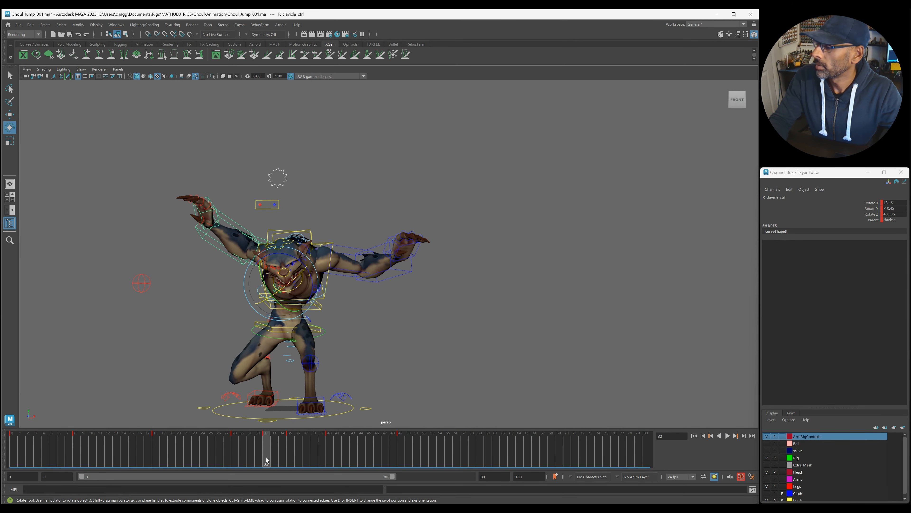
{"action": "left_click_drag", "start_coordinate": [330, 397], "coordinate": [335, 386], "text": "alt"}
{"action": "left_click", "coordinate": [306, 288]}
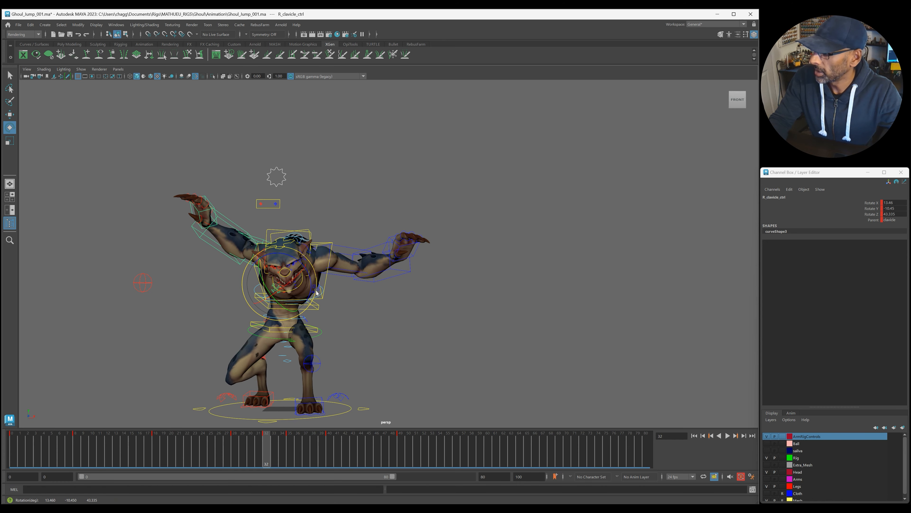
{"action": "left_click", "coordinate": [316, 289]}
{"action": "left_click_drag", "start_coordinate": [316, 290], "coordinate": [287, 298], "text": "alt"}
{"action": "key", "text": "q"}
{"action": "left_click", "coordinate": [247, 262], "text": "shift"}
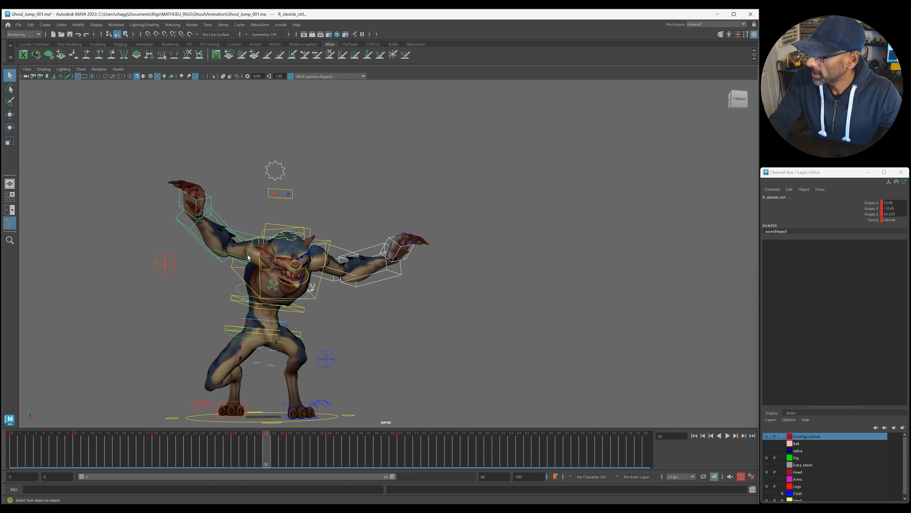
{"action": "left_click", "coordinate": [210, 264]}
{"action": "left_click", "coordinate": [211, 205]}
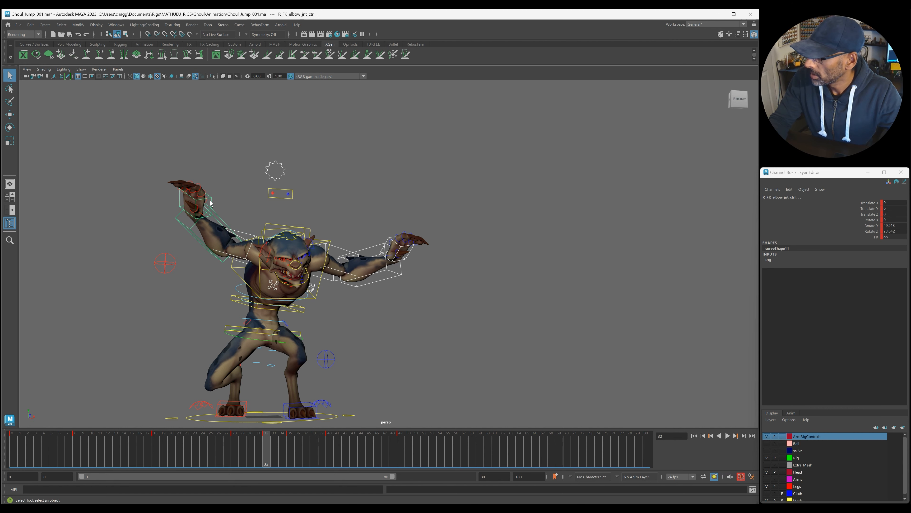
{"action": "left_click", "coordinate": [353, 290]}
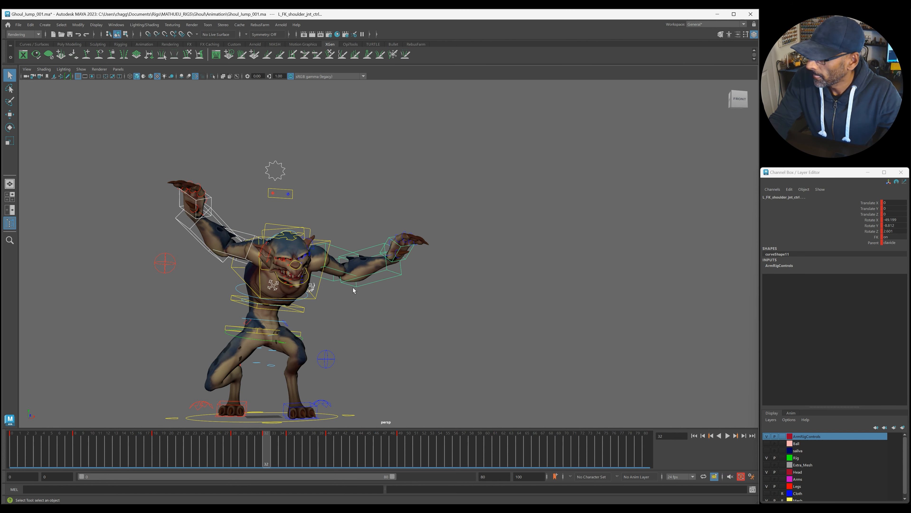
{"action": "left_click", "coordinate": [389, 260]}
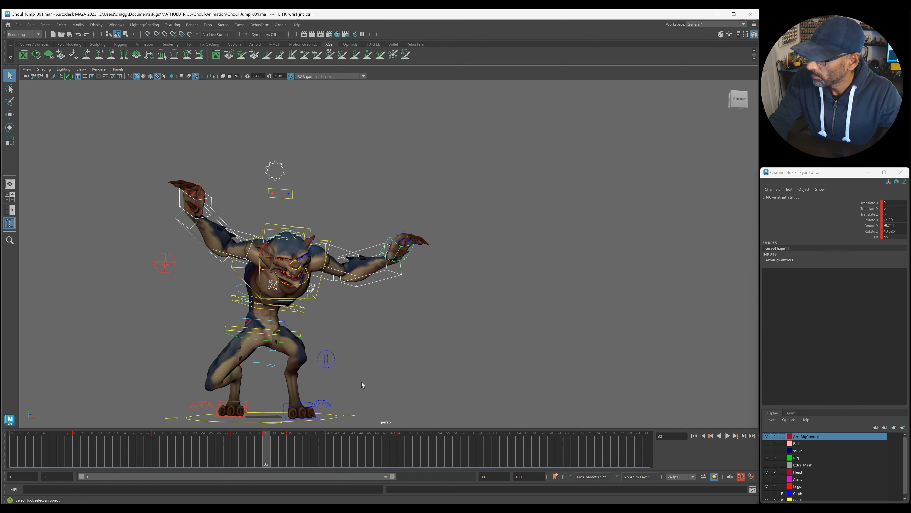
{"action": "key", "text": "w"}
{"action": "left_click", "coordinate": [290, 447]}
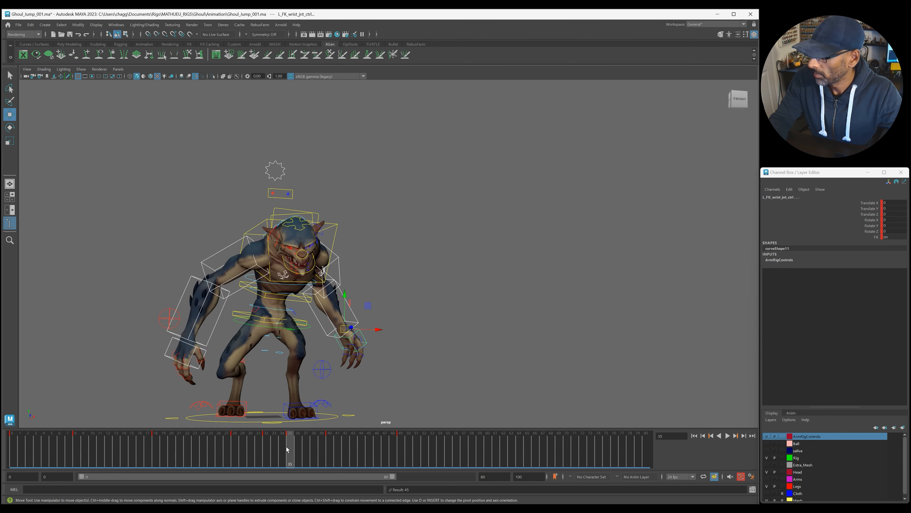
{"action": "left_click_drag", "start_coordinate": [290, 447], "coordinate": [407, 449], "text": "shift"}
{"action": "right_click", "coordinate": [407, 449]}
{"action": "left_click", "coordinate": [444, 336]}
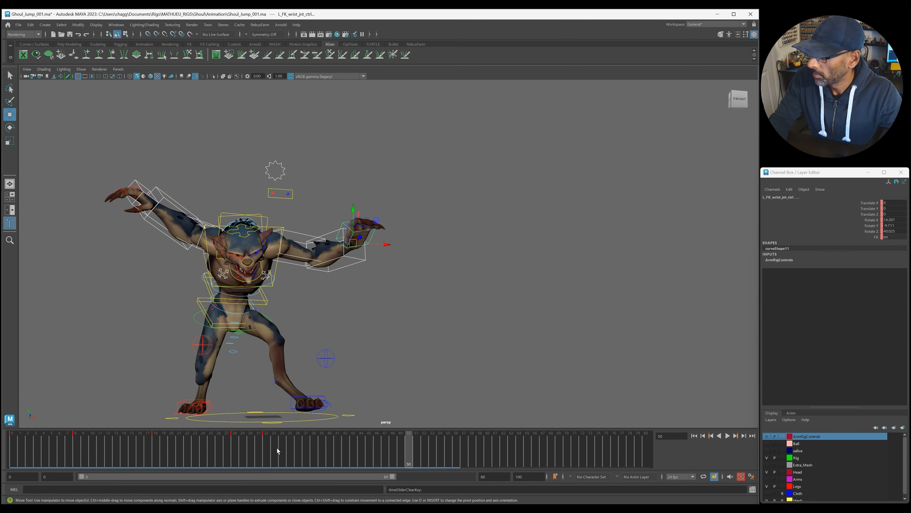
Scrub and play the landing from front and side views to examine the held arm pose up to frame 37
{"action": "left_click", "coordinate": [220, 449]}
{"action": "scroll", "coordinate": [308, 357], "scroll_direction": "down", "scroll_amount": 2}
{"action": "middle_click_drag", "start_coordinate": [308, 357], "coordinate": [353, 427], "text": "alt"}
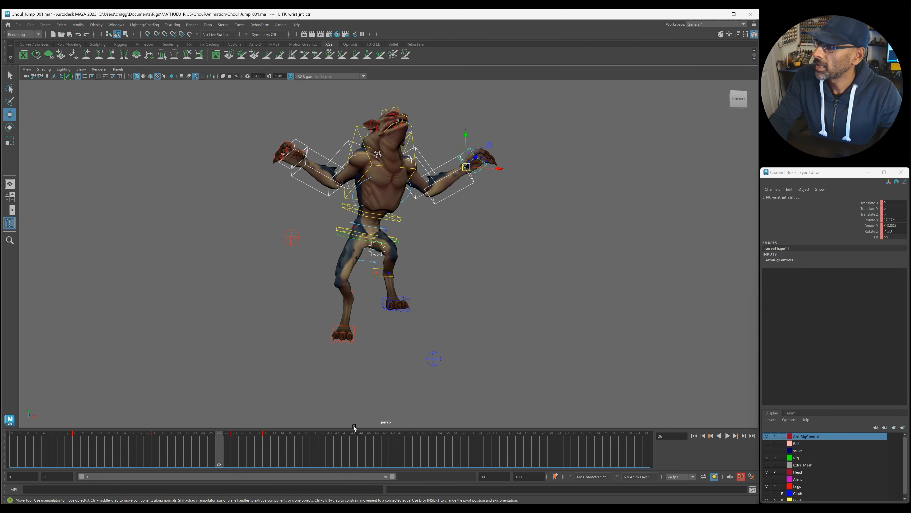
{"action": "left_click_drag", "start_coordinate": [238, 452], "coordinate": [250, 453]}
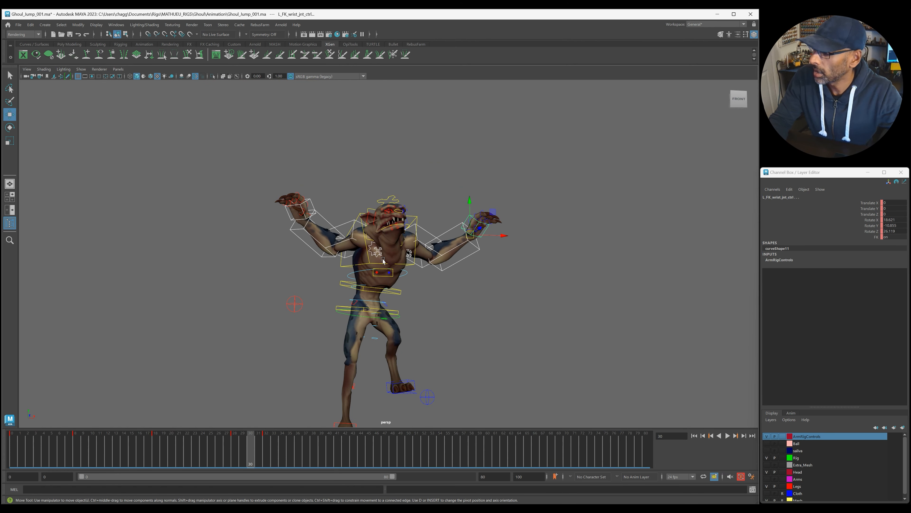
{"action": "key", "text": "alt+v"}
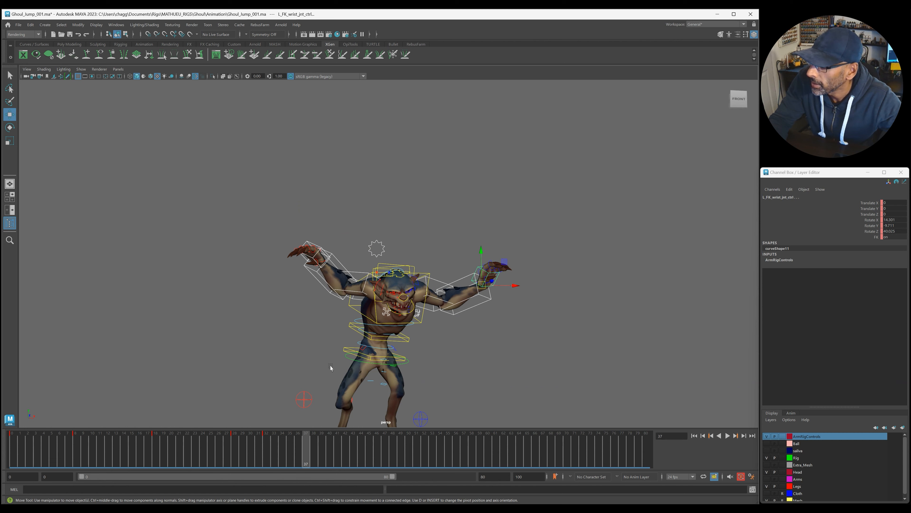
{"action": "left_click_drag", "start_coordinate": [377, 249], "coordinate": [378, 248]}
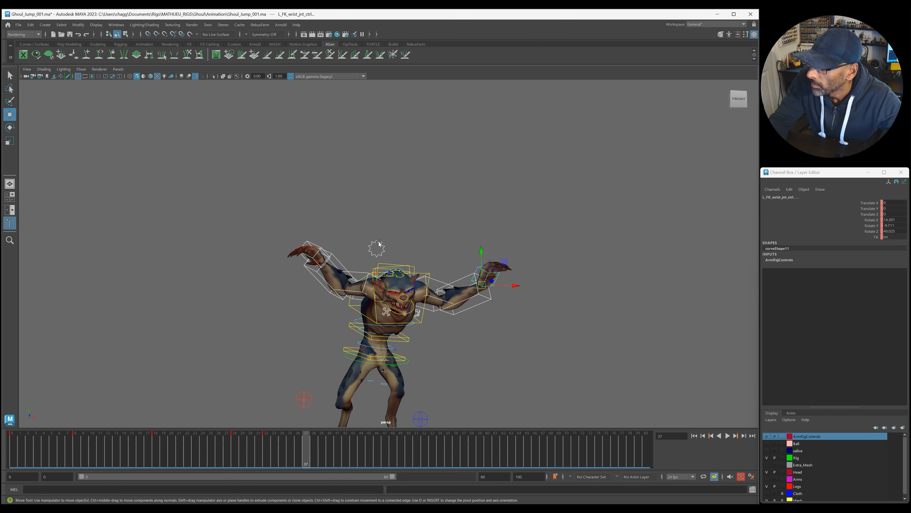
{"action": "left_click_drag", "start_coordinate": [306, 453], "coordinate": [272, 453]}
{"action": "left_click_drag", "start_coordinate": [376, 366], "coordinate": [445, 362], "text": "alt"}
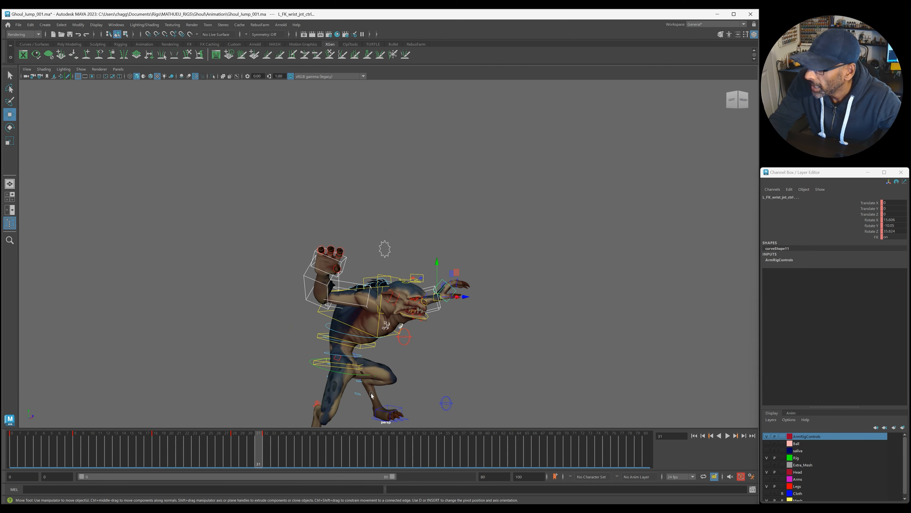
{"action": "middle_click_drag", "start_coordinate": [446, 362], "coordinate": [470, 281], "text": "alt"}
{"action": "left_click_drag", "start_coordinate": [470, 281], "coordinate": [483, 281], "text": "alt"}
{"action": "left_click_drag", "start_coordinate": [255, 447], "coordinate": [307, 455]}
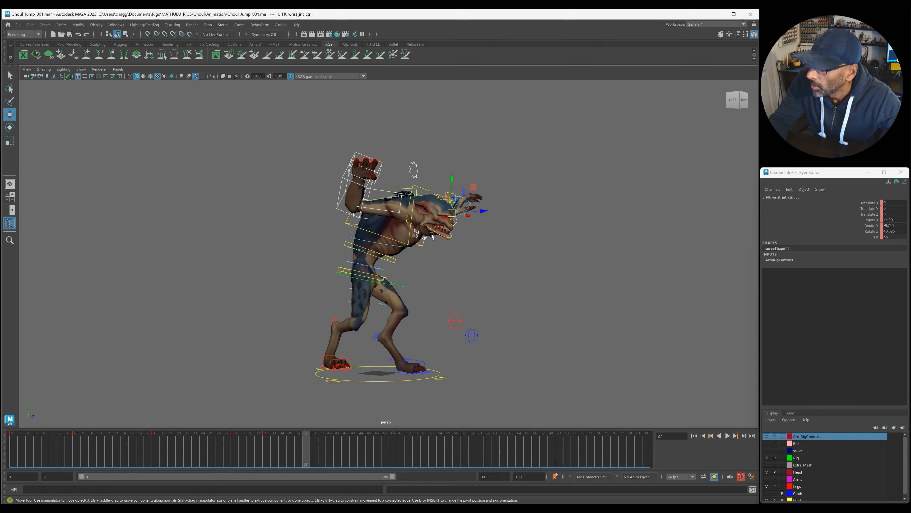
Try lowering the right arm by rotating the right clavicle at frame 37, and undo the rotations
{"action": "left_click", "coordinate": [417, 236]}
{"action": "key", "text": "e"}
{"action": "left_click_drag", "start_coordinate": [395, 256], "coordinate": [423, 263]}
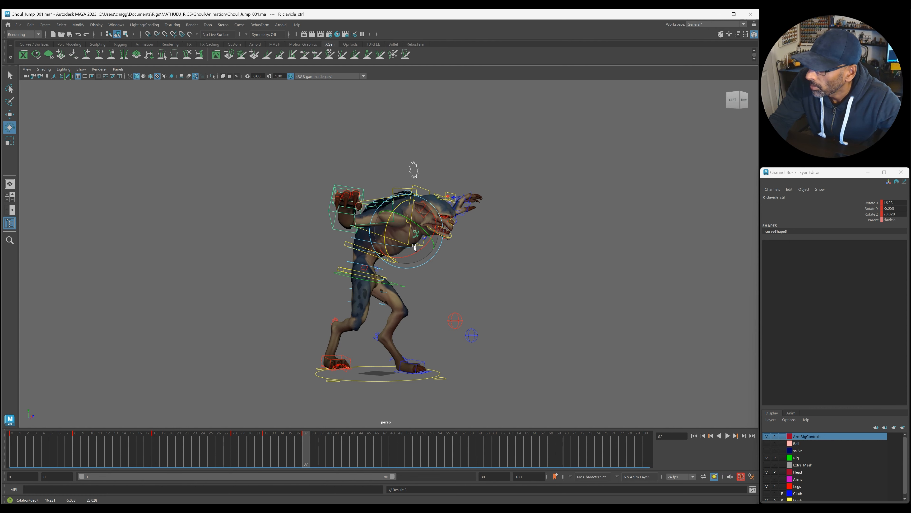
{"action": "left_click_drag", "start_coordinate": [414, 225], "coordinate": [423, 262]}
{"action": "key", "text": "ctrl+z"}
{"action": "key", "text": "ctrl+z"}
{"action": "key", "text": "ctrl+z"}
{"action": "key", "text": "ctrl+z"}
{"action": "left_click_drag", "start_coordinate": [459, 339], "coordinate": [377, 336], "text": "alt"}
{"action": "left_click_drag", "start_coordinate": [193, 449], "coordinate": [12, 448]}
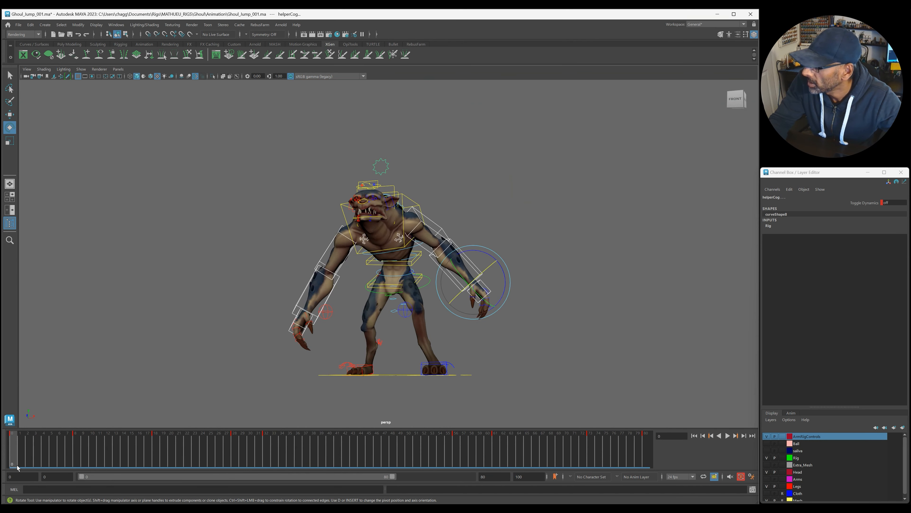
{"action": "right_click", "coordinate": [13, 451]}
{"action": "left_click", "coordinate": [321, 450]}
{"action": "left_click_drag", "start_coordinate": [395, 463], "coordinate": [480, 459]}
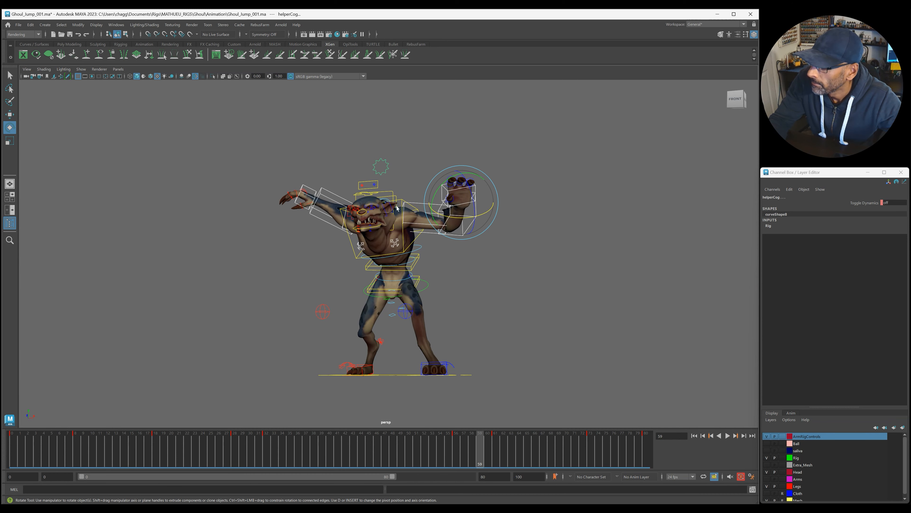
Remove the helperCog control from the selection, copy the arm keys at frame 0, and paste them at frame 39
{"action": "left_click", "coordinate": [384, 170]}
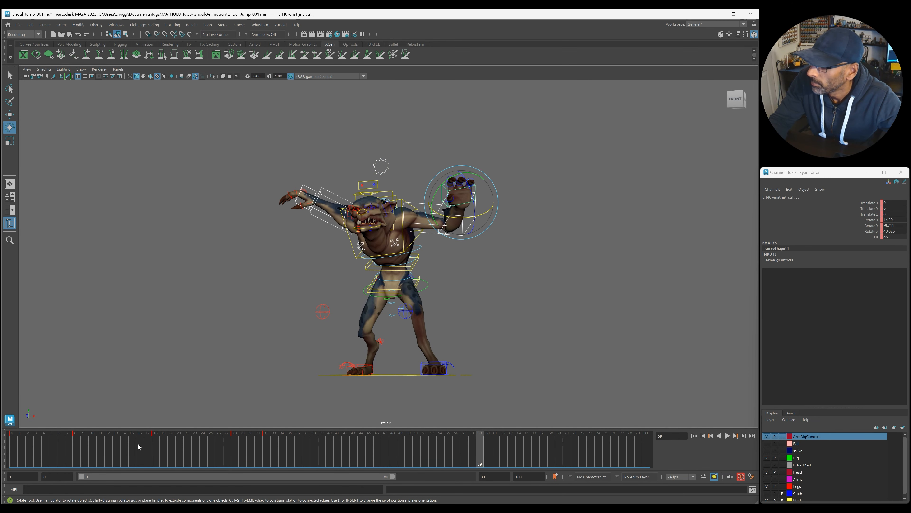
{"action": "left_click", "coordinate": [138, 447]}
{"action": "left_click", "coordinate": [16, 449]}
{"action": "right_click", "coordinate": [16, 449]}
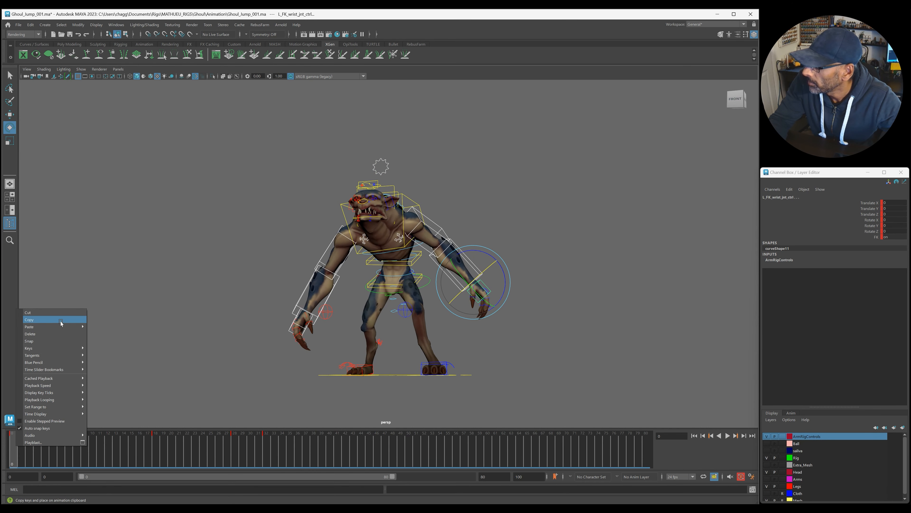
{"action": "left_click", "coordinate": [60, 323]}
{"action": "left_click", "coordinate": [322, 451]}
{"action": "right_click", "coordinate": [325, 452]}
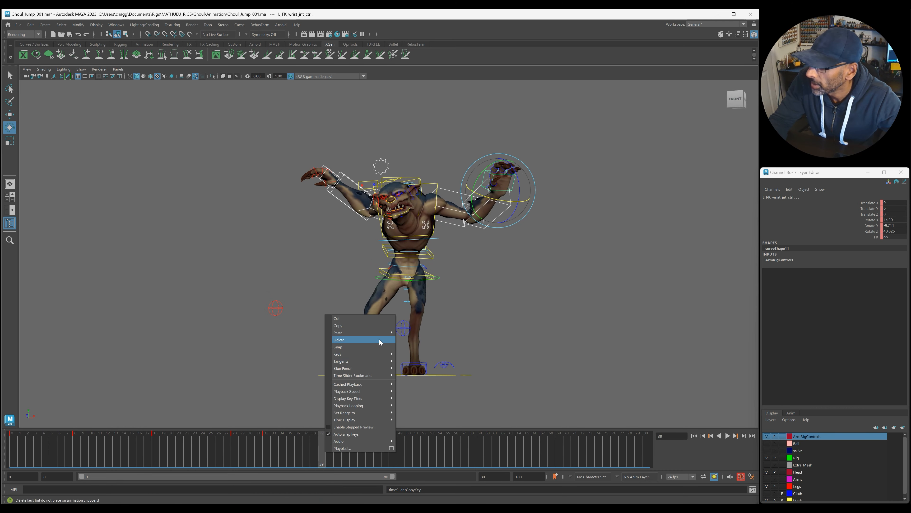
{"action": "left_click", "coordinate": [409, 332]}
Rekey the arms' in-between pose from frame 36 at frame 32, and play the jump
{"action": "key", "text": "alt+v"}
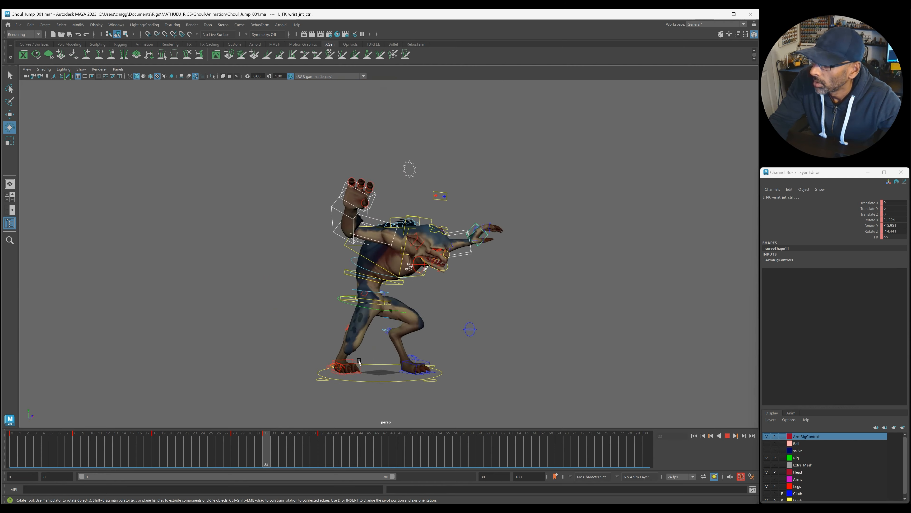
{"action": "left_click_drag", "start_coordinate": [258, 447], "coordinate": [296, 451]}
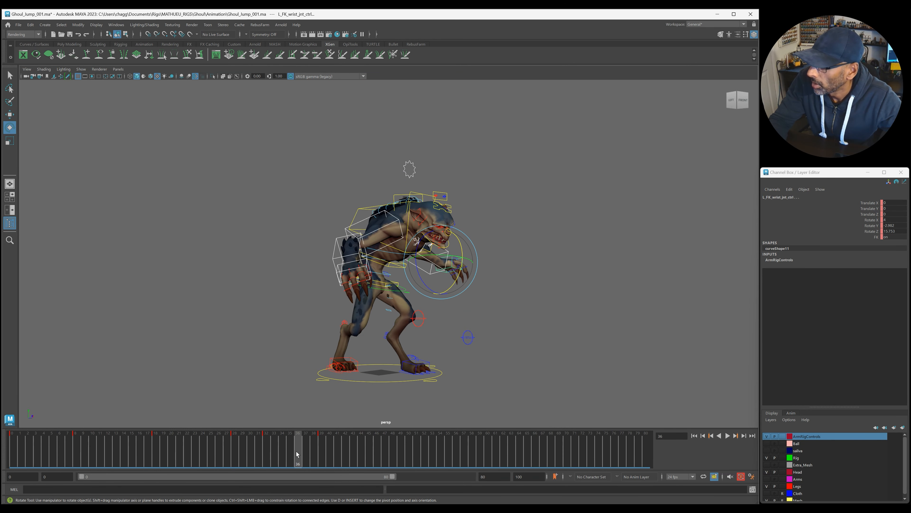
{"action": "key", "text": "alt+v"}
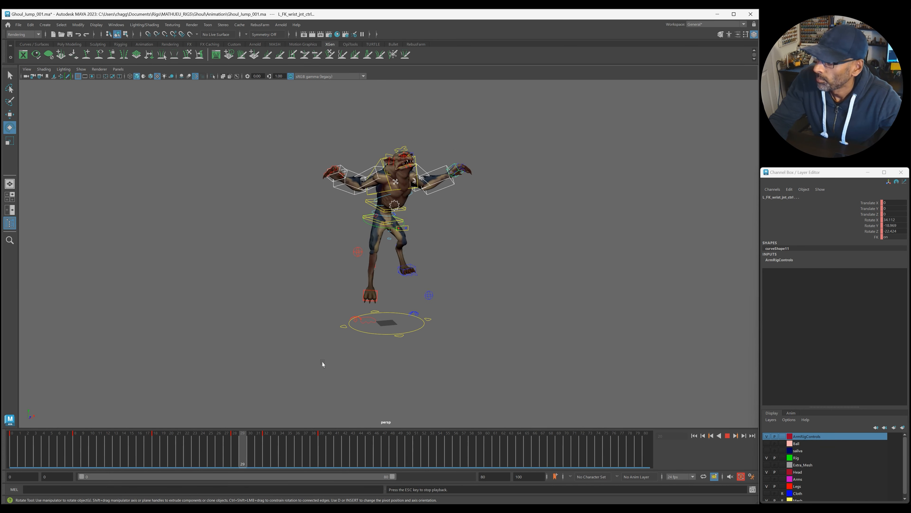
Rotate the arm controls at frame 32, bringing the left wrist's Rotate Z to about 20, and replay the jump
{"action": "left_click", "coordinate": [250, 451]}
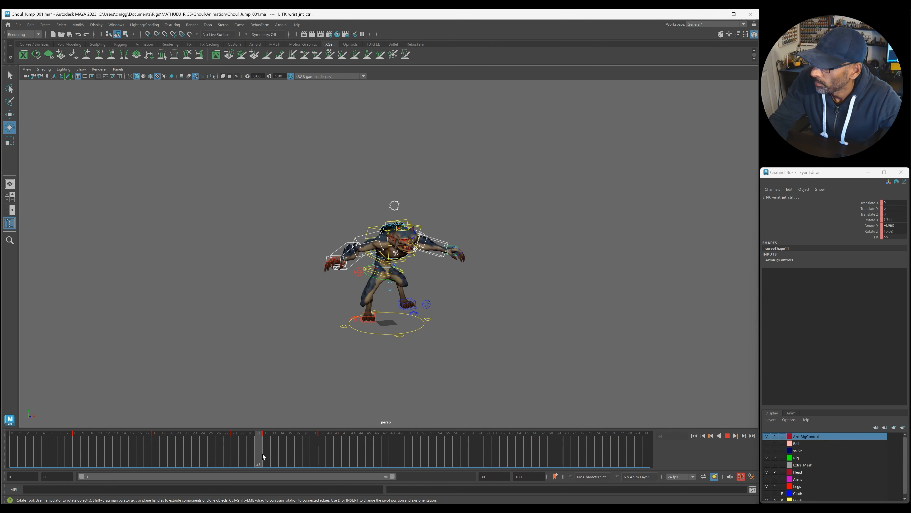
{"action": "left_click_drag", "start_coordinate": [269, 455], "coordinate": [270, 453]}
{"action": "left_click", "coordinate": [851, 225]}
{"action": "left_click_drag", "start_coordinate": [432, 242], "coordinate": [421, 239]}
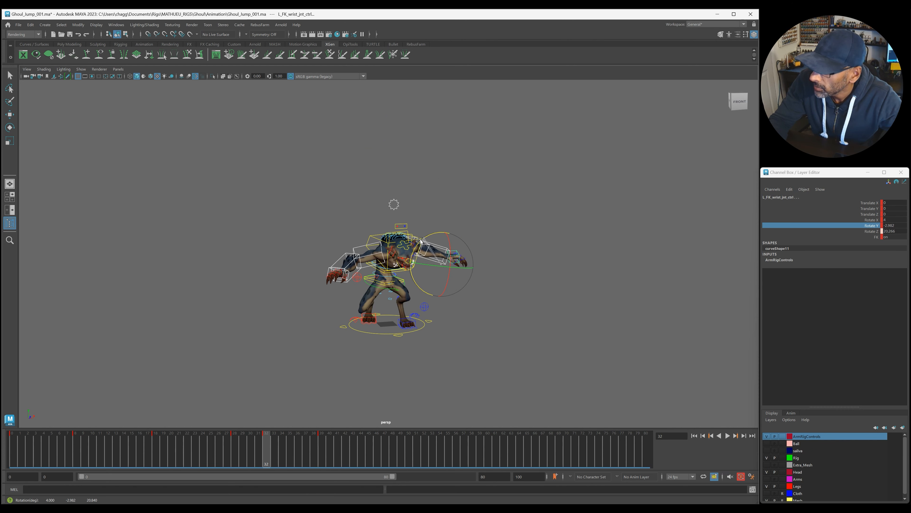
{"action": "key", "text": "alt+v"}
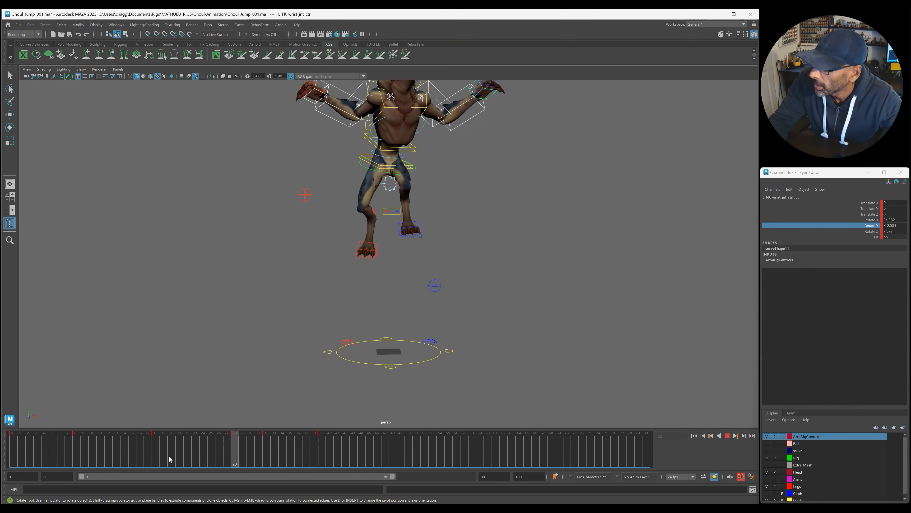
Adjust the arms' settled pose at frame 39 by rotating the left clavicle, then play the jump
{"action": "left_click", "coordinate": [305, 456]}
{"action": "left_click_drag", "start_coordinate": [304, 455], "coordinate": [321, 458]}
{"action": "scroll", "coordinate": [386, 235], "scroll_direction": "up", "scroll_amount": 2}
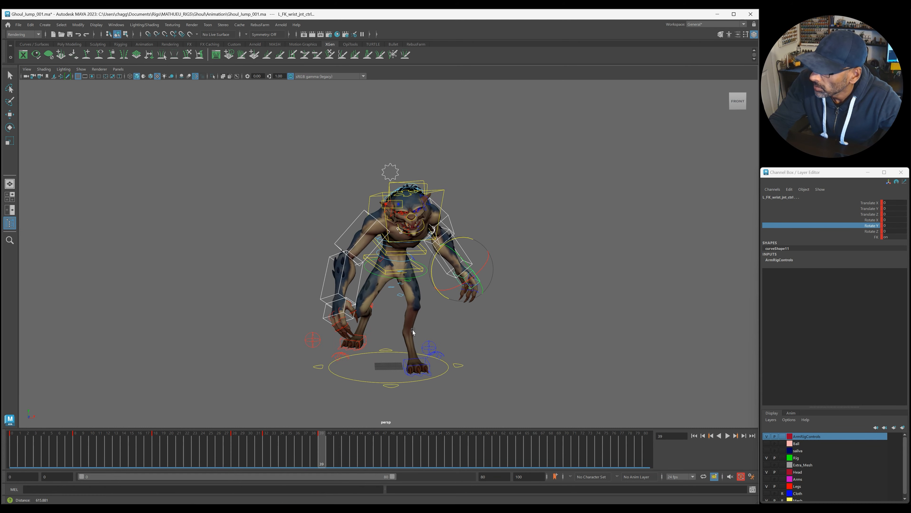
{"action": "left_click", "coordinate": [376, 220]}
{"action": "left_click_drag", "start_coordinate": [404, 245], "coordinate": [367, 208], "text": "alt"}
{"action": "key", "text": "q"}
{"action": "left_click", "coordinate": [396, 226]}
{"action": "key", "text": "e"}
{"action": "left_click", "coordinate": [474, 217]}
{"action": "left_click", "coordinate": [431, 232]}
{"action": "left_click_drag", "start_coordinate": [416, 226], "coordinate": [404, 220]}
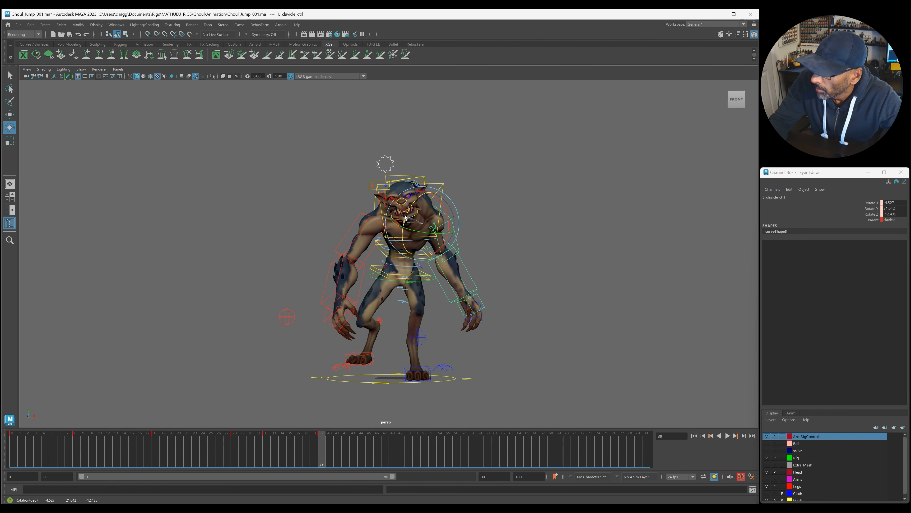
{"action": "key", "text": "alt+v"}
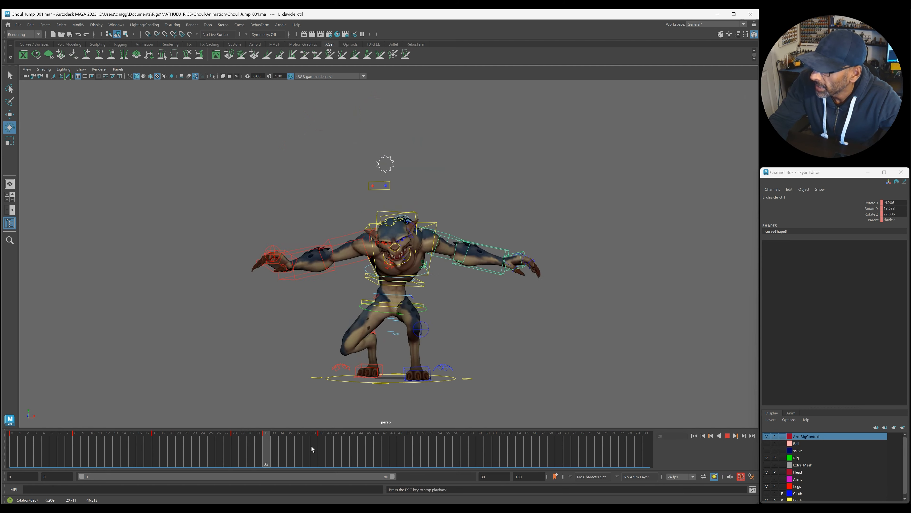
Rotate the right clavicle control at frame 45 to offset the right arm's pose after landing, undoing the first rotation attempts
{"action": "mouse_move", "coordinate": [311, 446]}
{"action": "left_mouse_down"}
{"action": "mouse_move", "coordinate": [299, 464]}
{"action": "mouse_move", "coordinate": [285, 454]}
{"action": "mouse_move", "coordinate": [362, 460]}
{"action": "mouse_move", "coordinate": [273, 447]}
{"action": "mouse_move", "coordinate": [369, 465]}
{"action": "left_mouse_up"}
{"action": "left_click_drag", "start_coordinate": [389, 232], "coordinate": [387, 226]}
{"action": "left_click", "coordinate": [355, 254]}
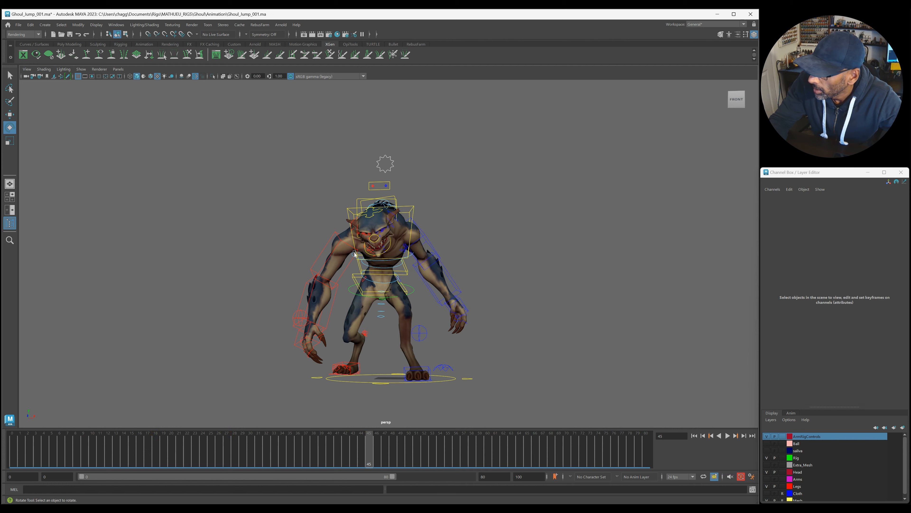
{"action": "left_click", "coordinate": [342, 239]}
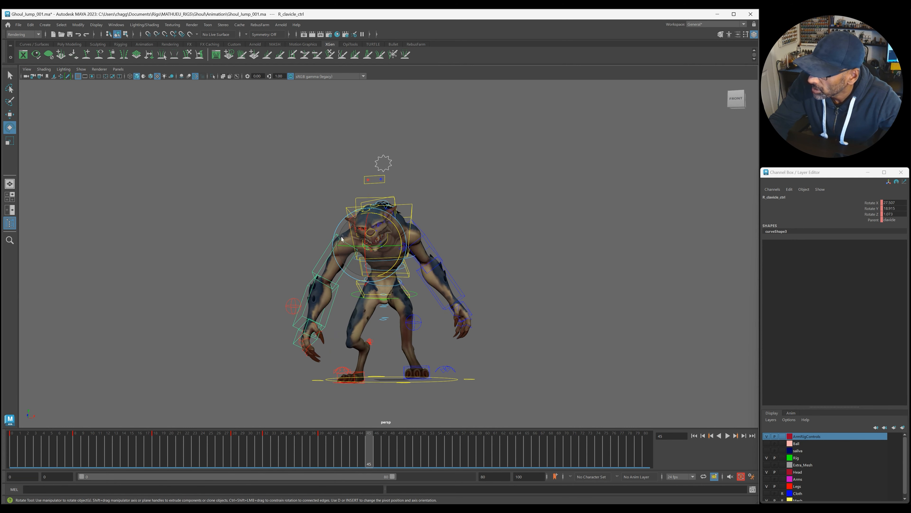
{"action": "left_click_drag", "start_coordinate": [387, 221], "coordinate": [390, 224]}
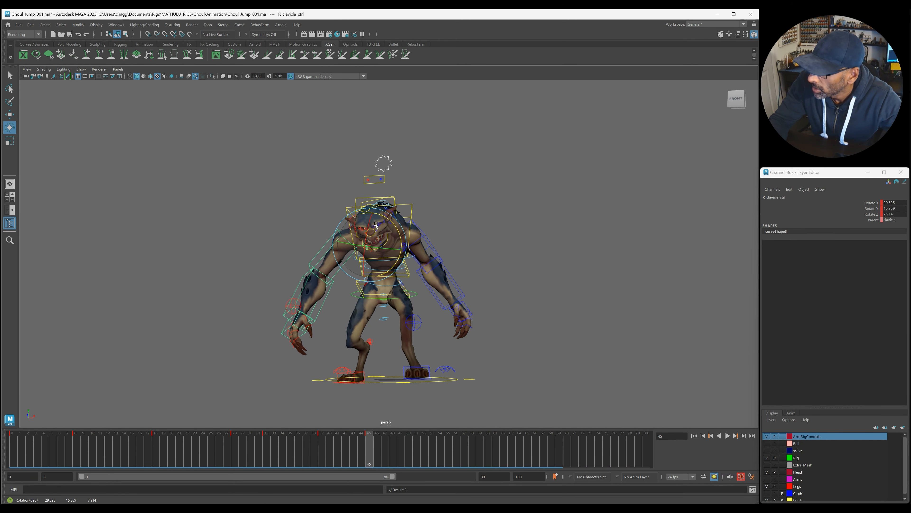
{"action": "key", "text": "ctrl+z"}
{"action": "key", "text": "ctrl+z"}
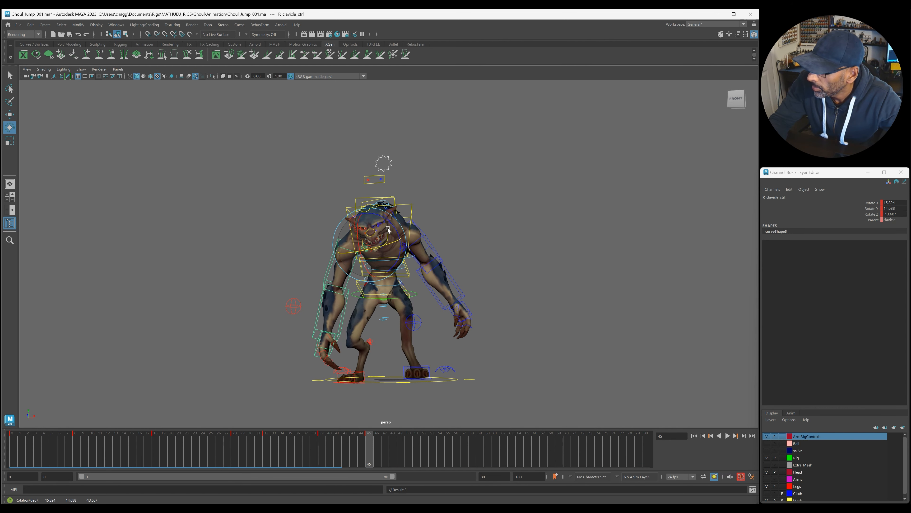
Play the jump and examine the right arm's movement after landing from the front and the side
{"action": "key", "text": "alt+v"}
{"action": "mouse_move", "coordinate": [329, 446]}
{"action": "left_mouse_down"}
{"action": "mouse_move", "coordinate": [290, 442]}
{"action": "mouse_move", "coordinate": [335, 438]}
{"action": "left_mouse_up"}
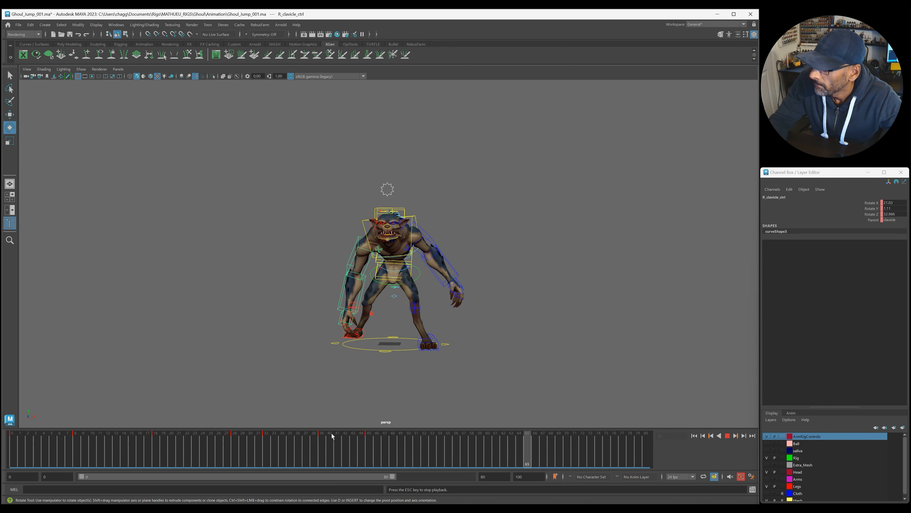
{"action": "key", "text": "Escape"}
{"action": "key", "text": "alt+v"}
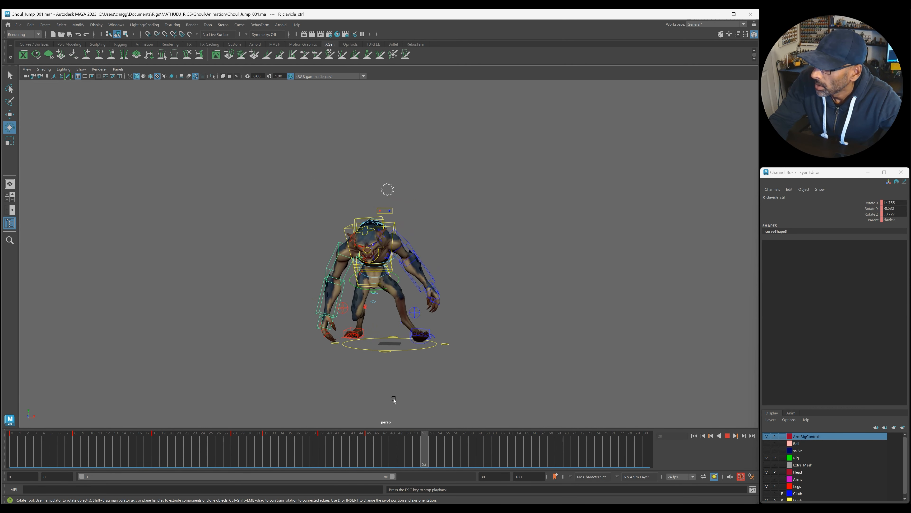
{"action": "left_click_drag", "start_coordinate": [393, 400], "coordinate": [391, 375], "text": "alt"}
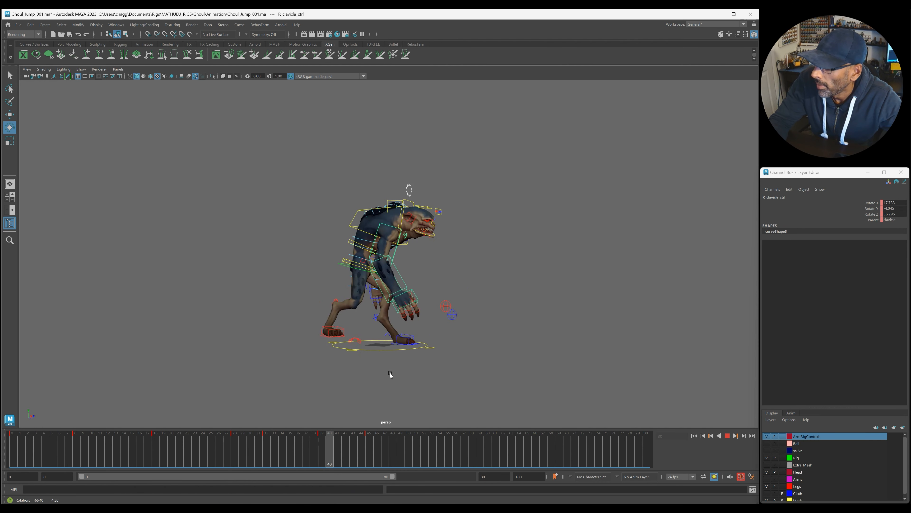
{"action": "left_click", "coordinate": [321, 453]}
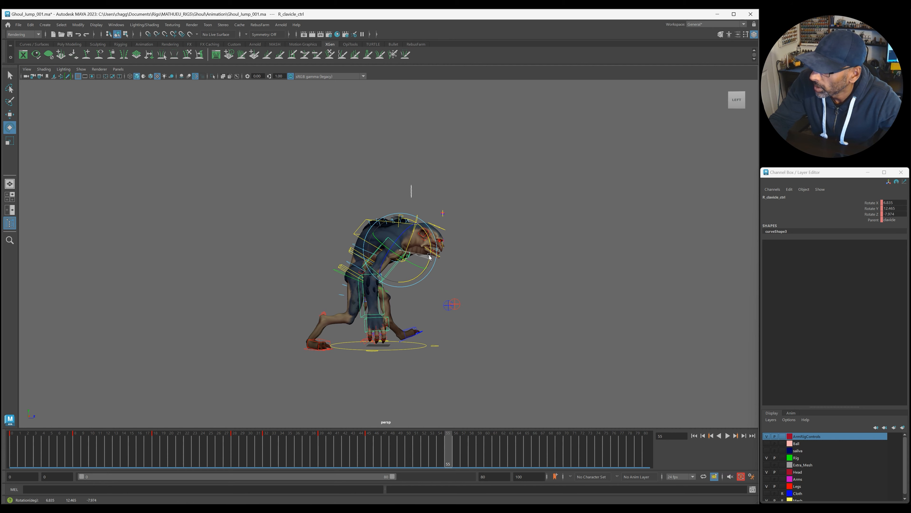
Rotate the right clavicle at frame 55, bringing its Rotate X to about 30
{"action": "left_click_drag", "start_coordinate": [450, 443], "coordinate": [322, 453]}
{"action": "key", "text": "alt+v"}
{"action": "key", "text": "alt+v"}
{"action": "left_click", "coordinate": [448, 450]}
{"action": "left_click_drag", "start_coordinate": [426, 239], "coordinate": [429, 236]}
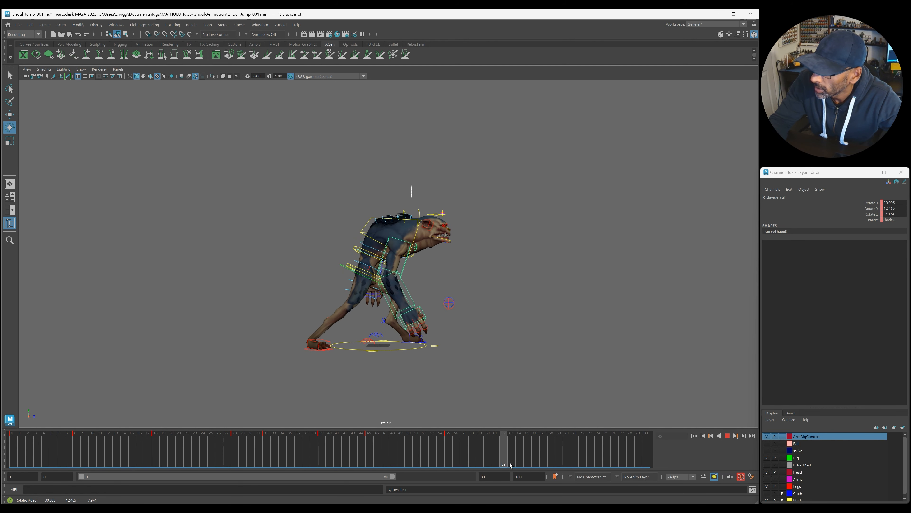
Rotate the right clavicle at frame 68, bringing its Rotate X to about 22, and play the jump from the front
{"action": "key", "text": "alt+period"}
{"action": "left_click_drag", "start_coordinate": [427, 270], "coordinate": [427, 271]}
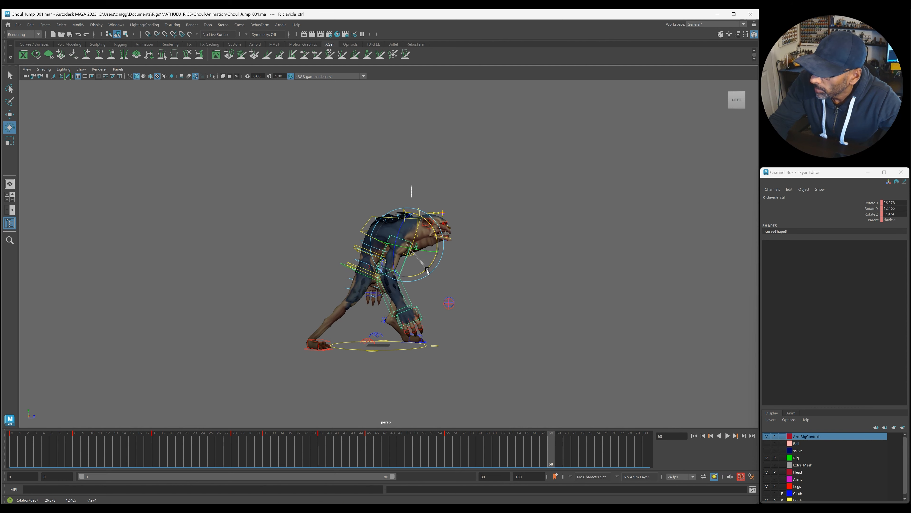
{"action": "key", "text": "alt+shift+v"}
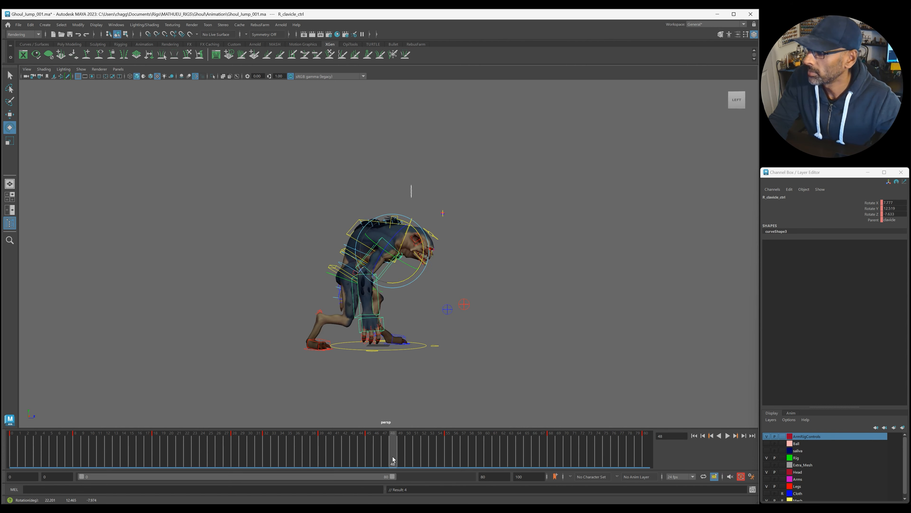
{"action": "left_click_drag", "start_coordinate": [395, 359], "coordinate": [320, 362], "text": "alt"}
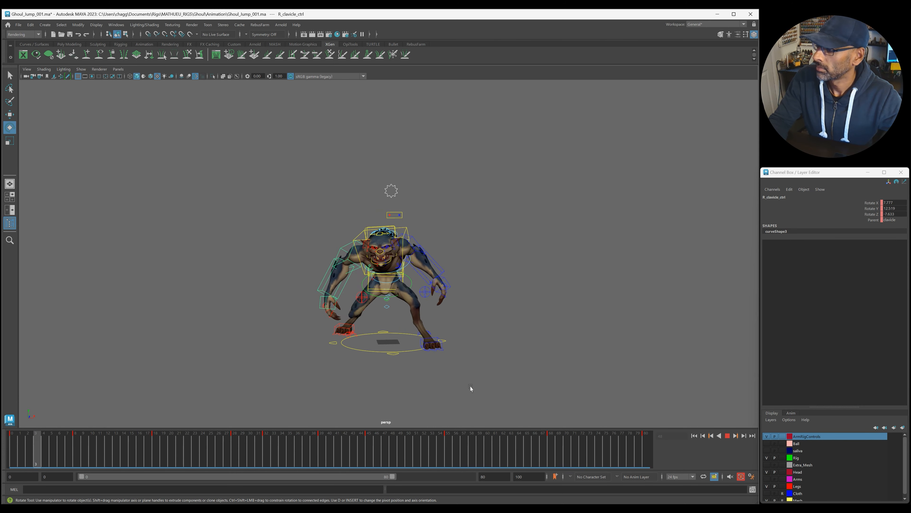
{"action": "key", "text": "alt+v"}
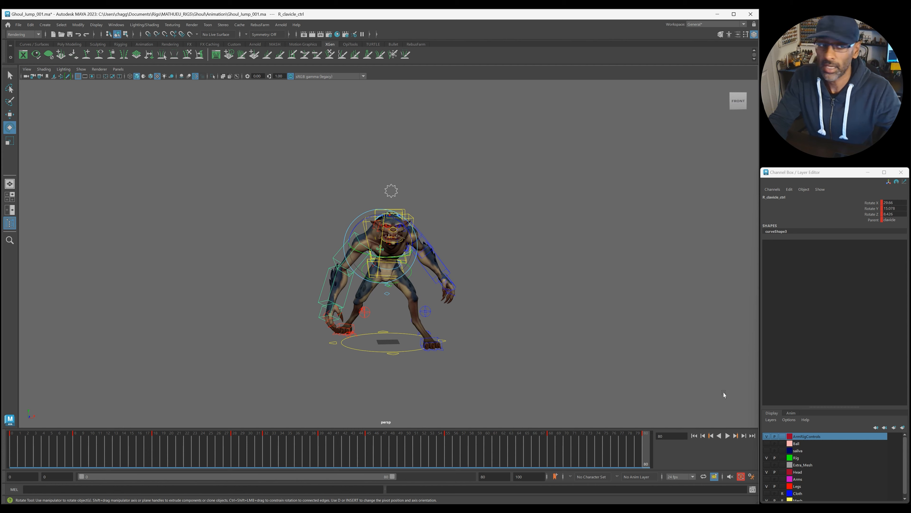
Open the Graph Editor for the right clavicle, frame all its curves, and isolate the Rotate X curve
{"action": "left_click_drag", "start_coordinate": [395, 305], "coordinate": [284, 299], "text": "alt"}
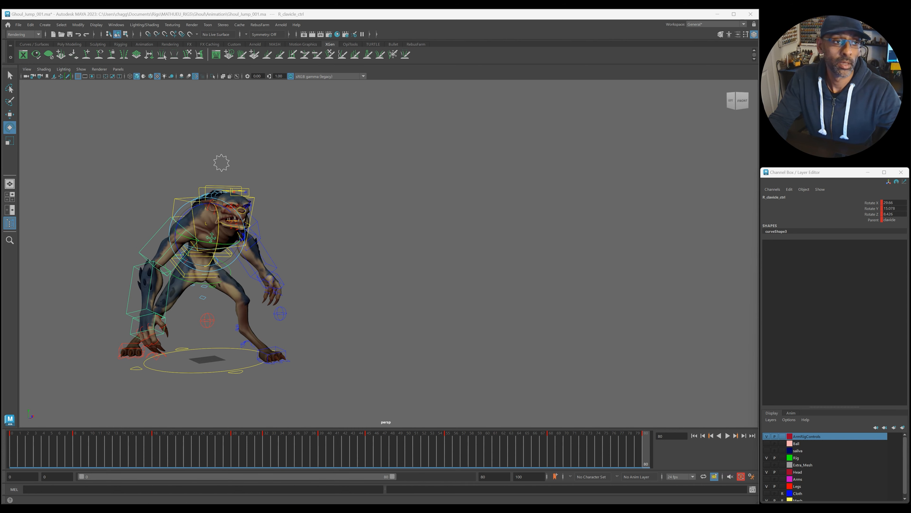
{"action": "left_click_drag", "start_coordinate": [670, 81], "coordinate": [398, 74]}
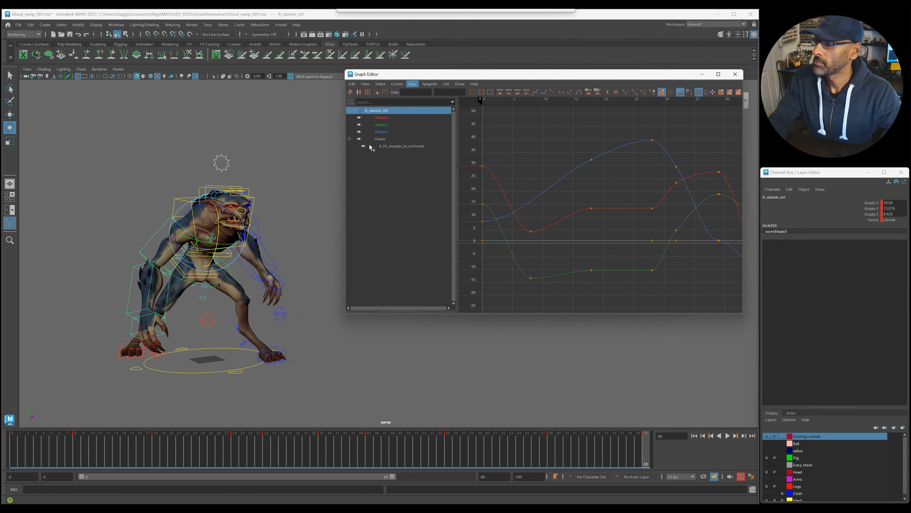
{"action": "left_click_drag", "start_coordinate": [301, 405], "coordinate": [333, 395], "text": "alt"}
{"action": "key", "text": "a"}
{"action": "left_click", "coordinate": [870, 208]}
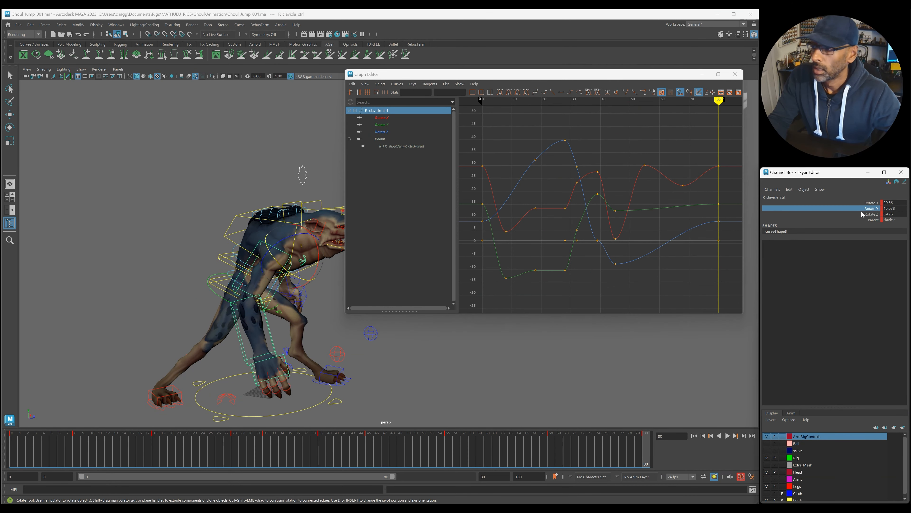
{"action": "left_click", "coordinate": [393, 119]}
Raise the right clavicle's Rotate X key at frame 39 to about 30.4 and retime its next two keys to frames 47 and 59
{"action": "mouse_move", "coordinate": [634, 462]}
{"action": "left_mouse_down"}
{"action": "mouse_move", "coordinate": [242, 458]}
{"action": "mouse_move", "coordinate": [320, 463]}
{"action": "left_mouse_up"}
{"action": "left_click", "coordinate": [600, 147]}
{"action": "left_click_drag", "start_coordinate": [582, 133], "coordinate": [610, 162]}
{"action": "middle_click_drag", "start_coordinate": [607, 162], "coordinate": [607, 152], "text": "shift"}
{"action": "mouse_move", "coordinate": [337, 460]}
{"action": "left_mouse_down"}
{"action": "mouse_move", "coordinate": [399, 459]}
{"action": "mouse_move", "coordinate": [299, 459]}
{"action": "mouse_move", "coordinate": [504, 458]}
{"action": "mouse_move", "coordinate": [329, 459]}
{"action": "left_mouse_up"}
{"action": "key", "text": "alt+v"}
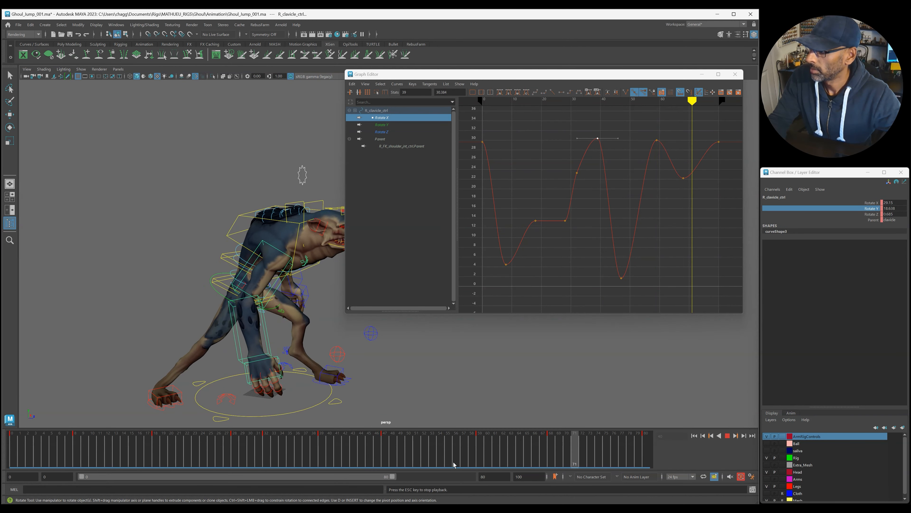
Delete the right clavicle's key at frame 68, then replay and scrub through the end of the jump
{"action": "left_click", "coordinate": [551, 452]}
{"action": "right_click", "coordinate": [553, 452]}
{"action": "left_click", "coordinate": [571, 351]}
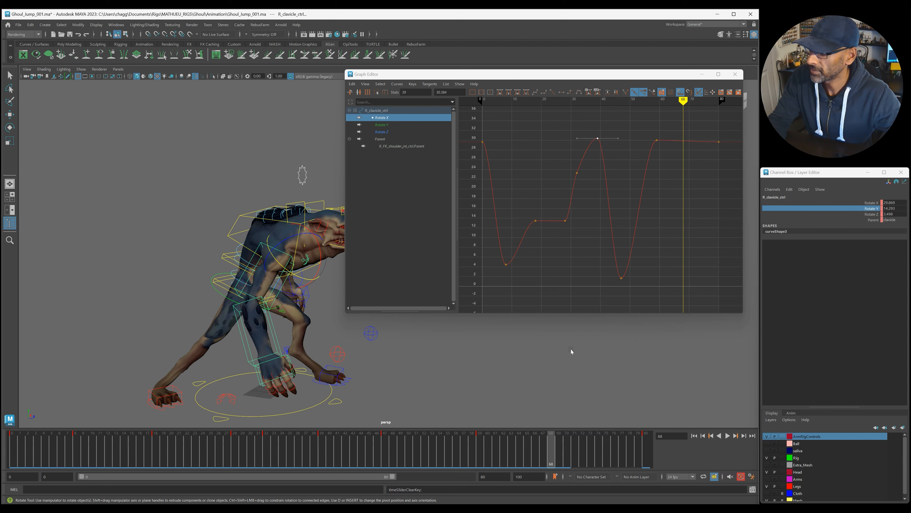
{"action": "key", "text": "alt+v"}
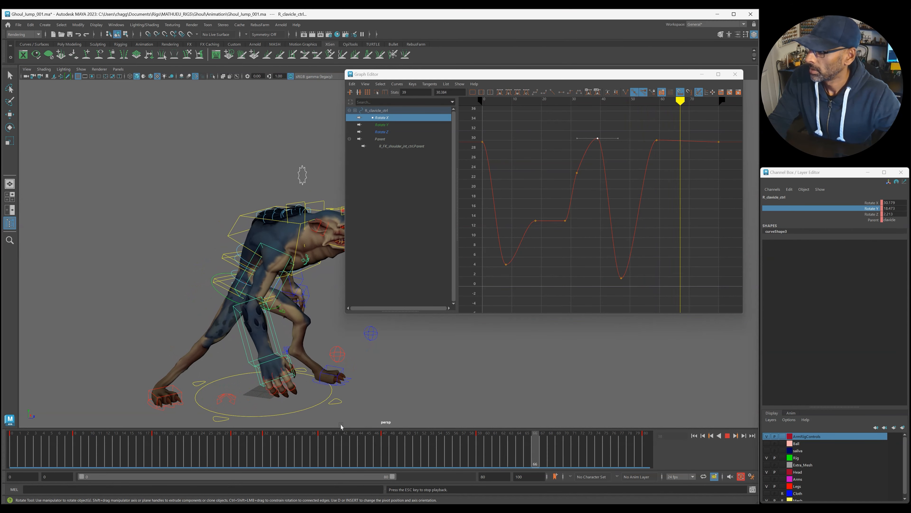
{"action": "left_click", "coordinate": [527, 456]}
{"action": "left_click_drag", "start_coordinate": [510, 462], "coordinate": [535, 457]}
{"action": "key", "text": "alt+v"}
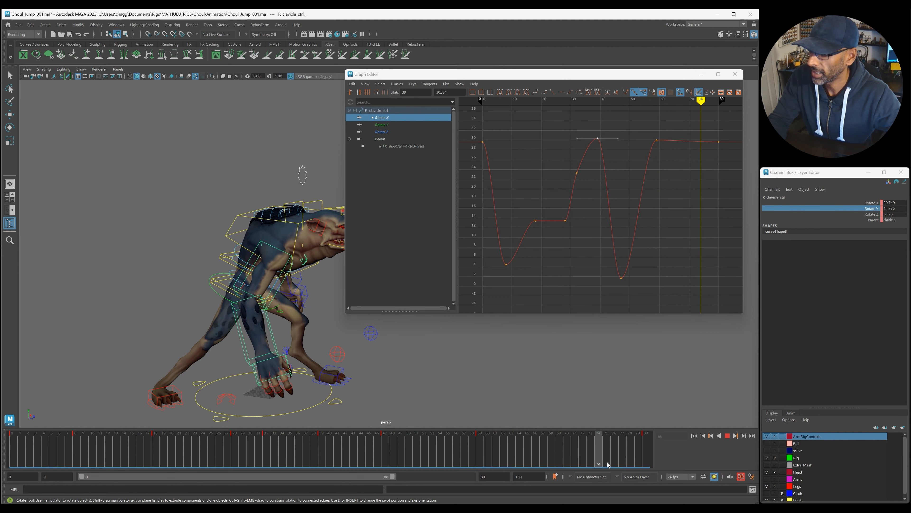
{"action": "left_click", "coordinate": [589, 461]}
{"action": "mouse_move", "coordinate": [589, 460]}
{"action": "left_mouse_down"}
{"action": "mouse_move", "coordinate": [614, 461]}
{"action": "mouse_move", "coordinate": [481, 451]}
{"action": "left_mouse_up"}
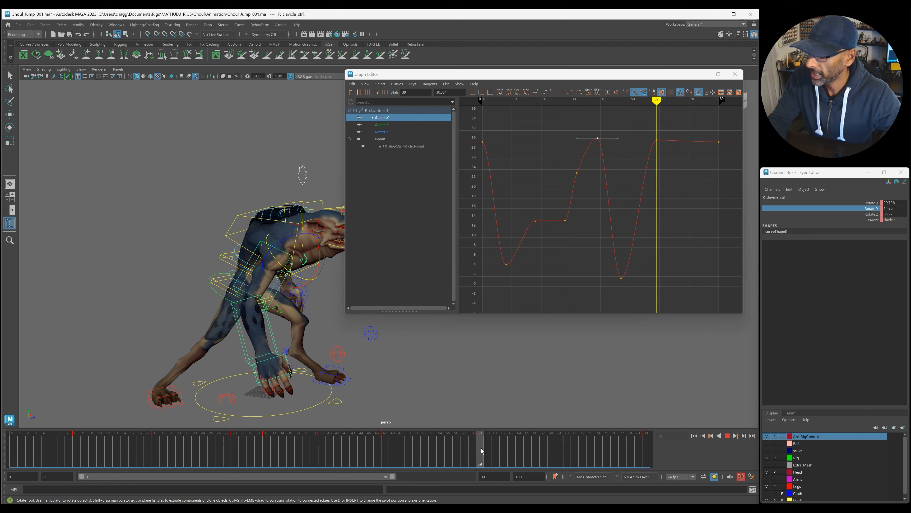
{"action": "key", "text": "alt+v"}
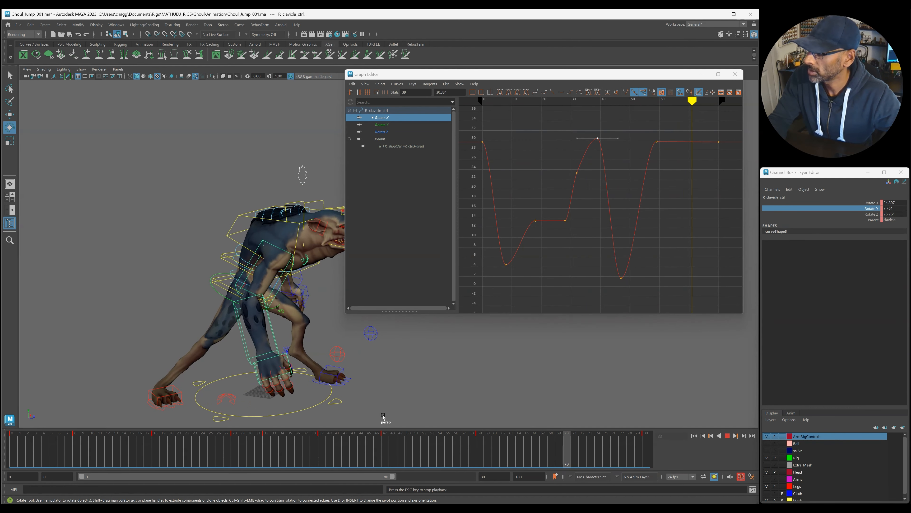
Lower the right clavicle's Rotate X key at frame 59 to about 21.7, and replay the jump from another angle
{"action": "left_click", "coordinate": [478, 456]}
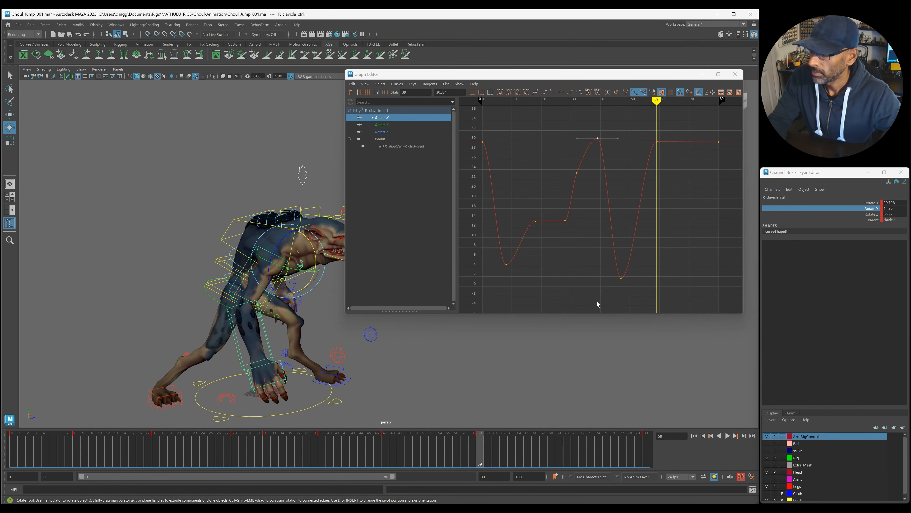
{"action": "left_click_drag", "start_coordinate": [630, 139], "coordinate": [668, 160]}
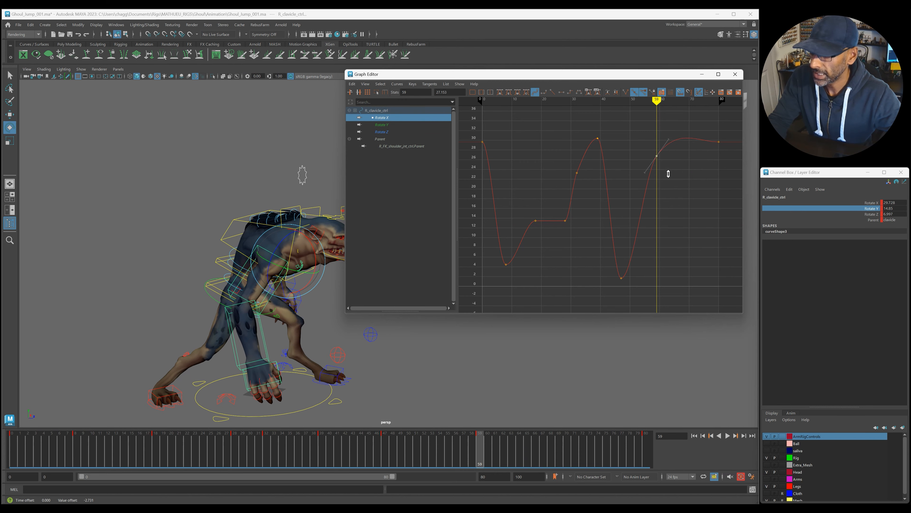
{"action": "key", "text": "alt+v"}
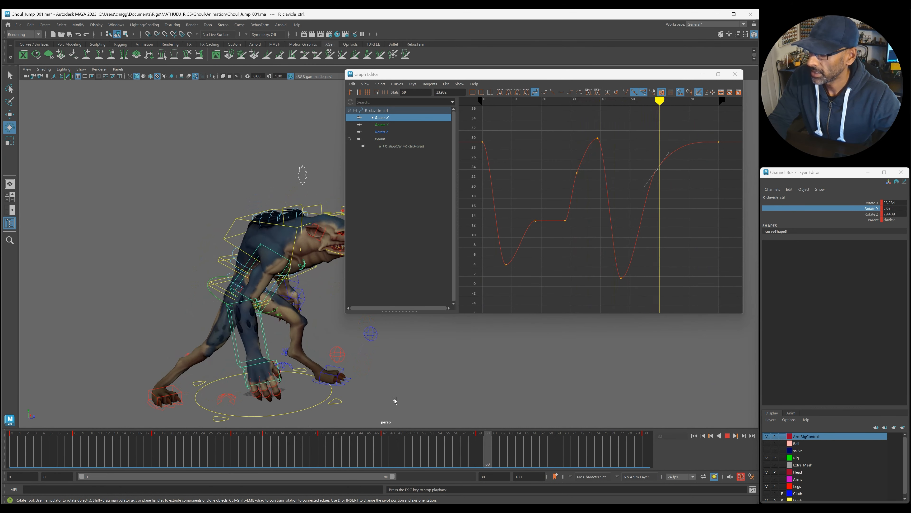
{"action": "key", "text": "Escape"}
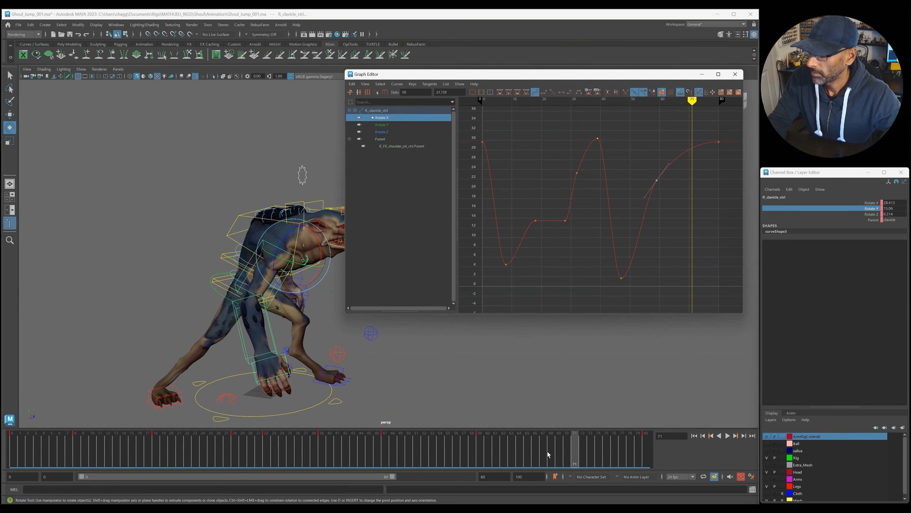
{"action": "key", "text": "alt+v"}
{"action": "left_click_drag", "start_coordinate": [415, 383], "coordinate": [321, 377], "text": "alt"}
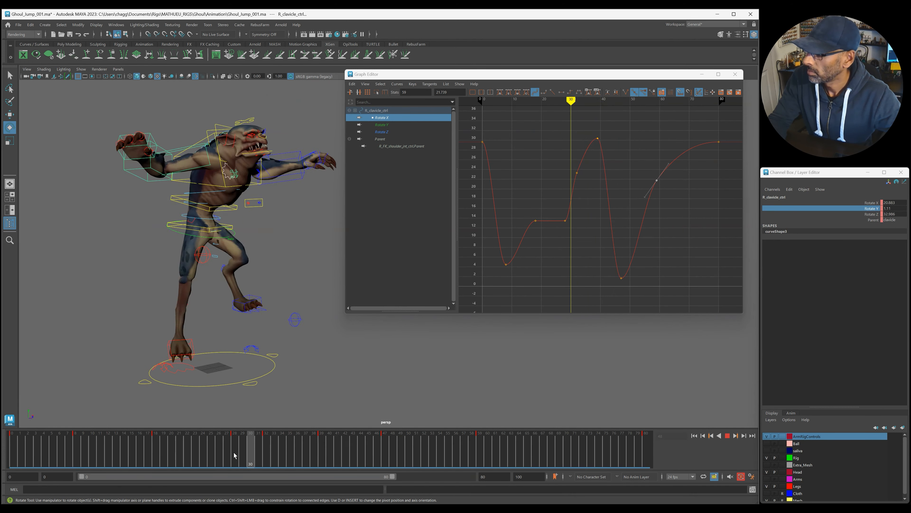
Delete the right clavicle's Rotate X key at frame 32 and play the jump
{"action": "key", "text": "Escape"}
{"action": "left_click_drag", "start_coordinate": [576, 168], "coordinate": [591, 182]}
{"action": "key", "text": "Delete"}
{"action": "left_click", "coordinate": [243, 451]}
{"action": "key", "text": "alt+v"}
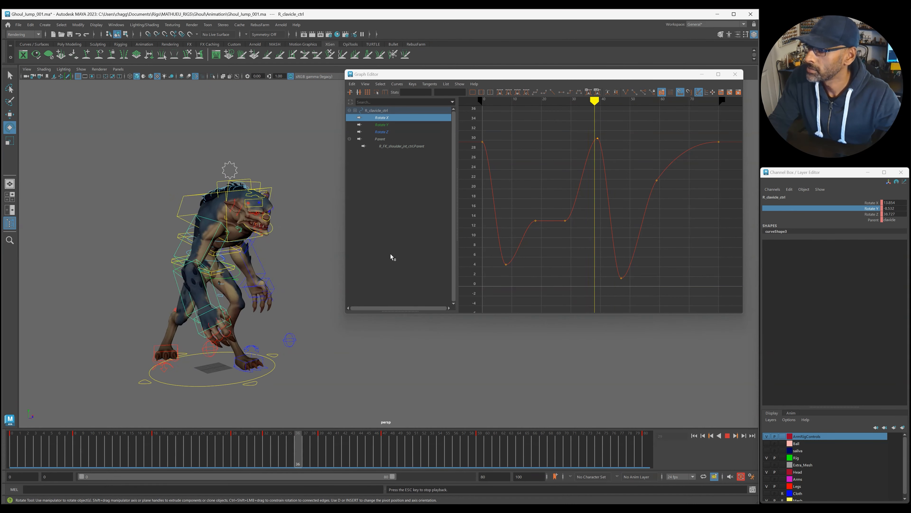
Move the right clavicle's Rotate X keys to about 21.6 at frame 28 and 9.4 at frame 18, then play the jump
{"action": "left_click_drag", "start_coordinate": [380, 443], "coordinate": [236, 445]}
{"action": "left_click_drag", "start_coordinate": [557, 204], "coordinate": [565, 215]}
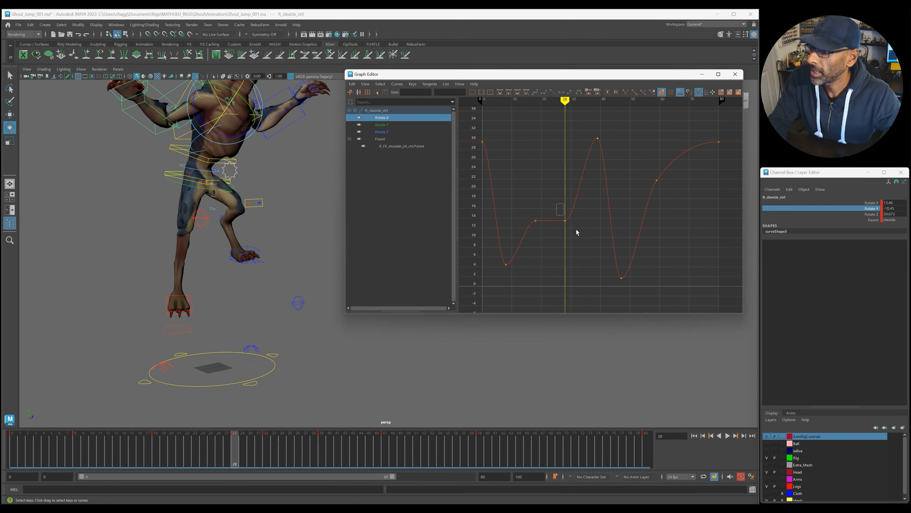
{"action": "scroll", "coordinate": [544, 225], "scroll_direction": "up", "scroll_amount": 3}
{"action": "key", "text": "a"}
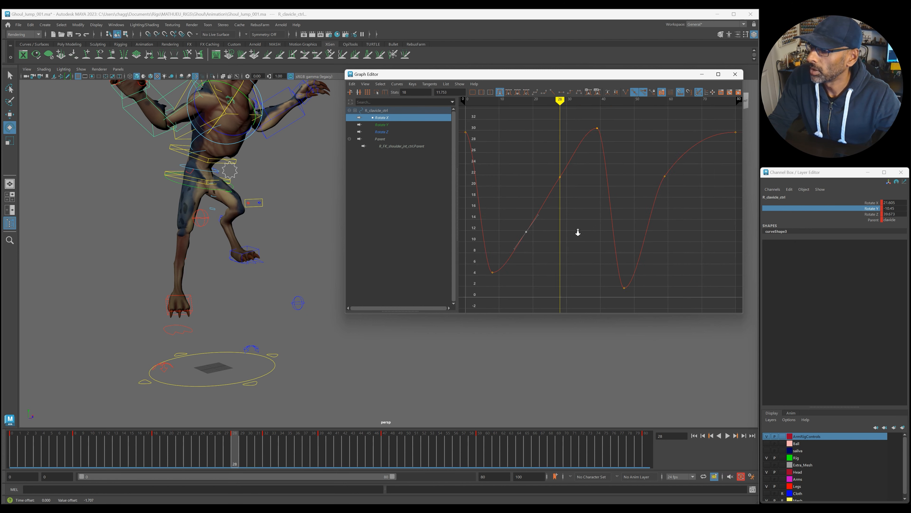
{"action": "left_click_drag", "start_coordinate": [565, 232], "coordinate": [566, 233], "text": "ctrl"}
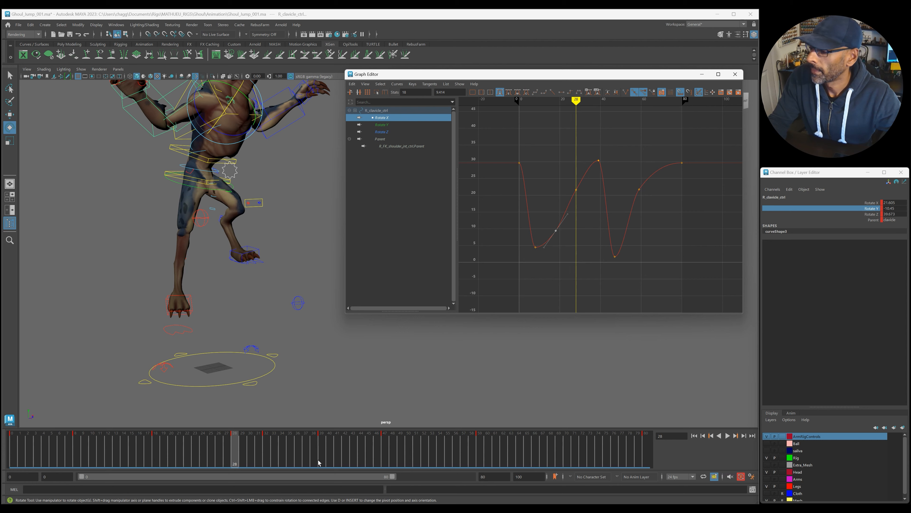
{"action": "key", "text": "alt+v"}
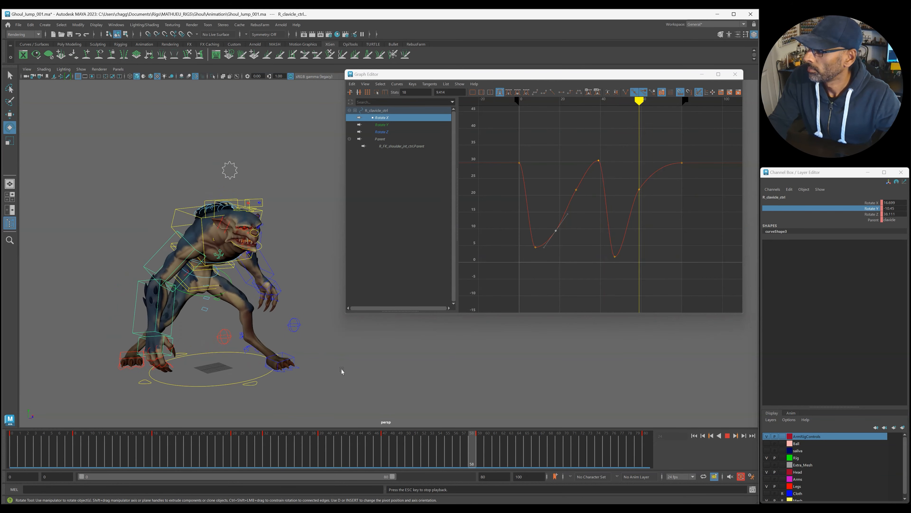
Delete the right clavicle's Rotate X key at frame 39 and replay the jump
{"action": "key", "text": "Escape"}
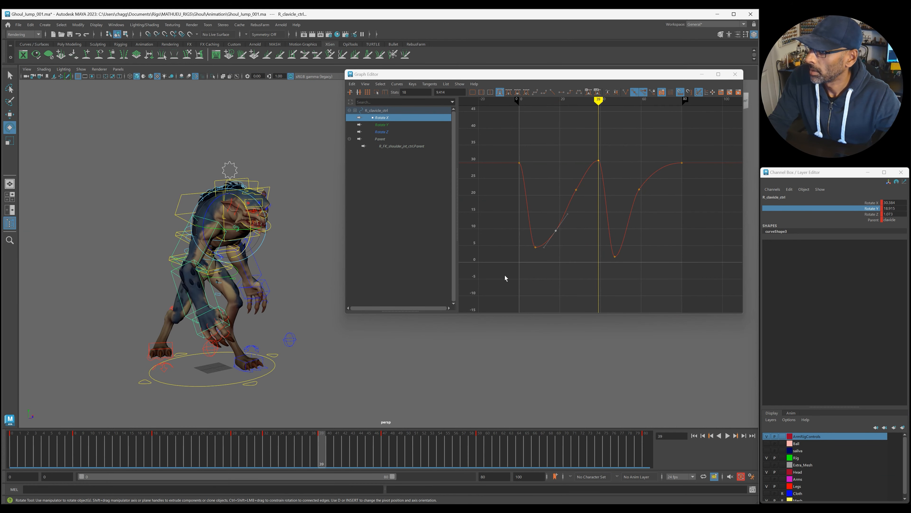
{"action": "key", "text": "Delete"}
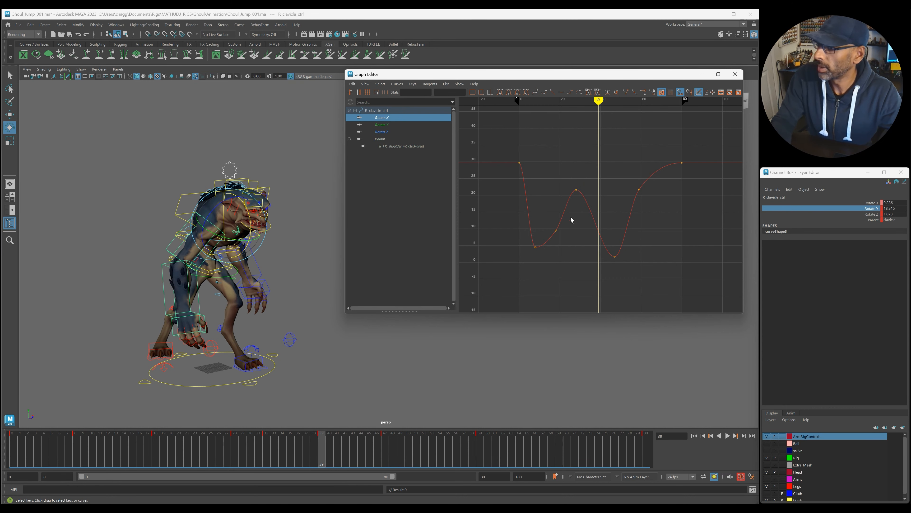
{"action": "left_click", "coordinate": [164, 444]}
{"action": "key", "text": "alt+v"}
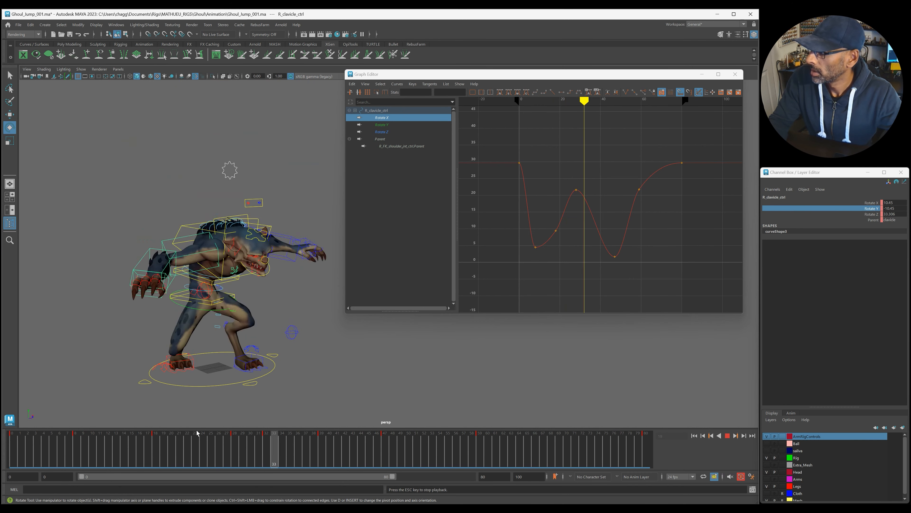
Raise the right clavicle's Rotate X key at frame 28 to about 31.7 and replay the jump
{"action": "left_click_drag", "start_coordinate": [227, 440], "coordinate": [238, 440]}
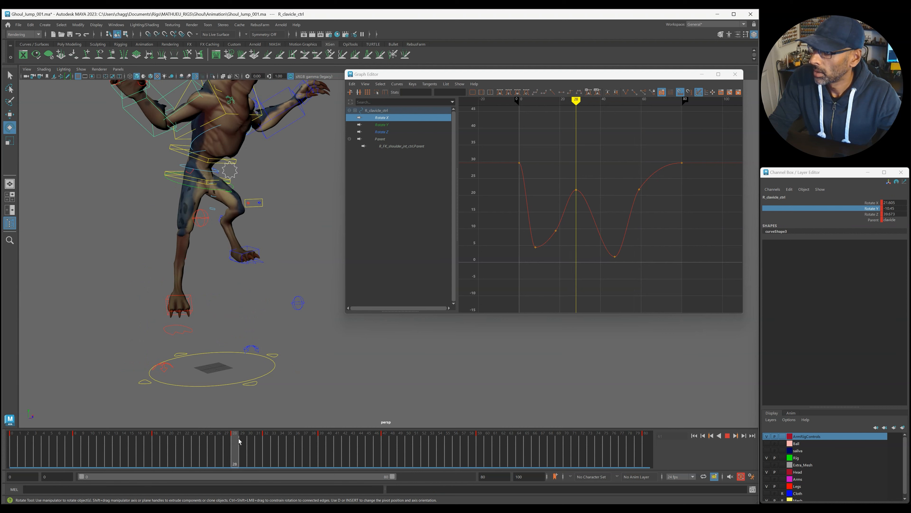
{"action": "key", "text": "s"}
{"action": "middle_click_drag", "start_coordinate": [592, 194], "coordinate": [602, 169]}
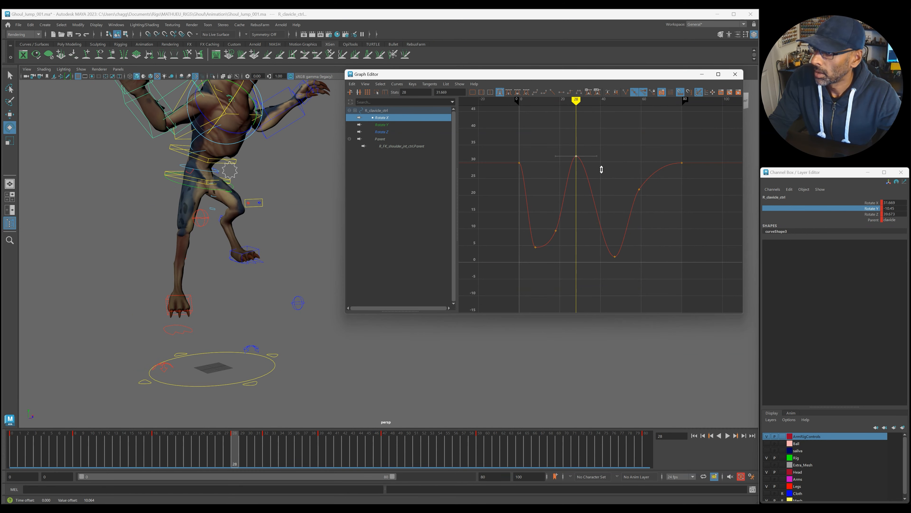
{"action": "key", "text": "alt+v"}
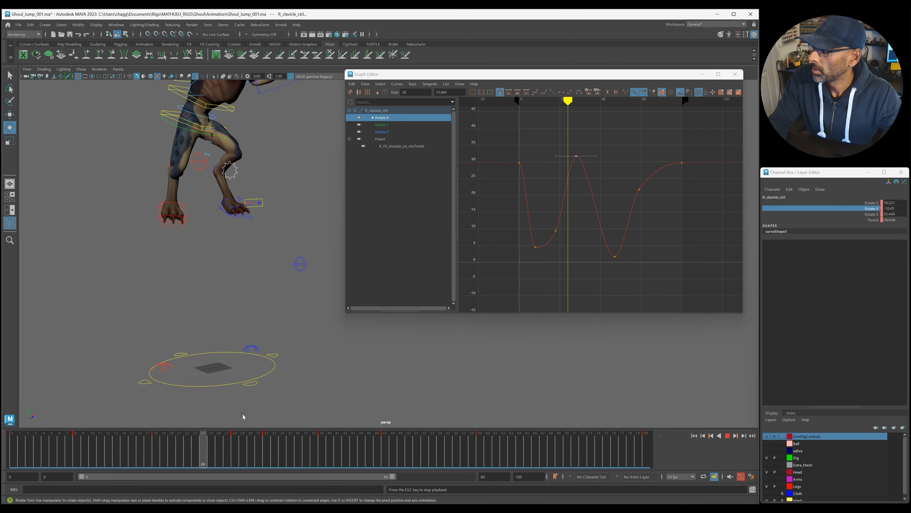
{"action": "left_click_drag", "start_coordinate": [255, 453], "coordinate": [309, 454]}
Lower the right clavicle's Rotate X key at frame 47 to about -11.2, then play and scrub the landing
{"action": "left_click_drag", "start_coordinate": [608, 249], "coordinate": [645, 270]}
{"action": "key", "text": "alt+v"}
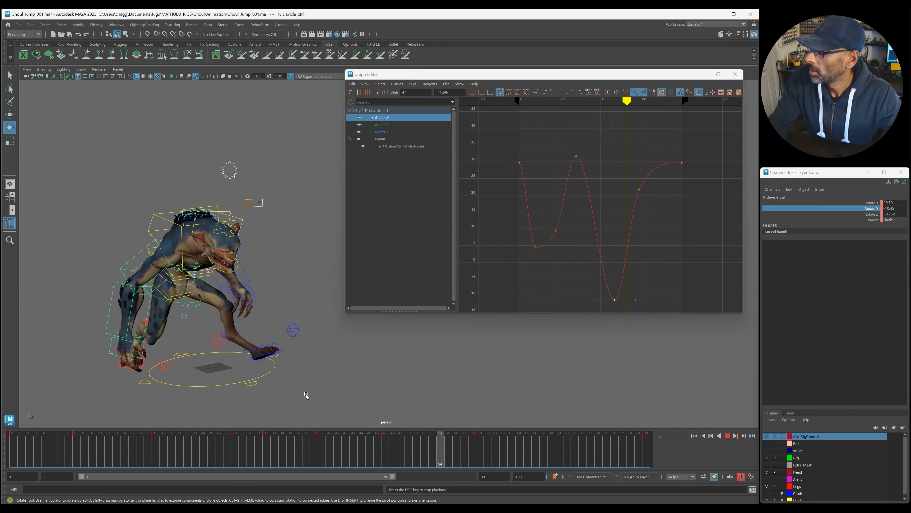
{"action": "mouse_move", "coordinate": [395, 453]}
{"action": "left_mouse_down"}
{"action": "mouse_move", "coordinate": [448, 453]}
{"action": "mouse_move", "coordinate": [273, 448]}
{"action": "mouse_move", "coordinate": [473, 449]}
{"action": "mouse_move", "coordinate": [235, 448]}
{"action": "mouse_move", "coordinate": [336, 455]}
{"action": "mouse_move", "coordinate": [272, 460]}
{"action": "left_mouse_up"}
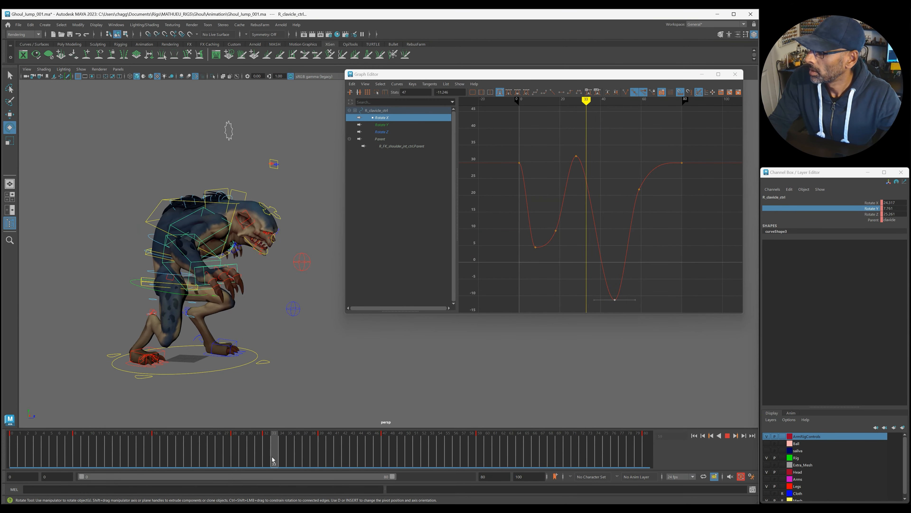
Lower the right clavicle's Rotate X key at frame 28 to about 12.7 and review the jump
{"action": "left_click", "coordinate": [577, 156]}
{"action": "middle_click_drag", "start_coordinate": [608, 189], "coordinate": [608, 193]}
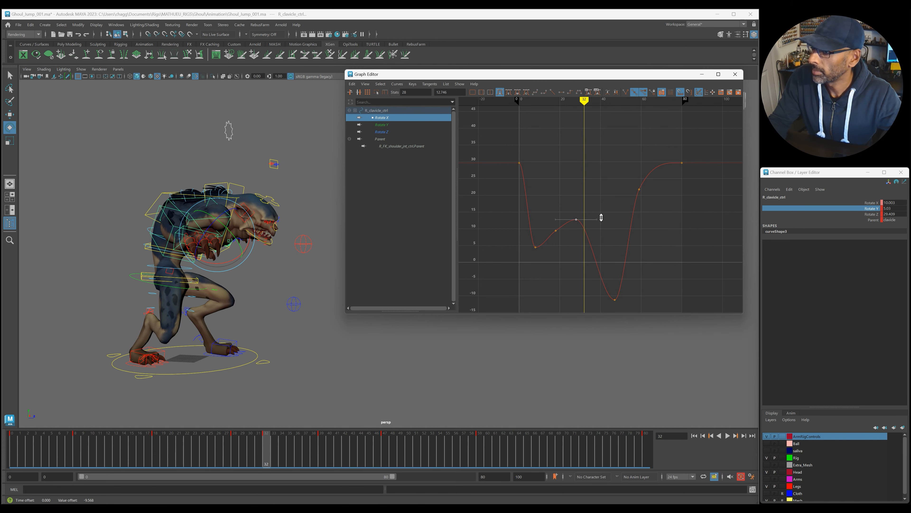
{"action": "key", "text": "alt+v"}
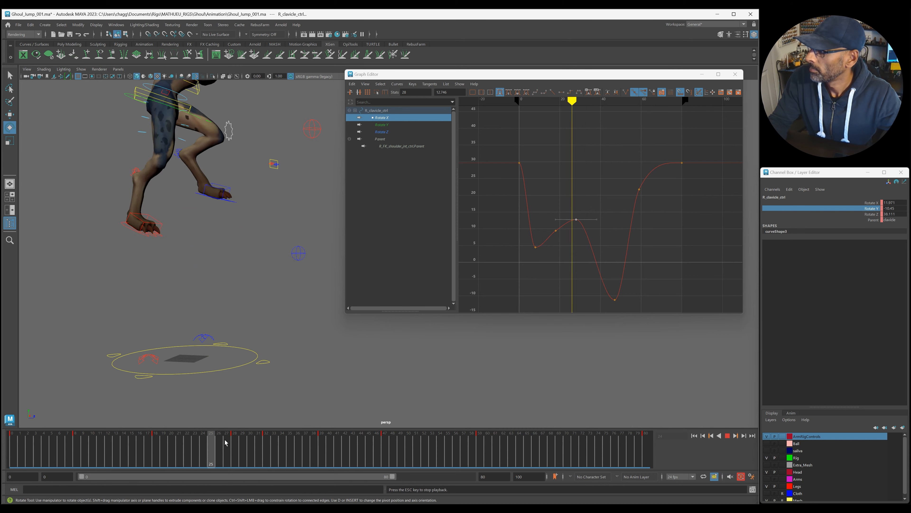
{"action": "mouse_move", "coordinate": [273, 452]}
{"action": "left_mouse_down"}
{"action": "mouse_move", "coordinate": [330, 458]}
{"action": "mouse_move", "coordinate": [202, 454]}
{"action": "mouse_move", "coordinate": [355, 462]}
{"action": "mouse_move", "coordinate": [305, 460]}
{"action": "mouse_move", "coordinate": [313, 460]}
{"action": "left_mouse_up"}
{"action": "left_click", "coordinate": [610, 291]}
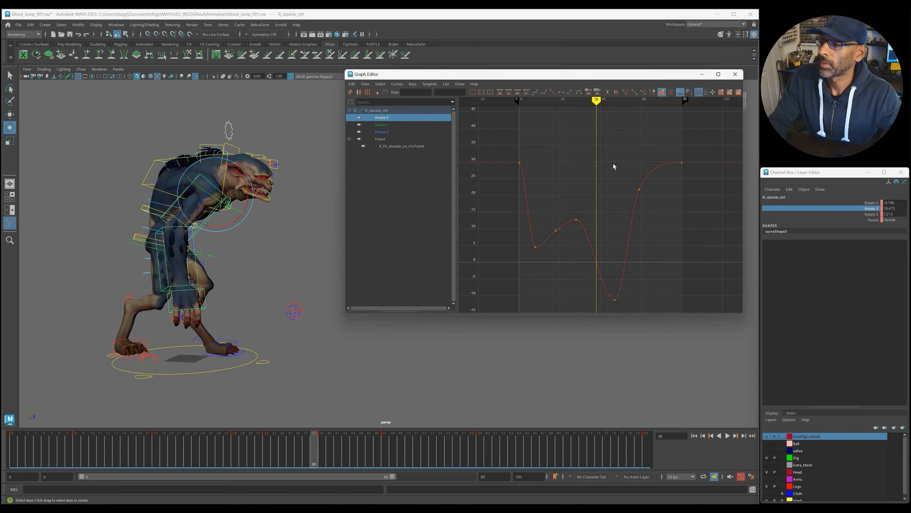
Try swinging the right arm forward at frame 32 by rotating the right clavicle, with Rotate X at about 48.1
{"action": "left_click_drag", "start_coordinate": [285, 252], "coordinate": [241, 264], "text": "alt"}
{"action": "left_click", "coordinate": [202, 207]}
{"action": "left_click", "coordinate": [195, 200]}
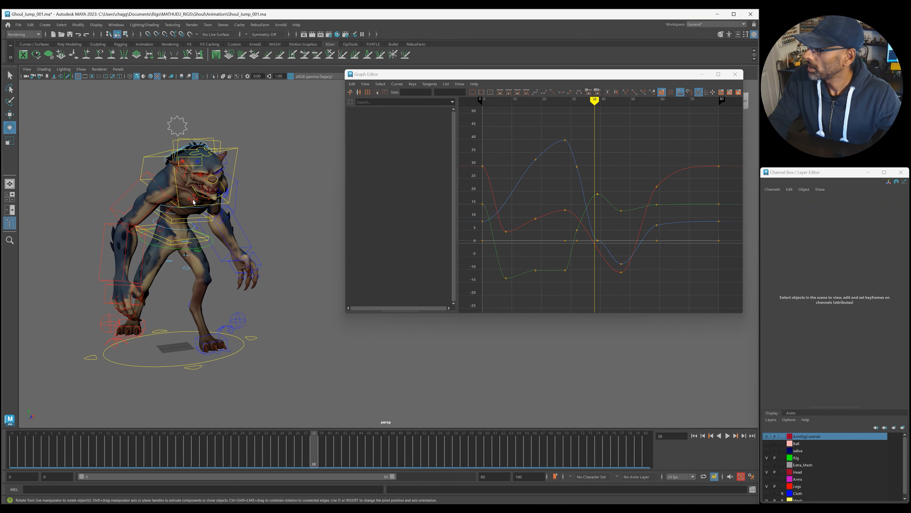
{"action": "left_click_drag", "start_coordinate": [239, 463], "coordinate": [234, 463]}
{"action": "mouse_move", "coordinate": [244, 386]}
{"action": "left_mouse_down", "text": "alt"}
{"action": "mouse_move", "coordinate": [132, 372]}
{"action": "mouse_move", "coordinate": [214, 376]}
{"action": "left_mouse_up", "text": "alt"}
{"action": "key", "text": "alt+v"}
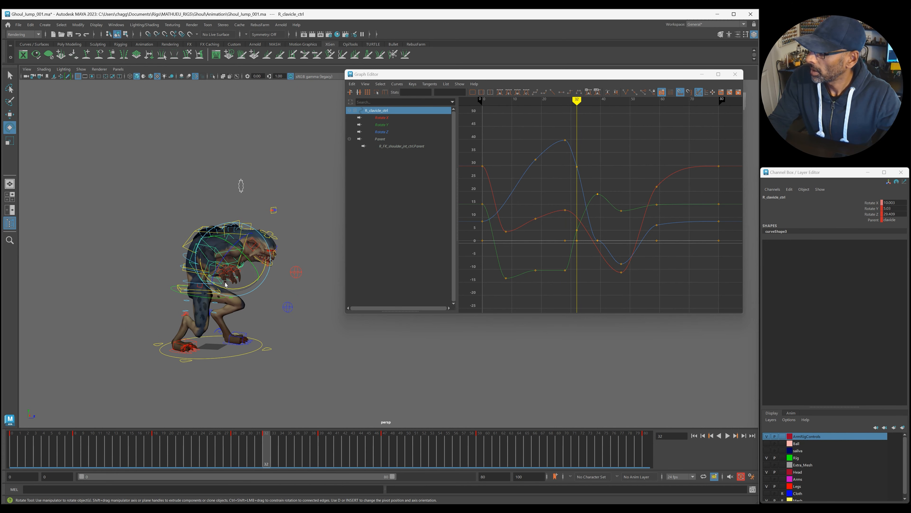
{"action": "left_click", "coordinate": [865, 208]}
{"action": "left_click_drag", "start_coordinate": [226, 287], "coordinate": [242, 290]}
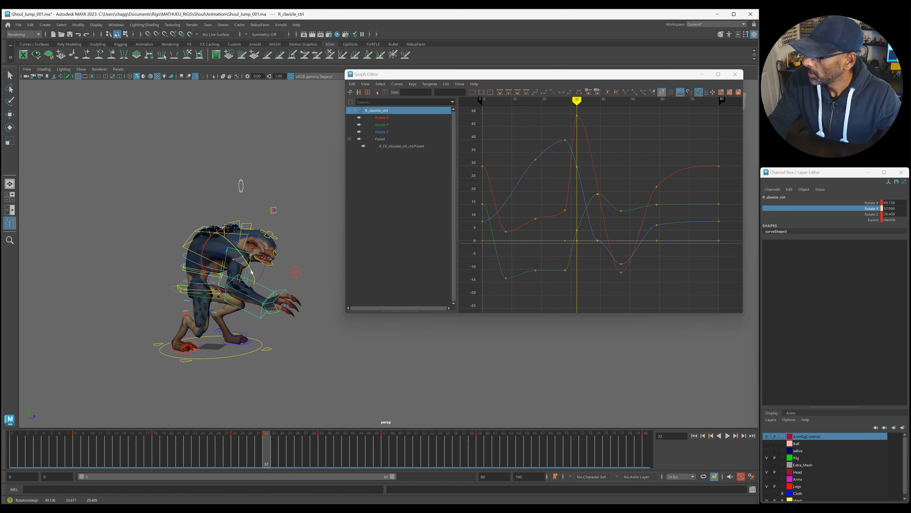
Try a larger right clavicle Rotate X at frame 39, then undo the trial rotations
{"action": "mouse_move", "coordinate": [260, 436]}
{"action": "left_mouse_down"}
{"action": "mouse_move", "coordinate": [244, 445]}
{"action": "mouse_move", "coordinate": [322, 463]}
{"action": "left_mouse_up"}
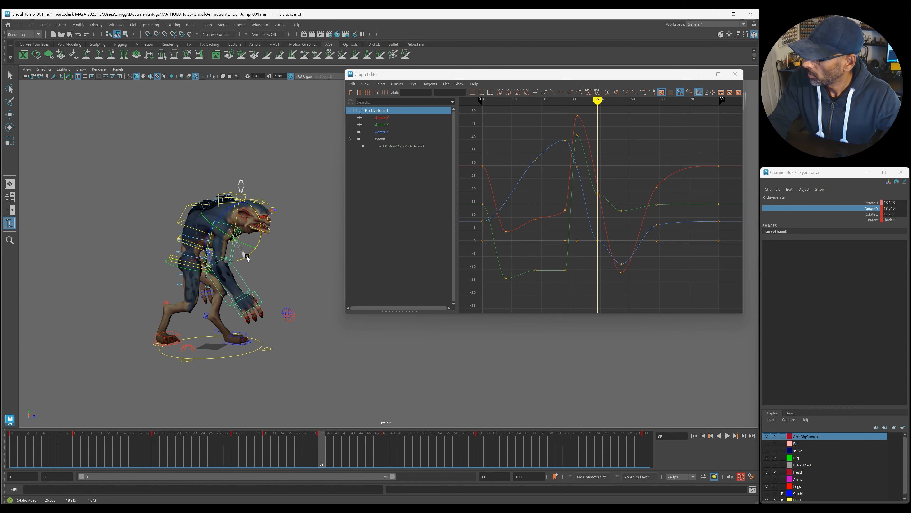
{"action": "mouse_move", "coordinate": [319, 463]}
{"action": "left_mouse_down"}
{"action": "mouse_move", "coordinate": [234, 460]}
{"action": "mouse_move", "coordinate": [328, 460]}
{"action": "mouse_move", "coordinate": [268, 456]}
{"action": "left_mouse_up"}
{"action": "key", "text": "ctrl+z"}
{"action": "key", "text": "ctrl+z"}
{"action": "key", "text": "ctrl+z"}
{"action": "key", "text": "ctrl+z"}
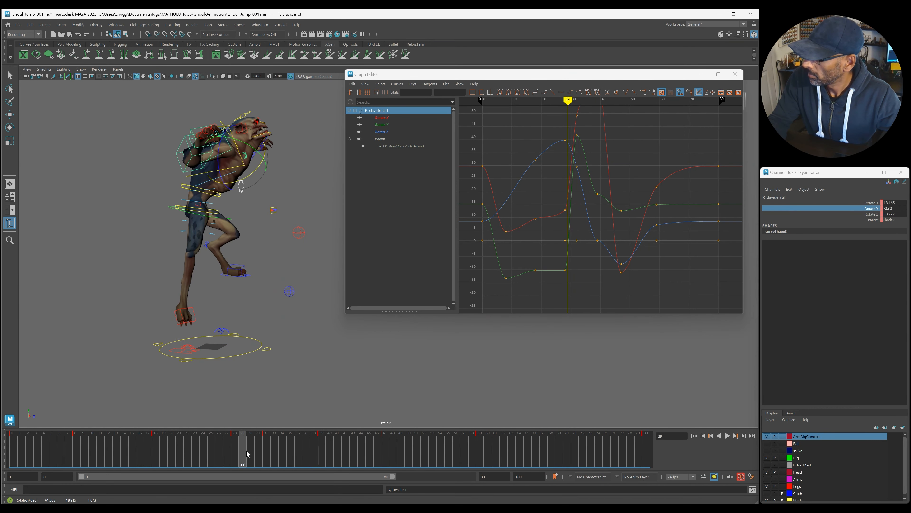
Set the right clavicle's Rotate X to about 42.7 at frame 39, delete its keys at frame 47 and replay
{"action": "left_click_drag", "start_coordinate": [218, 455], "coordinate": [321, 462]}
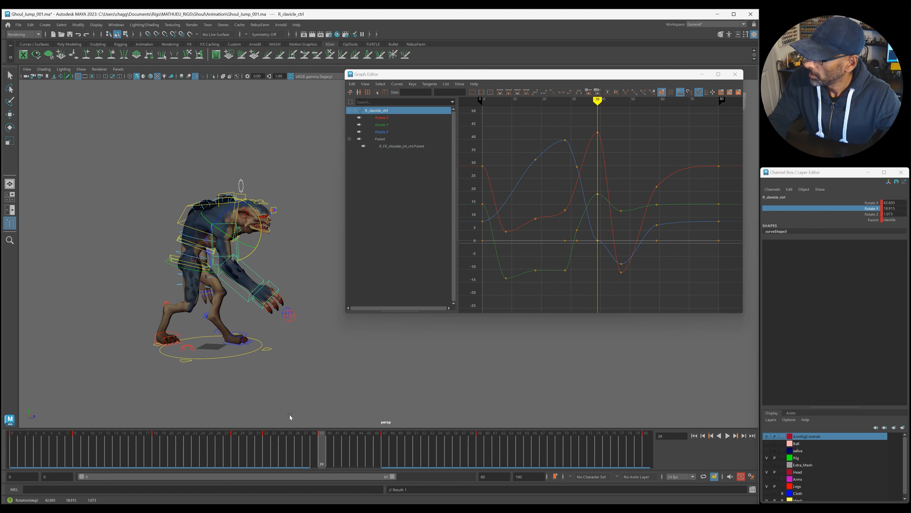
{"action": "left_click", "coordinate": [243, 451]}
{"action": "mouse_move", "coordinate": [243, 451]}
{"action": "left_mouse_down"}
{"action": "mouse_move", "coordinate": [393, 463]}
{"action": "mouse_move", "coordinate": [305, 463]}
{"action": "mouse_move", "coordinate": [374, 464]}
{"action": "left_mouse_up"}
{"action": "right_click", "coordinate": [387, 455]}
{"action": "left_click", "coordinate": [397, 380]}
{"action": "key", "text": "alt+v"}
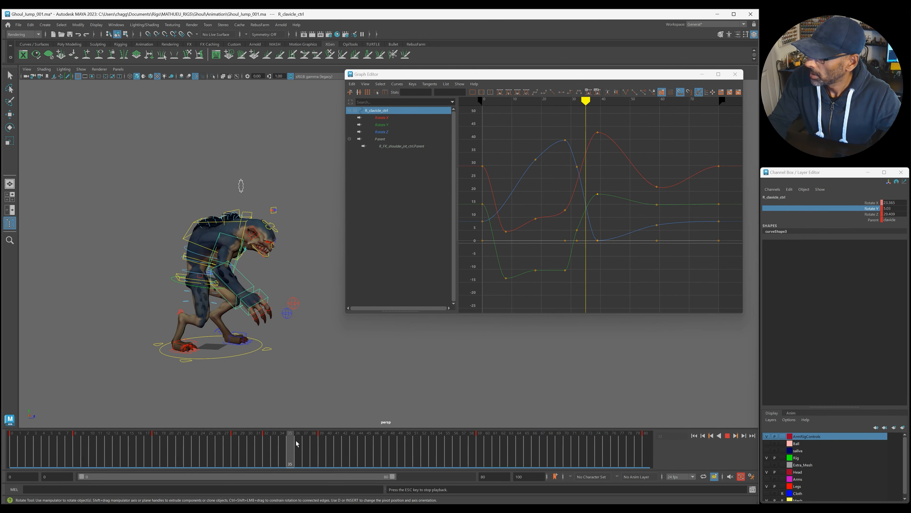
{"action": "key", "text": "Escape"}
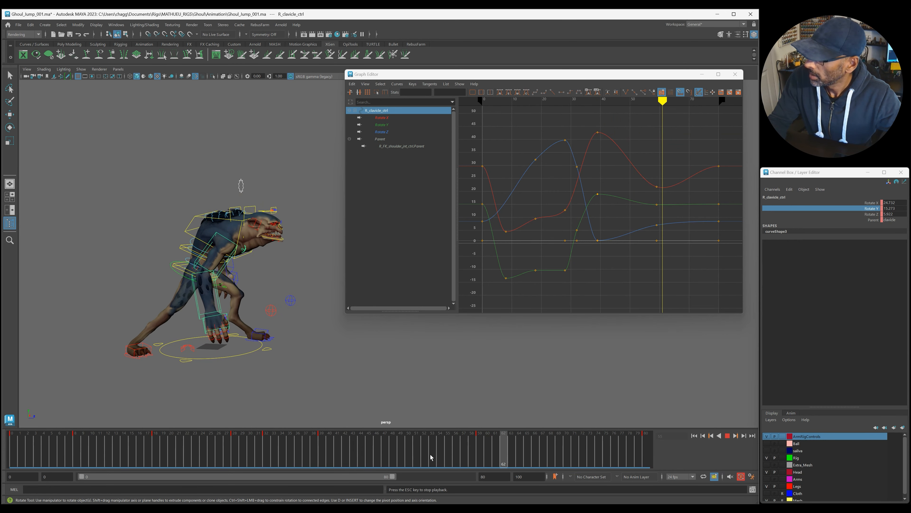
Move the right clavicle's keys at frame 59 to frame 53 and replay the landing
{"action": "left_click", "coordinate": [426, 453]}
{"action": "left_click_drag", "start_coordinate": [478, 451], "coordinate": [297, 436]}
{"action": "key", "text": "alt+v"}
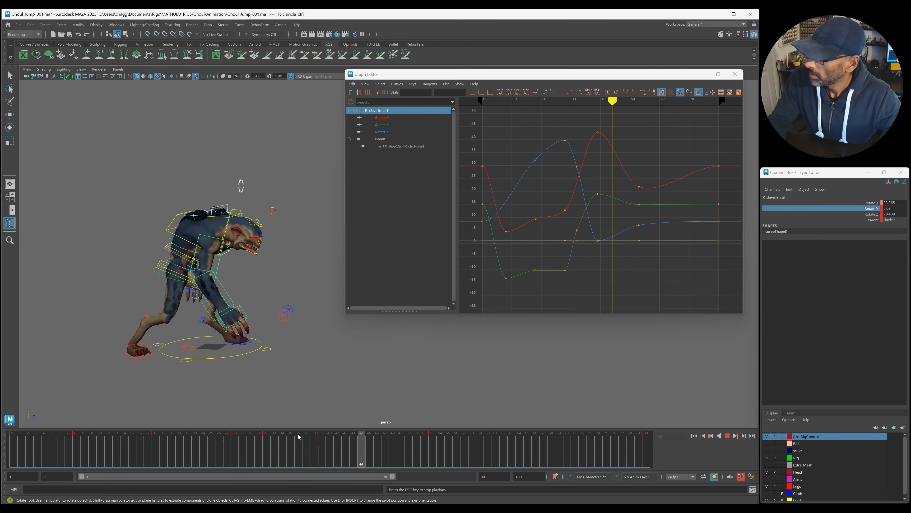
Lower the right clavicle's Rotate X at frame 53 to about 4 and play the animation
{"action": "key", "text": "Escape"}
{"action": "left_click_drag", "start_coordinate": [424, 455], "coordinate": [256, 445]}
{"action": "key", "text": "alt+v"}
{"action": "key", "text": "Escape"}
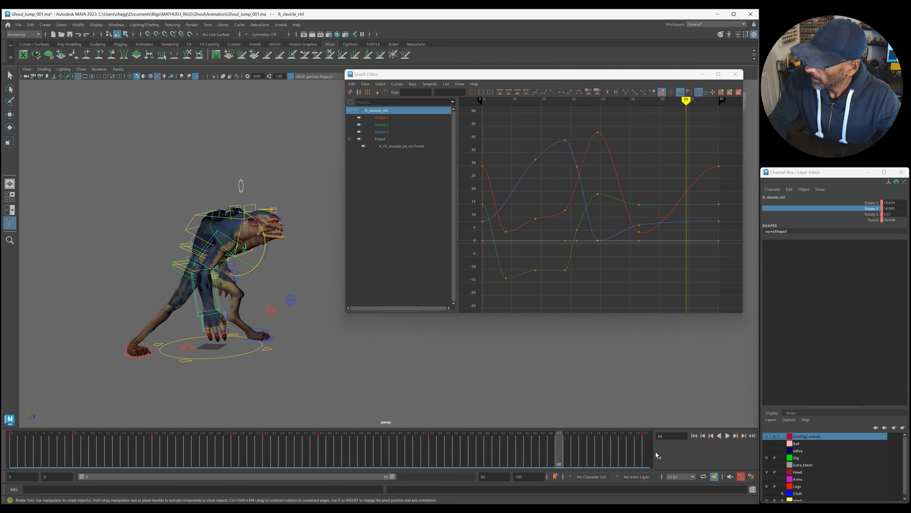
Key the right clavicle with Rotate X at about 28.7 and place the new key at frame 65
{"action": "left_click_drag", "start_coordinate": [621, 455], "coordinate": [542, 453]}
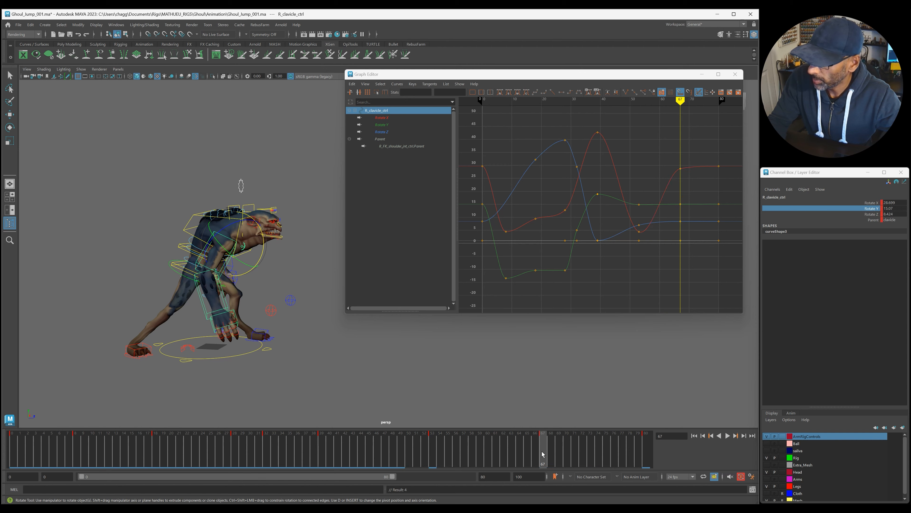
{"action": "key", "text": "alt+v"}
{"action": "left_click_drag", "start_coordinate": [498, 455], "coordinate": [527, 456]}
Give the Rotate X key at frame 65 spline tangents, raise it to about 31.8 and replay from another angle
{"action": "left_click_drag", "start_coordinate": [635, 152], "coordinate": [681, 184]}
{"action": "right_click_drag", "start_coordinate": [680, 185], "coordinate": [687, 188]}
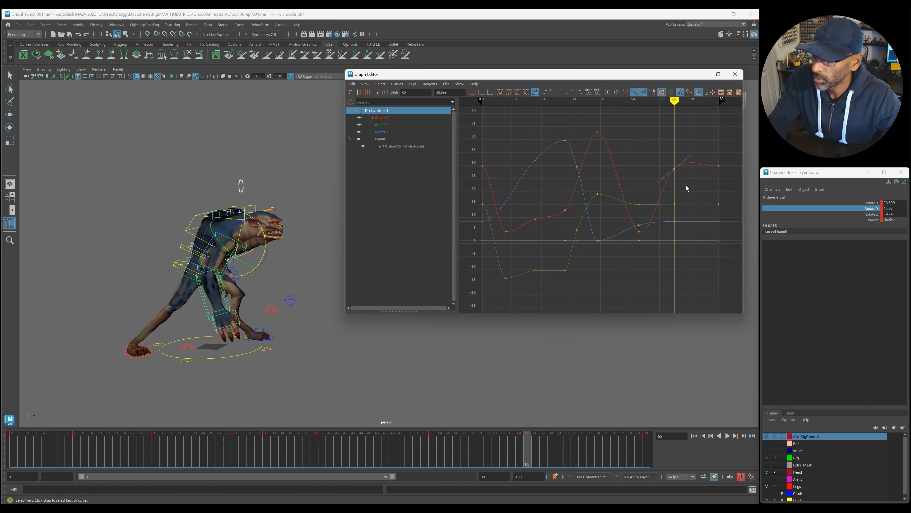
{"action": "middle_click_drag", "start_coordinate": [687, 175], "coordinate": [686, 174]}
{"action": "key", "text": "alt+v"}
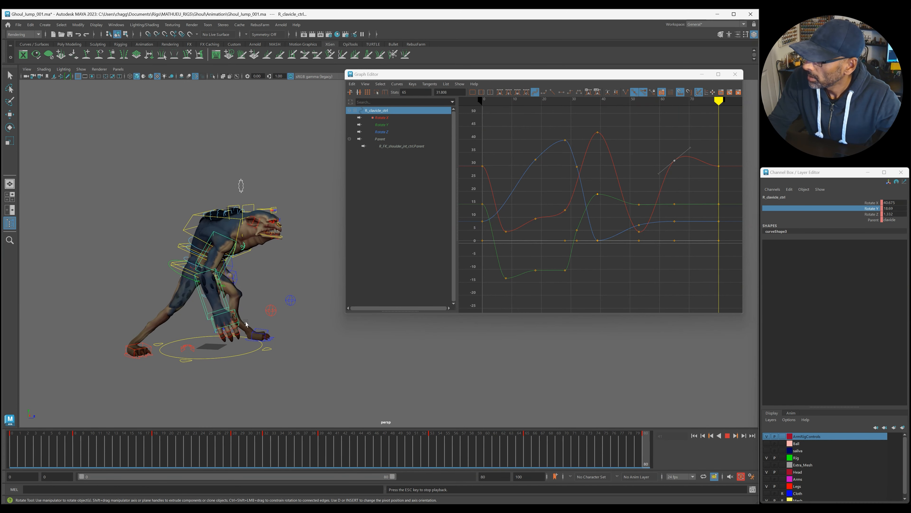
{"action": "left_click_drag", "start_coordinate": [259, 299], "coordinate": [286, 315], "text": "alt"}
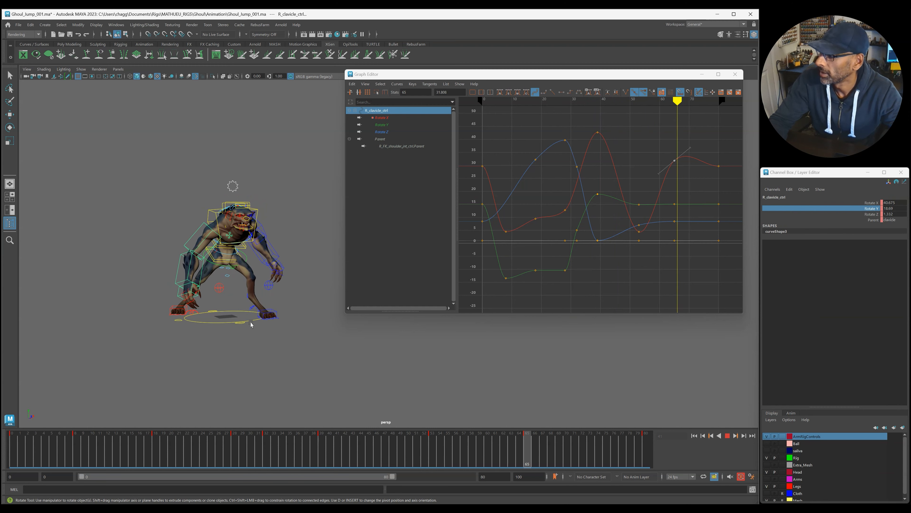
{"action": "key", "text": "Escape"}
Delete the right clavicle's Rotate X and Rotate Y keys at frame 18
{"action": "left_click_drag", "start_coordinate": [284, 431], "coordinate": [160, 453]}
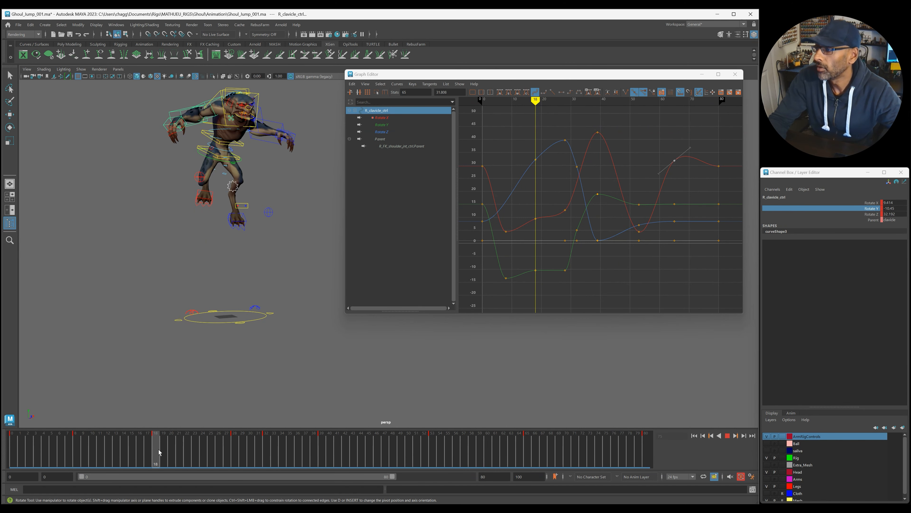
{"action": "left_click_drag", "start_coordinate": [525, 208], "coordinate": [549, 280]}
{"action": "key", "text": "Delete"}
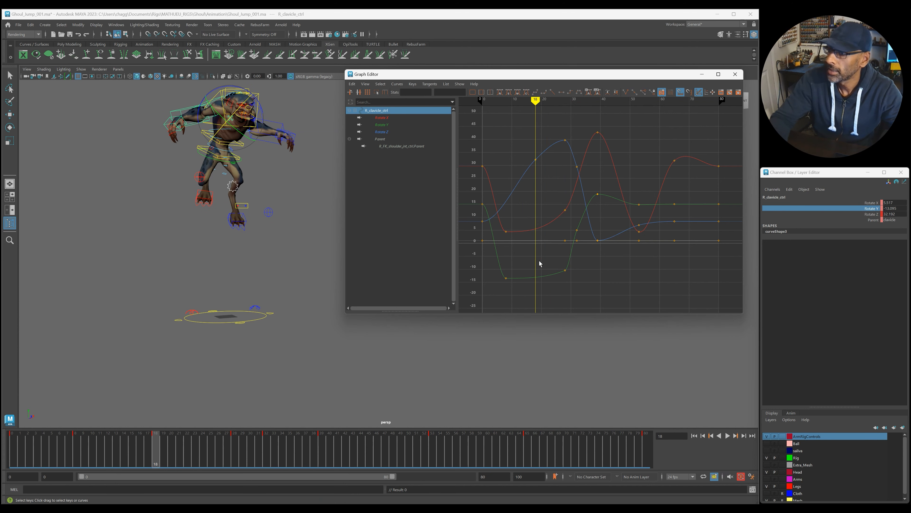
Apply spline tangents to the right clavicle's Rotate X and Rotate Y keys at frame 8 and replay the jump
{"action": "left_click_drag", "start_coordinate": [532, 285], "coordinate": [533, 284]}
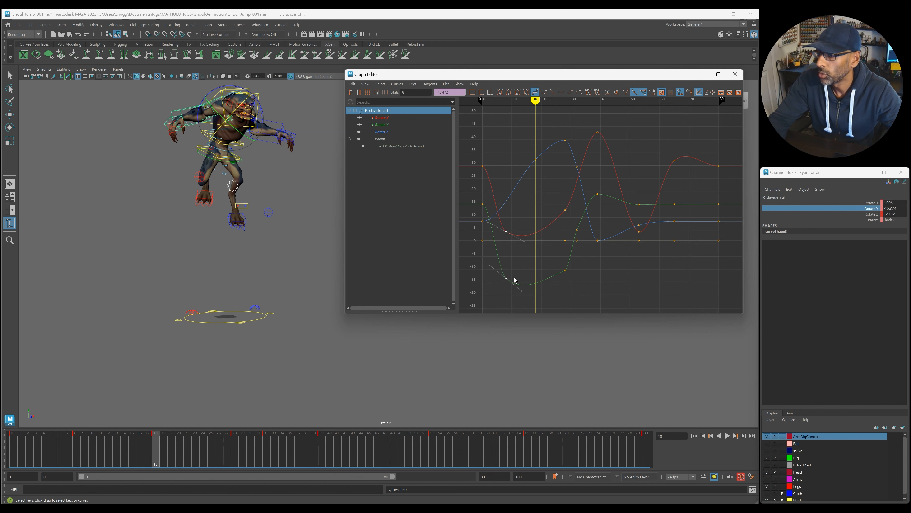
{"action": "key", "text": "alt+v"}
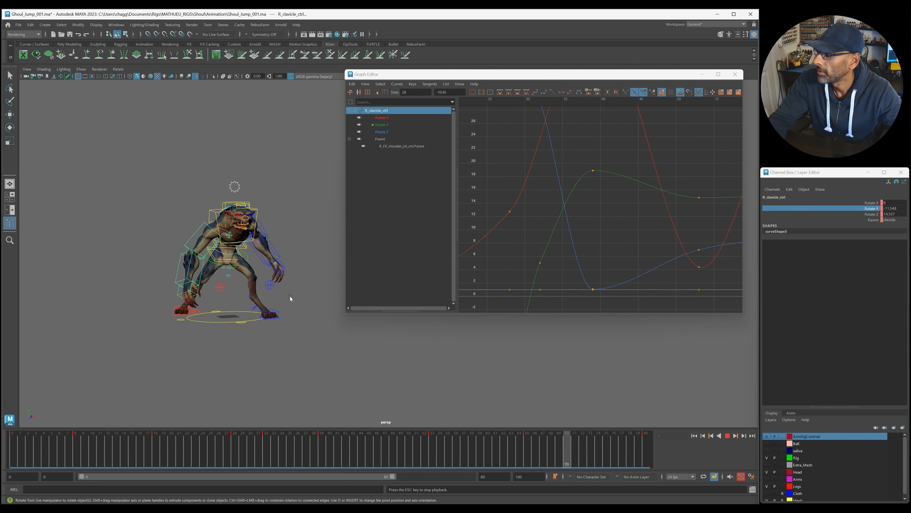
{"action": "key", "text": "alt+v"}
{"action": "key", "text": "alt+v"}
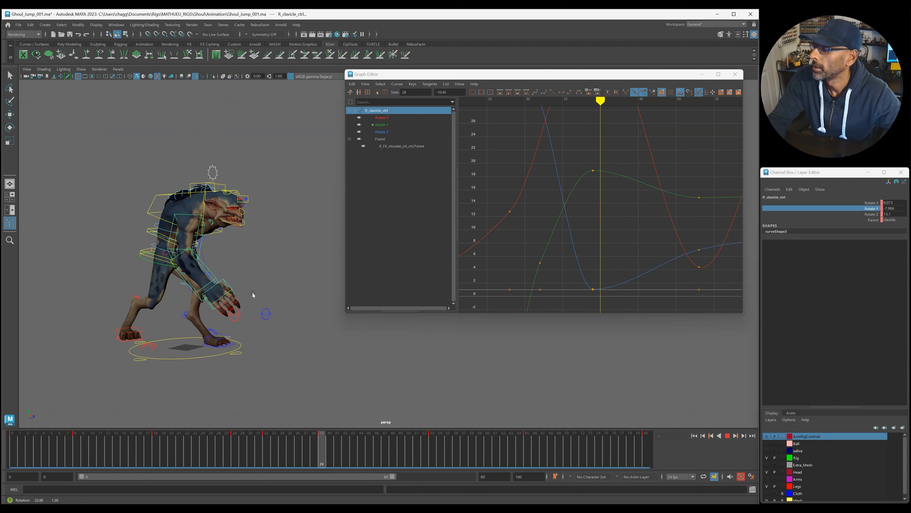
{"action": "key", "text": "alt+v"}
Delete the right FK shoulder's Rotate Y and Rotate Z keys at frame 18 and replay the jump
{"action": "left_click", "coordinate": [136, 253]}
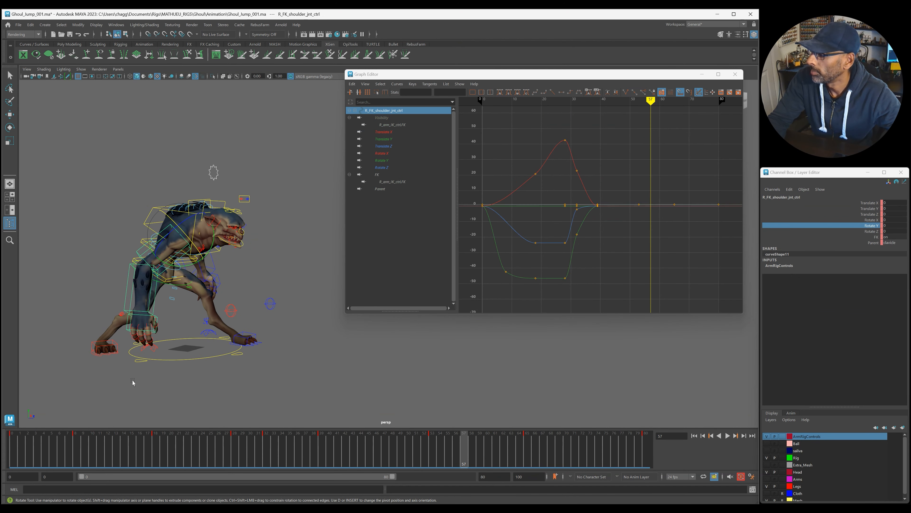
{"action": "left_click_drag", "start_coordinate": [29, 461], "coordinate": [149, 457]}
{"action": "right_click_drag", "start_coordinate": [247, 341], "coordinate": [205, 332], "text": "alt"}
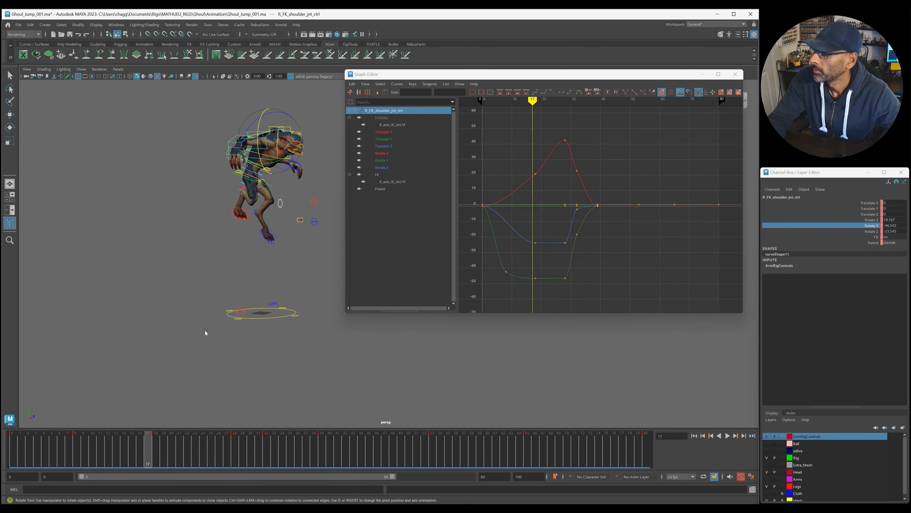
{"action": "middle_click_drag", "start_coordinate": [266, 319], "coordinate": [251, 340], "text": "alt"}
{"action": "left_click_drag", "start_coordinate": [151, 448], "coordinate": [227, 451]}
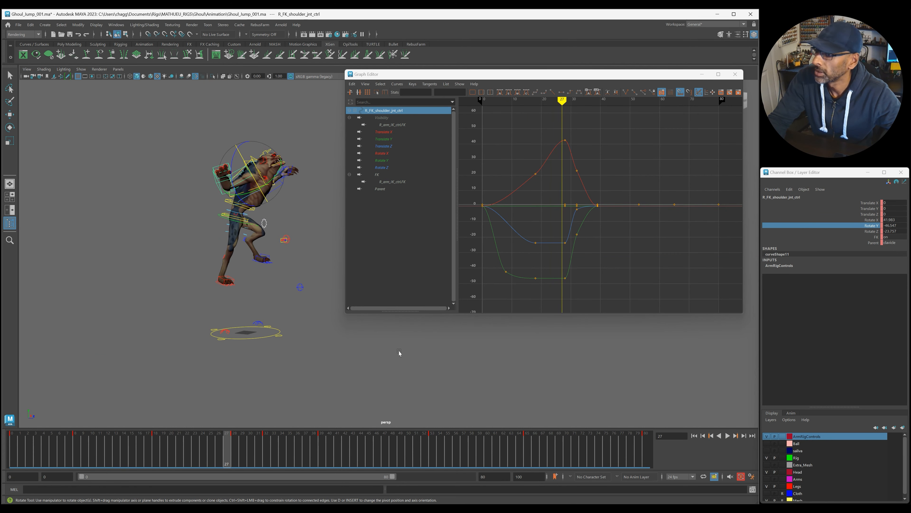
{"action": "left_click_drag", "start_coordinate": [527, 231], "coordinate": [554, 289]}
{"action": "key", "text": "Delete"}
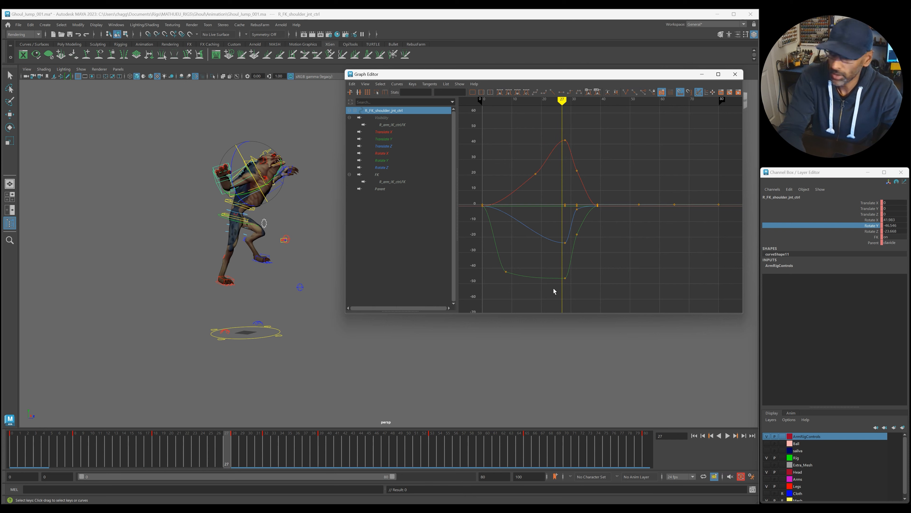
{"action": "key", "text": "alt+v"}
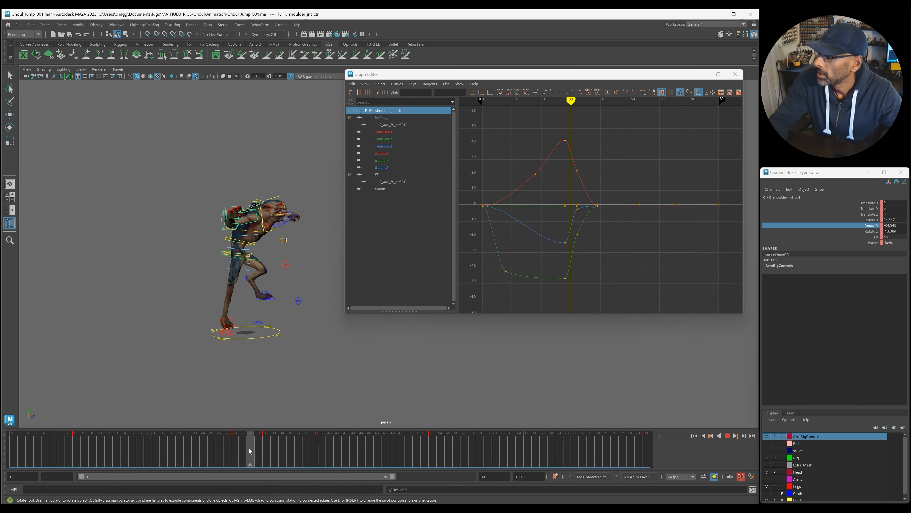
Set the right FK shoulder's Rotate Y to about 15.4 at frame 39 and delete its keys at frames 53 and 65
{"action": "key", "text": "alt+v"}
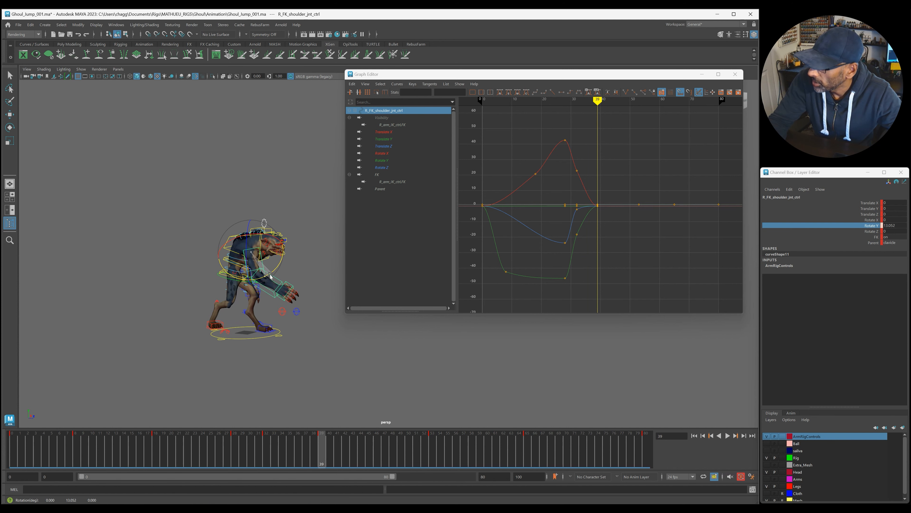
{"action": "left_click_drag", "start_coordinate": [330, 452], "coordinate": [574, 452]}
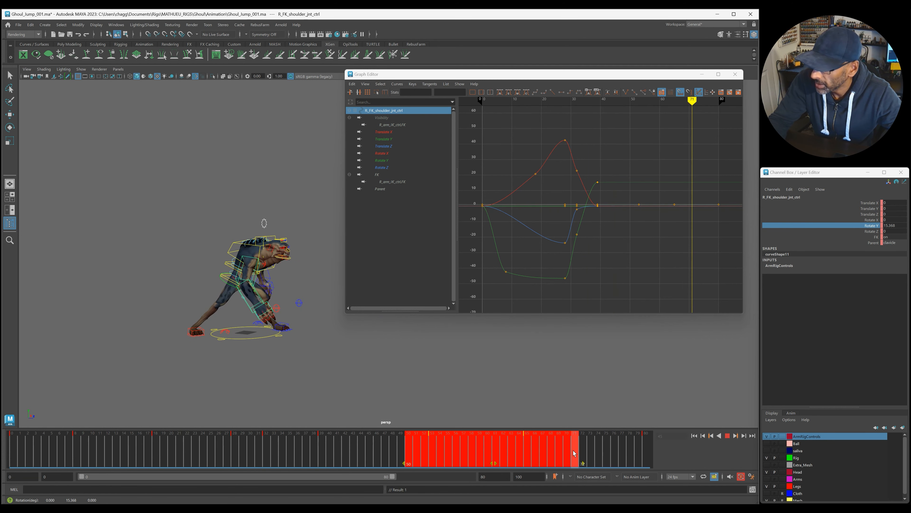
{"action": "right_click", "coordinate": [571, 452]}
{"action": "left_click", "coordinate": [581, 340]}
Set the right FK shoulder's Rotate Y to about 4.3 at frame 57 and replay the jump
{"action": "left_click_drag", "start_coordinate": [274, 462], "coordinate": [392, 462]}
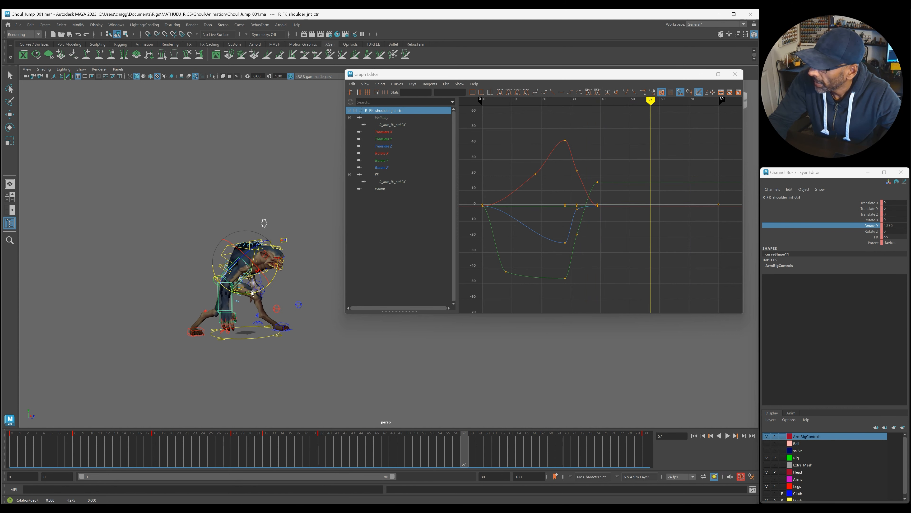
{"action": "left_click_drag", "start_coordinate": [475, 459], "coordinate": [291, 460]}
{"action": "key", "text": "alt+v"}
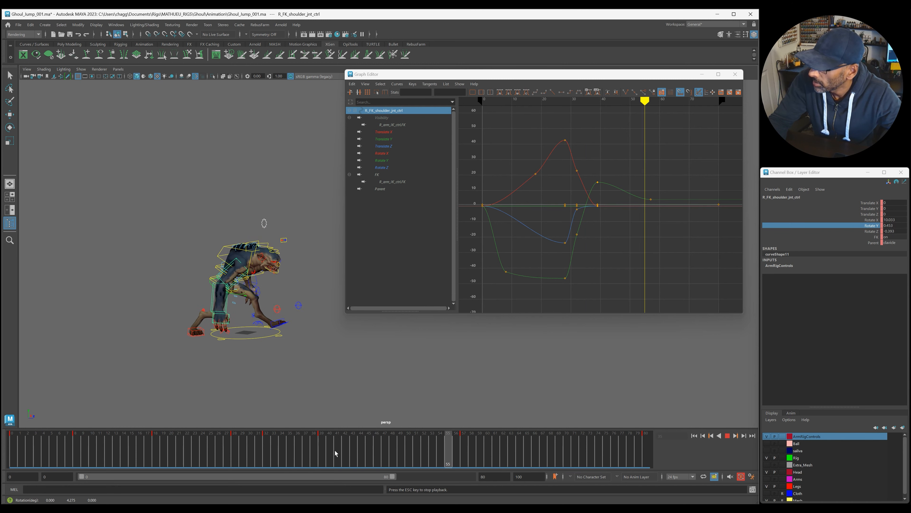
Replay the landing and key the right FK shoulder at frame 67 with the Rotate Y value from frame 57
{"action": "left_click", "coordinate": [629, 464]}
{"action": "left_click_drag", "start_coordinate": [629, 464], "coordinate": [416, 460]}
{"action": "key", "text": "alt+v"}
{"action": "left_click", "coordinate": [582, 463]}
{"action": "left_click_drag", "start_coordinate": [572, 460], "coordinate": [356, 461]}
{"action": "key", "text": "alt+v"}
{"action": "key", "text": "alt+v"}
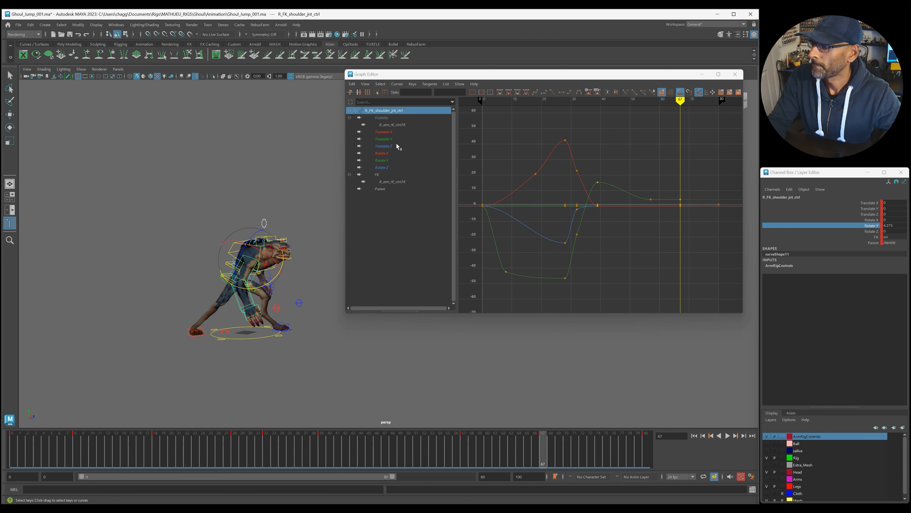
On the right FK shoulder's Rotate Y curve, apply spline tangents at frame 57, key frame 80 and delete the frame 67 key
{"action": "left_click", "coordinate": [387, 161]}
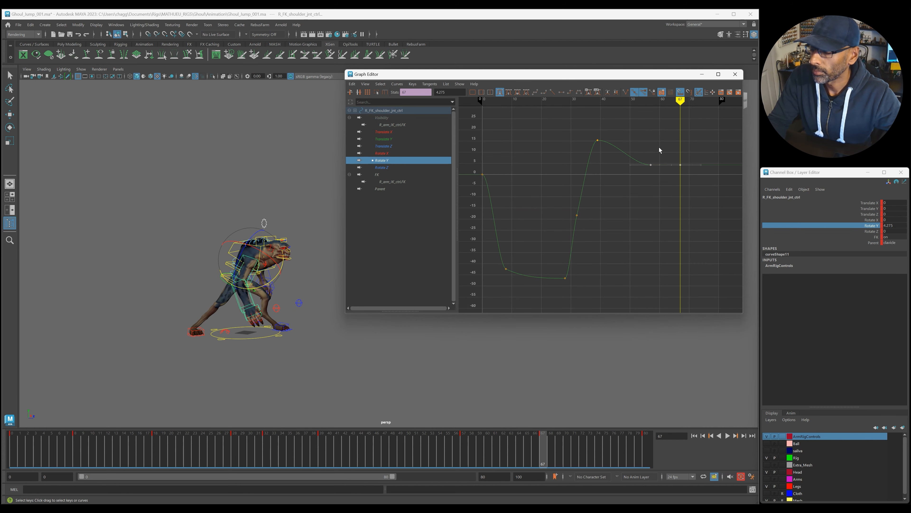
{"action": "key", "text": "alt+v"}
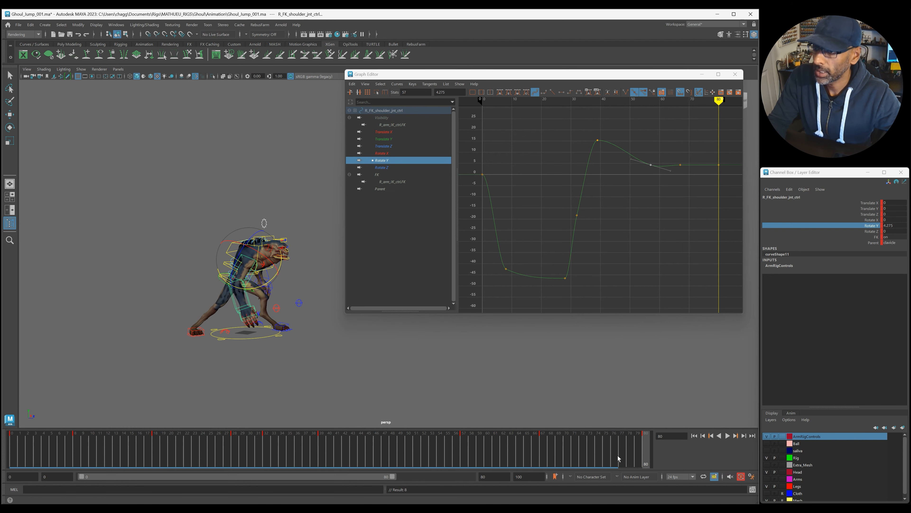
{"action": "left_click_drag", "start_coordinate": [667, 158], "coordinate": [680, 173]}
{"action": "key", "text": "Delete"}
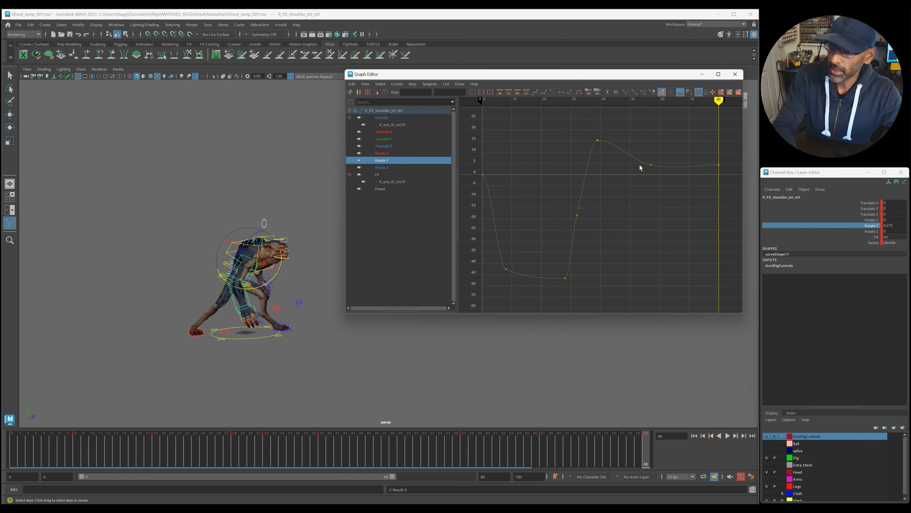
{"action": "key", "text": "alt+v"}
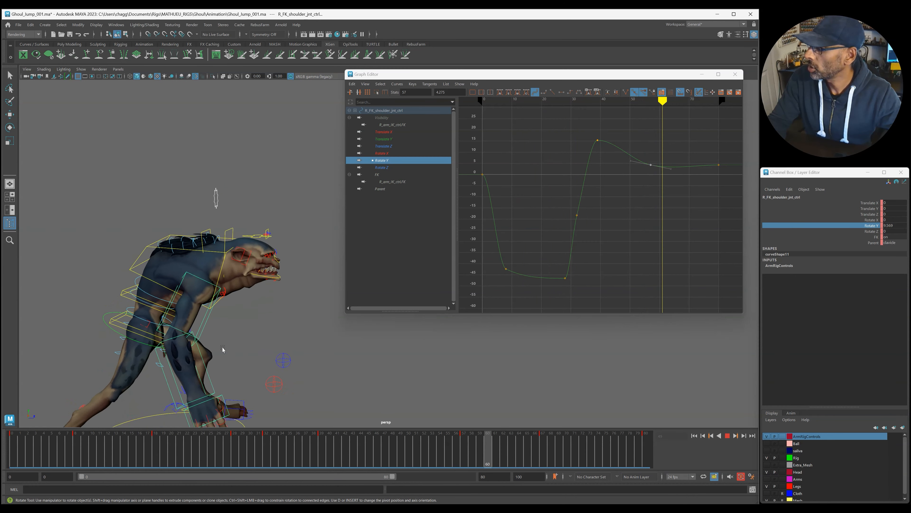
Select the right FK elbow control and set its Rotate Y to about 26 at frame 43
{"action": "key", "text": "alt+v"}
{"action": "middle_click_drag", "start_coordinate": [246, 354], "coordinate": [272, 297], "text": "alt"}
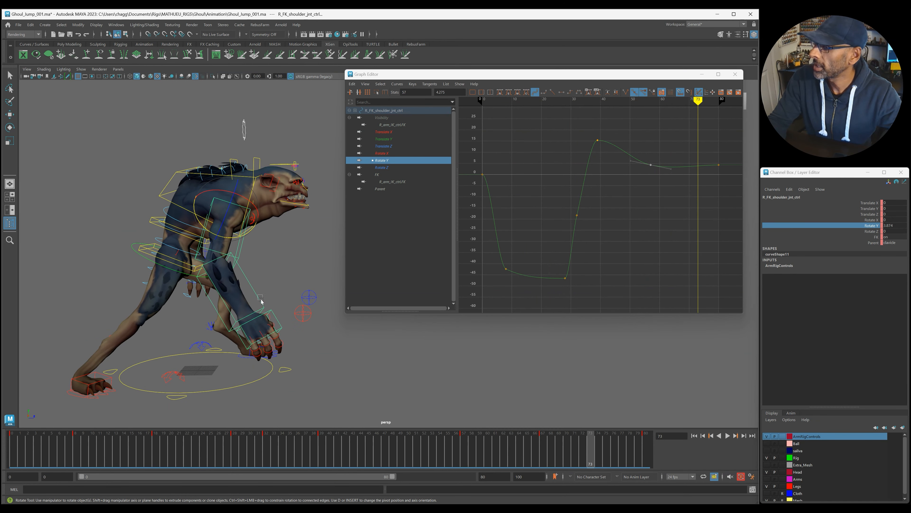
{"action": "key", "text": "Down"}
{"action": "mouse_move", "coordinate": [172, 453]}
{"action": "left_mouse_down"}
{"action": "mouse_move", "coordinate": [36, 456]}
{"action": "mouse_move", "coordinate": [104, 457]}
{"action": "left_mouse_up"}
{"action": "left_click_drag", "start_coordinate": [174, 461], "coordinate": [265, 458]}
{"action": "left_click_drag", "start_coordinate": [258, 373], "coordinate": [237, 385], "text": "alt"}
{"action": "left_click_drag", "start_coordinate": [279, 446], "coordinate": [311, 455]}
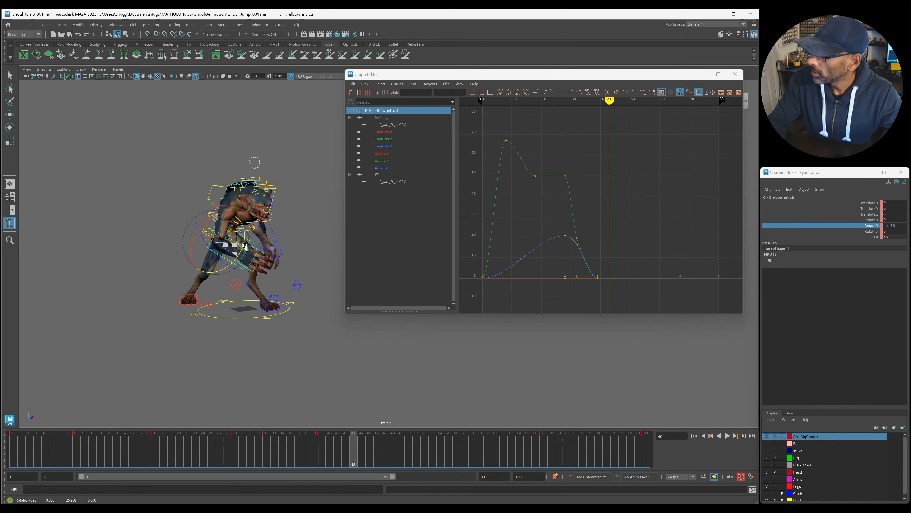
Delete the right FK elbow's keys at frame 39 and replay the jump
{"action": "left_click_drag", "start_coordinate": [346, 454], "coordinate": [227, 448]}
{"action": "right_click", "coordinate": [322, 453]}
{"action": "left_click", "coordinate": [345, 340]}
{"action": "key", "text": "alt+v"}
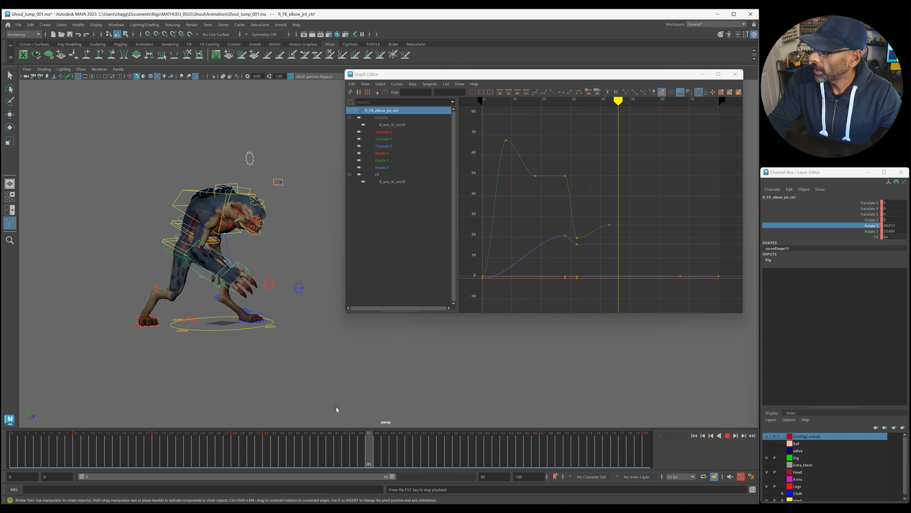
Replay the landing and set the right FK elbow's Rotate Y to about -4.3 at frame 58
{"action": "key", "text": "alt+v"}
{"action": "left_click", "coordinate": [243, 453]}
{"action": "key", "text": "alt+v"}
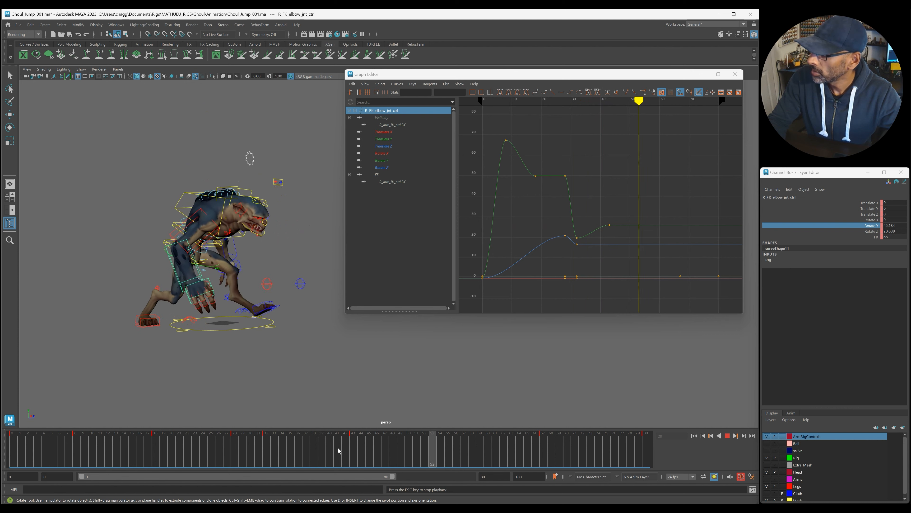
{"action": "key", "text": "alt+v"}
{"action": "key", "text": "alt+v"}
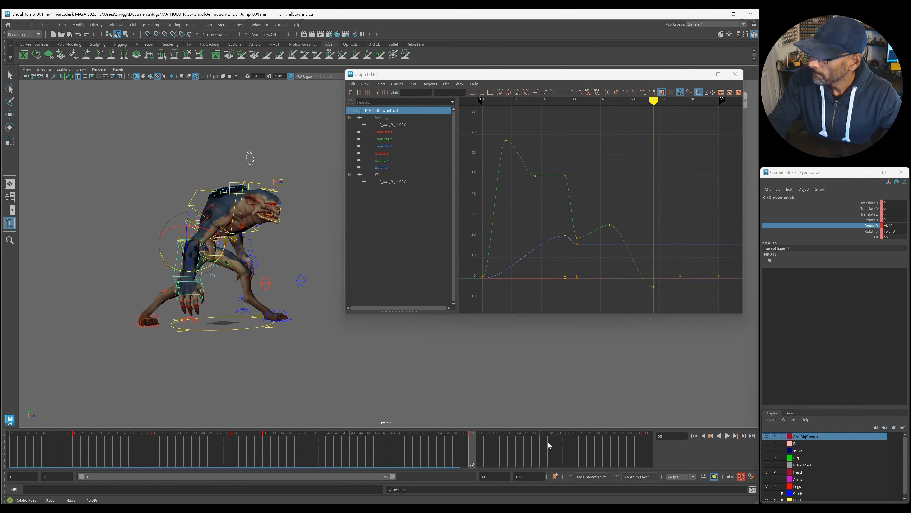
Delete the right FK elbow's keys at frame 67 and replay the jump
{"action": "left_click_drag", "start_coordinate": [542, 451], "coordinate": [559, 452], "text": "shift"}
{"action": "right_click", "coordinate": [548, 458]}
{"action": "left_click", "coordinate": [594, 343]}
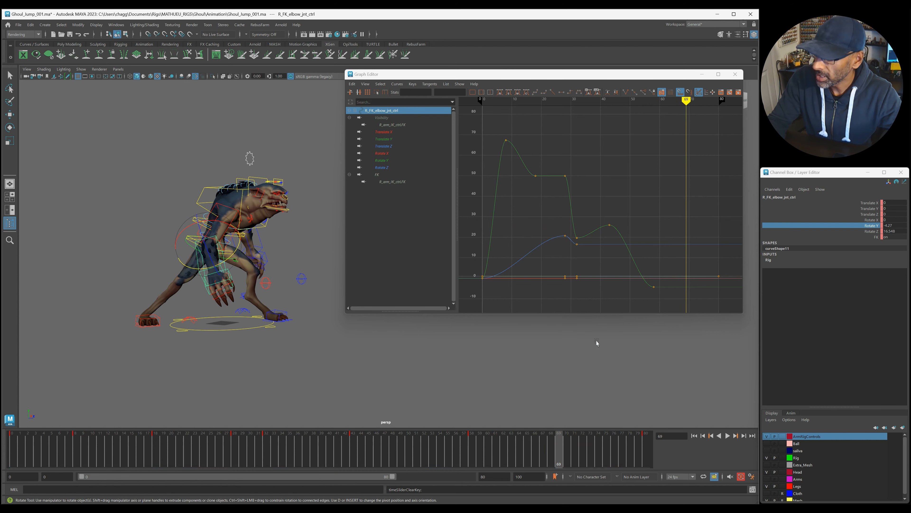
{"action": "key", "text": "alt+v"}
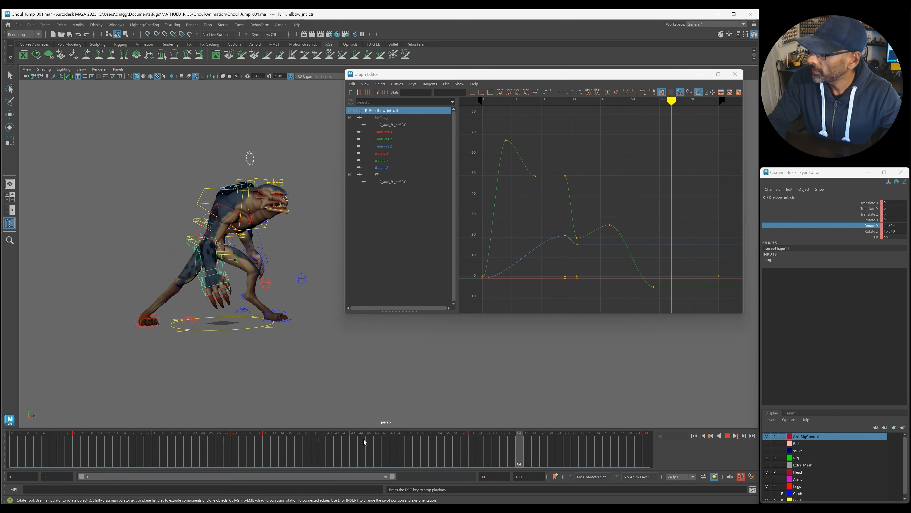
Set the right FK elbow's Rotate Y to about 14 at frame 69 and replay the landing
{"action": "left_click", "coordinate": [501, 459]}
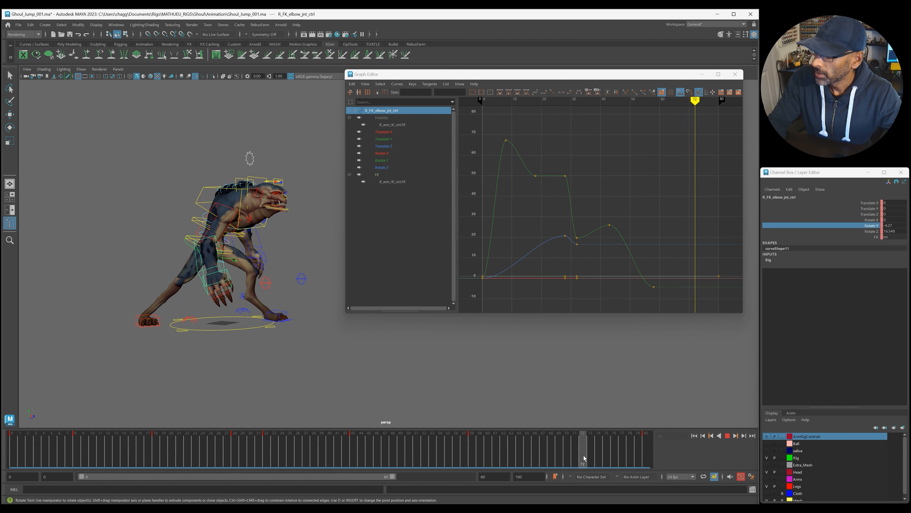
{"action": "left_click", "coordinate": [504, 455]}
{"action": "key", "text": "alt+v"}
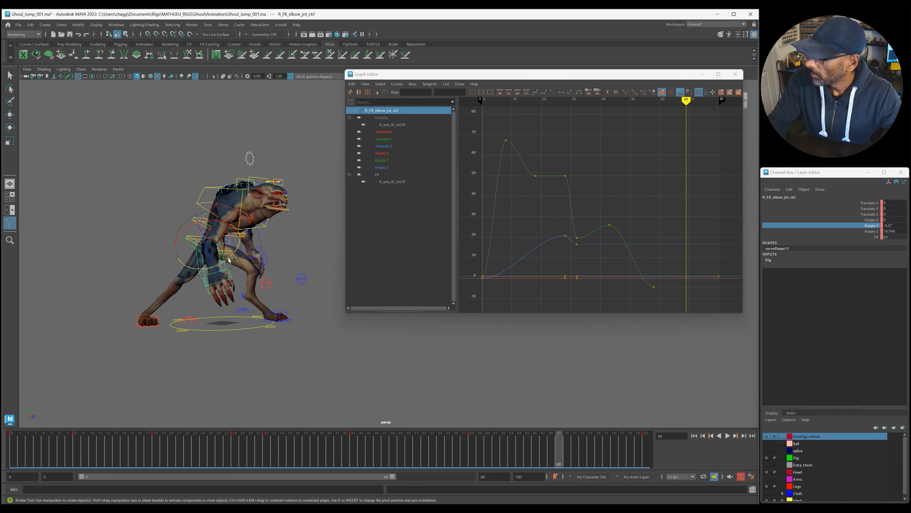
{"action": "left_click_drag", "start_coordinate": [540, 440], "coordinate": [377, 439]}
{"action": "key", "text": "alt+v"}
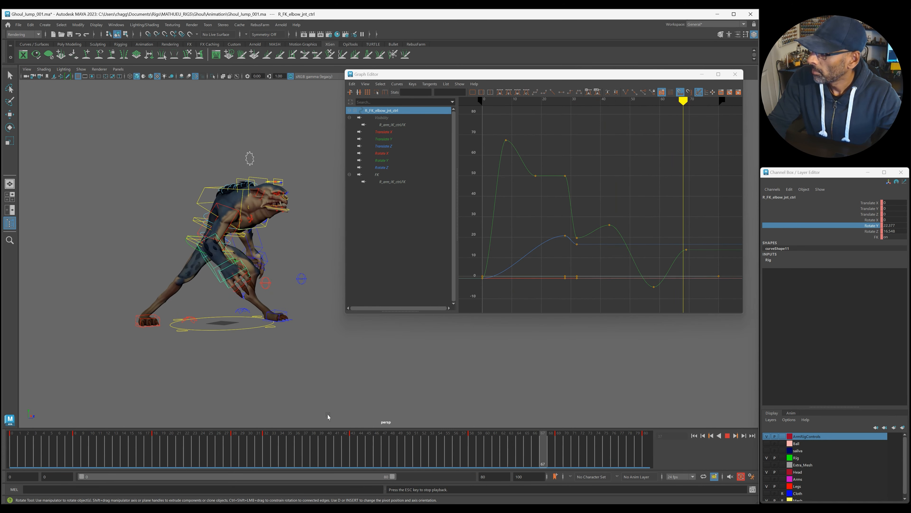
Move the right FK elbow's keys from frame 58 to frame 56 and replay the landing
{"action": "key", "text": "Escape"}
{"action": "left_click_drag", "start_coordinate": [471, 463], "coordinate": [456, 462]}
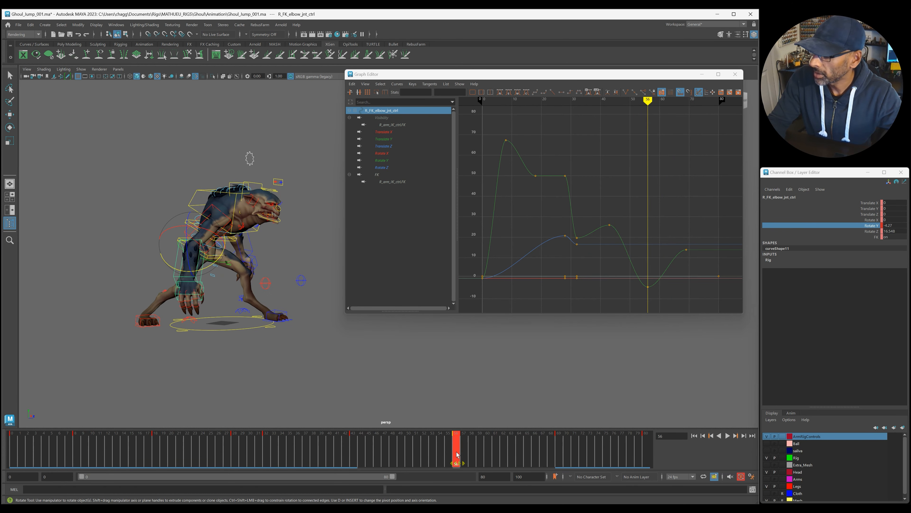
{"action": "left_click", "coordinate": [371, 457]}
{"action": "key", "text": "alt+v"}
{"action": "key", "text": "alt+v"}
Key the right FK elbow at frame 80, and give its Rotate Y key at frame 69 spline tangents and a value of about 15.4
{"action": "left_click", "coordinate": [391, 162]}
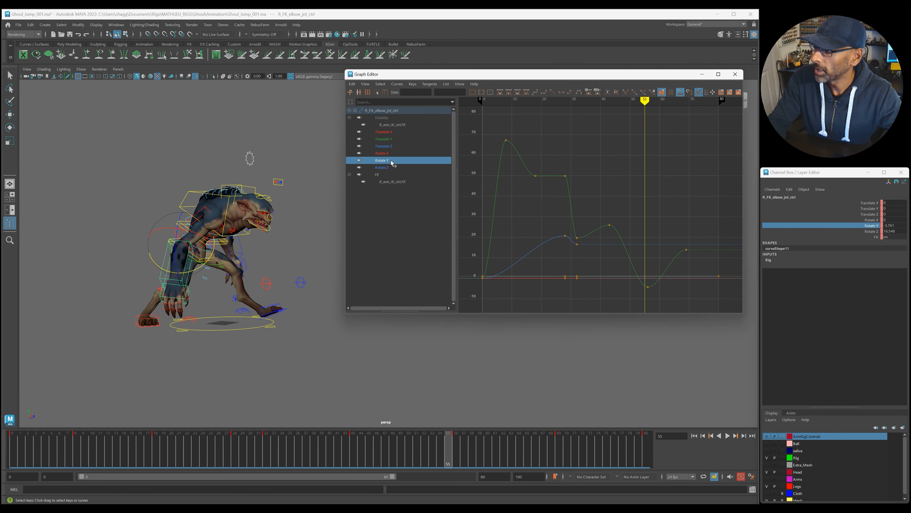
{"action": "left_click_drag", "start_coordinate": [633, 456], "coordinate": [688, 463]}
{"action": "key", "text": "f"}
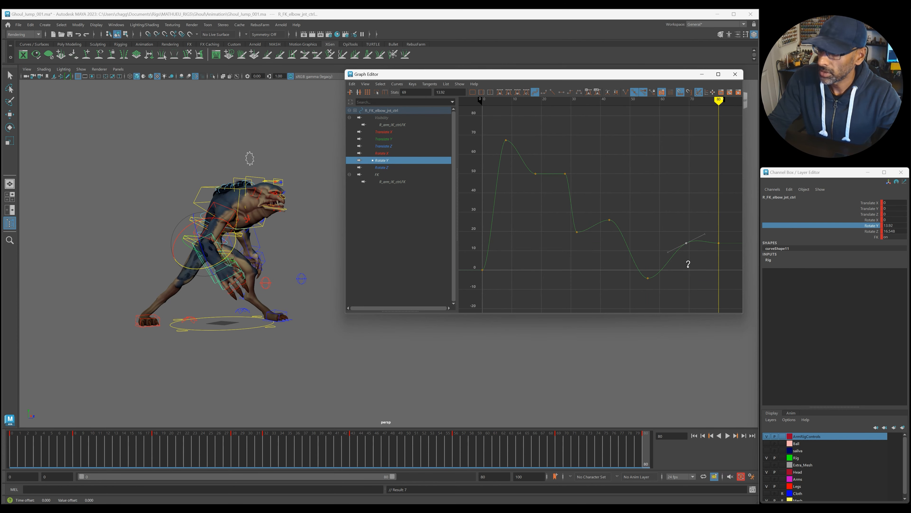
{"action": "key", "text": "alt+v"}
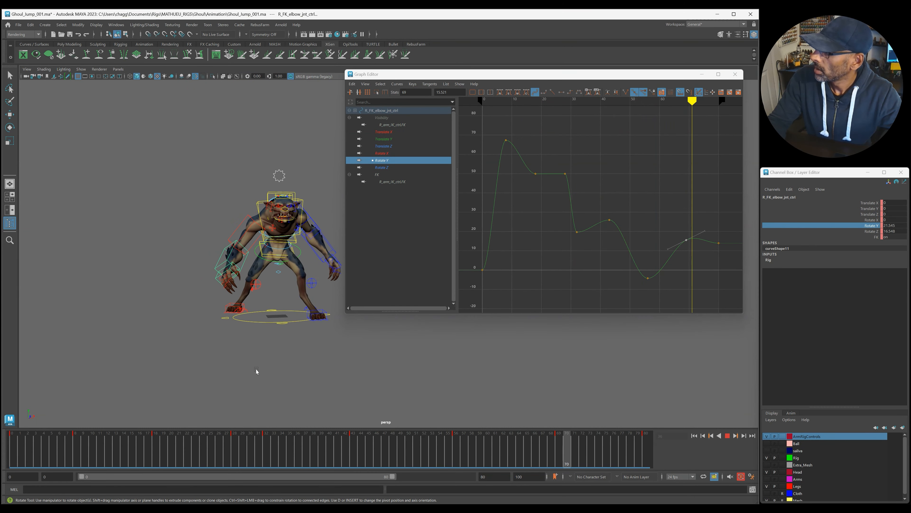
Select the right FK wrist control and set its Rotate Z to about 52.5 at frame 32
{"action": "key", "text": "Escape"}
{"action": "key", "text": "a"}
{"action": "left_click_drag", "start_coordinate": [359, 322], "coordinate": [175, 328], "text": "alt"}
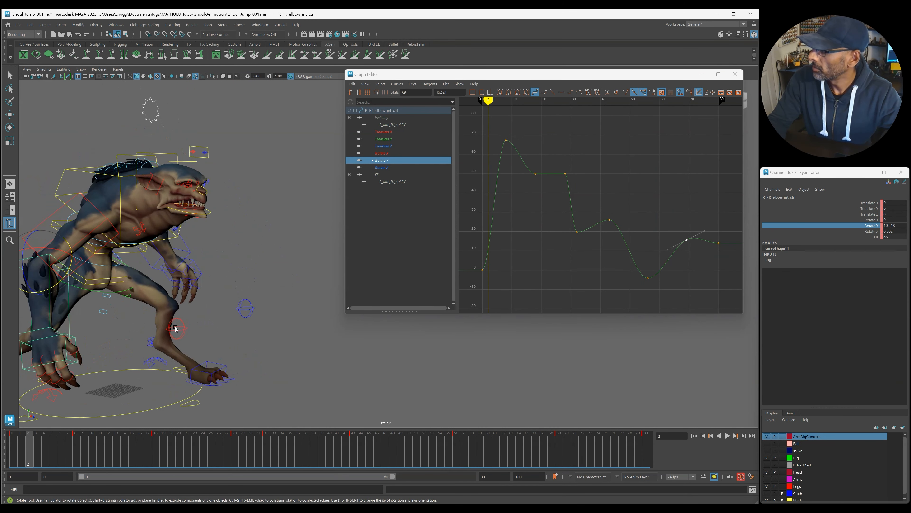
{"action": "left_click", "coordinate": [26, 369]}
{"action": "scroll", "coordinate": [212, 369], "scroll_direction": "down", "scroll_amount": 4}
{"action": "left_click_drag", "start_coordinate": [48, 448], "coordinate": [195, 453]}
{"action": "left_click_drag", "start_coordinate": [201, 334], "coordinate": [156, 336], "text": "alt"}
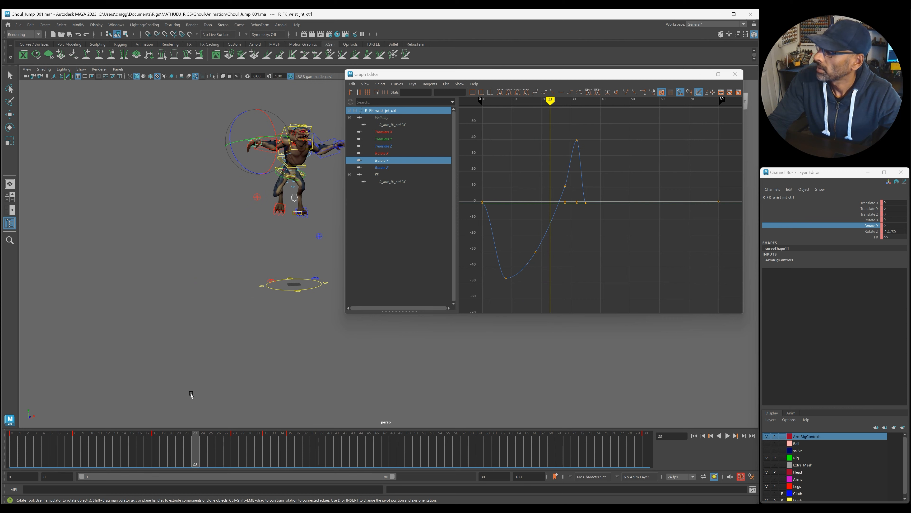
{"action": "middle_click_drag", "start_coordinate": [190, 394], "coordinate": [140, 394], "text": "alt"}
{"action": "left_click_drag", "start_coordinate": [202, 458], "coordinate": [290, 453]}
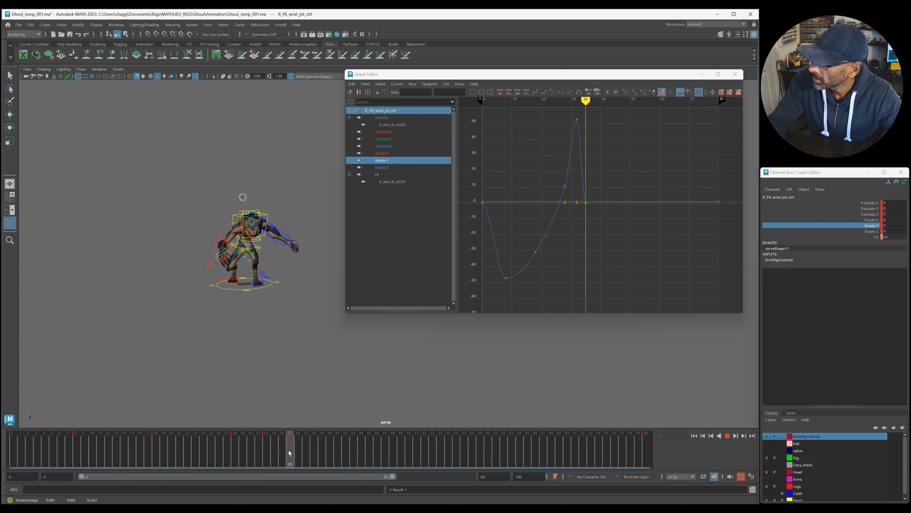
Set the right FK wrist's Rotate Z to about -38 at frame 38
{"action": "scroll", "coordinate": [274, 304], "scroll_direction": "up", "scroll_amount": 3}
{"action": "left_click_drag", "start_coordinate": [274, 305], "coordinate": [225, 361], "text": "alt"}
{"action": "left_click_drag", "start_coordinate": [289, 464], "coordinate": [313, 463]}
{"action": "scroll", "coordinate": [172, 252], "scroll_direction": "up", "scroll_amount": 1}
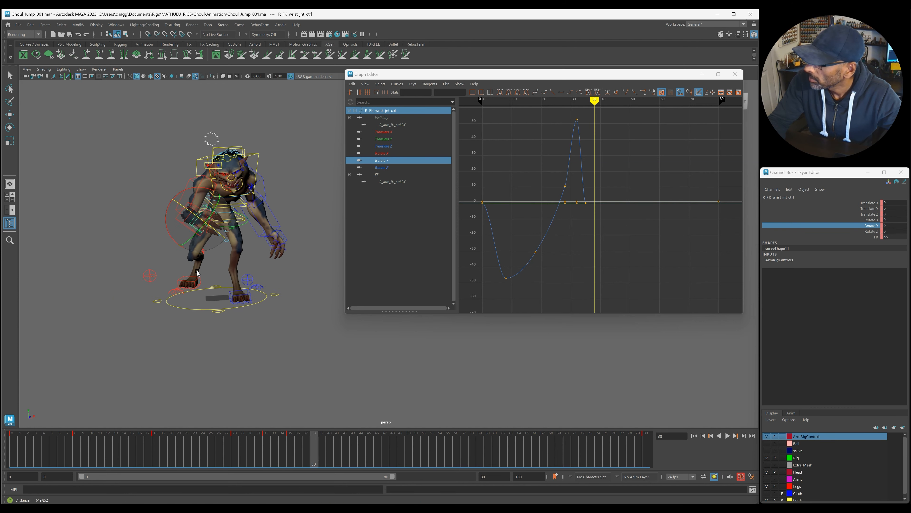
{"action": "middle_click_drag", "start_coordinate": [171, 237], "coordinate": [204, 269], "text": "alt"}
{"action": "left_click_drag", "start_coordinate": [220, 247], "coordinate": [232, 256]}
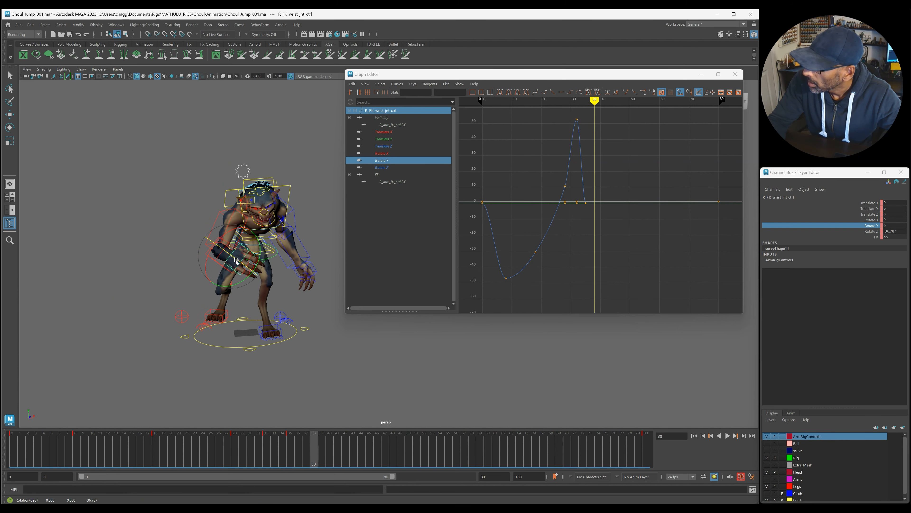
Delete the right FK wrist's keys at frame 35 and replay the landing
{"action": "left_click", "coordinate": [289, 456]}
{"action": "right_click", "coordinate": [290, 457]}
{"action": "left_click", "coordinate": [317, 342]}
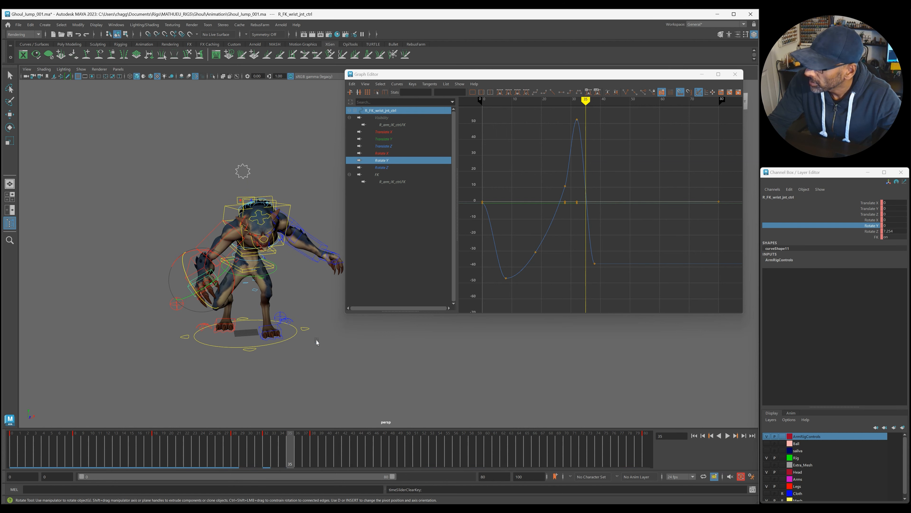
{"action": "left_click", "coordinate": [228, 448]}
{"action": "key", "text": "alt+v"}
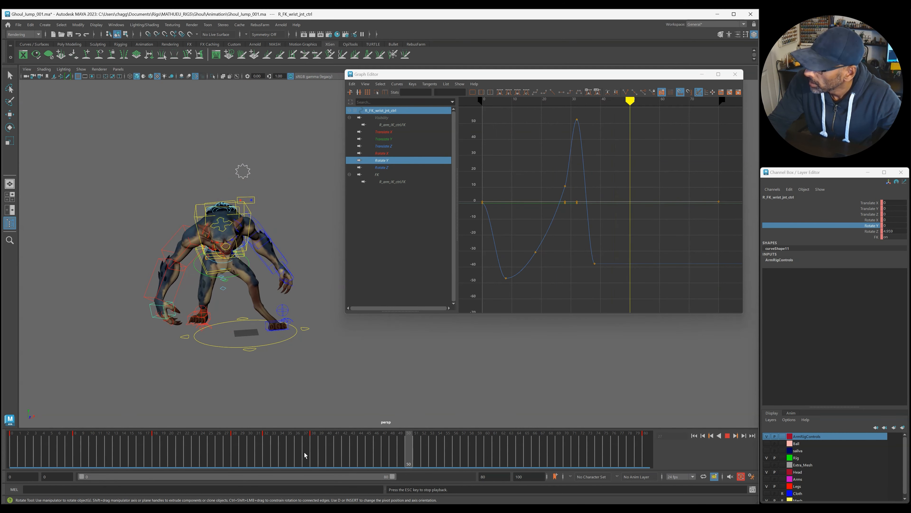
Check the wrist motion from the side and set the right FK wrist's Rotate Y to about 21 at frame 38
{"action": "key", "text": "alt+v"}
{"action": "left_click_drag", "start_coordinate": [192, 368], "coordinate": [241, 362], "text": "alt"}
{"action": "key", "text": "alt+v"}
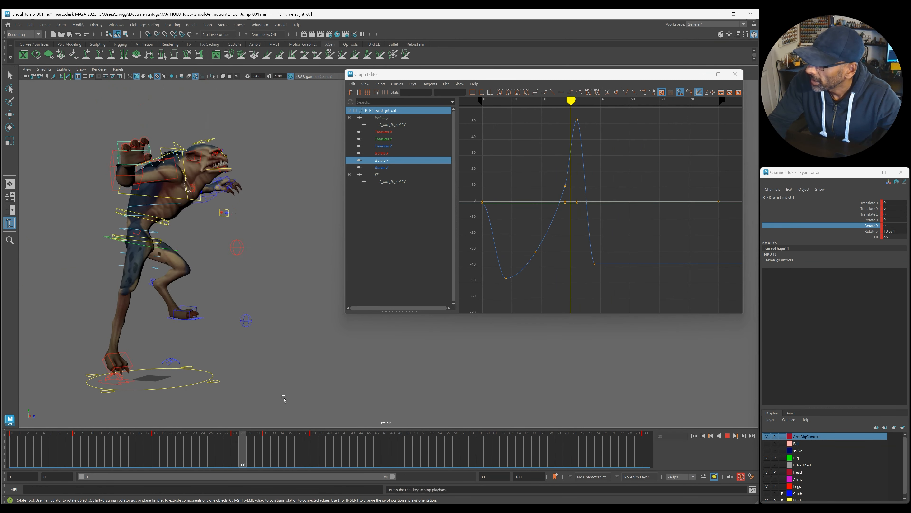
{"action": "left_click_drag", "start_coordinate": [290, 458], "coordinate": [313, 459]}
{"action": "left_click_drag", "start_coordinate": [200, 287], "coordinate": [211, 292]}
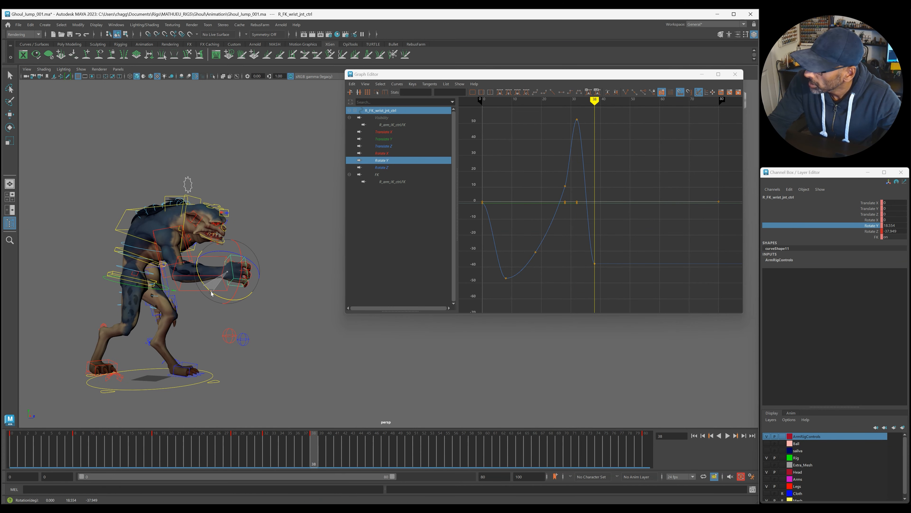
Set the right FK wrist's Rotate Y to about -36 at frame 56 and replay the jump
{"action": "left_click_drag", "start_coordinate": [291, 459], "coordinate": [460, 466]}
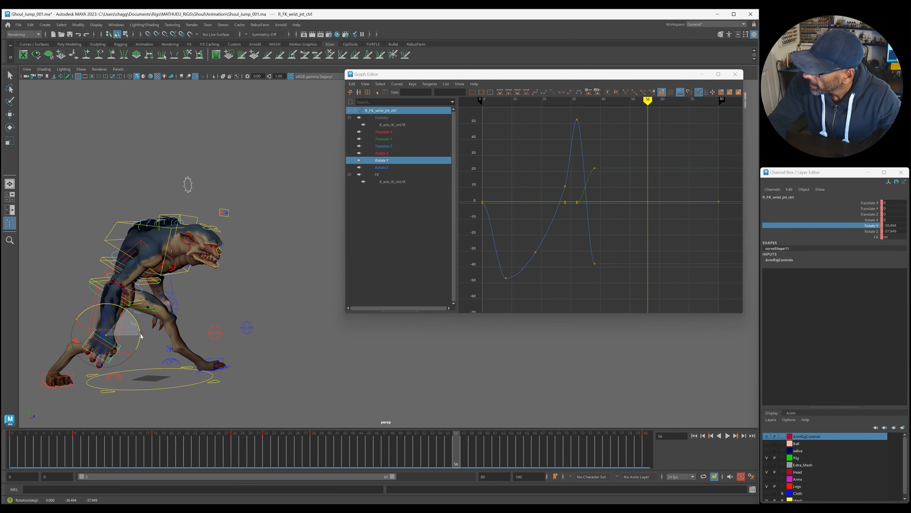
{"action": "key", "text": "alt+v"}
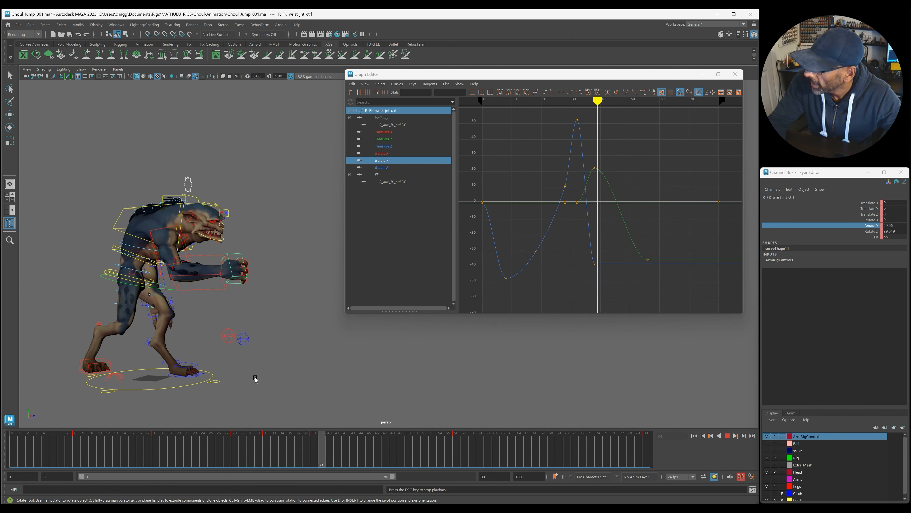
{"action": "left_click_drag", "start_coordinate": [536, 459], "coordinate": [553, 458]}
{"action": "key", "text": "alt+v"}
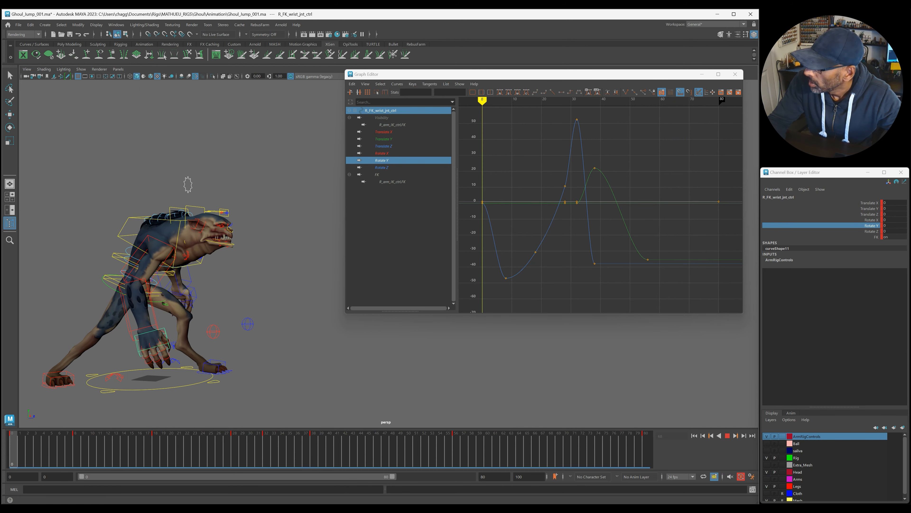
Set the right FK wrist's Rotate Y to about -1.5 and Rotate Z to nearly 0 at frame 67, and replay the landing
{"action": "key", "text": "alt+v"}
{"action": "left_click_drag", "start_coordinate": [399, 456], "coordinate": [621, 456]}
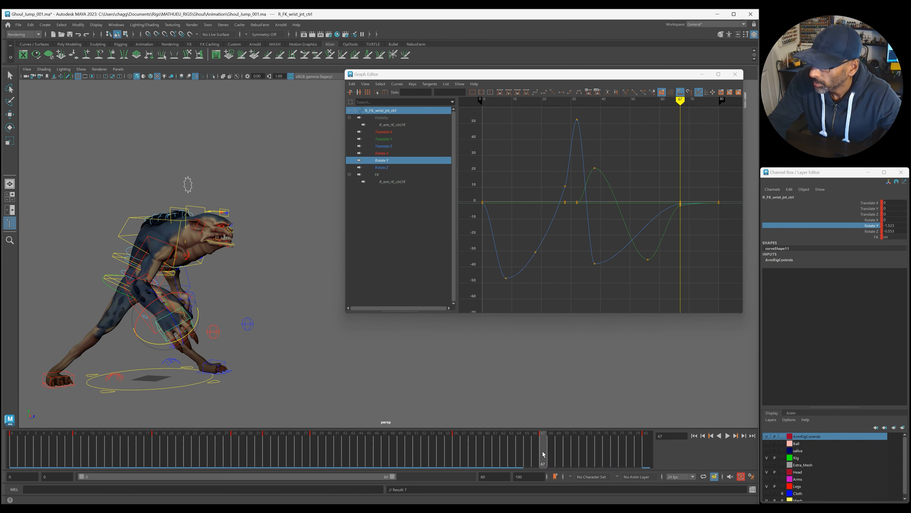
{"action": "left_click", "coordinate": [416, 454]}
{"action": "key", "text": "alt+v"}
Raise the right FK wrist's Rotate Y to about 7.9 at frame 67 and replay the jump and landing
{"action": "left_click", "coordinate": [535, 461]}
{"action": "left_click_drag", "start_coordinate": [663, 196], "coordinate": [694, 224]}
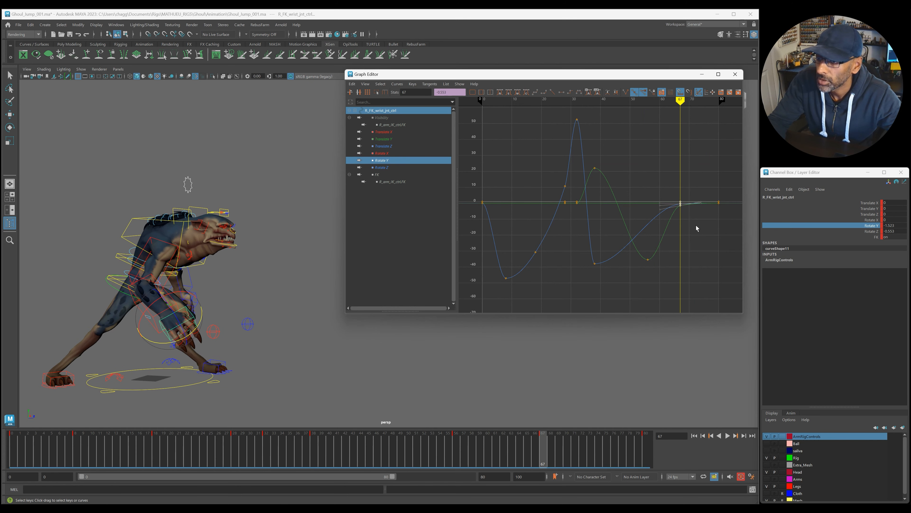
{"action": "left_click", "coordinate": [395, 160]}
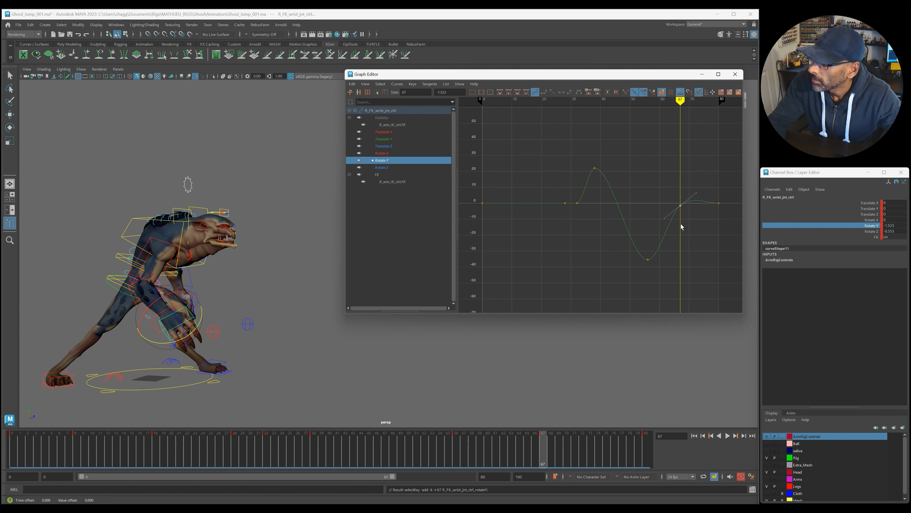
{"action": "key", "text": "alt+v"}
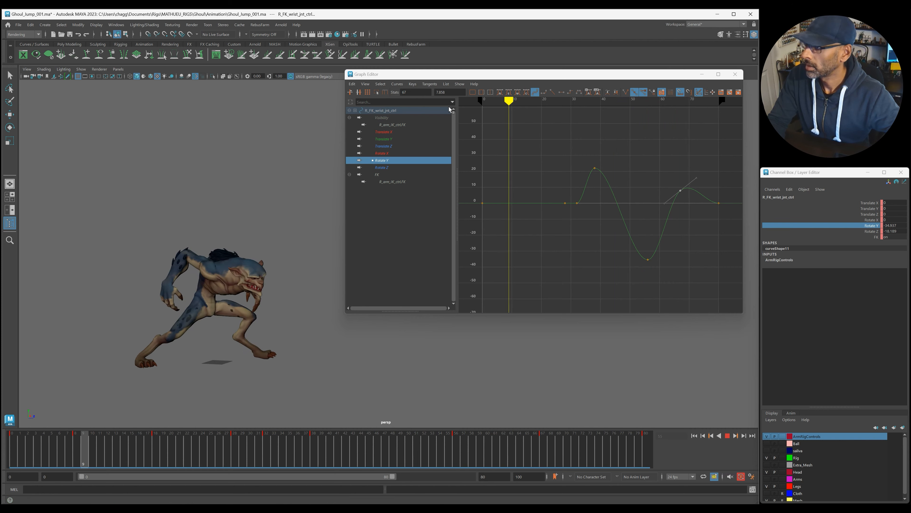
{"action": "left_click_drag", "start_coordinate": [450, 75], "coordinate": [568, 69]}
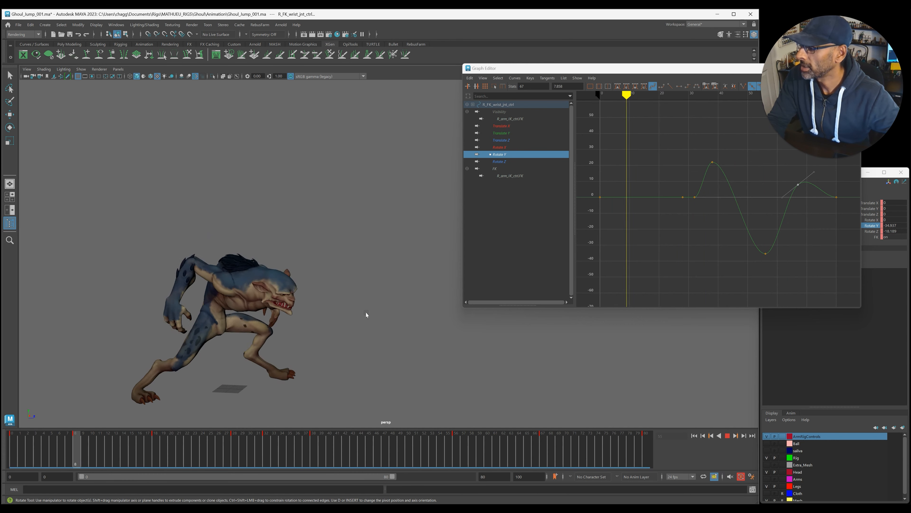
{"action": "key", "text": "Escape"}
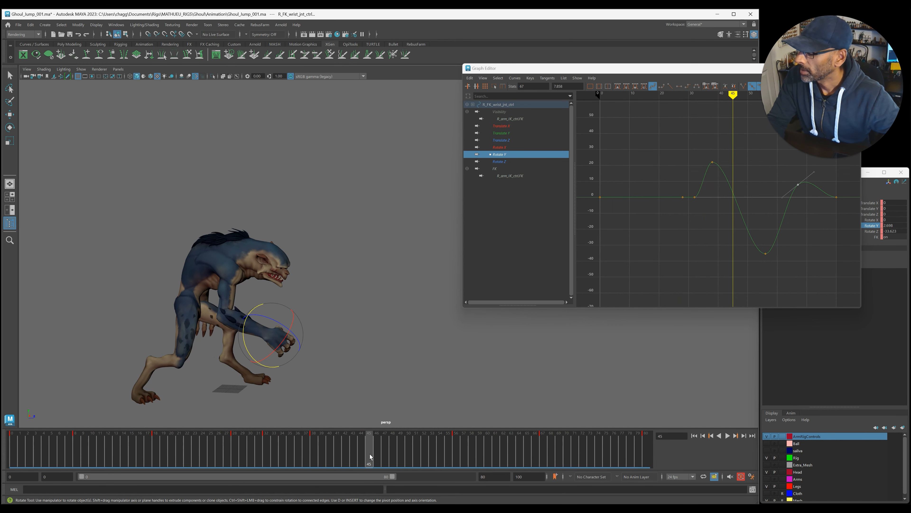
{"action": "key", "text": "alt+v"}
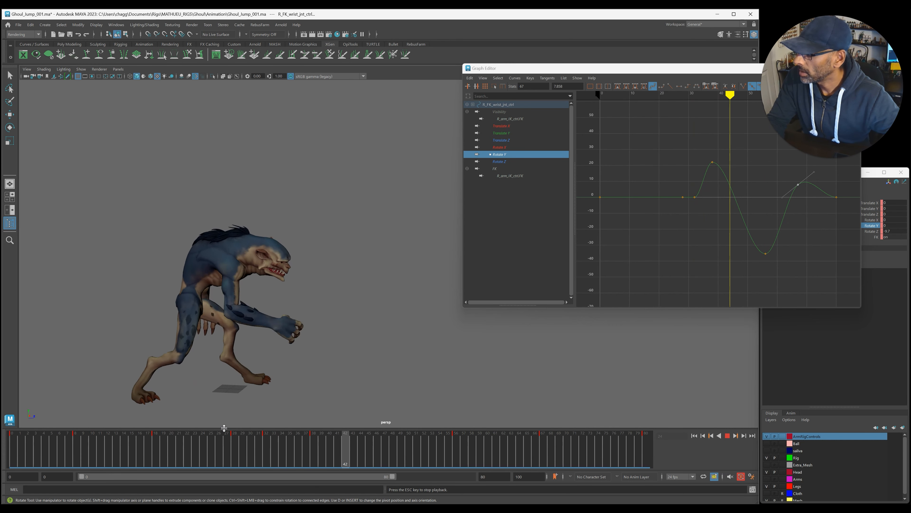
{"action": "key", "text": "Escape"}
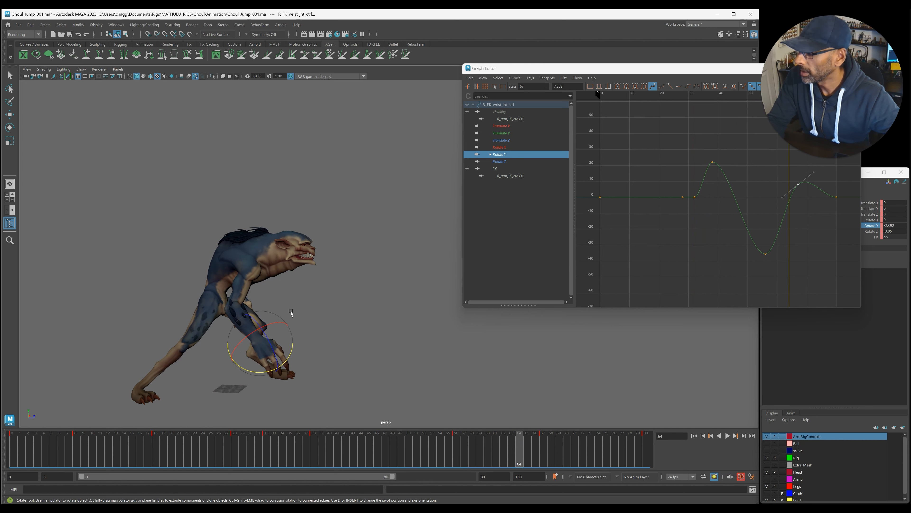
Set the right FK elbow's Rotate Y to about 4.2 at frame 56, checking the arm swing in playback
{"action": "left_click", "coordinate": [222, 324]}
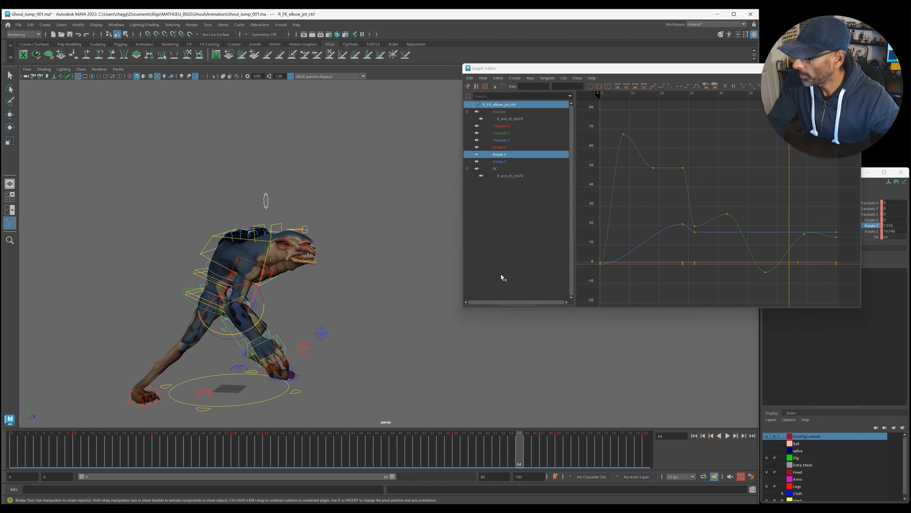
{"action": "left_click", "coordinate": [509, 154]}
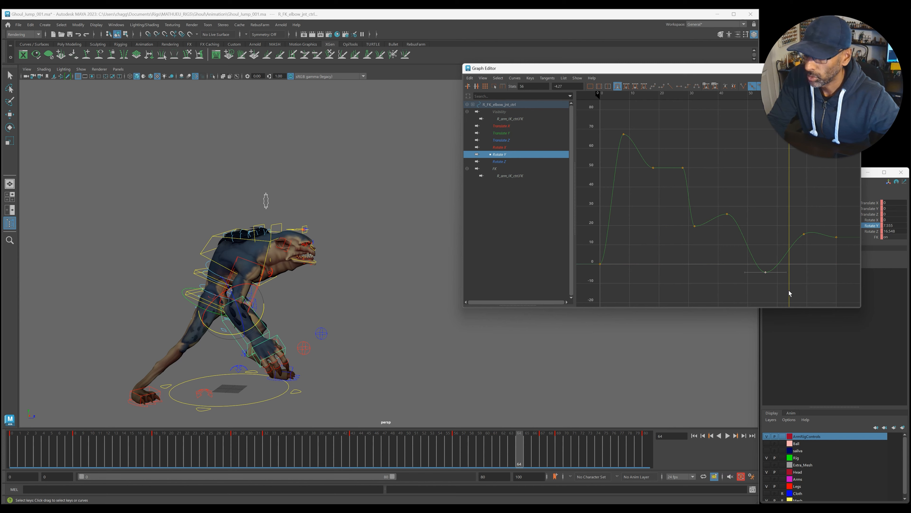
{"action": "key", "text": "alt+v"}
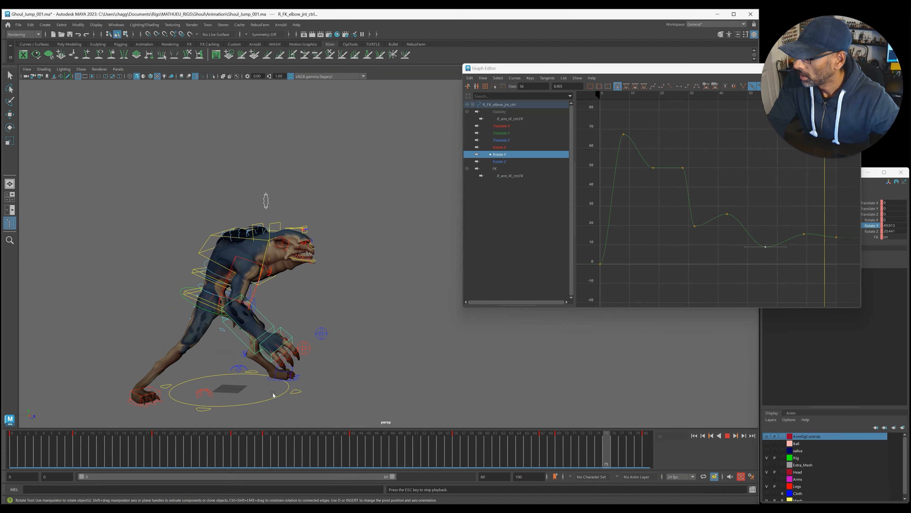
{"action": "left_click", "coordinate": [481, 466]}
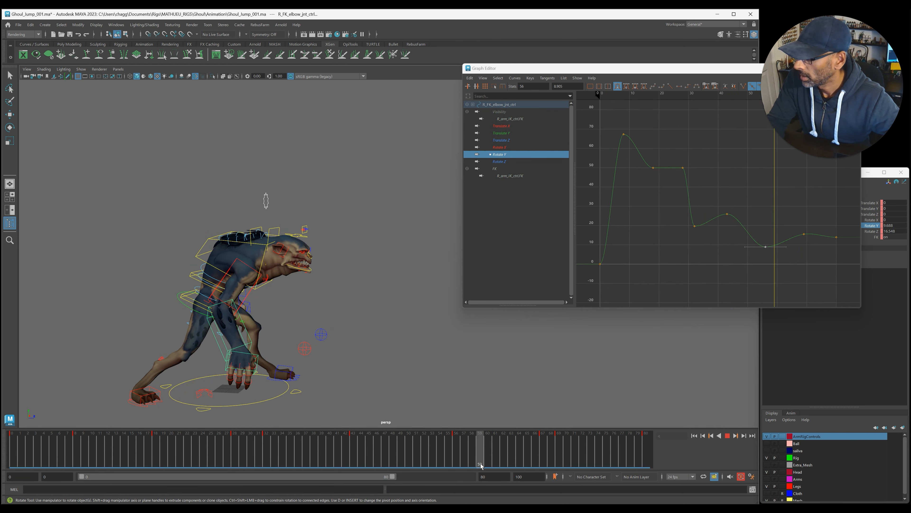
{"action": "left_click_drag", "start_coordinate": [481, 466], "coordinate": [463, 465]}
{"action": "middle_click_drag", "start_coordinate": [760, 253], "coordinate": [760, 261], "text": "shift"}
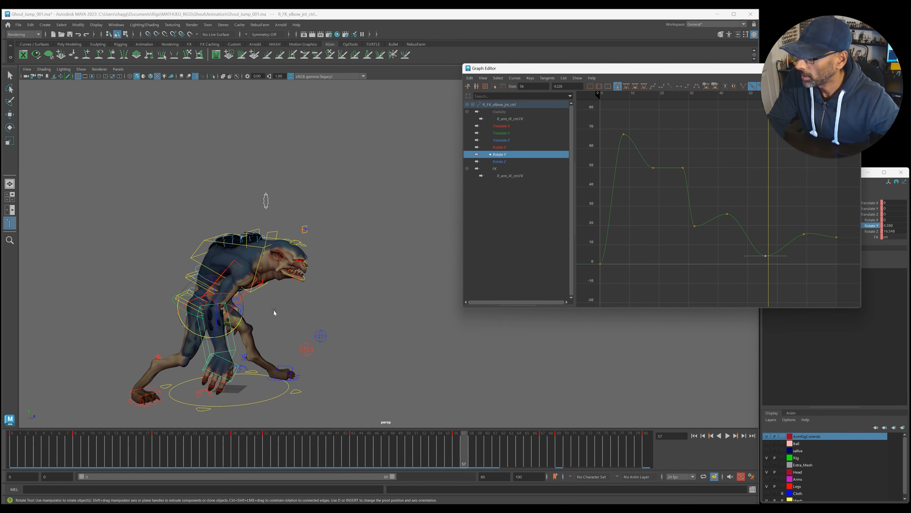
Lower the right FK shoulder's Rotate Y to about -1.8 at frame 57 and replay the jump
{"action": "left_click", "coordinate": [227, 272]}
{"action": "left_click_drag", "start_coordinate": [763, 181], "coordinate": [772, 195]}
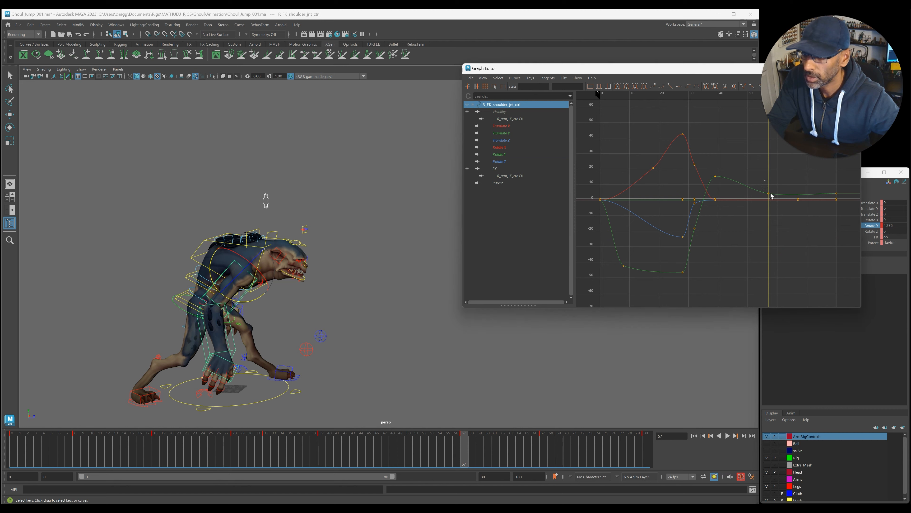
{"action": "middle_click_drag", "start_coordinate": [769, 212], "coordinate": [767, 222], "text": "shift"}
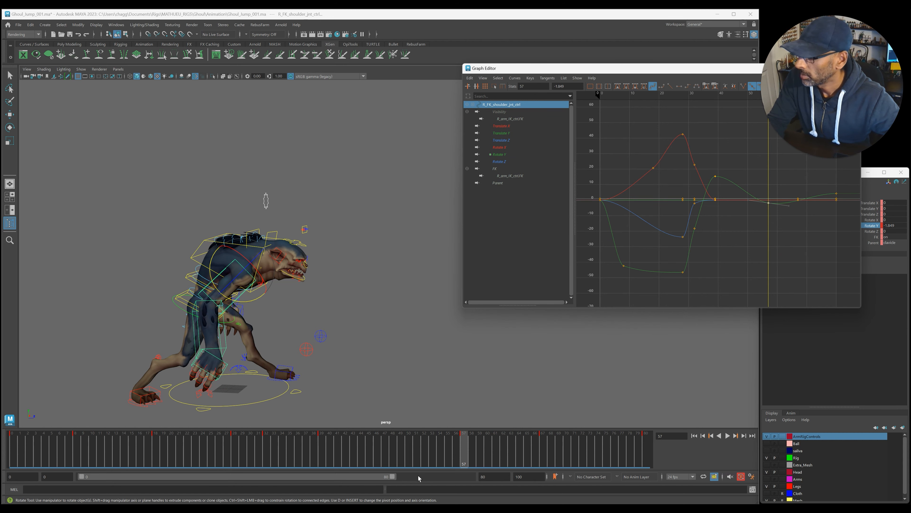
{"action": "left_click", "coordinate": [306, 459]}
{"action": "key", "text": "alt+v"}
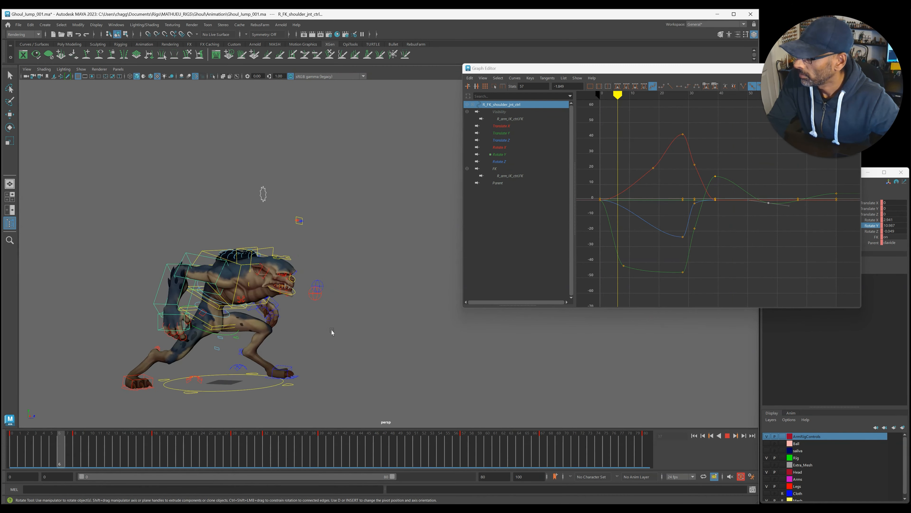
Set the right FK shoulder's Rotate Y to about 10 at frame 39 and just above 0 at frame 57
{"action": "key", "text": "alt+v"}
{"action": "left_click", "coordinate": [504, 154]}
{"action": "key", "text": "f"}
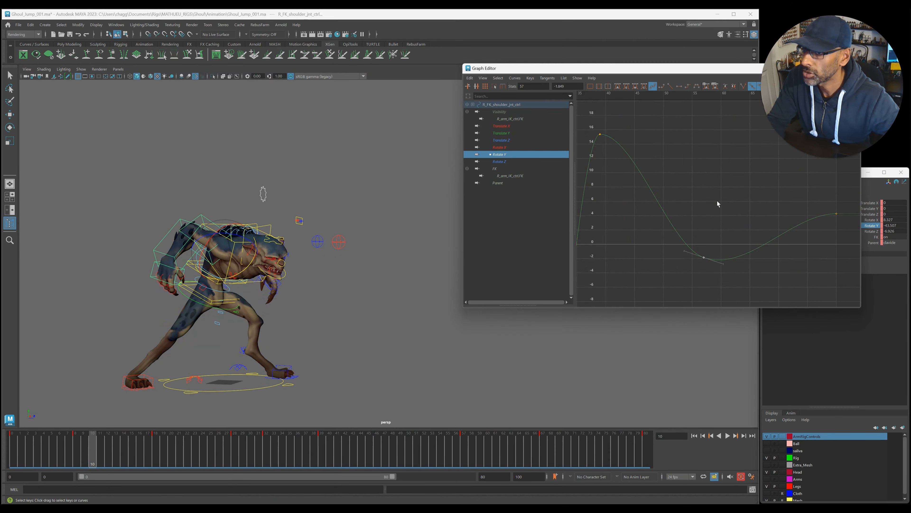
{"action": "key", "text": "a"}
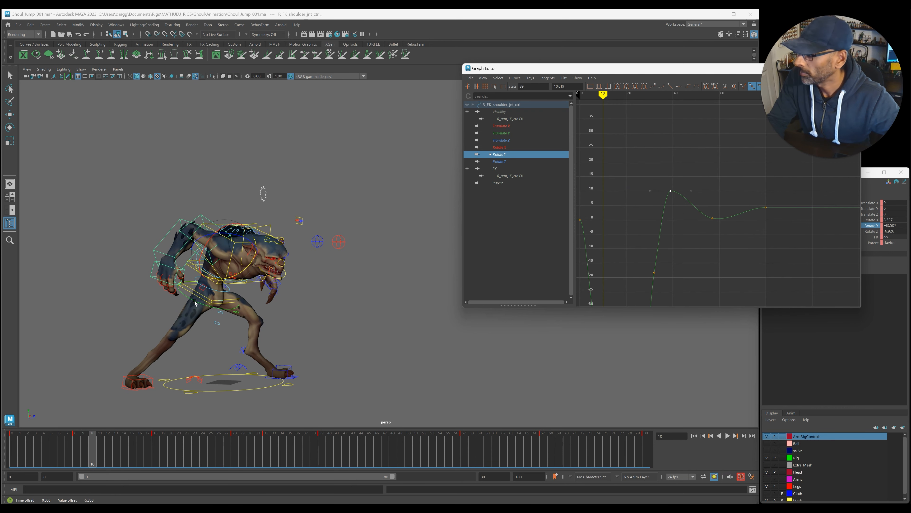
Raise the right FK elbow's Rotate Y to about 11 at frame 56 and replay with the controls deselected
{"action": "left_click", "coordinate": [174, 258]}
{"action": "left_click", "coordinate": [734, 219]}
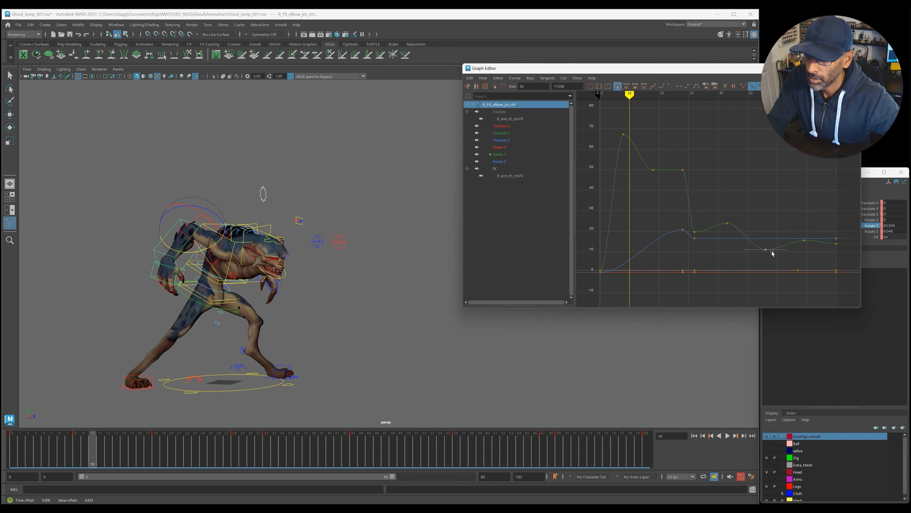
{"action": "key", "text": "alt+v"}
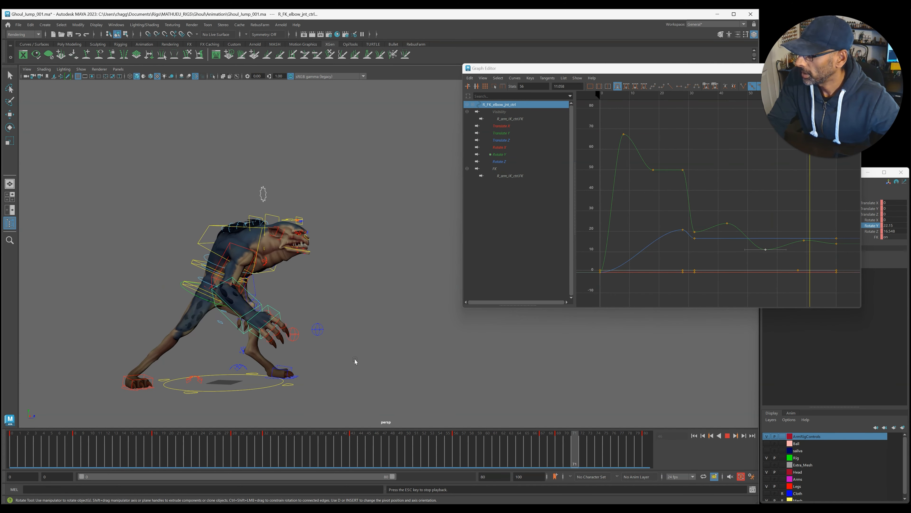
{"action": "left_click_drag", "start_coordinate": [351, 348], "coordinate": [353, 352]}
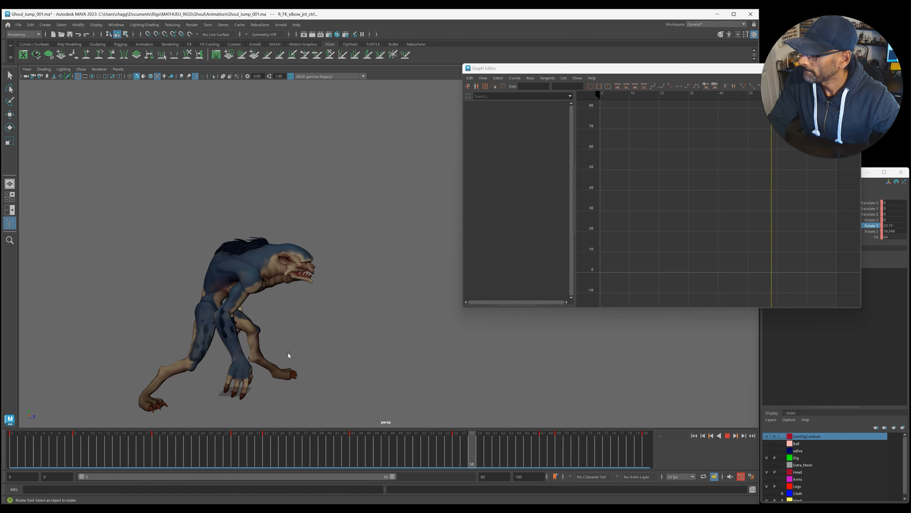
{"action": "key", "text": "alt+v"}
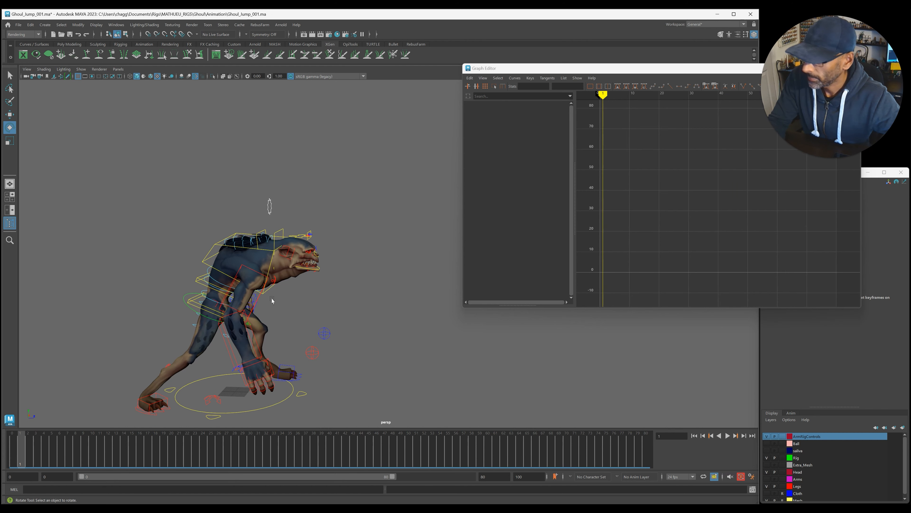
Raise the right clavicle's Rotate X to about 36 at frame 65 and replay the landing
{"action": "left_click", "coordinate": [274, 282]}
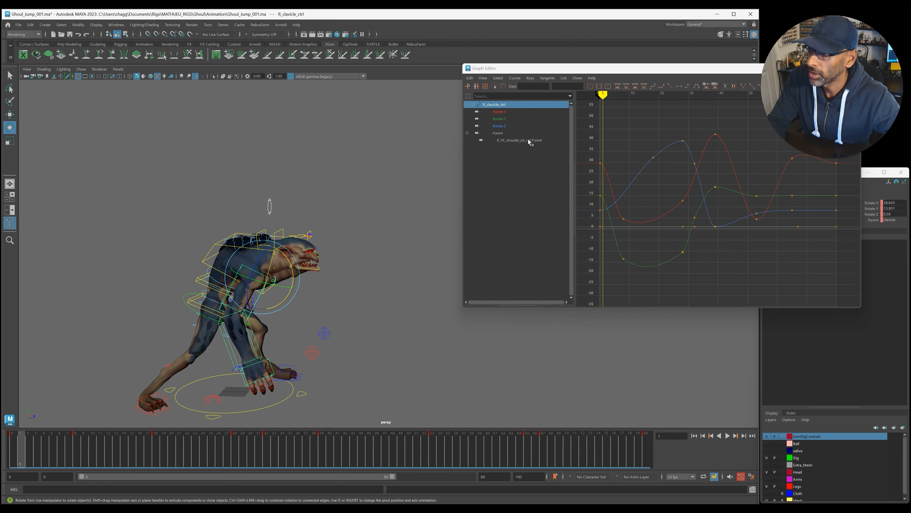
{"action": "left_click", "coordinate": [873, 209]}
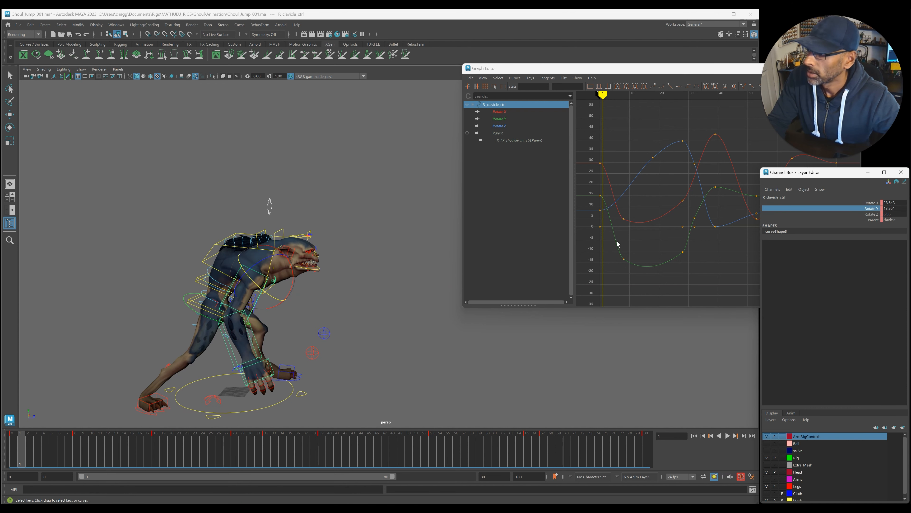
{"action": "left_click", "coordinate": [499, 112]}
{"action": "key", "text": "f"}
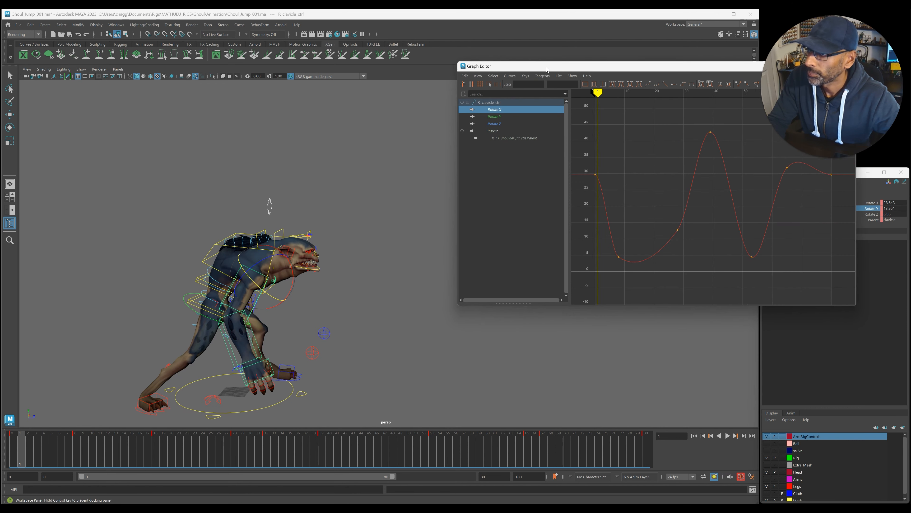
{"action": "left_click_drag", "start_coordinate": [559, 68], "coordinate": [455, 68]}
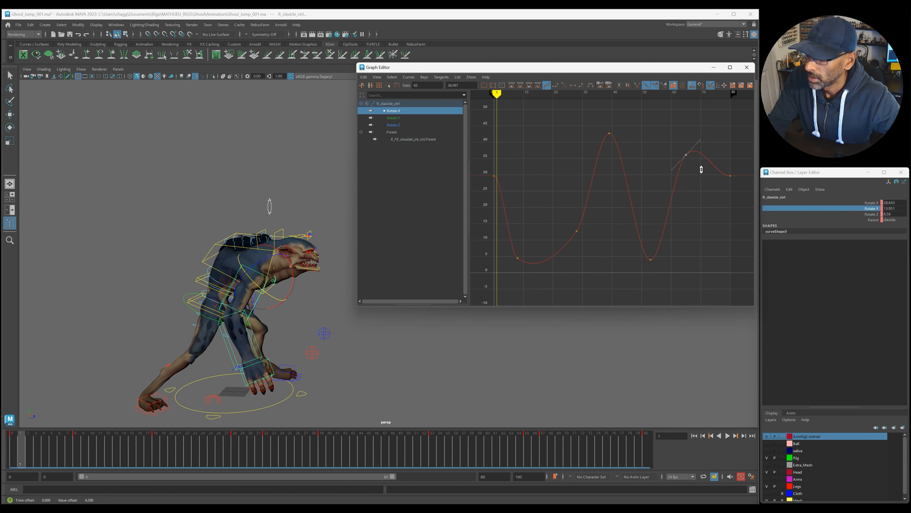
{"action": "key", "text": "alt+v"}
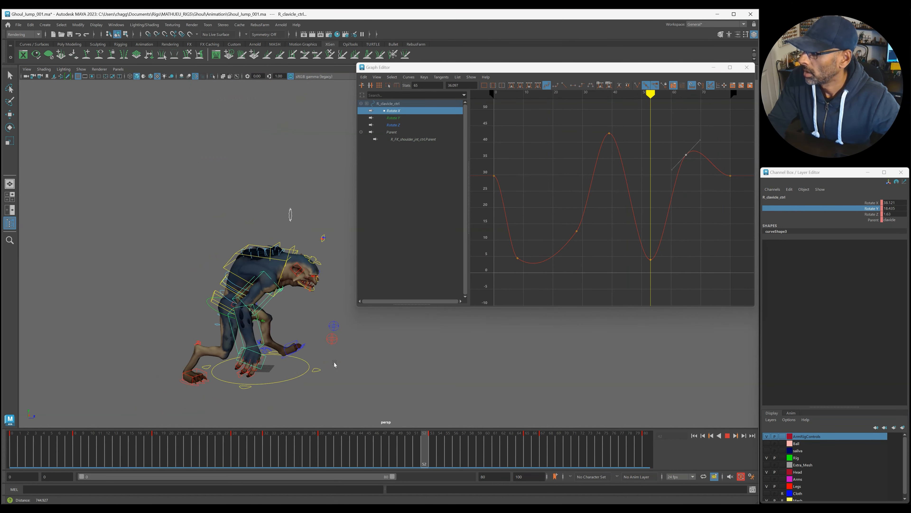
{"action": "key", "text": "alt+v"}
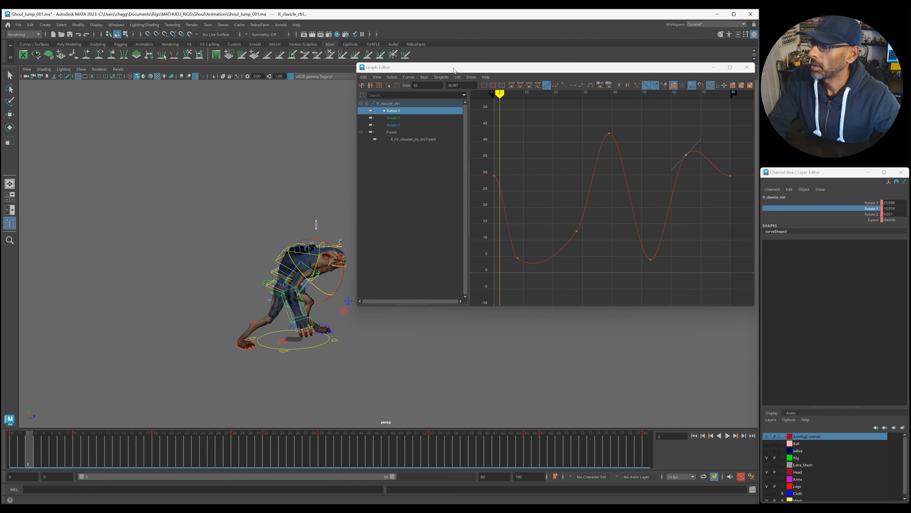
Set the right FK elbow's Rotate Y to about 21 at frame 69 and 8.3 at frame 56, and replay the landing
{"action": "left_click_drag", "start_coordinate": [453, 68], "coordinate": [492, 71]}
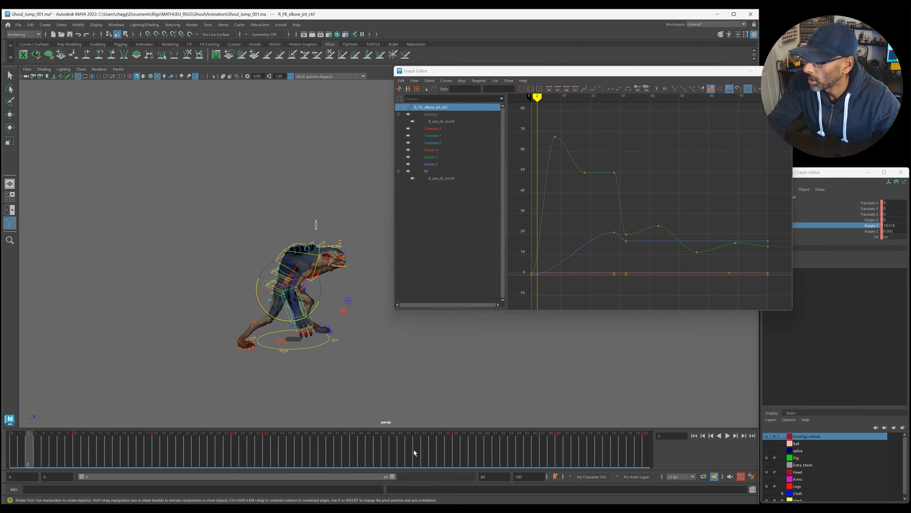
{"action": "key", "text": "Escape"}
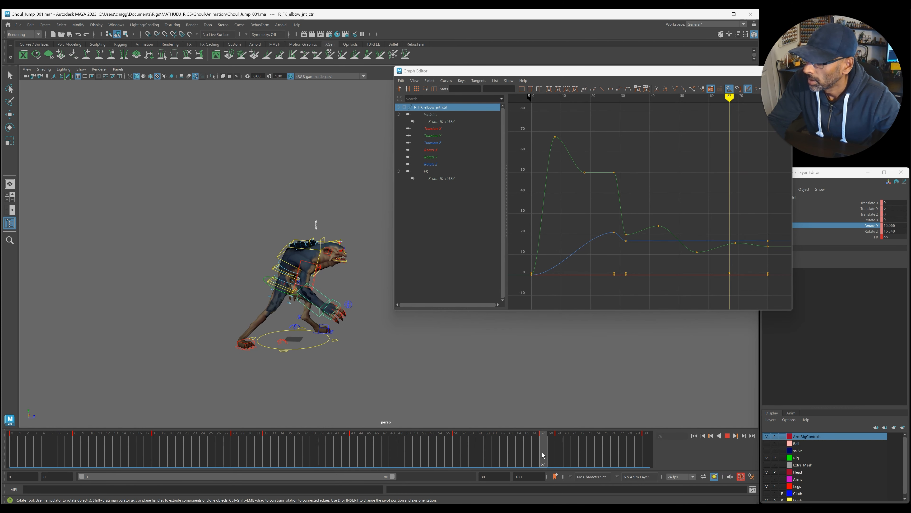
{"action": "left_click", "coordinate": [442, 158]}
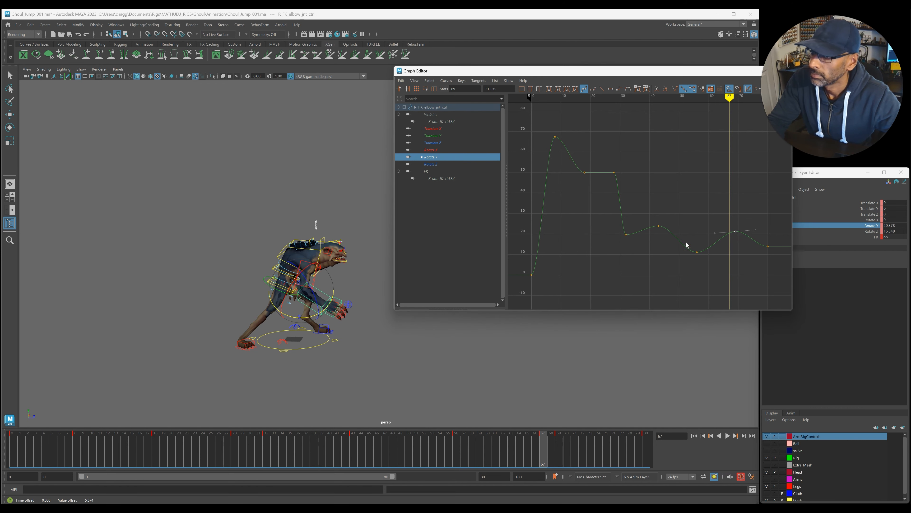
{"action": "key", "text": "alt+v"}
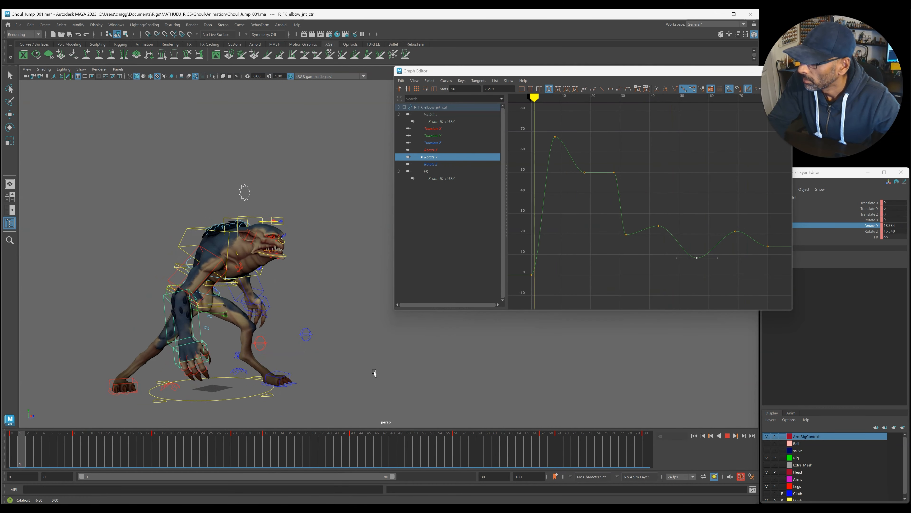
{"action": "key", "text": "Escape"}
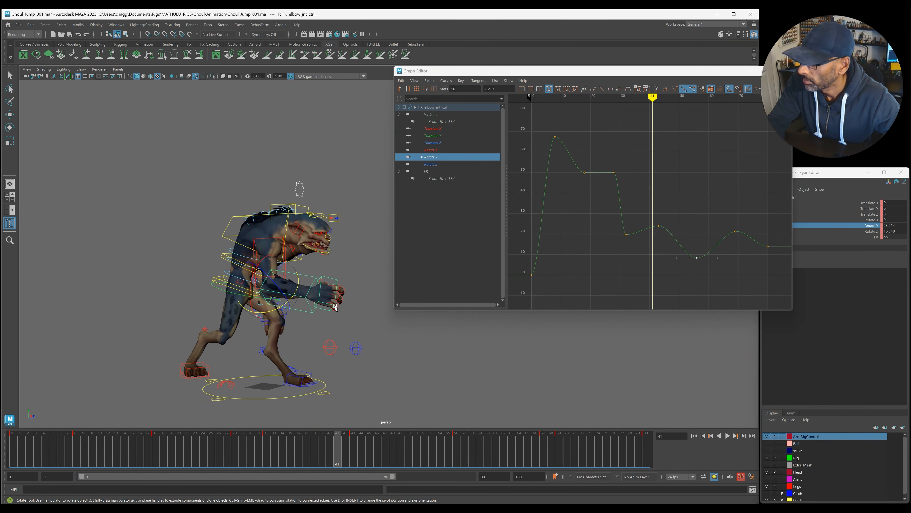
Key the right FK wrist at frame 35 with Rotate Y at about -16.5 and replay the motion
{"action": "left_click", "coordinate": [327, 304]}
{"action": "left_click_drag", "start_coordinate": [254, 451], "coordinate": [291, 451]}
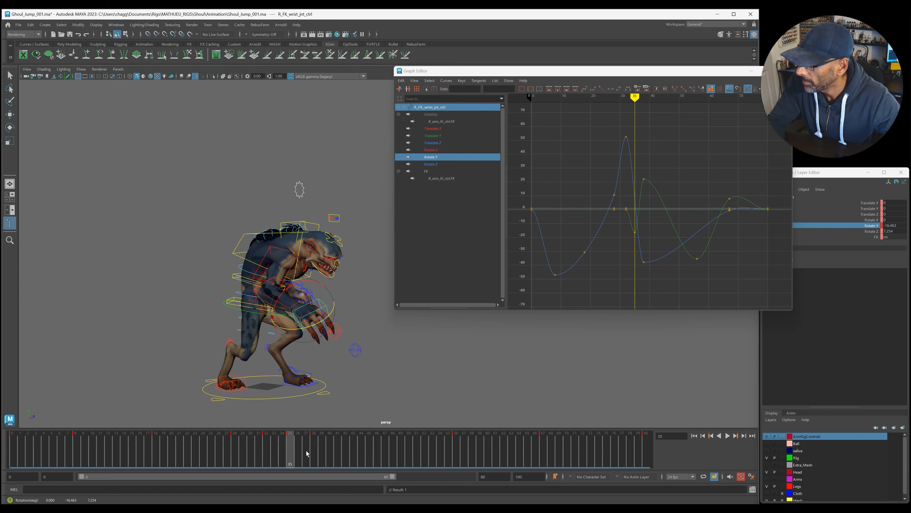
{"action": "key", "text": "alt+v"}
Delete the right FK wrist's keys at frame 38 and key frame 41 with Rotate Y about 34 and Rotate Z about -16
{"action": "mouse_move", "coordinate": [297, 463]}
{"action": "left_mouse_down"}
{"action": "mouse_move", "coordinate": [337, 452]}
{"action": "mouse_move", "coordinate": [315, 450]}
{"action": "left_mouse_up"}
{"action": "right_click", "coordinate": [315, 451]}
{"action": "left_click", "coordinate": [334, 339]}
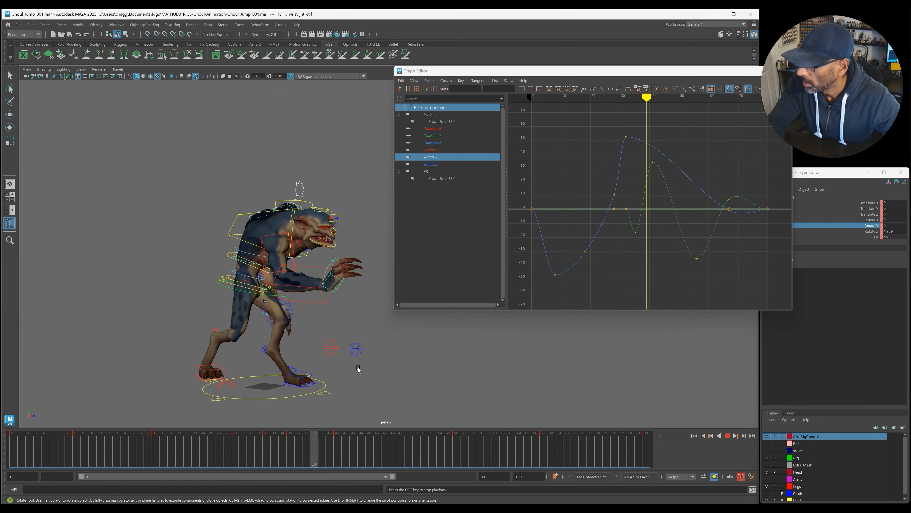
{"action": "left_click", "coordinate": [270, 453]}
{"action": "left_click_drag", "start_coordinate": [270, 455], "coordinate": [337, 466]}
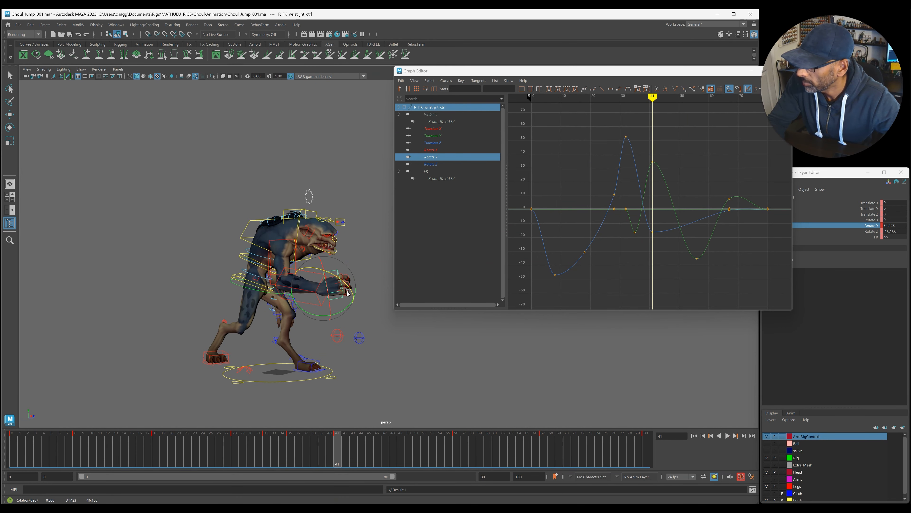
Play the jump and landing from the side and front to check the right arm's motion, toggling the rig controls
{"action": "key", "text": "alt+v"}
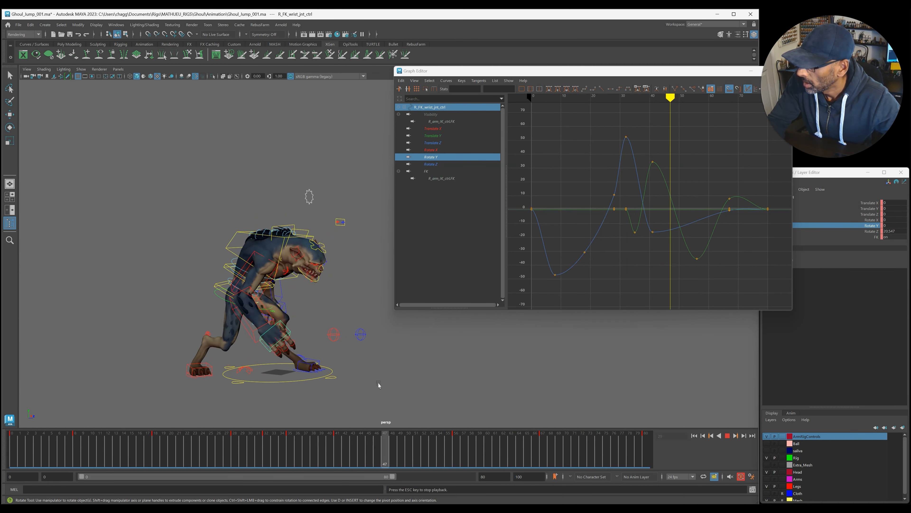
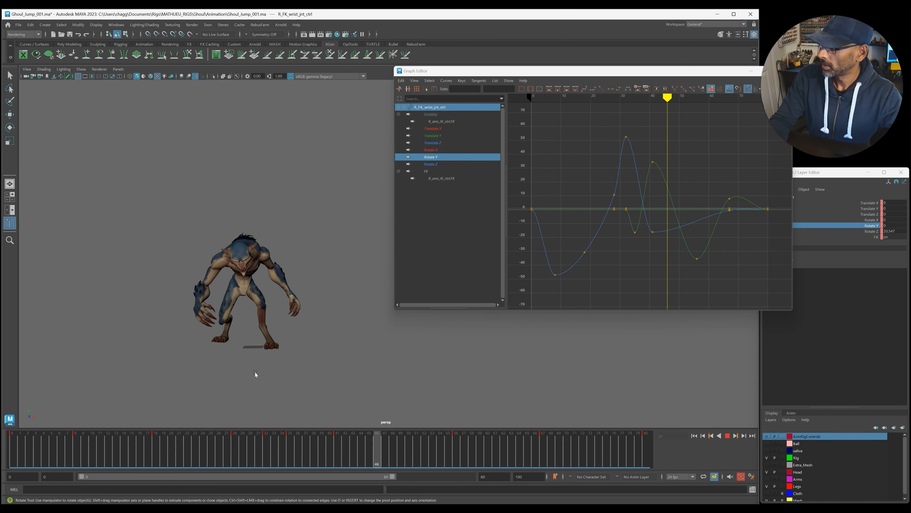
{"action": "key", "text": "alt+shift+v"}
{"action": "key", "text": "alt+v"}
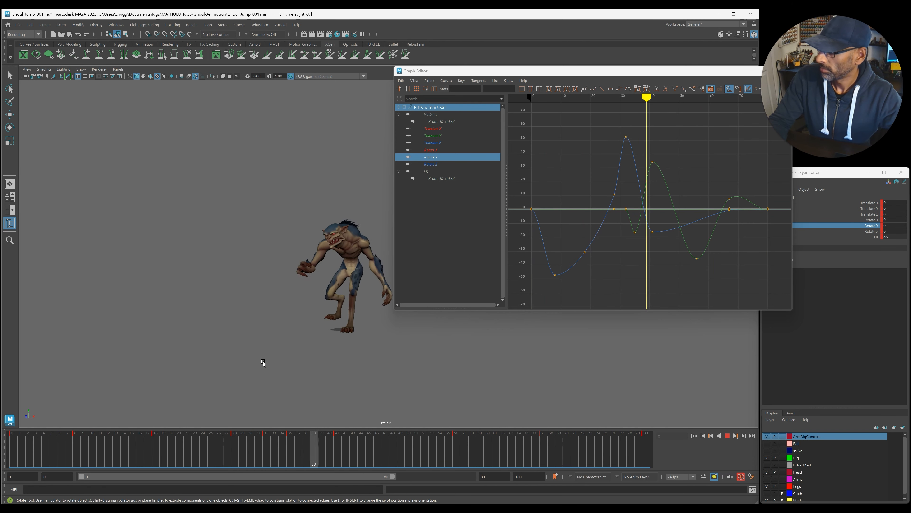
{"action": "key", "text": "alt+v"}
{"action": "left_click", "coordinate": [85, 443]}
{"action": "key", "text": "alt+v"}
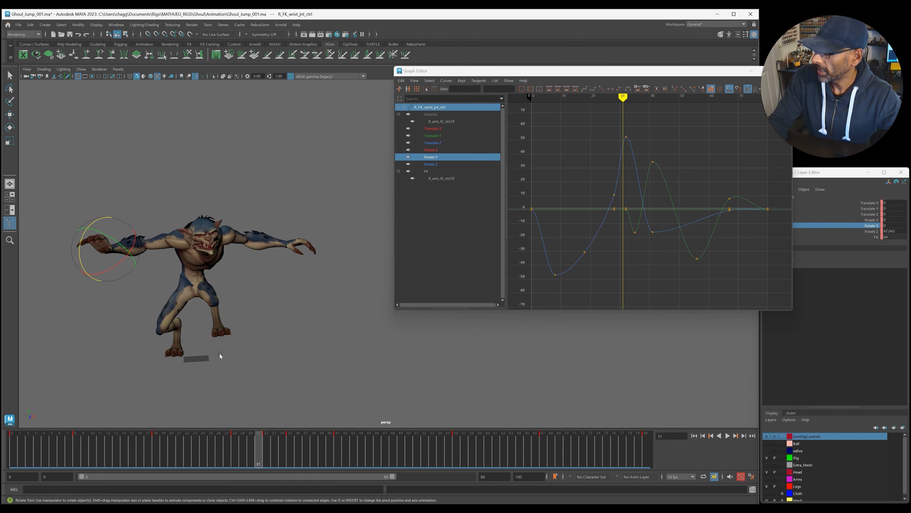
{"action": "middle_click_drag", "start_coordinate": [229, 354], "coordinate": [176, 345], "text": "alt"}
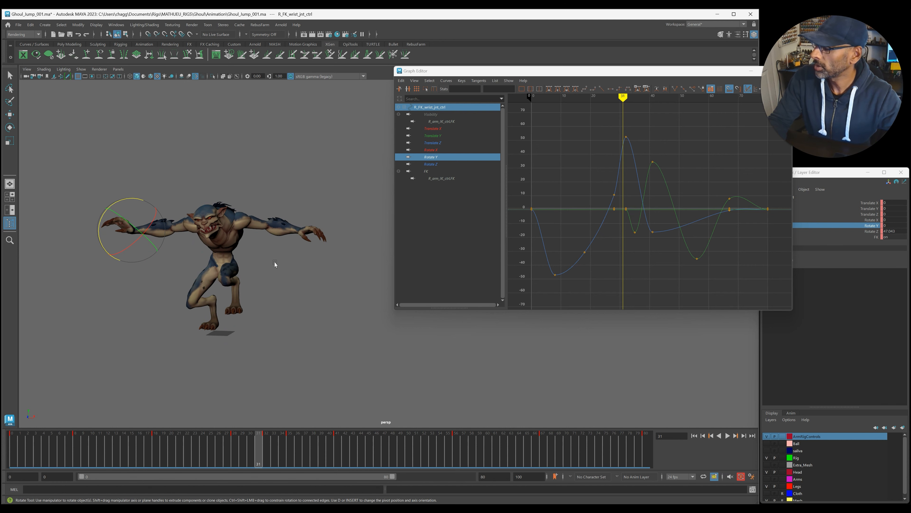
{"action": "key", "text": "alt+1"}
{"action": "key", "text": "alt+1"}
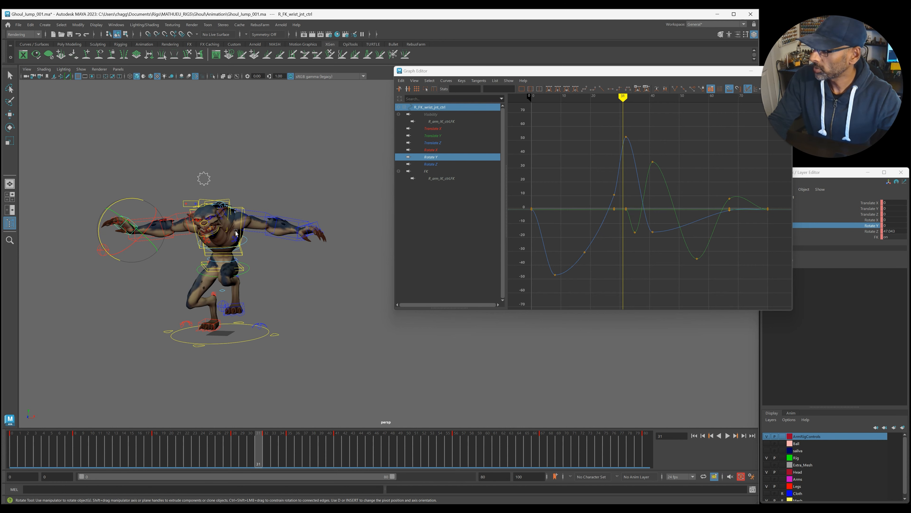
Move the Graph Editor off the viewport and delete the left clavicle's keys at frames 39 and 45
{"action": "left_click", "coordinate": [235, 245]}
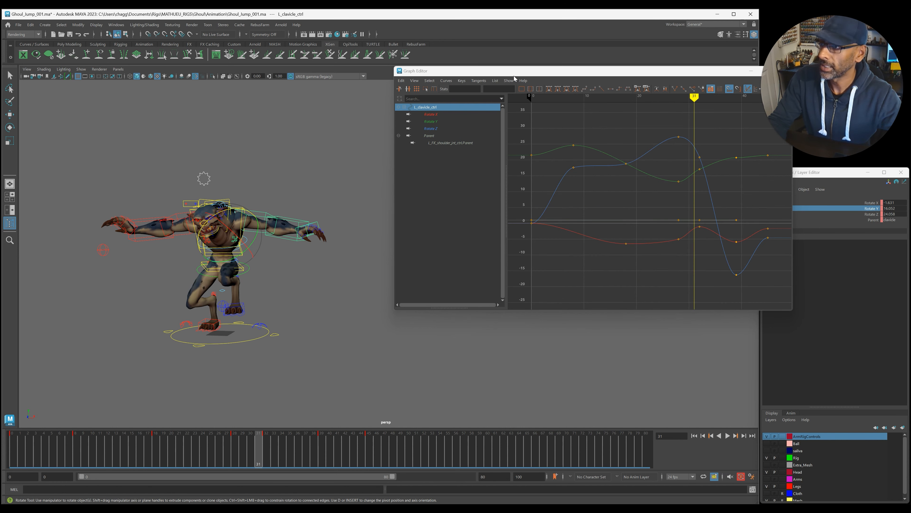
{"action": "left_click_drag", "start_coordinate": [514, 73], "coordinate": [910, 93]}
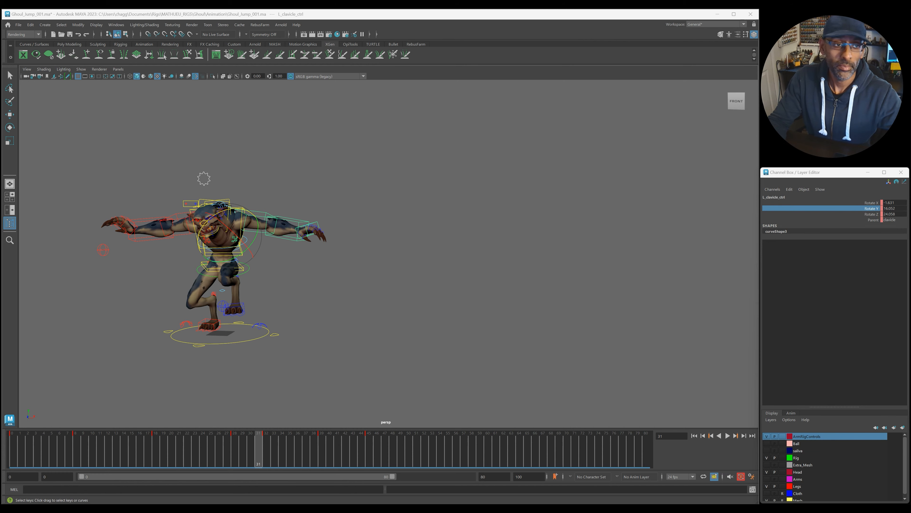
{"action": "mouse_move", "coordinate": [289, 304]}
{"action": "left_mouse_down", "text": "alt"}
{"action": "mouse_move", "coordinate": [316, 298]}
{"action": "mouse_move", "coordinate": [407, 312]}
{"action": "mouse_move", "coordinate": [420, 305]}
{"action": "mouse_move", "coordinate": [342, 235]}
{"action": "mouse_move", "coordinate": [416, 275]}
{"action": "left_mouse_up", "text": "alt"}
{"action": "left_click_drag", "start_coordinate": [127, 454], "coordinate": [385, 456]}
{"action": "right_click", "coordinate": [384, 455]}
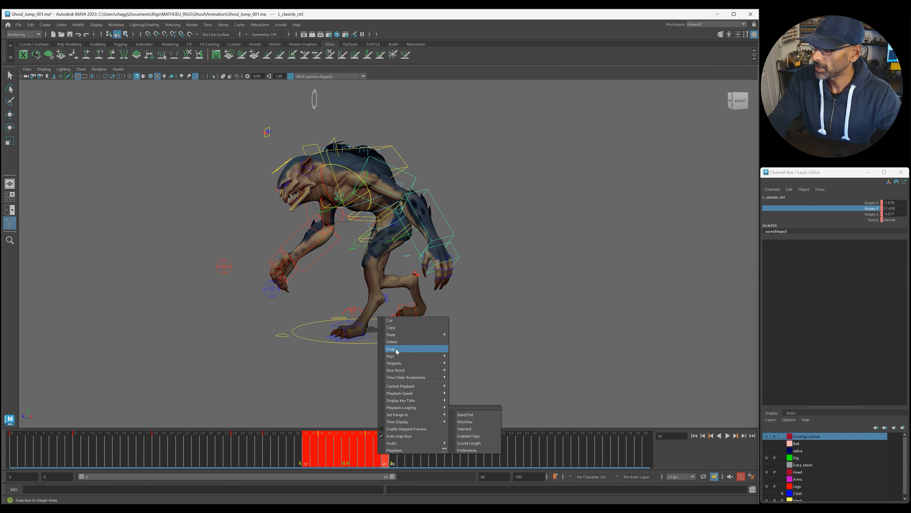
{"action": "left_click", "coordinate": [391, 341]}
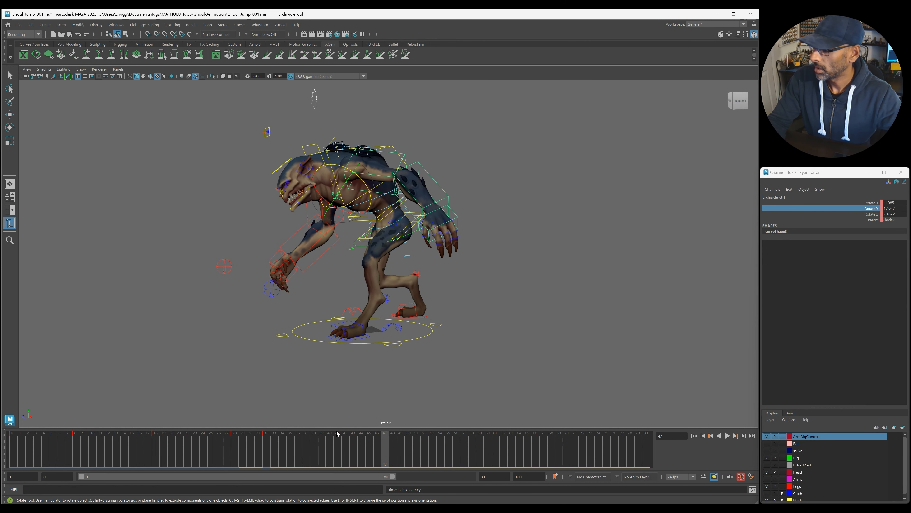
Copy the frame 0 pose of the left clavicle and left FK shoulder, elbow and wrist controls and paste it at frame 80
{"action": "left_click", "coordinate": [364, 175]}
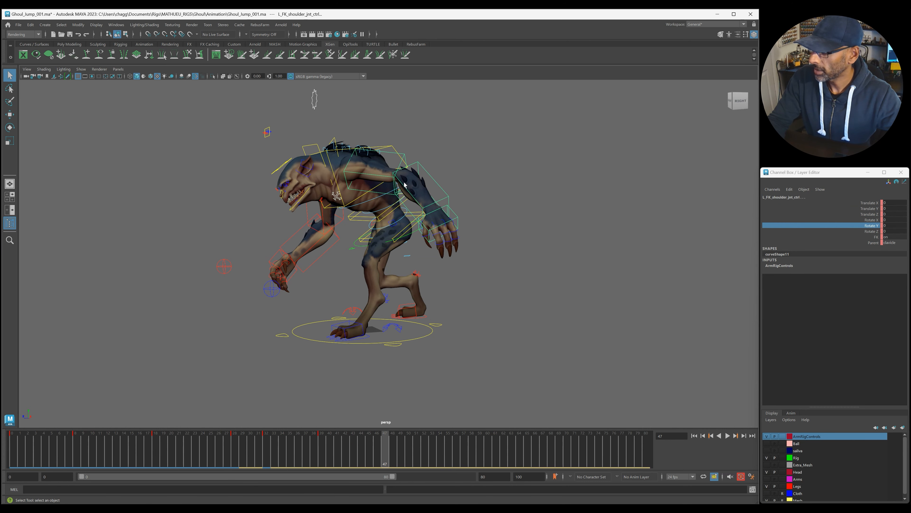
{"action": "left_click", "coordinate": [450, 203]}
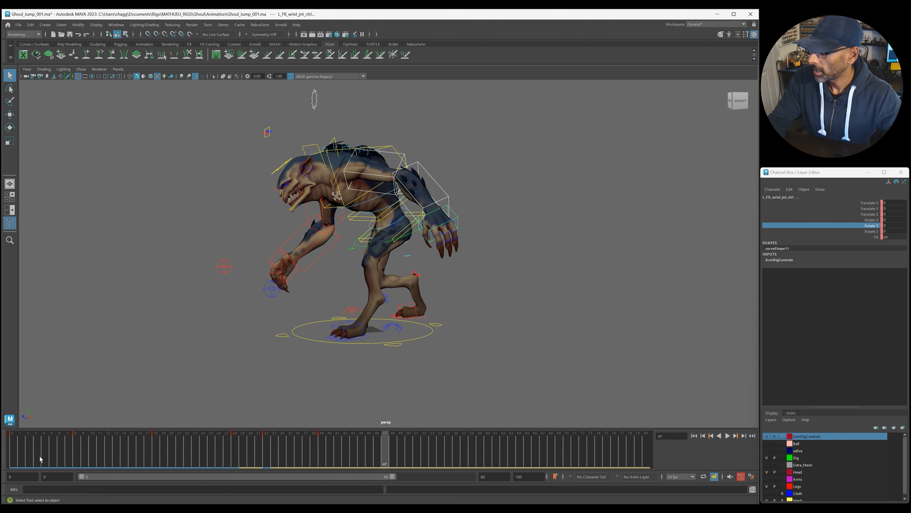
{"action": "left_click_drag", "start_coordinate": [40, 459], "coordinate": [14, 456]}
{"action": "right_click", "coordinate": [15, 455]}
{"action": "left_click", "coordinate": [51, 327]}
{"action": "left_click_drag", "start_coordinate": [331, 458], "coordinate": [645, 458]}
{"action": "right_click", "coordinate": [645, 457]}
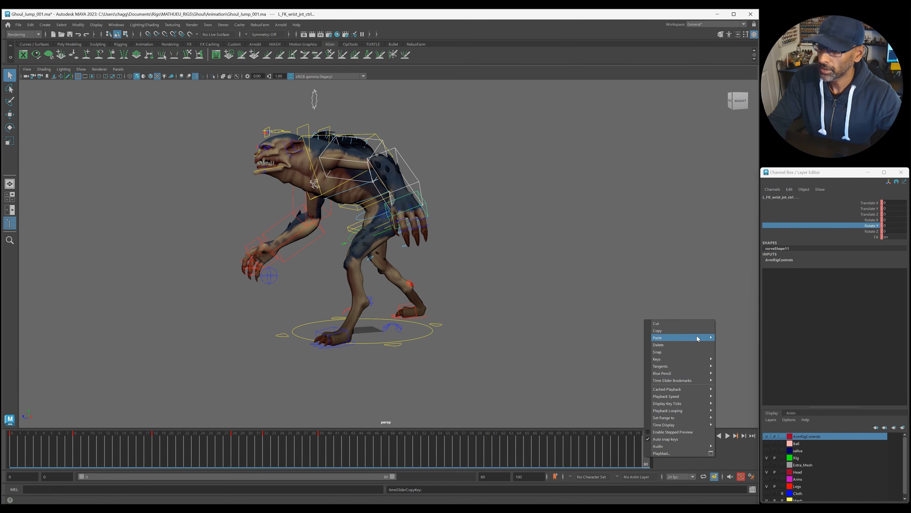
{"action": "left_click", "coordinate": [726, 339]}
Scrub through the landing and examine the left arm's pose at frame 30 from several angles
{"action": "left_click_drag", "start_coordinate": [494, 459], "coordinate": [559, 450]}
{"action": "left_click_drag", "start_coordinate": [513, 374], "coordinate": [607, 365], "text": "alt"}
{"action": "right_click_drag", "start_coordinate": [606, 364], "coordinate": [359, 367], "text": "alt"}
{"action": "left_click", "coordinate": [252, 450]}
{"action": "left_click_drag", "start_coordinate": [273, 380], "coordinate": [209, 377], "text": "alt"}
{"action": "right_click_drag", "start_coordinate": [209, 377], "coordinate": [306, 354], "text": "alt"}
{"action": "left_click_drag", "start_coordinate": [344, 354], "coordinate": [313, 357], "text": "alt"}
{"action": "middle_click_drag", "start_coordinate": [313, 357], "coordinate": [329, 385], "text": "alt"}
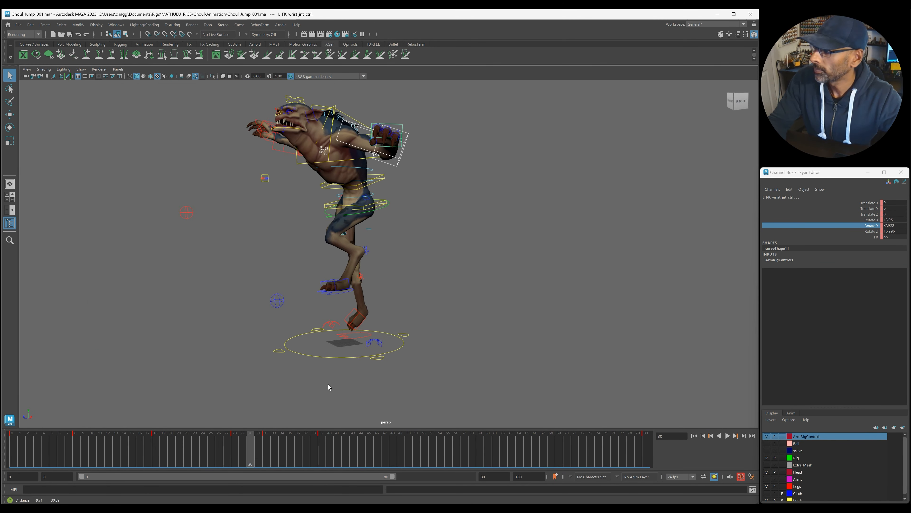
{"action": "left_click_drag", "start_coordinate": [362, 264], "coordinate": [342, 263], "text": "alt"}
Key the left clavicle at frame 39 with Rotate X about 31.7, Rotate Y about 9 and Rotate Z about 32.3, and replay the motion
{"action": "left_click", "coordinate": [353, 154]}
{"action": "key", "text": "alt+v"}
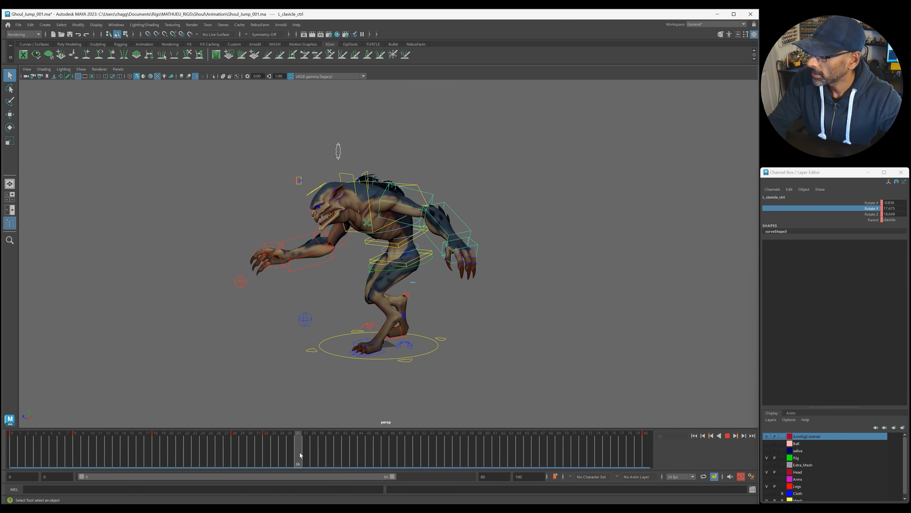
{"action": "left_click", "coordinate": [323, 457]}
{"action": "key", "text": "e"}
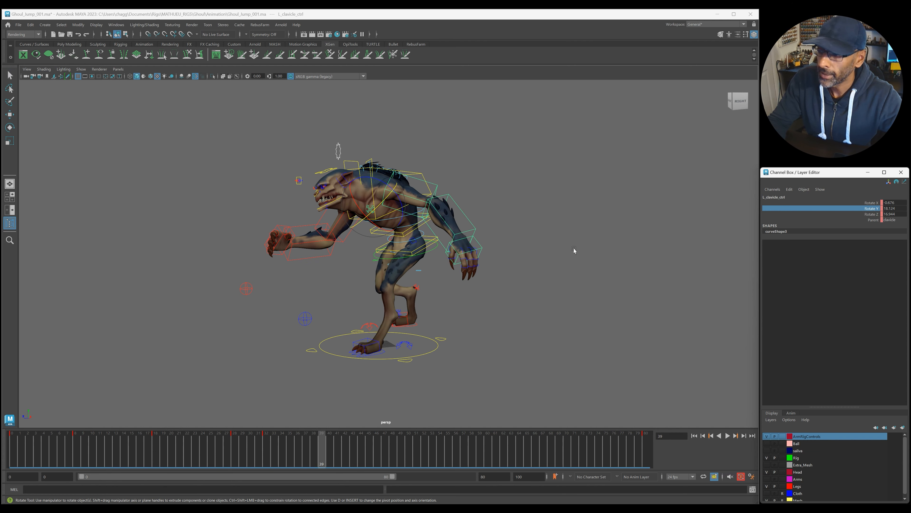
{"action": "left_click_drag", "start_coordinate": [381, 230], "coordinate": [443, 222]}
{"action": "left_click_drag", "start_coordinate": [352, 228], "coordinate": [345, 235]}
{"action": "left_click_drag", "start_coordinate": [312, 241], "coordinate": [350, 248], "text": "alt"}
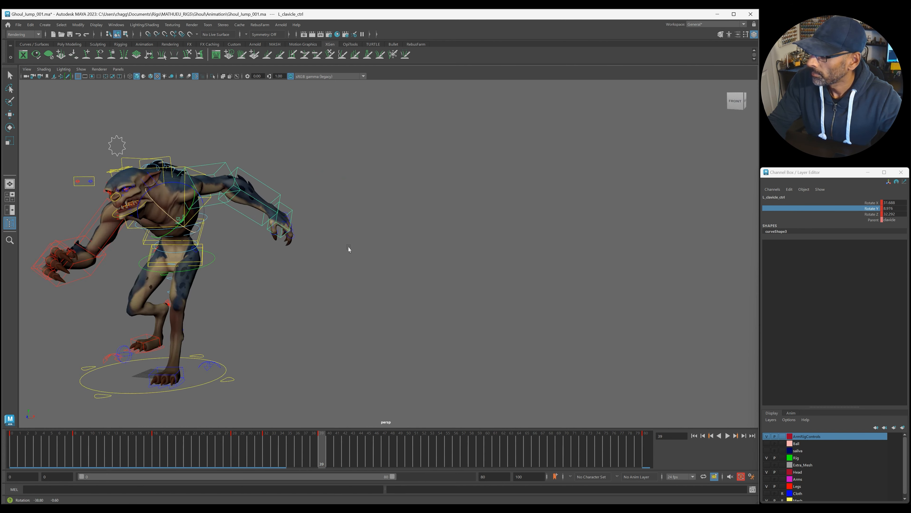
{"action": "right_click_drag", "start_coordinate": [350, 249], "coordinate": [130, 290], "text": "alt"}
{"action": "key", "text": "alt+v"}
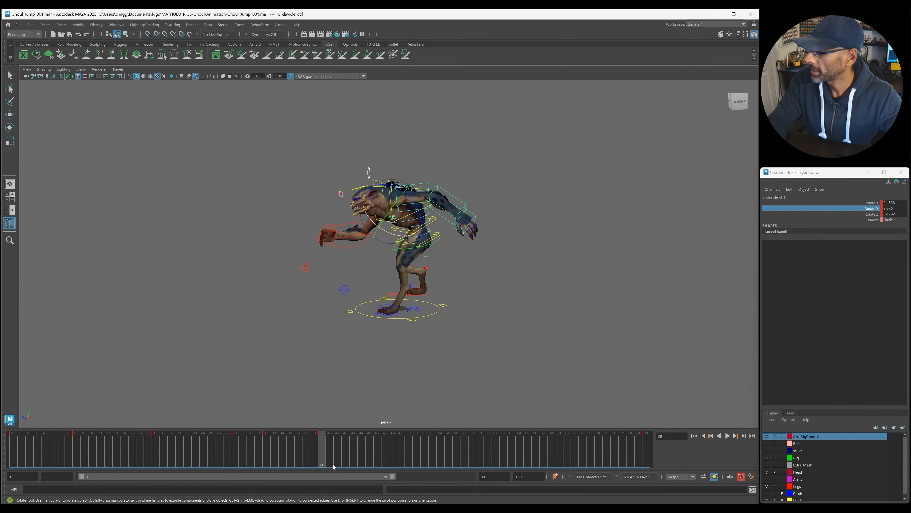
Key the left clavicle at frame 51 with Rotate X about -34.3, Rotate Y about -7.4 and Rotate Z about -8.8, and replay the motion
{"action": "left_click_drag", "start_coordinate": [255, 450], "coordinate": [416, 456]}
{"action": "left_click_drag", "start_coordinate": [389, 251], "coordinate": [401, 236]}
{"action": "left_click_drag", "start_coordinate": [322, 227], "coordinate": [331, 240]}
{"action": "left_click_drag", "start_coordinate": [307, 294], "coordinate": [347, 289], "text": "alt"}
{"action": "left_click_drag", "start_coordinate": [161, 234], "coordinate": [169, 236]}
{"action": "left_click_drag", "start_coordinate": [168, 273], "coordinate": [158, 264]}
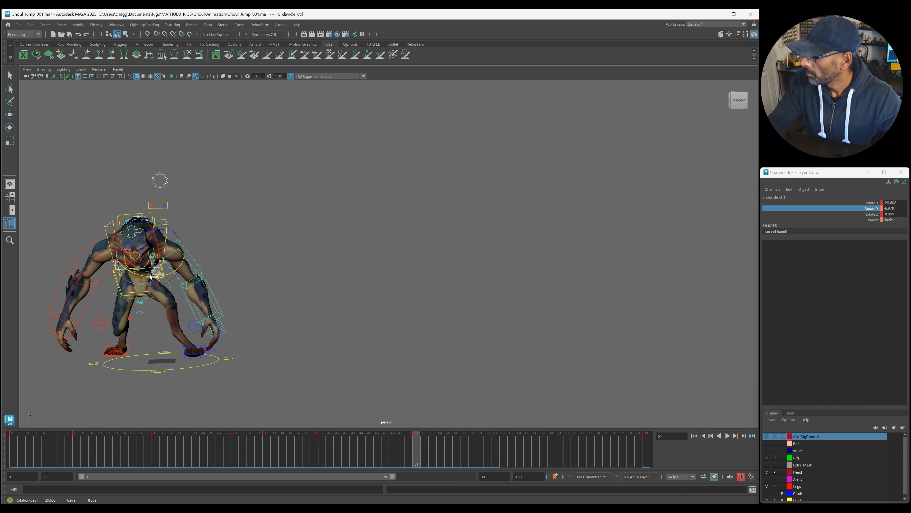
{"action": "key", "text": "alt+v"}
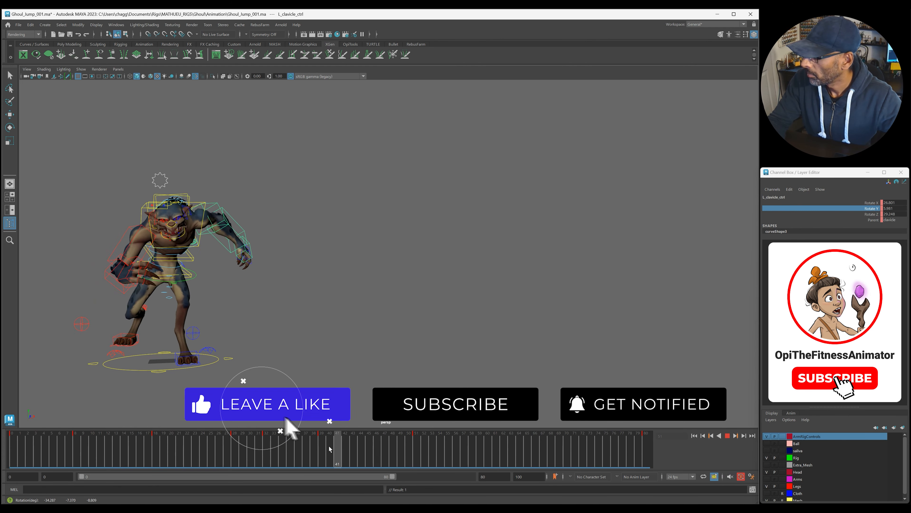
Shift the left clavicle's key from frame 51 to frame 55 and replay the landing from the side
{"action": "key", "text": "alt+v"}
{"action": "left_click_drag", "start_coordinate": [328, 360], "coordinate": [250, 367], "text": "alt"}
{"action": "left_click_drag", "start_coordinate": [387, 463], "coordinate": [449, 452]}
{"action": "key", "text": "alt+v"}
{"action": "left_click", "coordinate": [300, 451]}
{"action": "key", "text": "alt+v"}
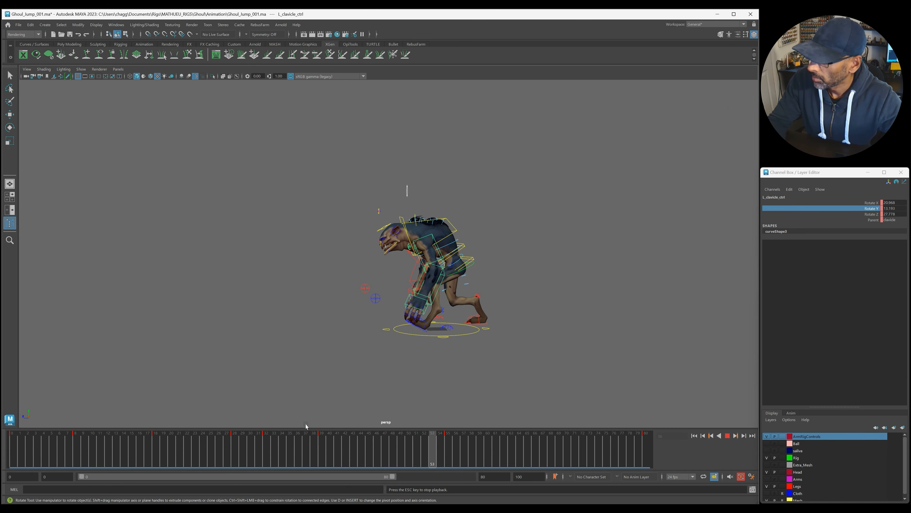
{"action": "key", "text": "alt+v"}
Key the left clavicle's settling pose at frame 67 and replay the landing from the side and front
{"action": "left_click_drag", "start_coordinate": [599, 451], "coordinate": [625, 453]}
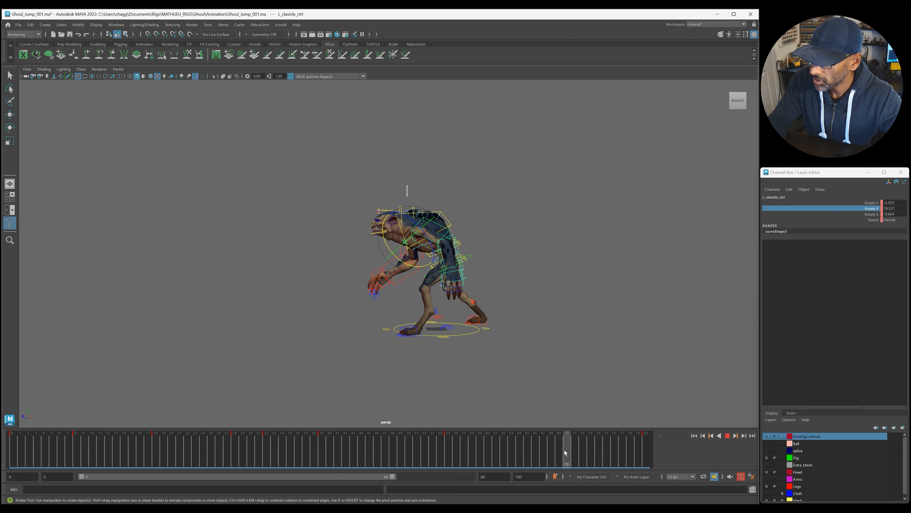
{"action": "left_click", "coordinate": [371, 452]}
{"action": "key", "text": "alt+v"}
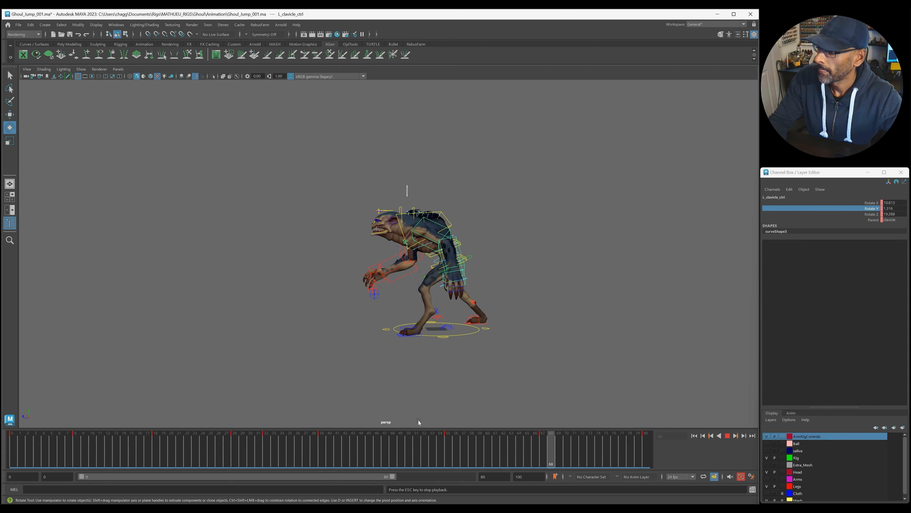
{"action": "key", "text": "alt+v"}
{"action": "key", "text": "alt+v"}
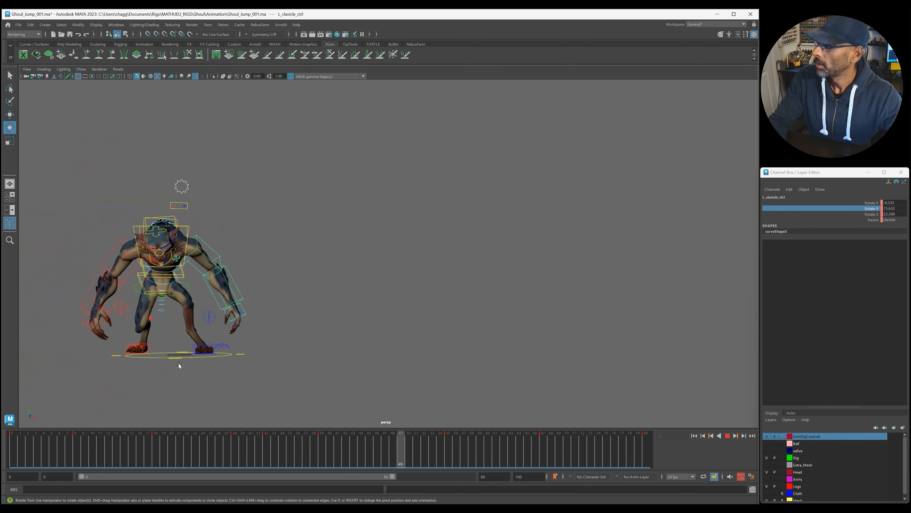
{"action": "key", "text": "alt+v"}
{"action": "left_click_drag", "start_coordinate": [201, 362], "coordinate": [405, 365], "text": "alt"}
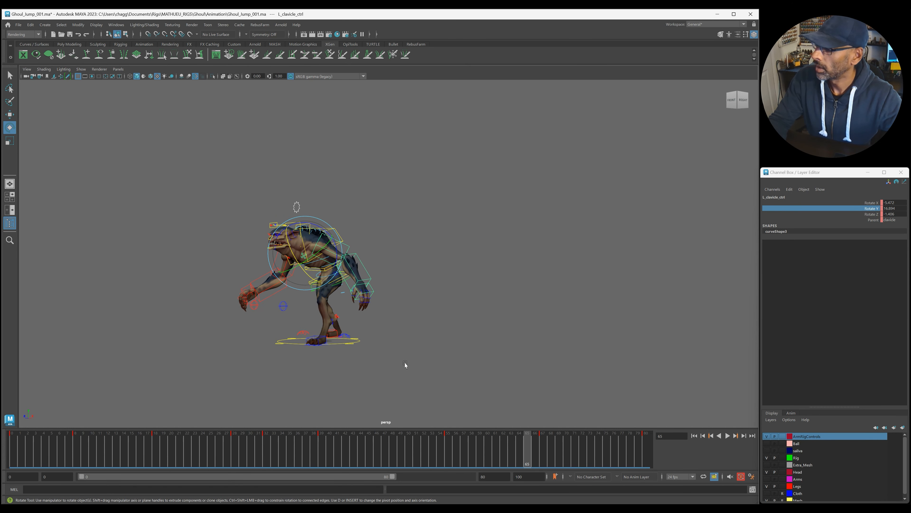
Bring the Graph Editor back beside the character at a narrower width and frame the left clavicle's Rotate X curve
{"action": "left_click_drag", "start_coordinate": [910, 115], "coordinate": [362, 89]}
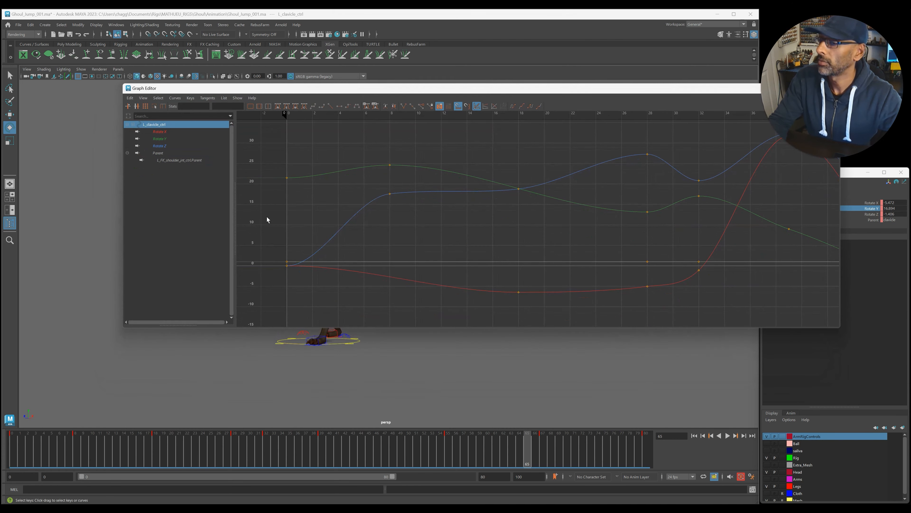
{"action": "left_click_drag", "start_coordinate": [122, 181], "coordinate": [524, 210]}
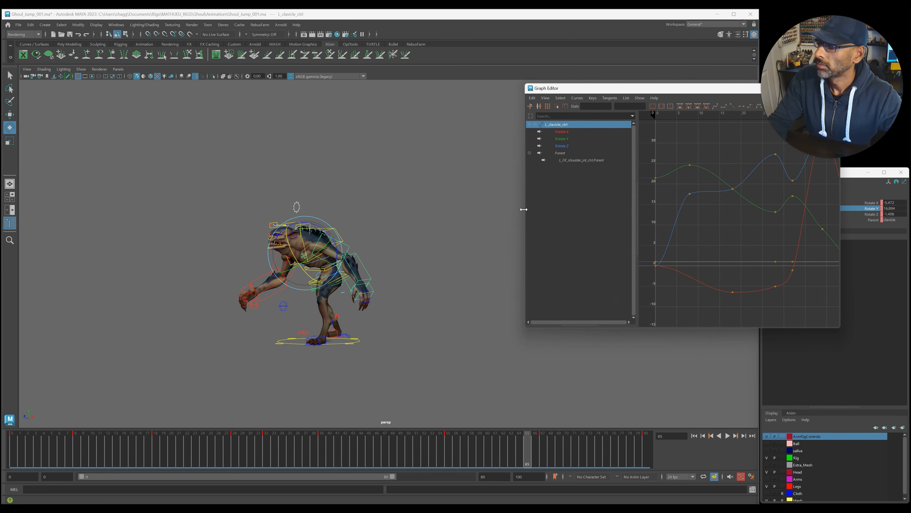
{"action": "left_click_drag", "start_coordinate": [617, 92], "coordinate": [516, 77]}
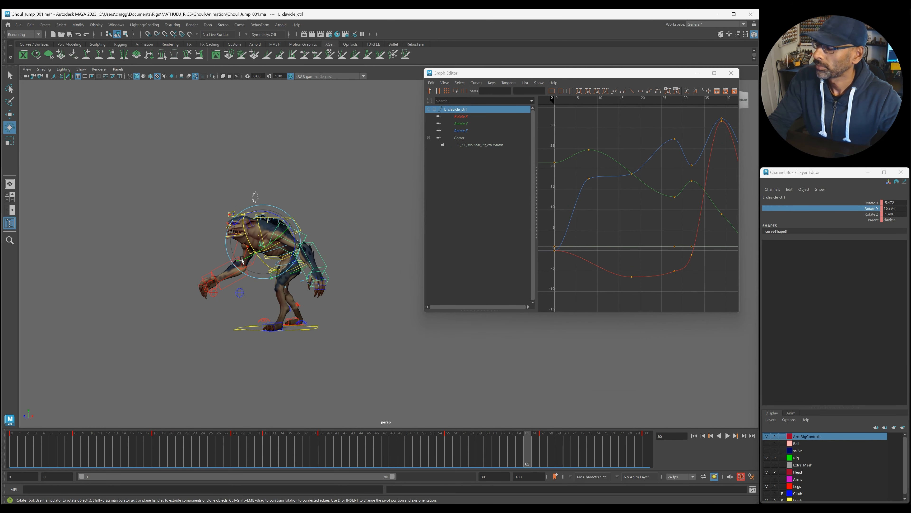
{"action": "key", "text": "a"}
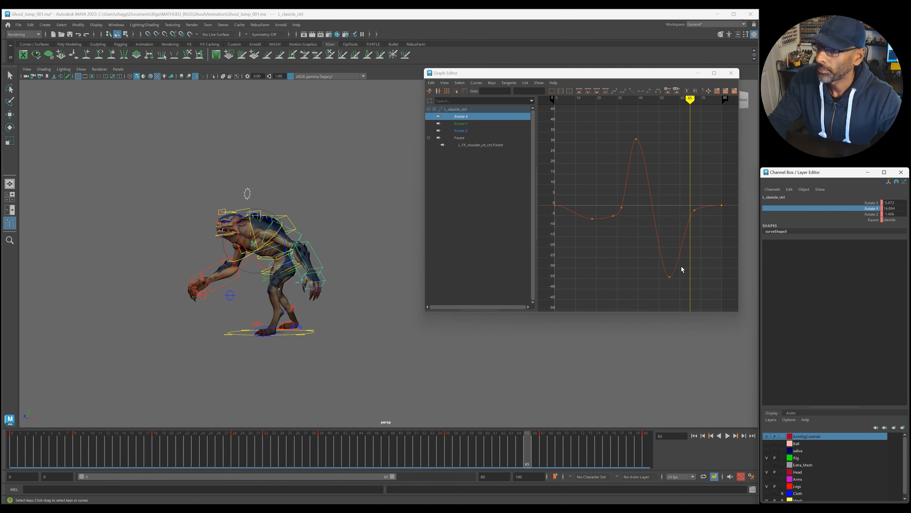
Undo the last key edit, set the left clavicle's Rotate X to about 7.7 at frame 39 and -15.4 at frame 55, and replay the landing
{"action": "key", "text": "ctrl+z"}
{"action": "left_click_drag", "start_coordinate": [391, 451], "coordinate": [453, 451]}
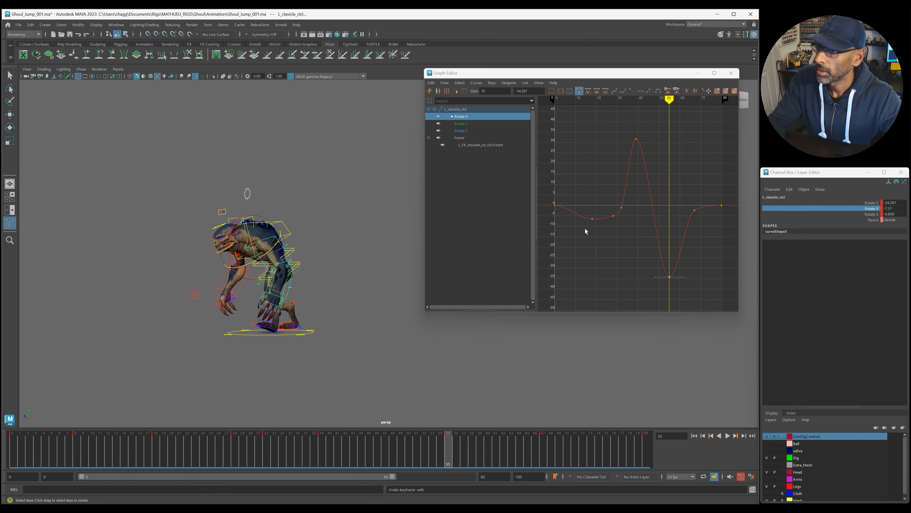
{"action": "left_click", "coordinate": [320, 447]}
{"action": "left_click_drag", "start_coordinate": [628, 130], "coordinate": [655, 155]}
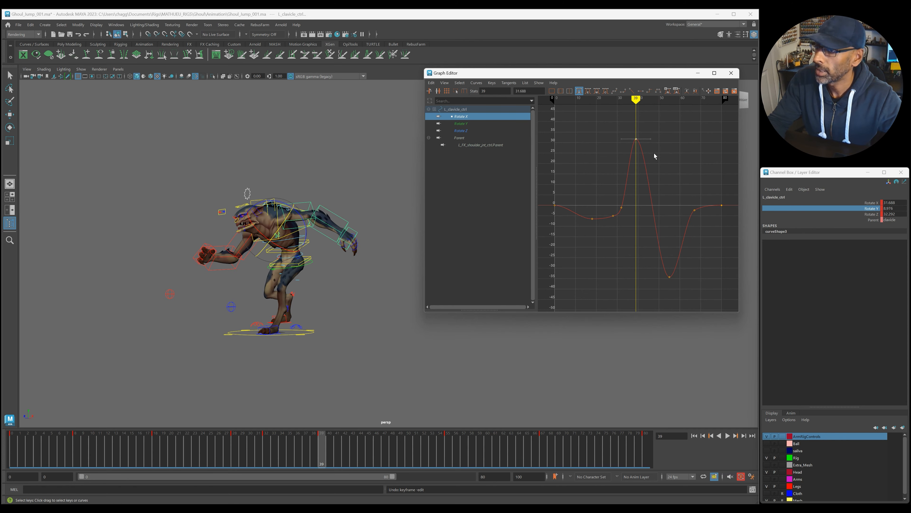
{"action": "scroll", "coordinate": [638, 203], "scroll_direction": "up", "scroll_amount": 2}
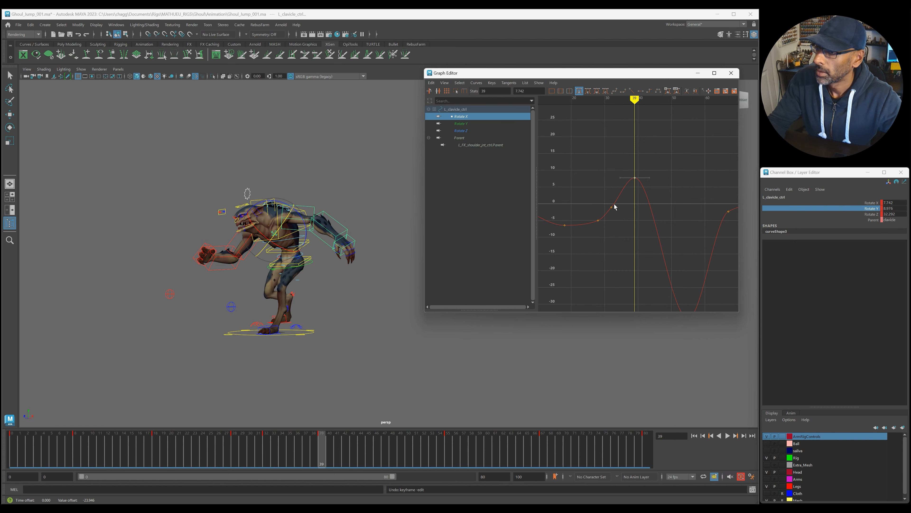
{"action": "key", "text": "a"}
{"action": "left_click_drag", "start_coordinate": [652, 257], "coordinate": [695, 304]}
{"action": "middle_click_drag", "start_coordinate": [696, 276], "coordinate": [695, 273]}
{"action": "key", "text": "alt+v"}
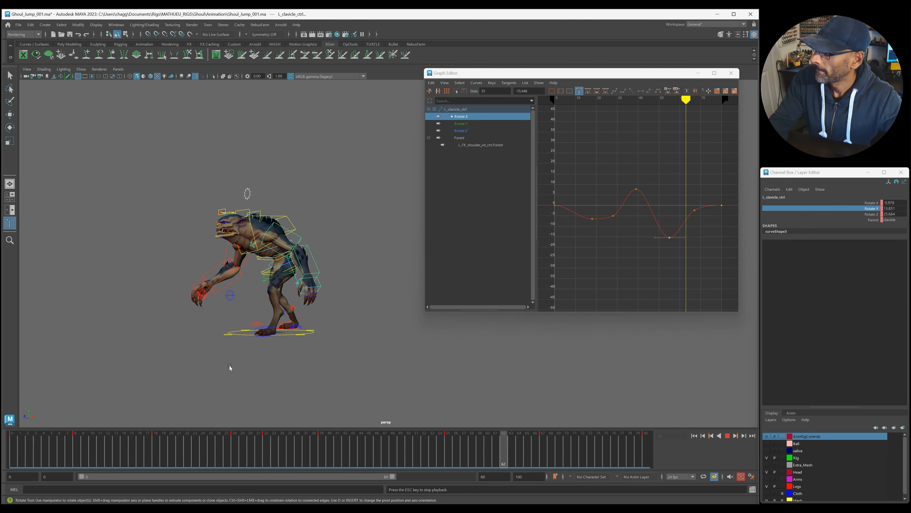
{"action": "key", "text": "Escape"}
Delete the left clavicle's Rotate Y keys at frames 32 and 39, and raise its frame 55 key to about 2.5
{"action": "key", "text": "Down"}
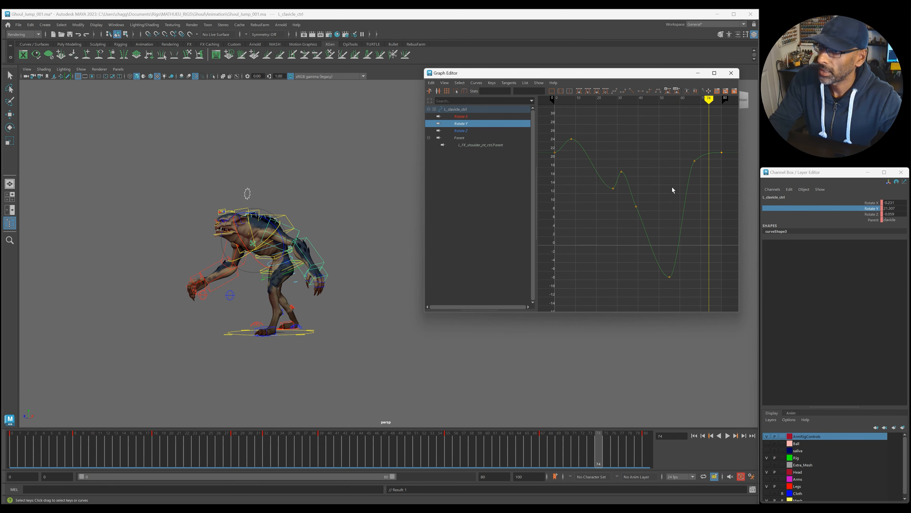
{"action": "left_click_drag", "start_coordinate": [239, 455], "coordinate": [268, 458]}
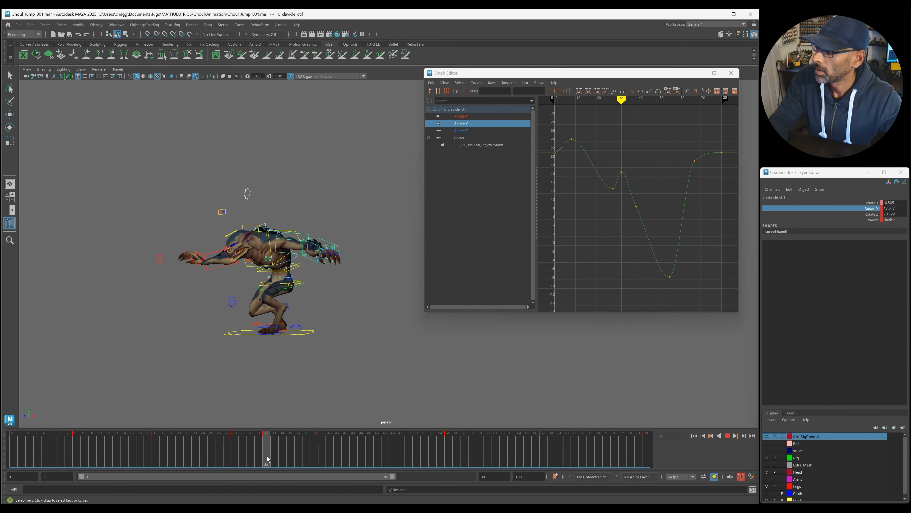
{"action": "key", "text": "Delete"}
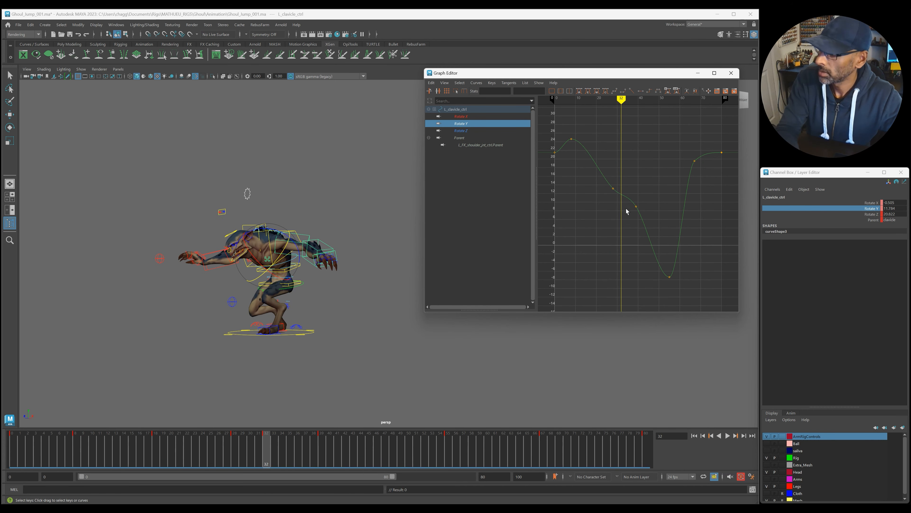
{"action": "left_click_drag", "start_coordinate": [270, 446], "coordinate": [327, 460]}
{"action": "left_click", "coordinate": [320, 466]}
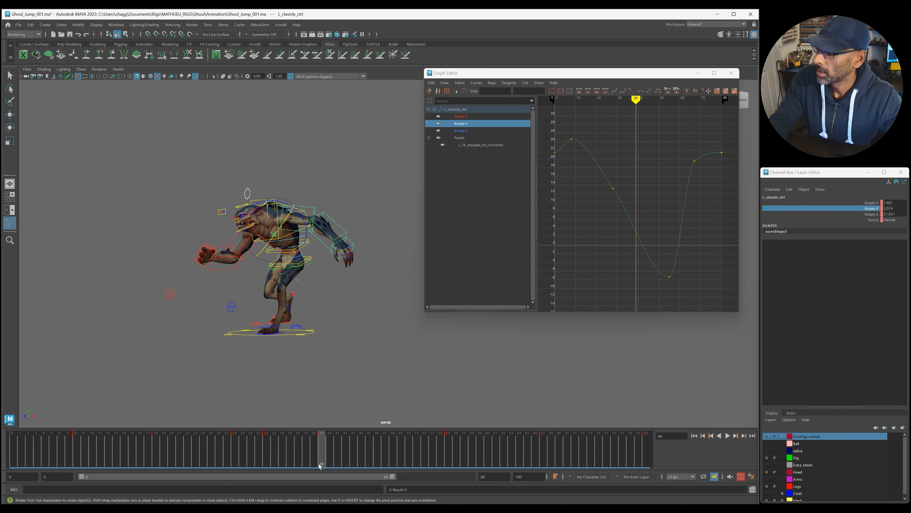
{"action": "left_click", "coordinate": [669, 277]}
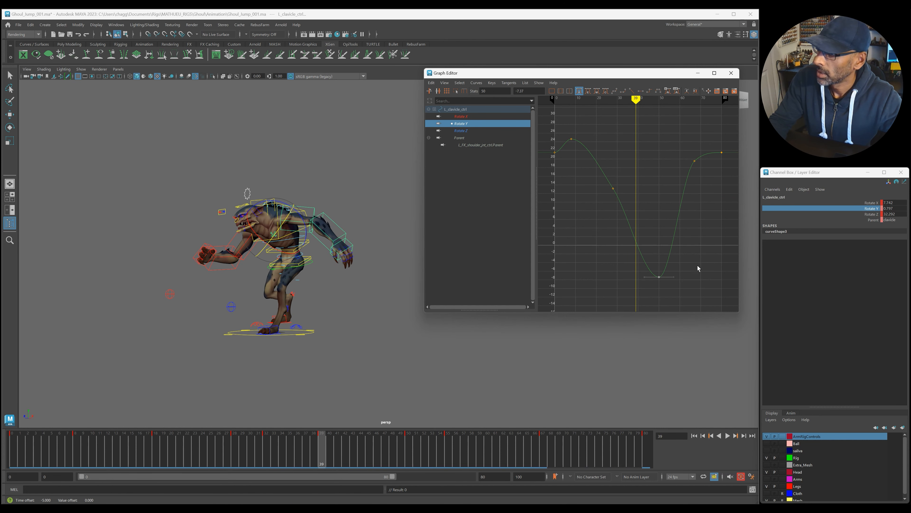
{"action": "key", "text": "ctrl+z"}
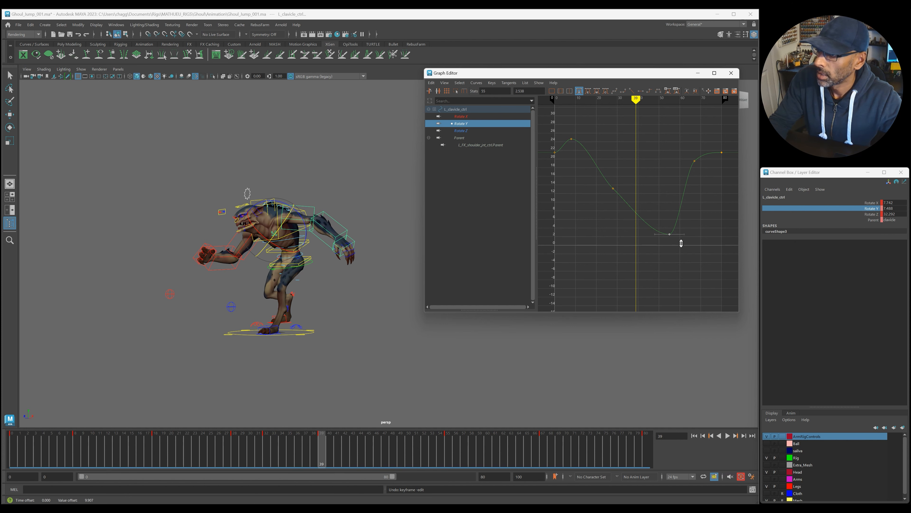
Delete the Rotate Z keys between frames 8 and 39, set frame 39 to about 25 and frame 55 to -5.6, and replay
{"action": "left_click", "coordinate": [463, 130]}
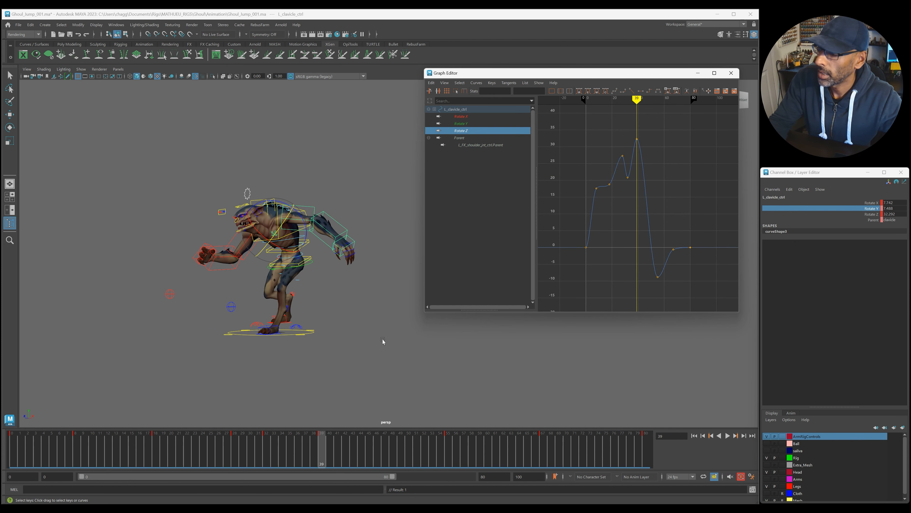
{"action": "key", "text": "comma"}
{"action": "key", "text": "Delete"}
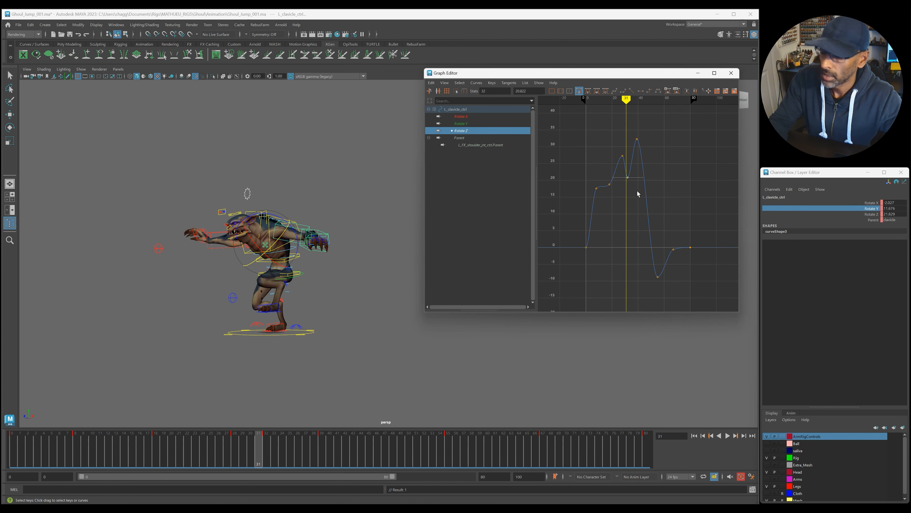
{"action": "left_click_drag", "start_coordinate": [625, 197], "coordinate": [626, 197]}
{"action": "key", "text": "Delete"}
{"action": "middle_click_drag", "start_coordinate": [650, 167], "coordinate": [640, 198], "text": "shift"}
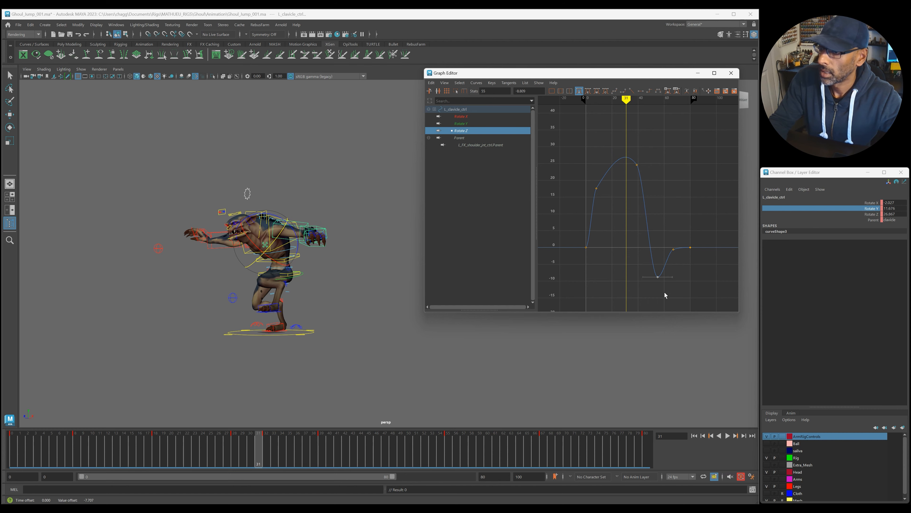
{"action": "key", "text": "alt+v"}
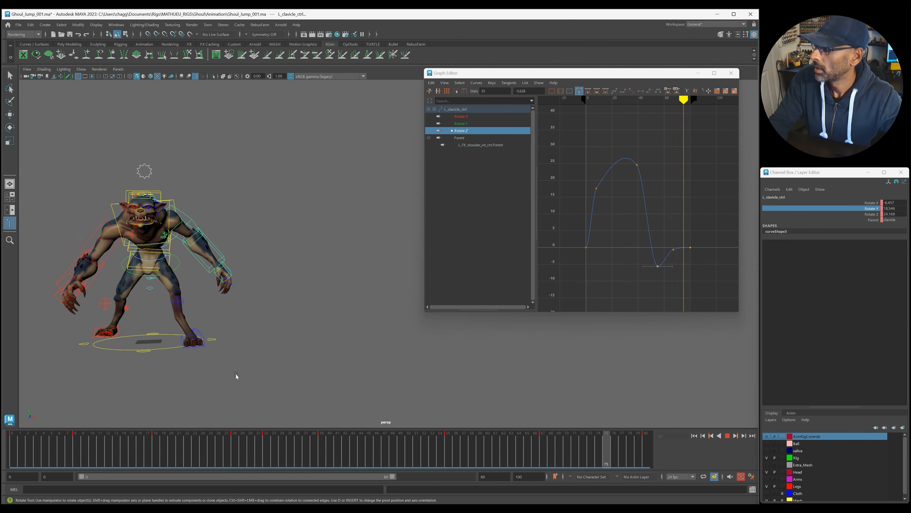
{"action": "key", "text": "alt+v"}
Try a left clavicle Rotate Z of about 48.6 at frame 32 and replay the jump
{"action": "left_click_drag", "start_coordinate": [184, 452], "coordinate": [265, 459]}
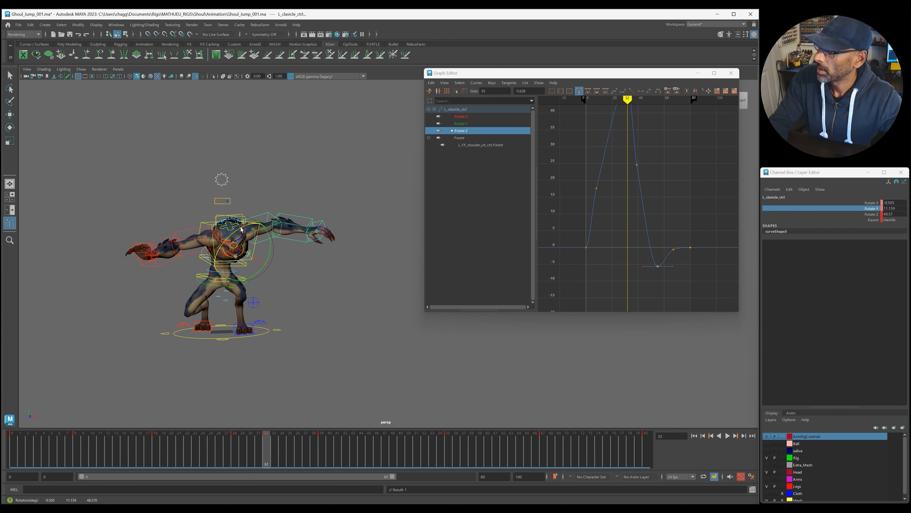
{"action": "left_click", "coordinate": [220, 455]}
{"action": "key", "text": "alt+v"}
Shift the left clavicle's key from frame 39 to frame 37, delete its frame 32 key and replay the landing
{"action": "mouse_move", "coordinate": [237, 453]}
{"action": "left_mouse_down"}
{"action": "mouse_move", "coordinate": [301, 454]}
{"action": "mouse_move", "coordinate": [322, 467]}
{"action": "mouse_move", "coordinate": [307, 462]}
{"action": "left_mouse_up"}
{"action": "left_click", "coordinate": [209, 446]}
{"action": "key", "text": "alt+v"}
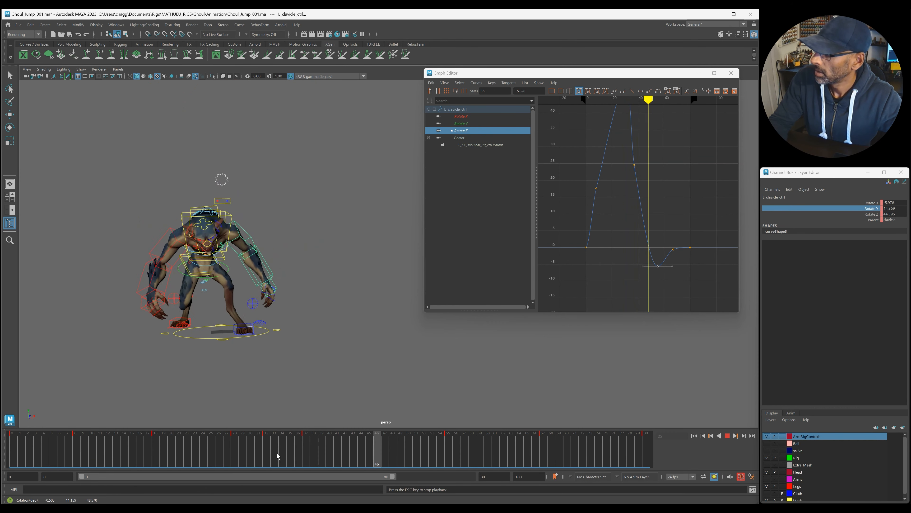
{"action": "left_click", "coordinate": [265, 456]}
{"action": "right_click", "coordinate": [271, 446]}
{"action": "left_click", "coordinate": [287, 332]}
{"action": "key", "text": "alt+v"}
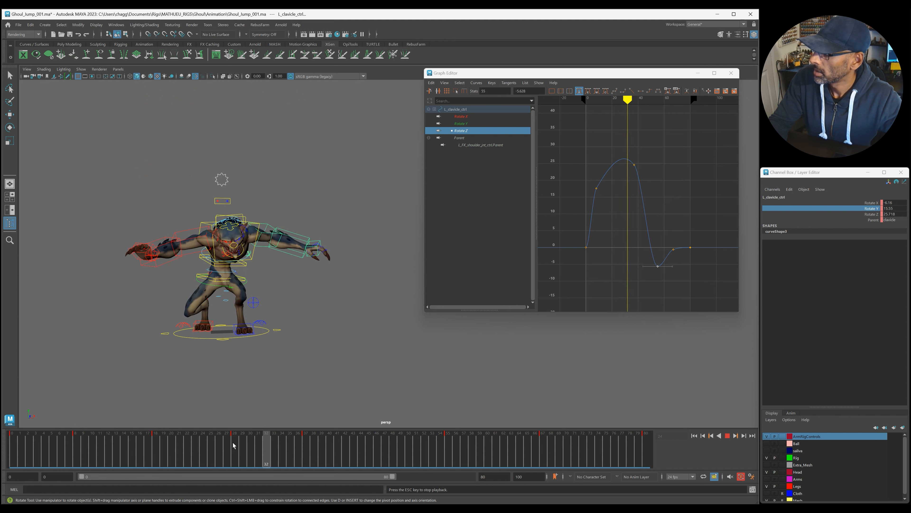
Set the left clavicle's Rotate Z to about 38.5 at frame 28 and -7.5 at frame 37, replaying the motion
{"action": "left_click_drag", "start_coordinate": [125, 443], "coordinate": [238, 454]}
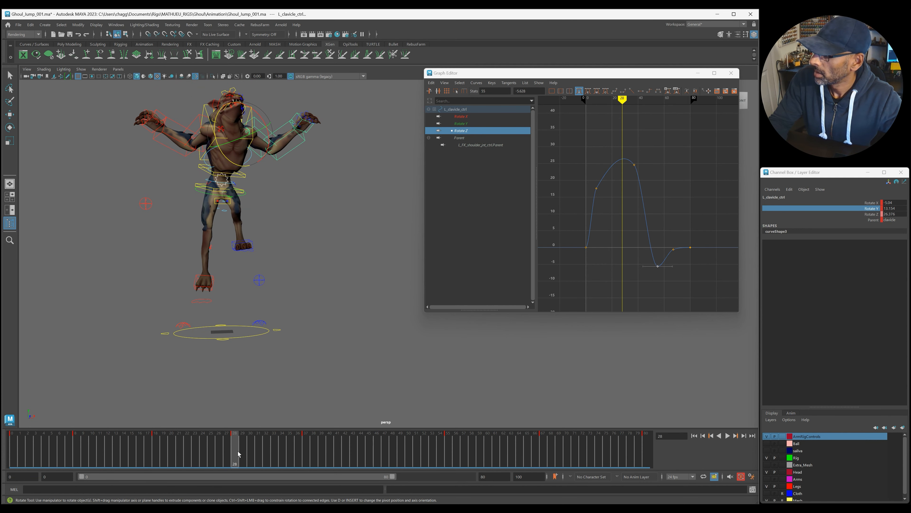
{"action": "left_click_drag", "start_coordinate": [216, 137], "coordinate": [213, 144]}
{"action": "left_click", "coordinate": [188, 450]}
{"action": "key", "text": "alt+v"}
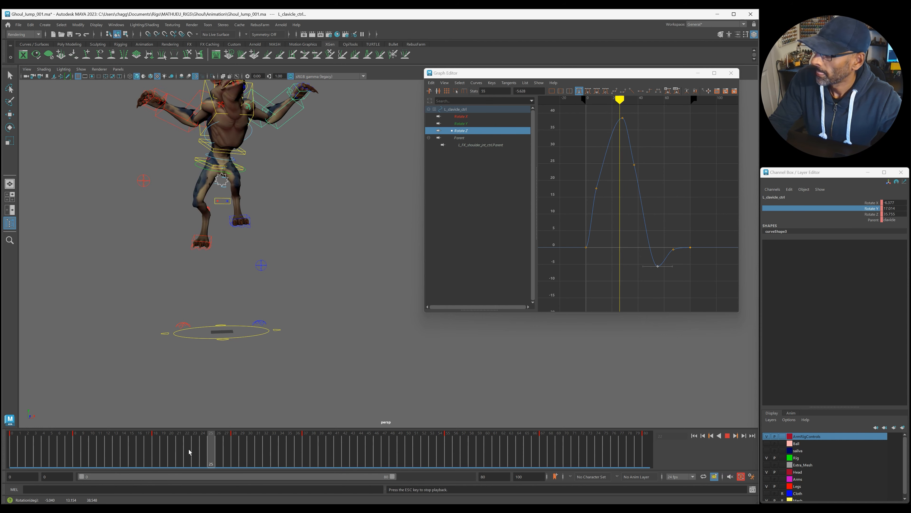
{"action": "left_click_drag", "start_coordinate": [234, 455], "coordinate": [305, 465]}
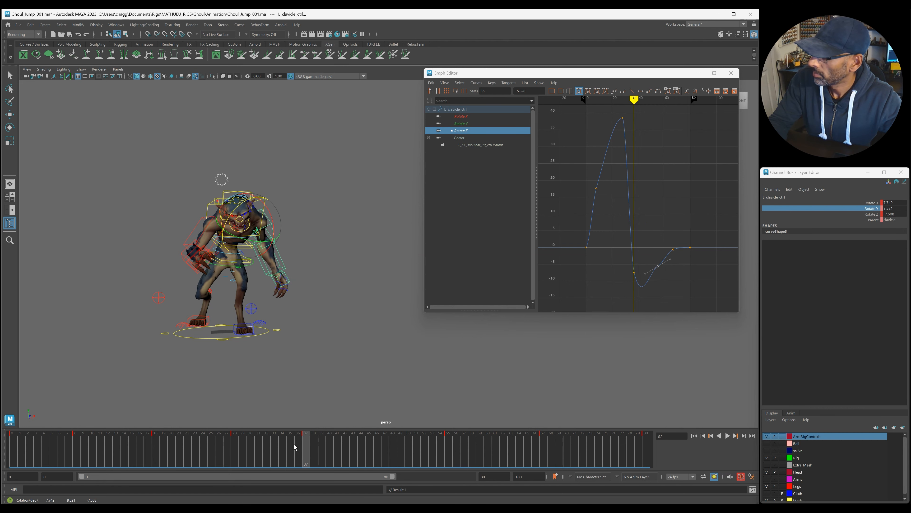
{"action": "key", "text": "alt+v"}
Set the left clavicle's Rotate Z to about -1 at frame 46 and -14.2 at frame 55, replaying the landing
{"action": "left_click_drag", "start_coordinate": [247, 458], "coordinate": [377, 460]}
{"action": "key", "text": "e"}
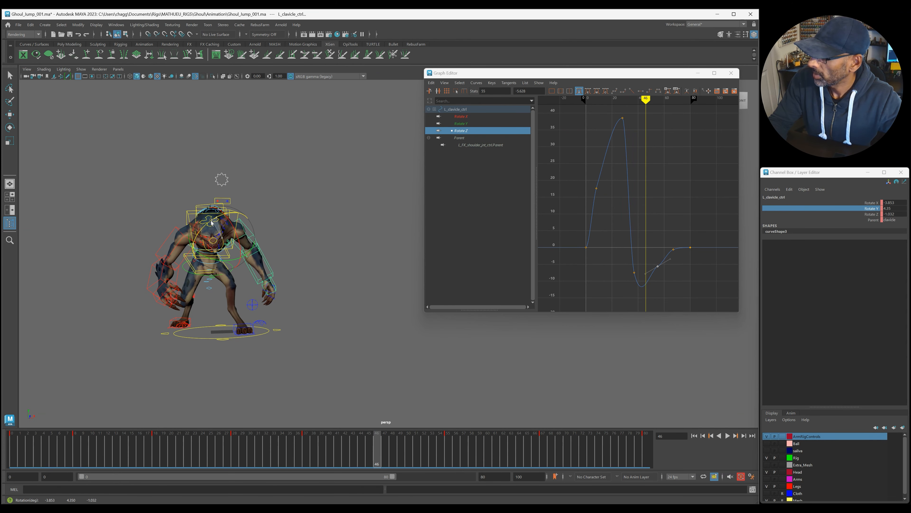
{"action": "left_click", "coordinate": [295, 452]}
{"action": "key", "text": "alt+v"}
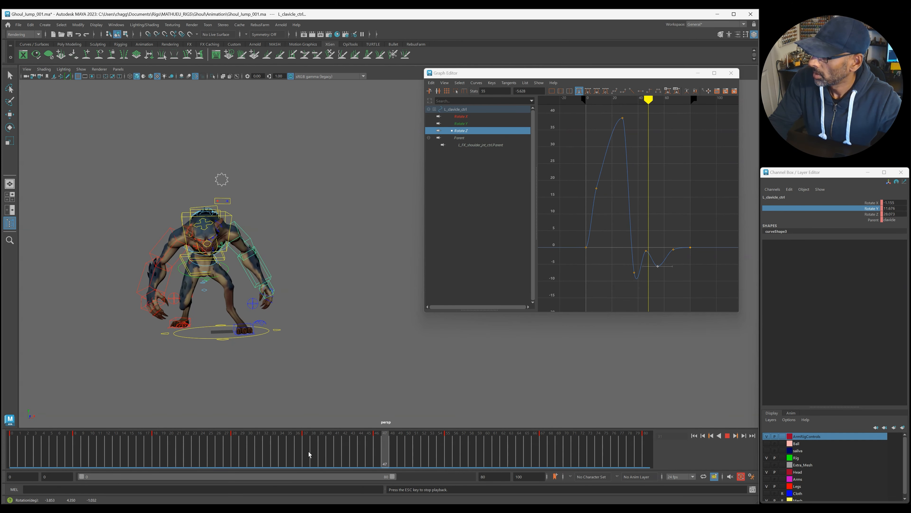
{"action": "left_click", "coordinate": [448, 461]}
{"action": "key", "text": "alt+v"}
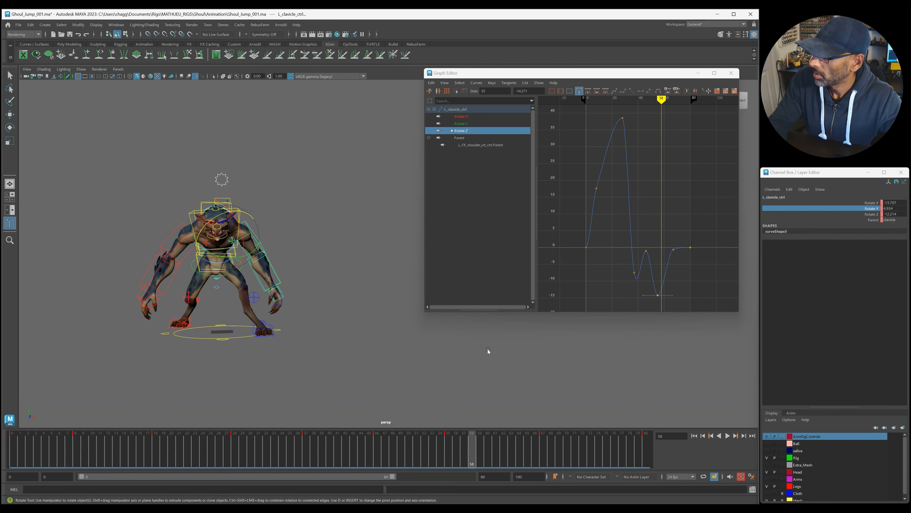
Delete the Rotate Z key at frame 46, smooth the tangent of the frame 55 key and replay
{"action": "left_click_drag", "start_coordinate": [652, 257], "coordinate": [652, 256]}
{"action": "key", "text": "Delete"}
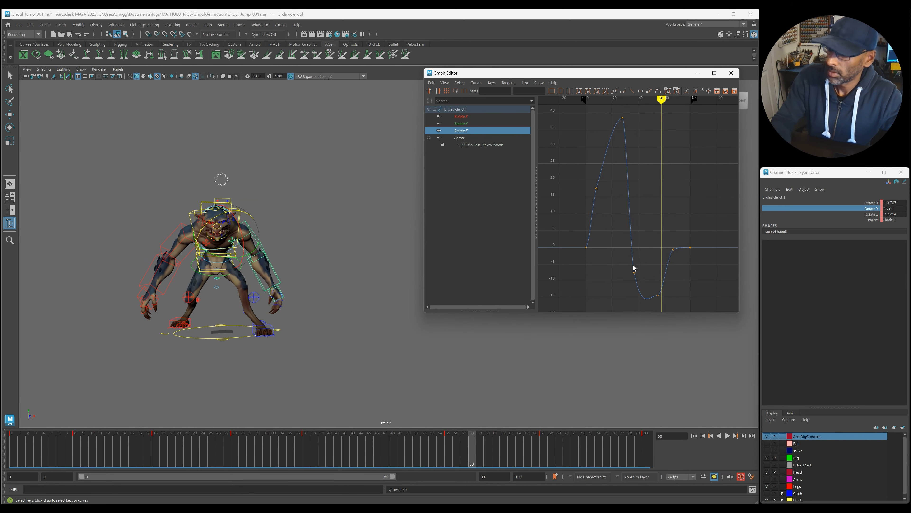
{"action": "middle_click", "coordinate": [658, 295]}
{"action": "key", "text": "alt+v"}
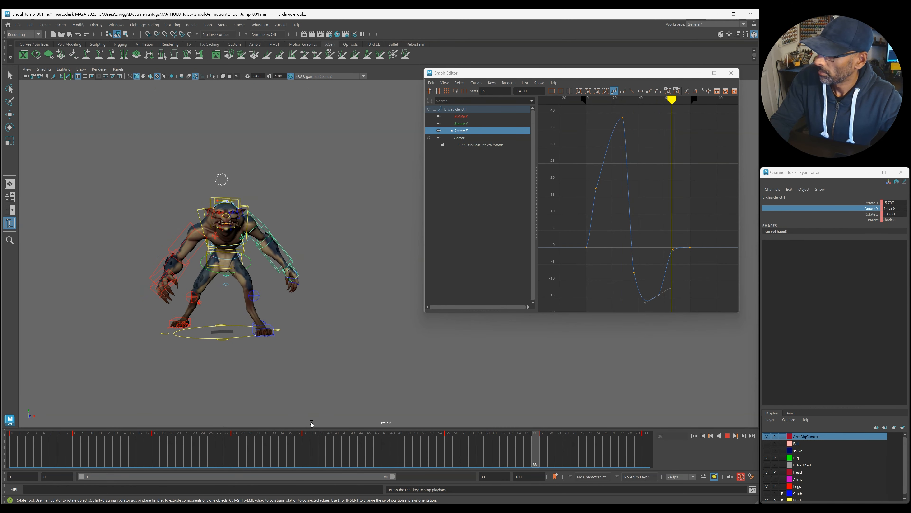
Review the landing from the side, delete the left clavicle's Rotate Z key at frame 55 and replay
{"action": "key", "text": "alt+v"}
{"action": "left_click_drag", "start_coordinate": [323, 406], "coordinate": [345, 385], "text": "alt"}
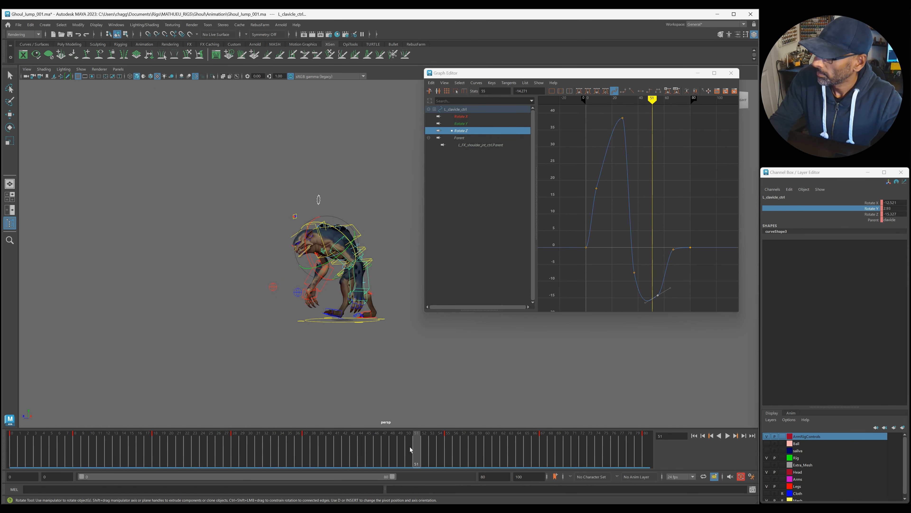
{"action": "key", "text": "alt+v"}
{"action": "left_click_drag", "start_coordinate": [448, 462], "coordinate": [552, 459]}
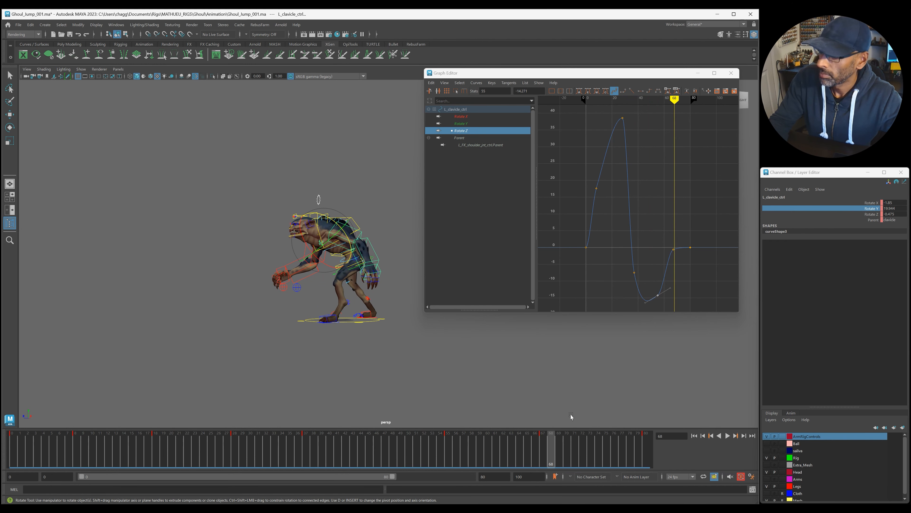
{"action": "left_click", "coordinate": [653, 234]}
{"action": "key", "text": "f"}
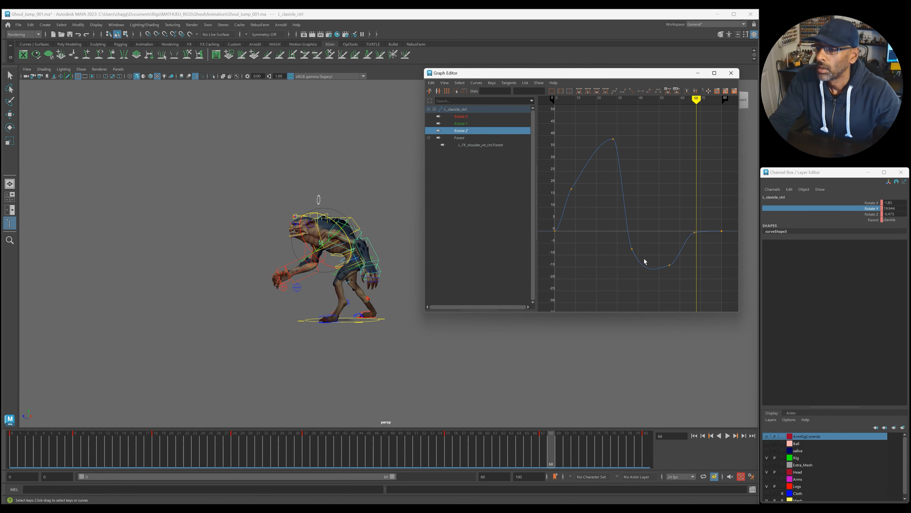
{"action": "key", "text": "Delete"}
{"action": "key", "text": "alt+v"}
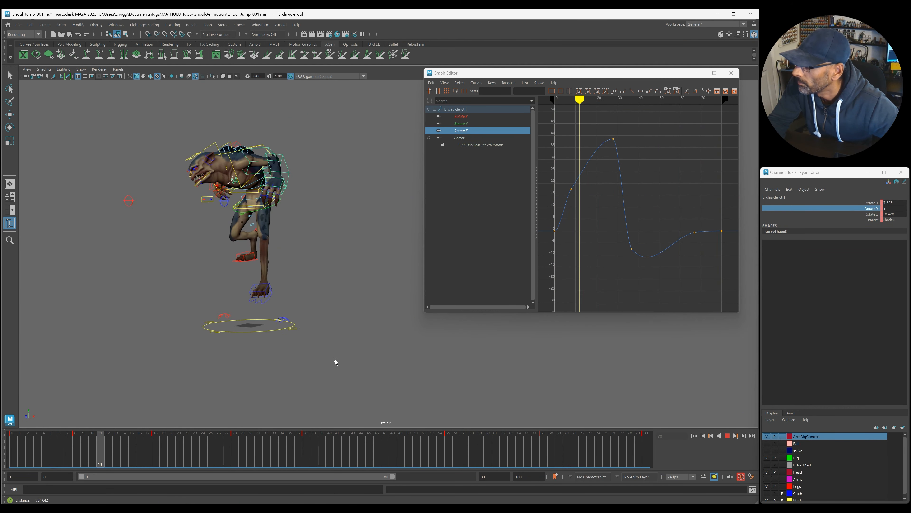
Rotate the left clavicle at frame 37 to about -19 in X and -12.8 in Y, and replay the landing
{"action": "left_click_drag", "start_coordinate": [236, 459], "coordinate": [306, 454]}
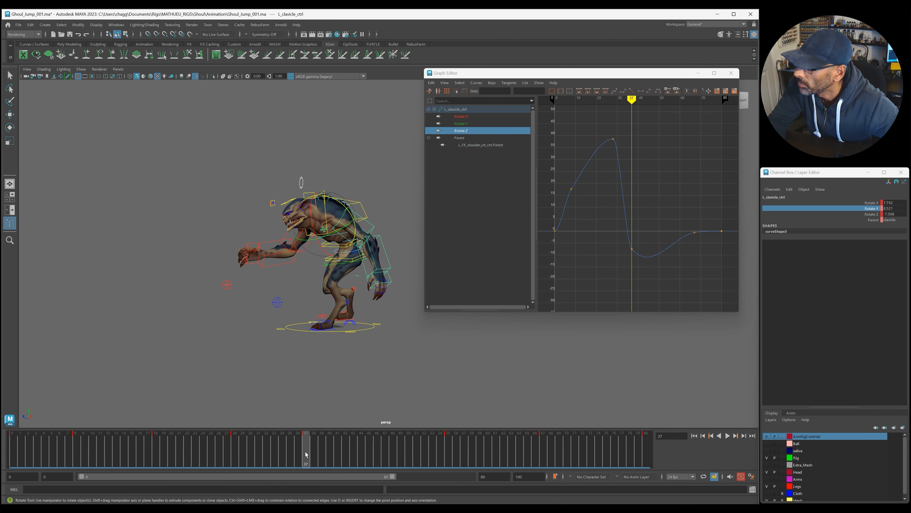
{"action": "left_click_drag", "start_coordinate": [322, 251], "coordinate": [333, 233]}
{"action": "key", "text": "alt+v"}
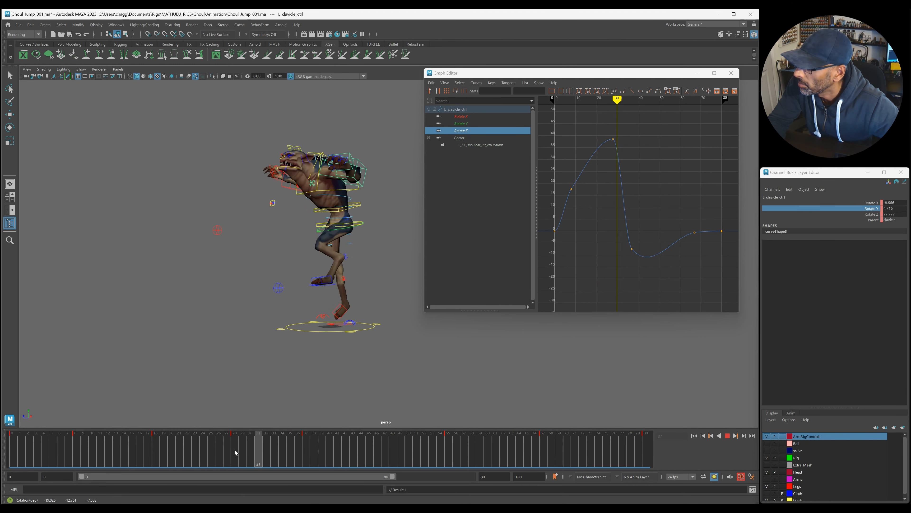
Set the left clavicle's Rotate X to about 15.5 at frame 55 and replay the landing from the side
{"action": "key", "text": "alt+v"}
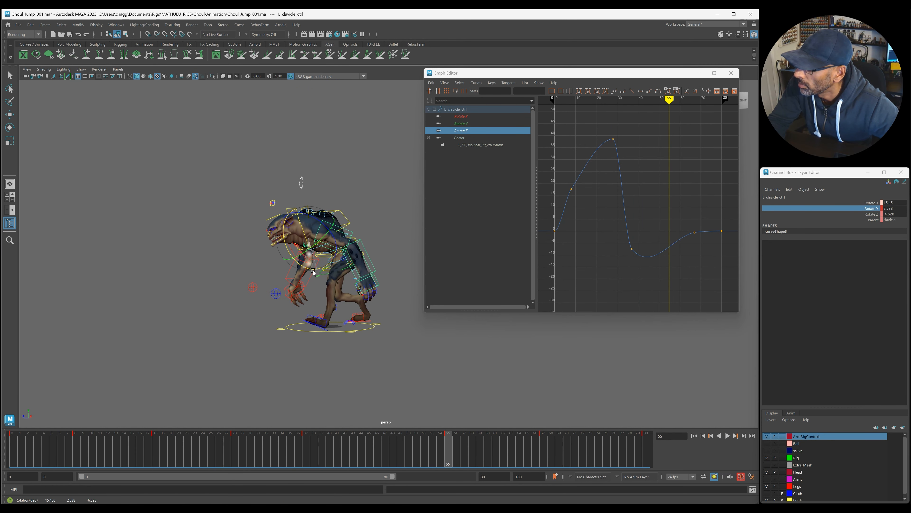
{"action": "left_click_drag", "start_coordinate": [261, 444], "coordinate": [325, 443]}
{"action": "key", "text": "alt+v"}
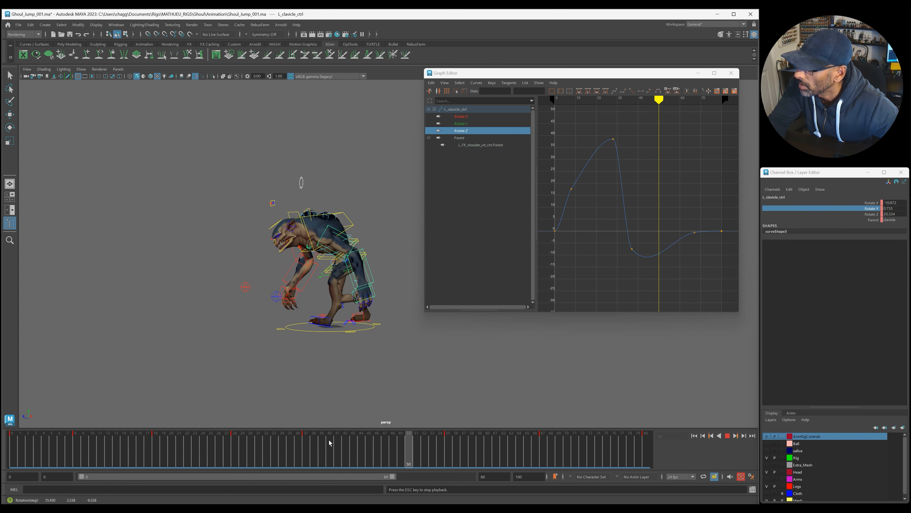
Delete all of the left clavicle's keys between frames 37 and 80
{"action": "key", "text": "alt+v"}
{"action": "left_click_drag", "start_coordinate": [368, 348], "coordinate": [309, 330], "text": "alt"}
{"action": "left_click", "coordinate": [216, 256]}
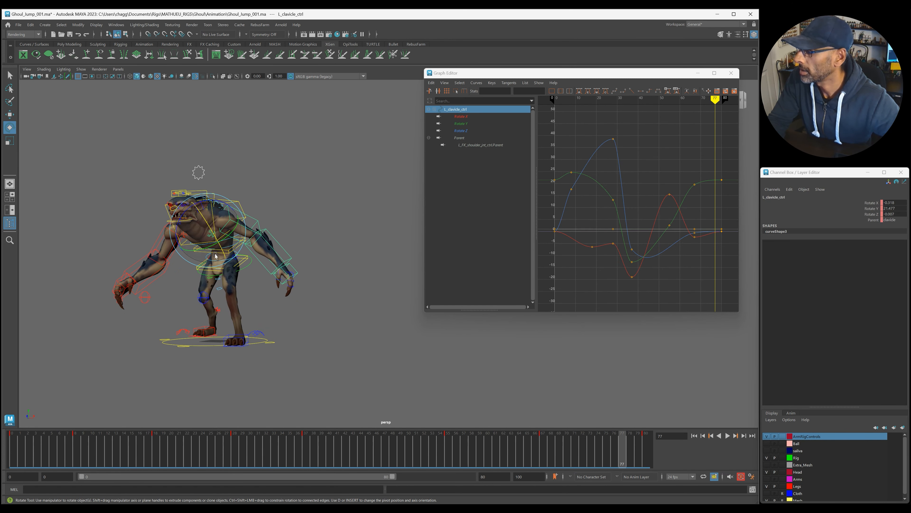
{"action": "left_click_drag", "start_coordinate": [433, 451], "coordinate": [345, 456], "text": "shift"}
{"action": "right_click", "coordinate": [565, 451]}
{"action": "left_click", "coordinate": [581, 359]}
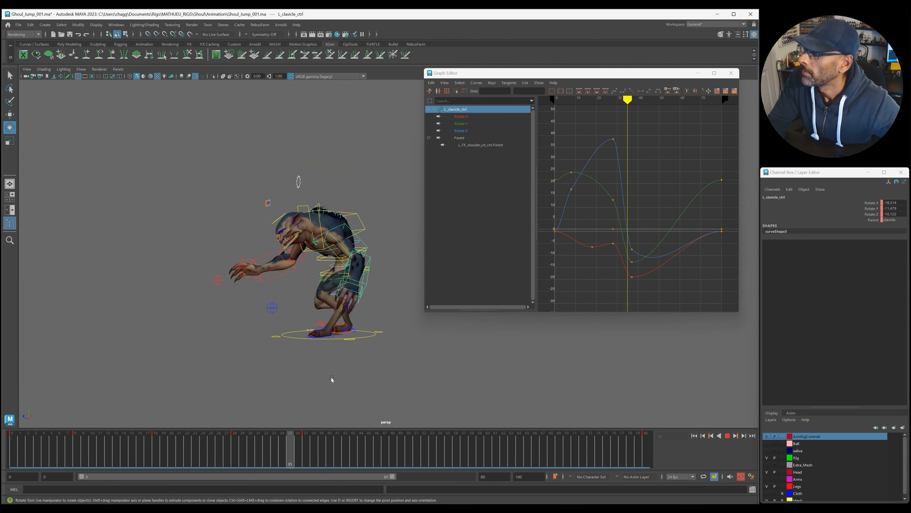
Rotate the left clavicle further in X and Y at frame 37, and replay the landing from the front and side
{"action": "left_click", "coordinate": [287, 450]}
{"action": "left_click_drag", "start_coordinate": [287, 450], "coordinate": [307, 452]}
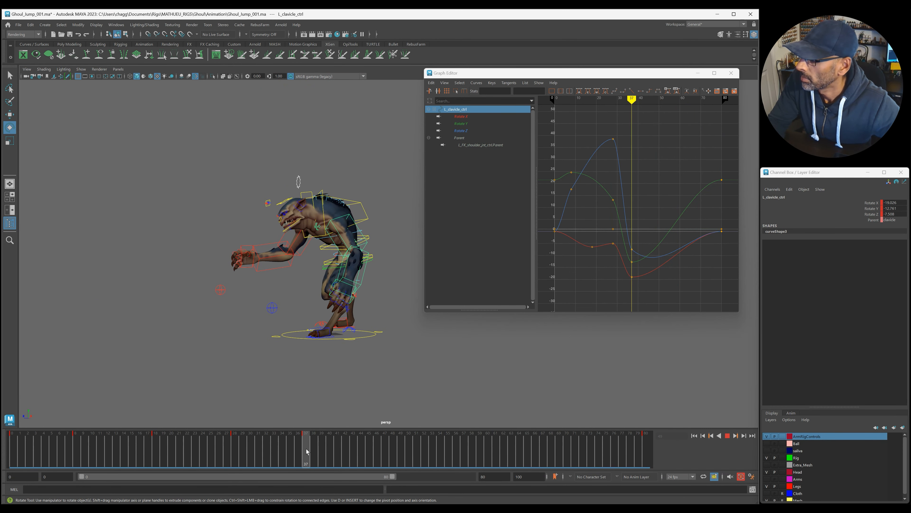
{"action": "left_click", "coordinate": [776, 214]}
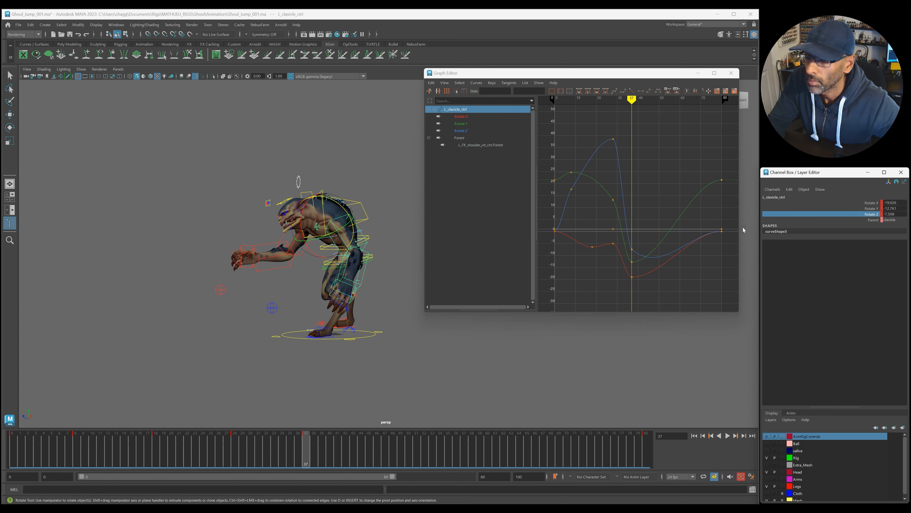
{"action": "left_click_drag", "start_coordinate": [319, 260], "coordinate": [225, 229]}
{"action": "left_click_drag", "start_coordinate": [305, 443], "coordinate": [345, 416]}
{"action": "left_click_drag", "start_coordinate": [267, 357], "coordinate": [244, 354], "text": "alt"}
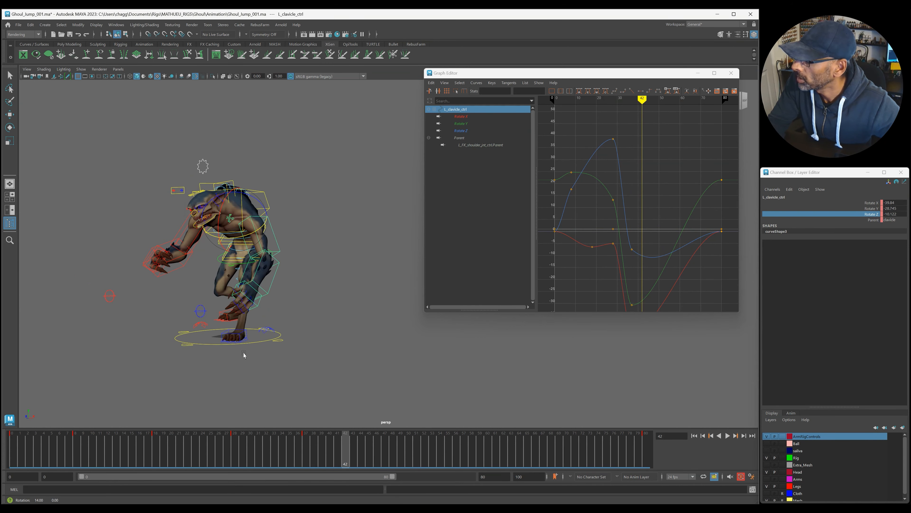
{"action": "key", "text": "alt+v"}
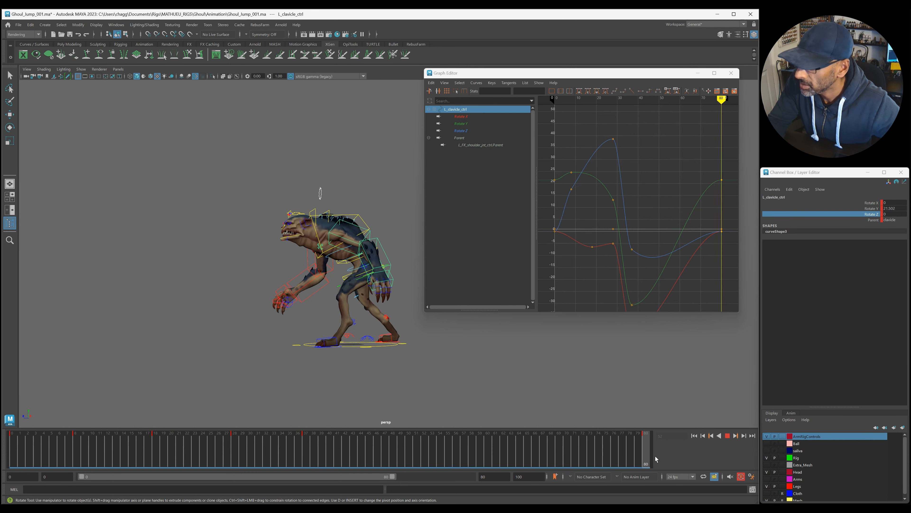
Copy the left clavicle's frame 80 pose to frame 50, key it, and replay the landing
{"action": "left_click_drag", "start_coordinate": [625, 459], "coordinate": [423, 447]}
{"action": "key", "text": "s"}
{"action": "left_click", "coordinate": [266, 447]}
{"action": "key", "text": "alt+v"}
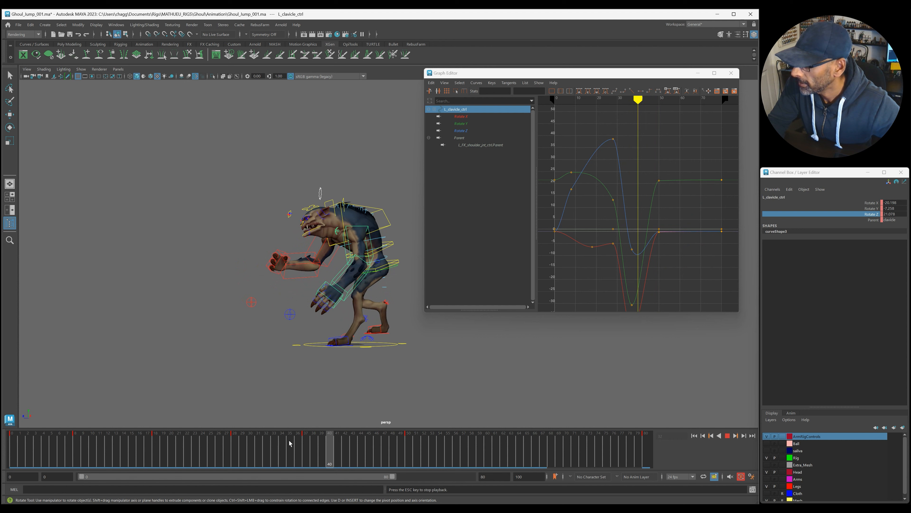
Rotate the left clavicle at frame 65 to about -18.6 in X, 7.2 in Y and -11.6 in Z, and replay the landing
{"action": "mouse_move", "coordinate": [309, 449]}
{"action": "left_mouse_down"}
{"action": "mouse_move", "coordinate": [403, 451]}
{"action": "mouse_move", "coordinate": [433, 463]}
{"action": "left_mouse_up"}
{"action": "left_click_drag", "start_coordinate": [504, 467], "coordinate": [524, 467]}
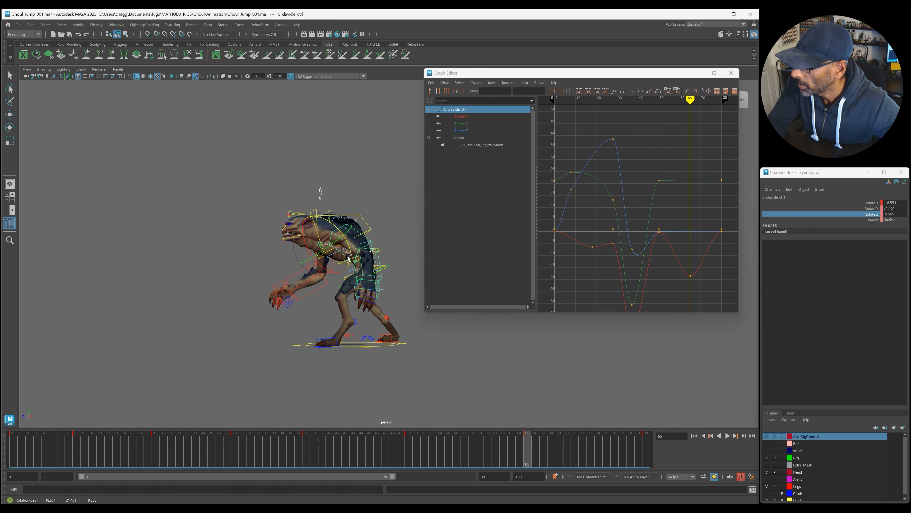
{"action": "left_click_drag", "start_coordinate": [527, 430], "coordinate": [321, 460]}
{"action": "key", "text": "alt+v"}
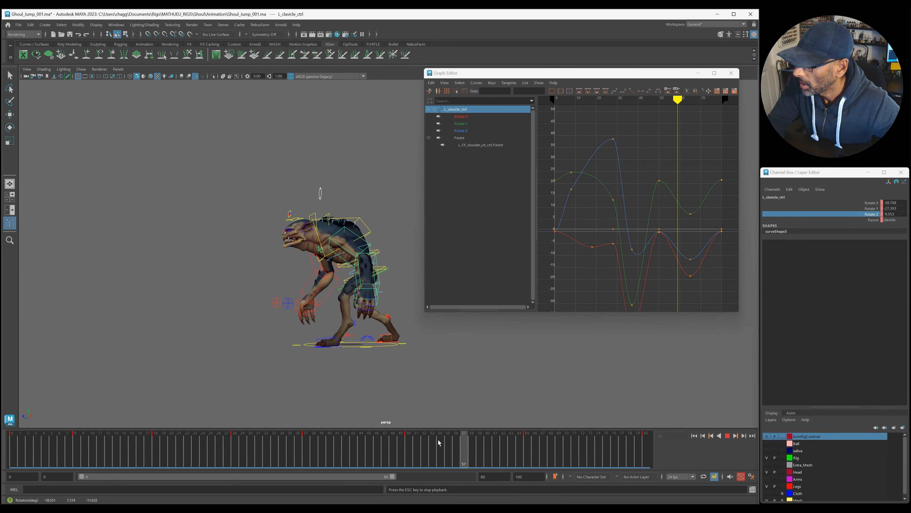
Rework the left clavicle's frame 65 rotation to about -15.6 in X, 9.3 in Y and -3 in Z, and replay the landing
{"action": "left_click_drag", "start_coordinate": [527, 456], "coordinate": [604, 462]}
{"action": "mouse_move", "coordinate": [360, 456]}
{"action": "left_mouse_down"}
{"action": "mouse_move", "coordinate": [250, 456]}
{"action": "mouse_move", "coordinate": [340, 426]}
{"action": "left_mouse_up"}
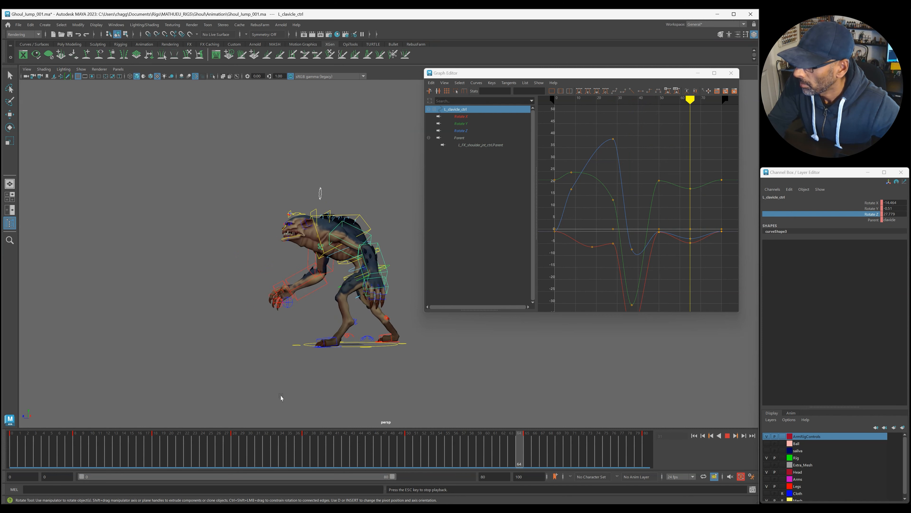
{"action": "left_click_drag", "start_coordinate": [488, 463], "coordinate": [506, 465]}
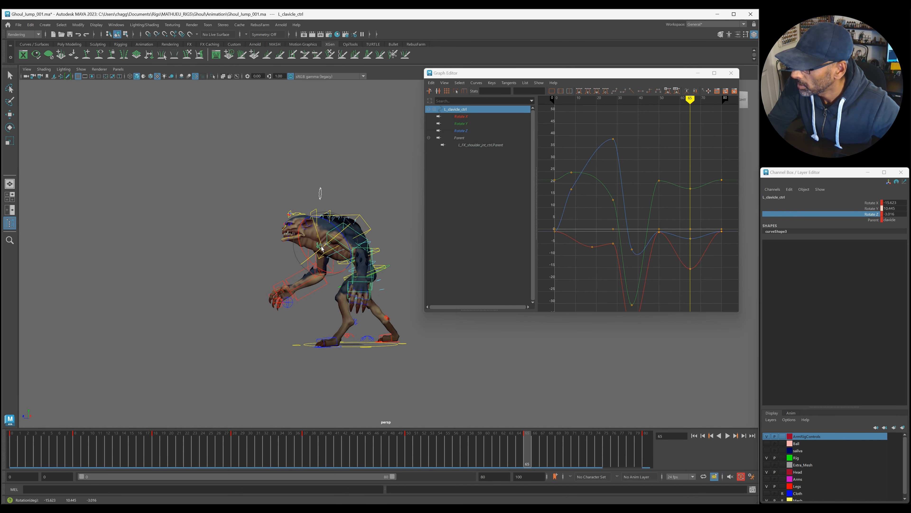
{"action": "mouse_move", "coordinate": [527, 452]}
{"action": "left_mouse_down"}
{"action": "mouse_move", "coordinate": [382, 449]}
{"action": "mouse_move", "coordinate": [419, 448]}
{"action": "left_mouse_up"}
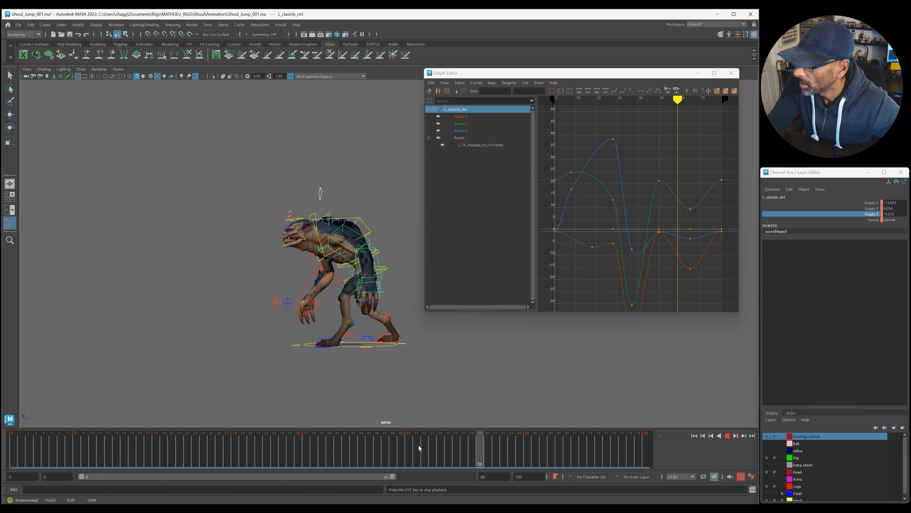
{"action": "key", "text": "alt+v"}
Examine the arm motion in playback from a three-quarter front view, with the Graph Editor moved clear of the ghoul
{"action": "left_click_drag", "start_coordinate": [375, 372], "coordinate": [452, 385], "text": "alt"}
{"action": "left_click_drag", "start_coordinate": [299, 350], "coordinate": [363, 361], "text": "alt"}
{"action": "middle_click_drag", "start_coordinate": [363, 361], "coordinate": [438, 362], "text": "alt"}
{"action": "right_click_drag", "start_coordinate": [438, 362], "coordinate": [387, 423], "text": "alt"}
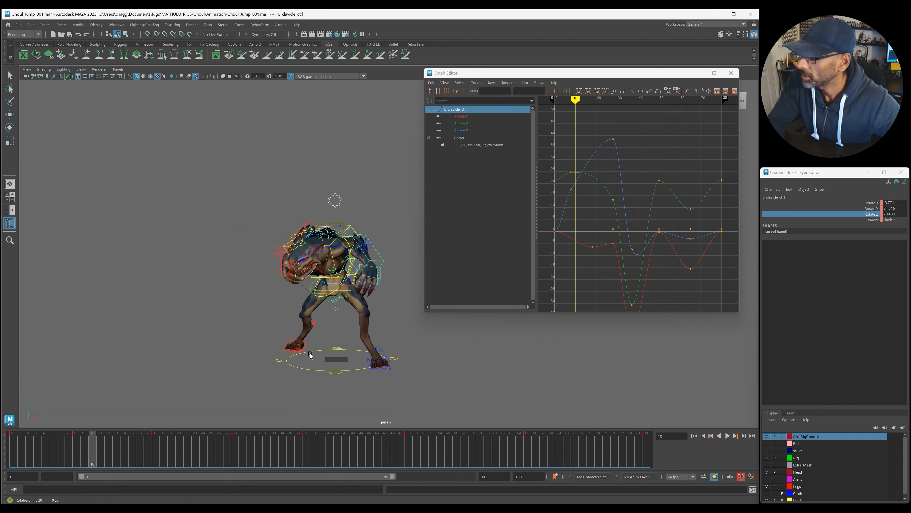
{"action": "left_click_drag", "start_coordinate": [481, 73], "coordinate": [531, 89]}
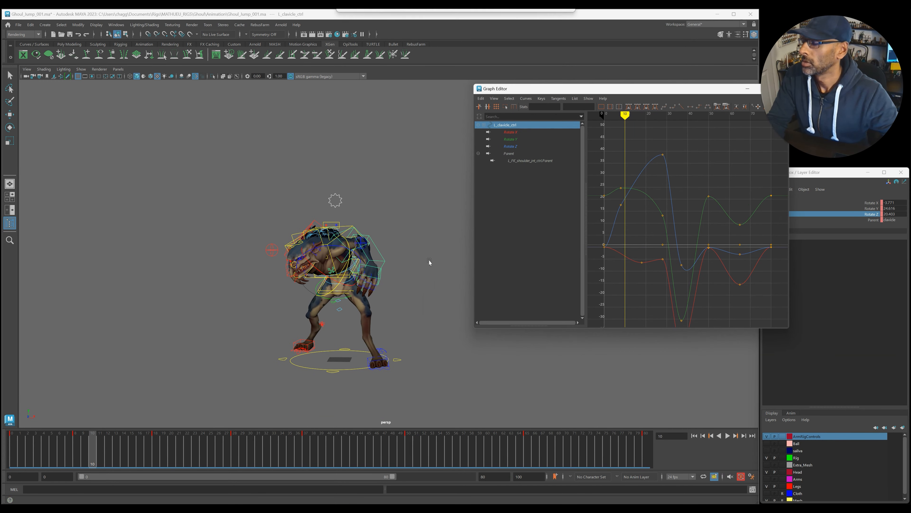
{"action": "middle_click_drag", "start_coordinate": [350, 378], "coordinate": [337, 384], "text": "alt"}
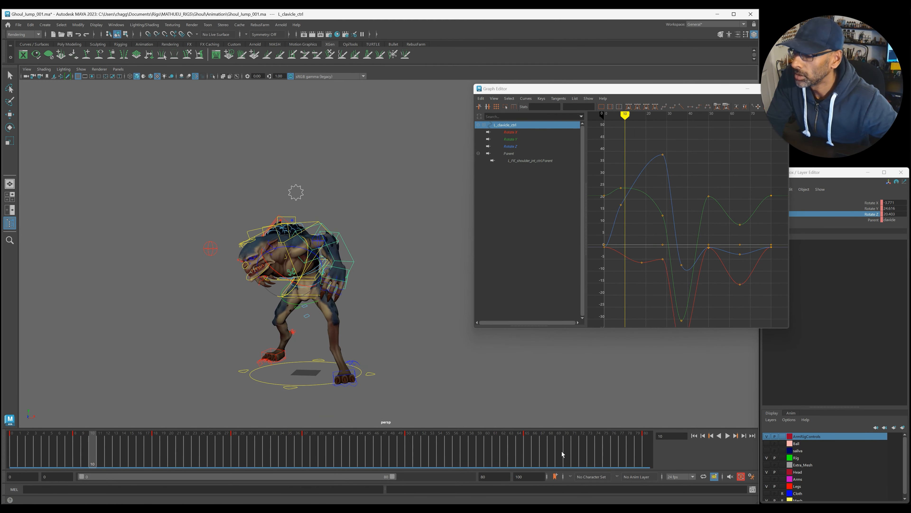
{"action": "key", "text": "alt+v"}
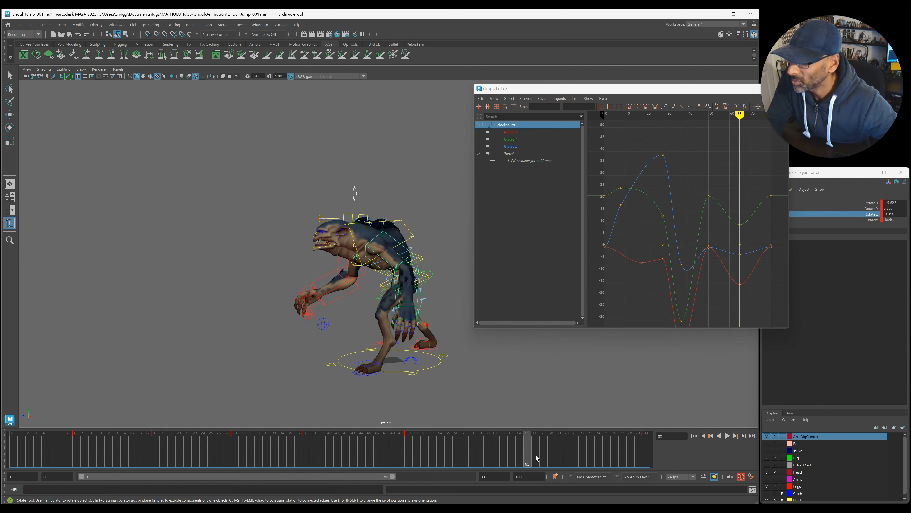
Delete the left clavicle's key at frame 65 and replay the jump
{"action": "right_click", "coordinate": [526, 458]}
{"action": "left_click", "coordinate": [549, 344]}
{"action": "key", "text": "alt+v"}
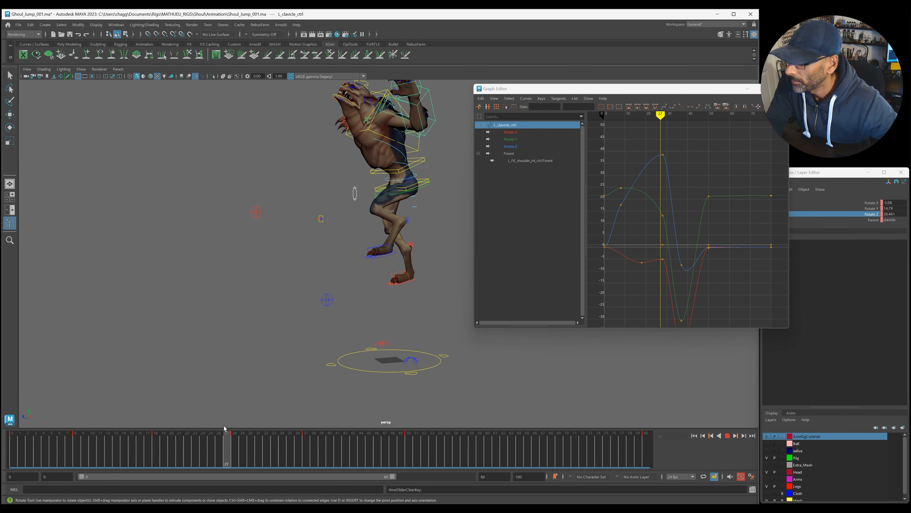
Move the left clavicle's frame 50 key to frame 58 and replay the landing
{"action": "left_click_drag", "start_coordinate": [283, 455], "coordinate": [304, 456]}
{"action": "left_click_drag", "start_coordinate": [411, 453], "coordinate": [222, 453]}
{"action": "key", "text": "alt+v"}
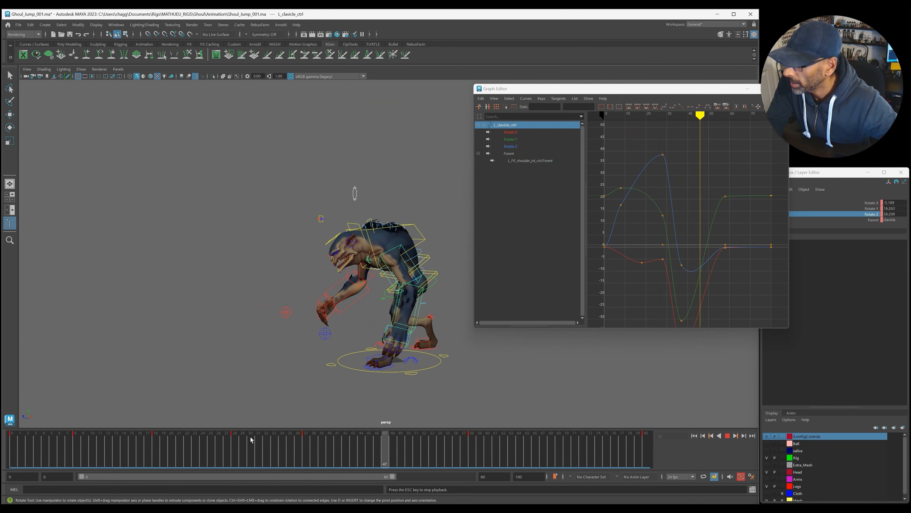
{"action": "key", "text": "alt+v"}
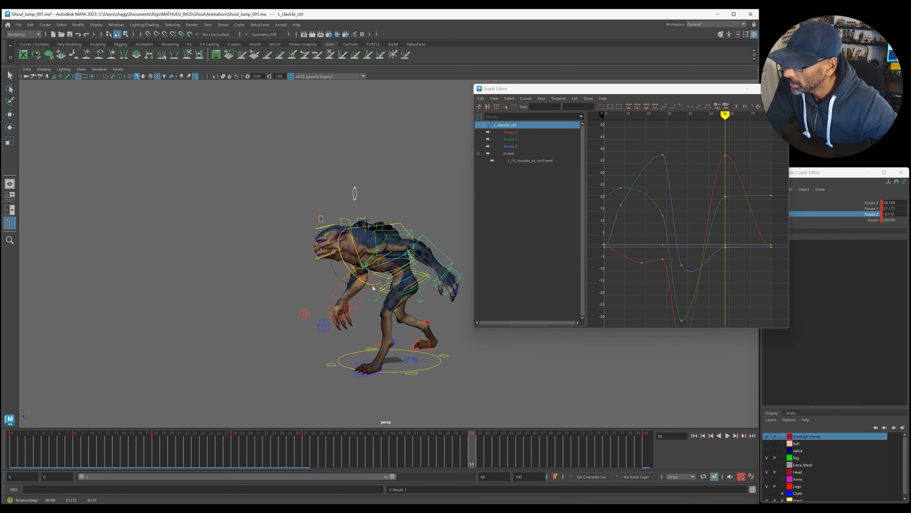
Review the jump's landing in playback and key the left clavicle control at frame 70
{"action": "left_click_drag", "start_coordinate": [446, 450], "coordinate": [272, 450]}
{"action": "key", "text": "alt+v"}
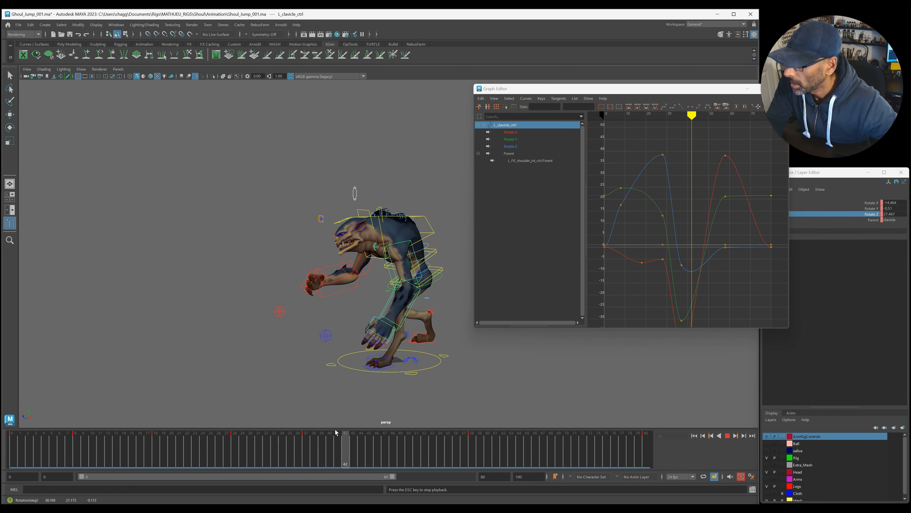
{"action": "key", "text": "alt+v"}
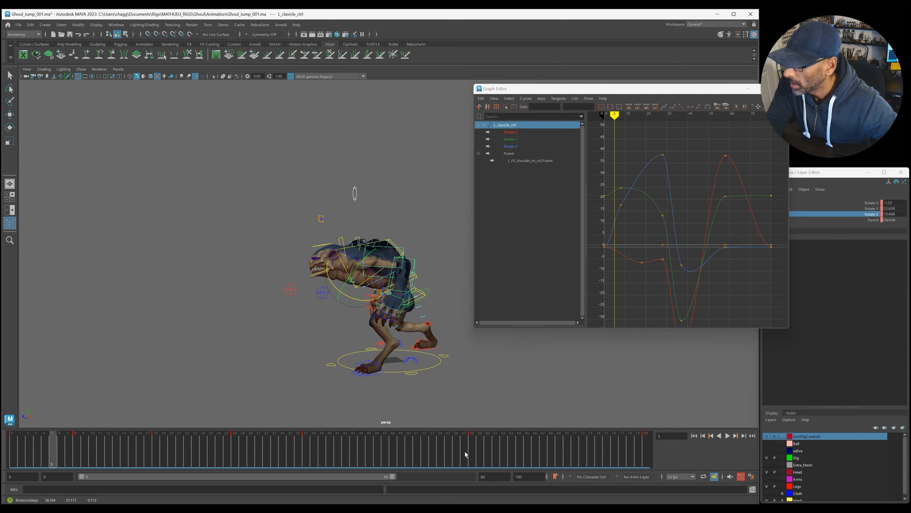
{"action": "key", "text": "alt+v"}
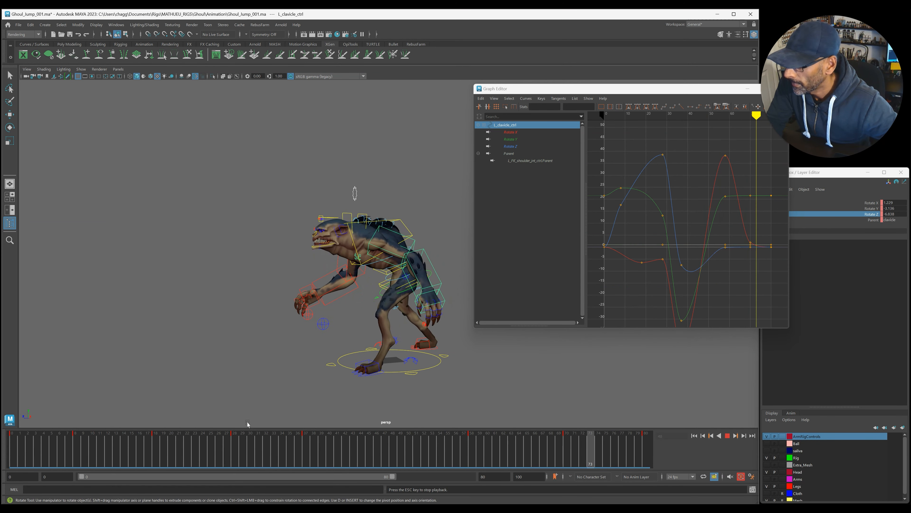
Apply spline tangents to the left clavicle's Rotate Y and Rotate Z keys at frame 58 and play back the motion
{"action": "left_click", "coordinate": [567, 455]}
{"action": "left_click_drag", "start_coordinate": [714, 181], "coordinate": [740, 251]}
{"action": "key", "text": "alt+v"}
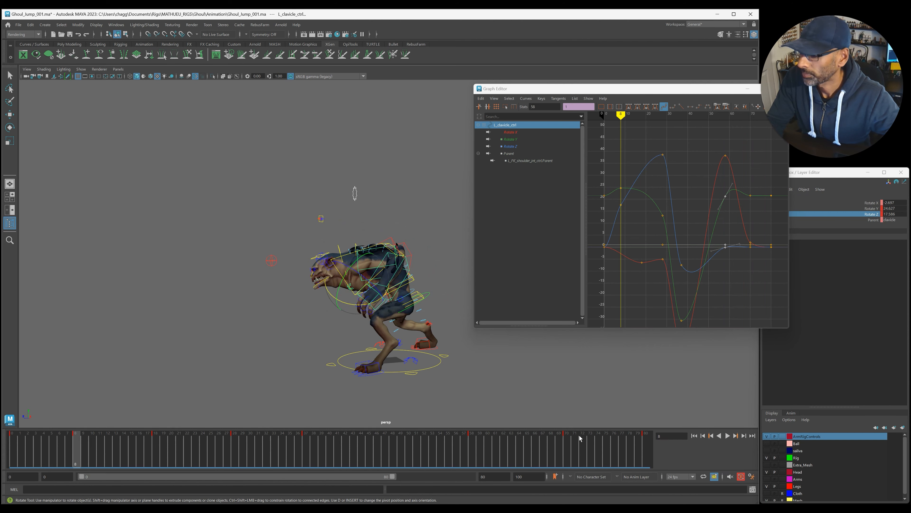
Shift the left clavicle's keys from frame 58 to frame 55 and replay the animation
{"action": "key", "text": "Escape"}
{"action": "left_click_drag", "start_coordinate": [464, 460], "coordinate": [472, 459], "text": "shift"}
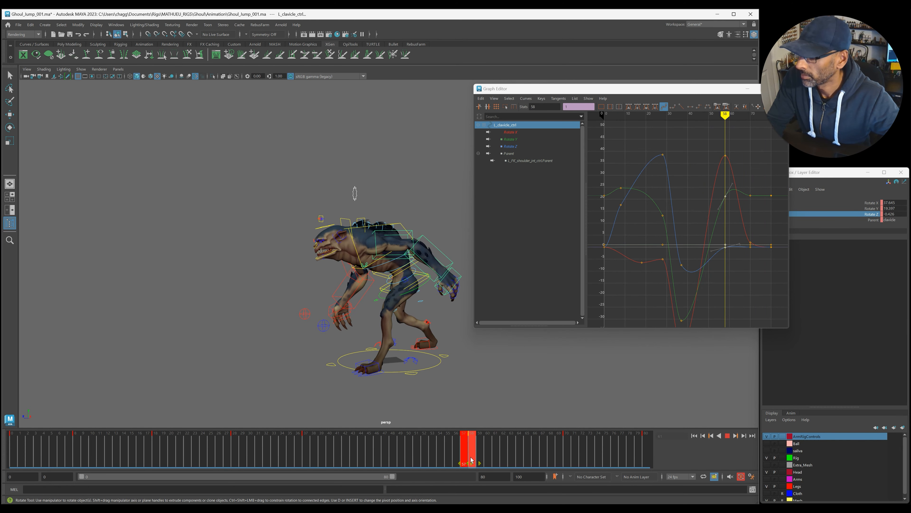
{"action": "left_click", "coordinate": [444, 453]}
{"action": "key", "text": "alt+v"}
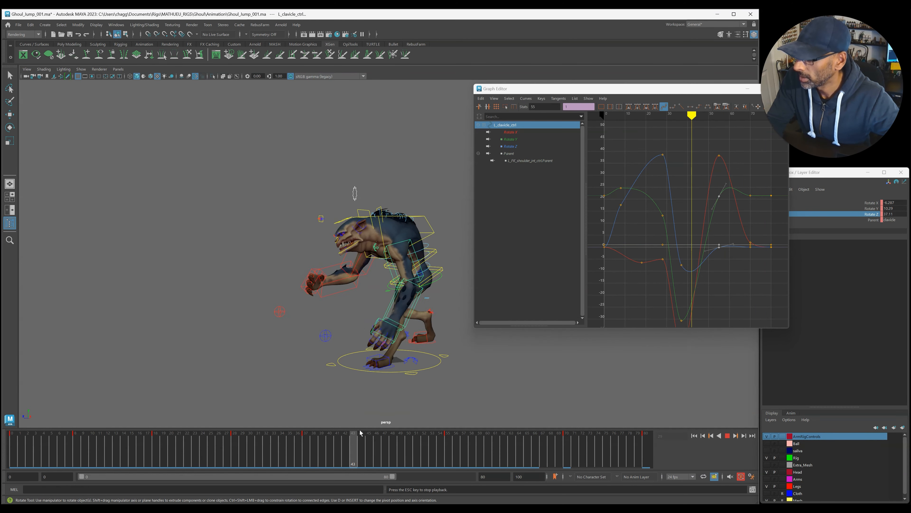
Lower the left clavicle's Rotate X key at frame 55 to about 16.7 with auto tangents
{"action": "left_click", "coordinate": [448, 450]}
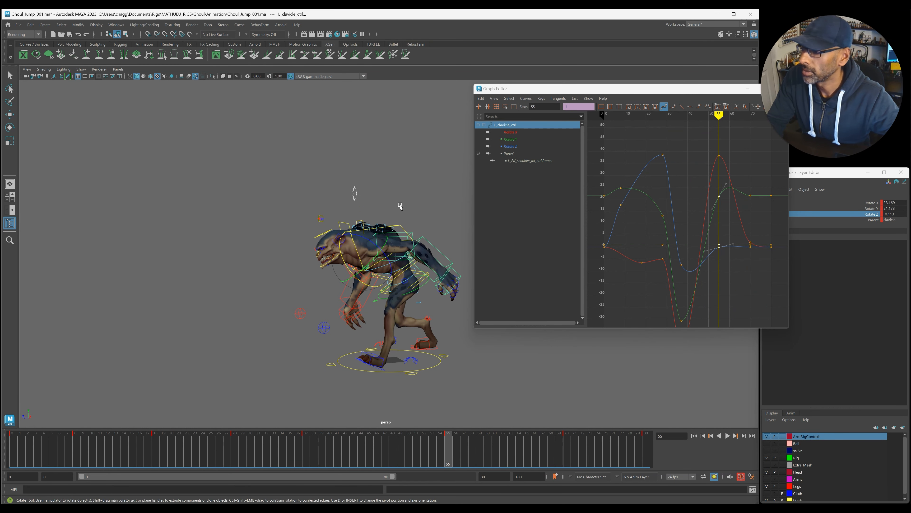
{"action": "left_click", "coordinate": [519, 133]}
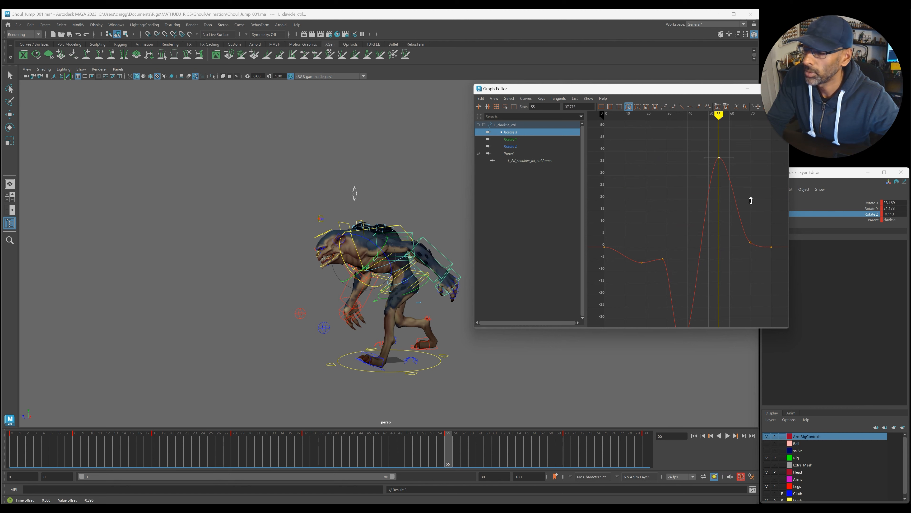
{"action": "key", "text": "a"}
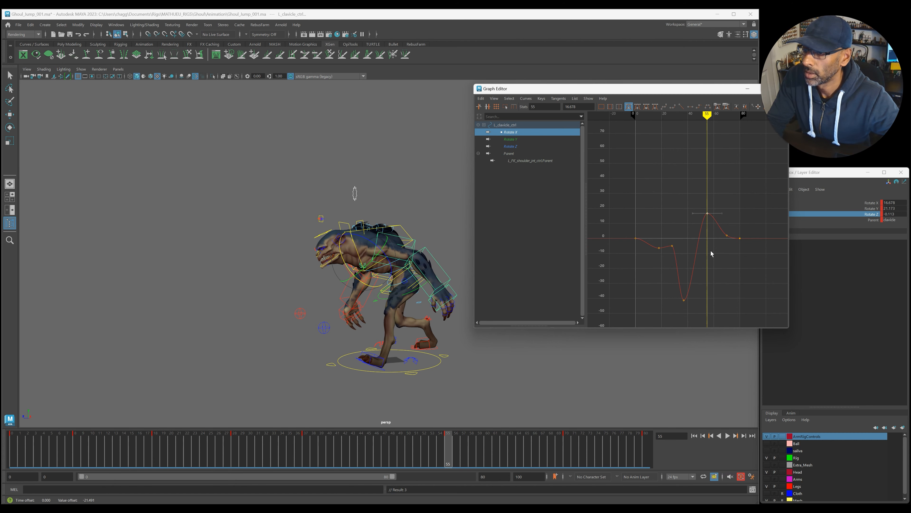
Raise the left clavicle's Rotate X key at frame 37 to about -20.2 and check it in playback
{"action": "left_click", "coordinate": [259, 449]}
{"action": "key", "text": "alt+v"}
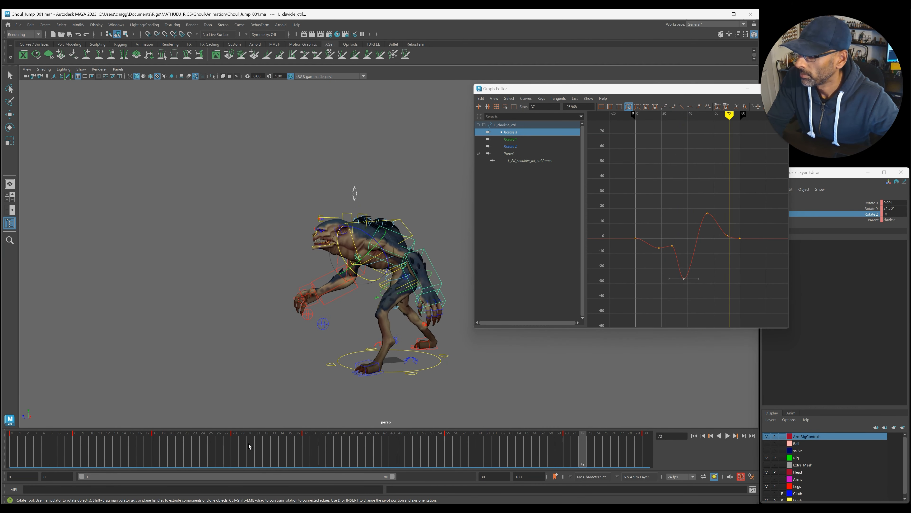
{"action": "left_click", "coordinate": [236, 449]}
{"action": "left_click_drag", "start_coordinate": [240, 450], "coordinate": [317, 467]}
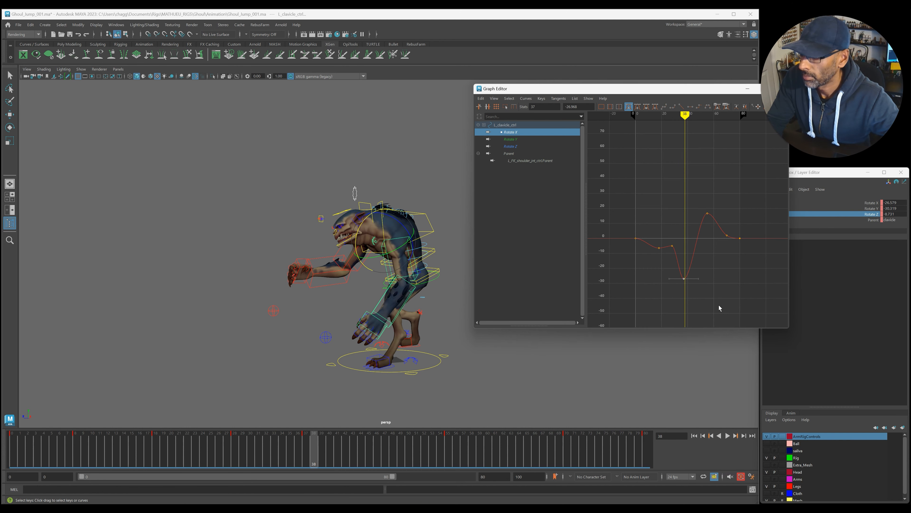
{"action": "middle_click_drag", "start_coordinate": [716, 305], "coordinate": [720, 293], "text": "shift"}
{"action": "key", "text": "alt+v"}
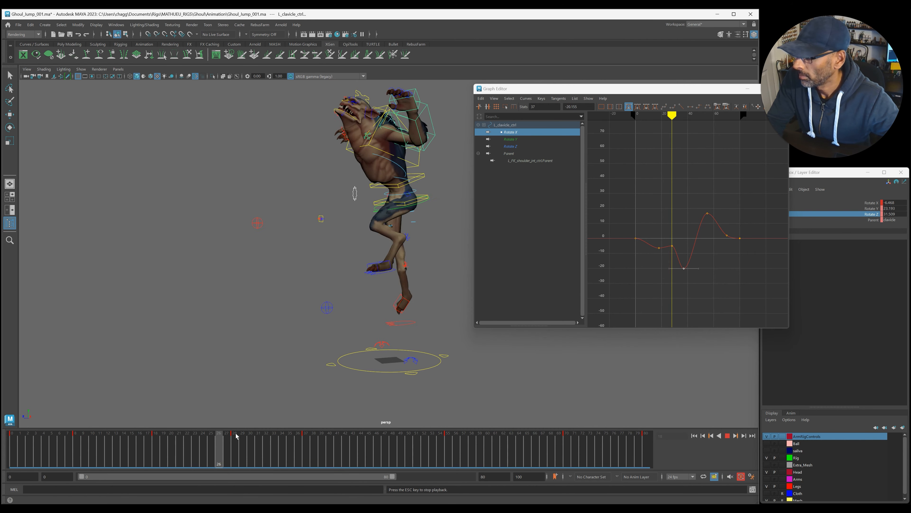
{"action": "key", "text": "Escape"}
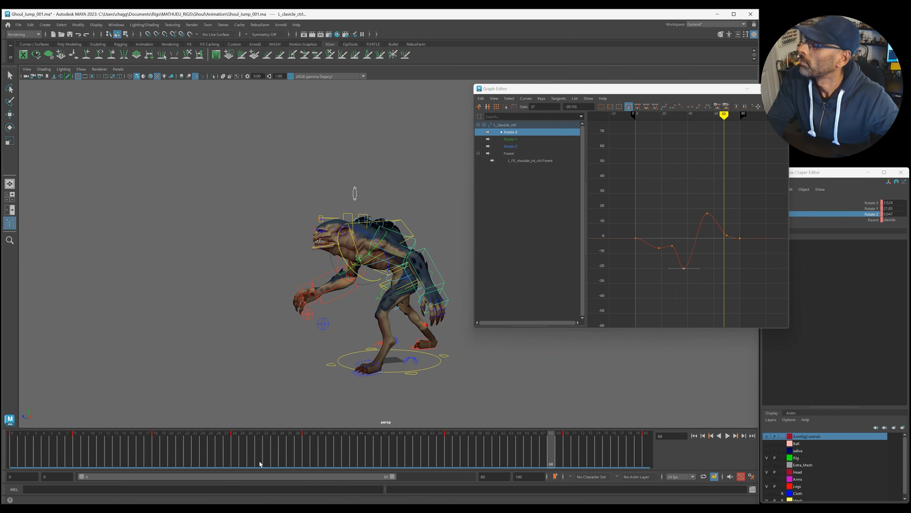
From a front view, rotate the left clavicle at frame 37 to a Rotate Z of about -20.3
{"action": "key", "text": "alt+v"}
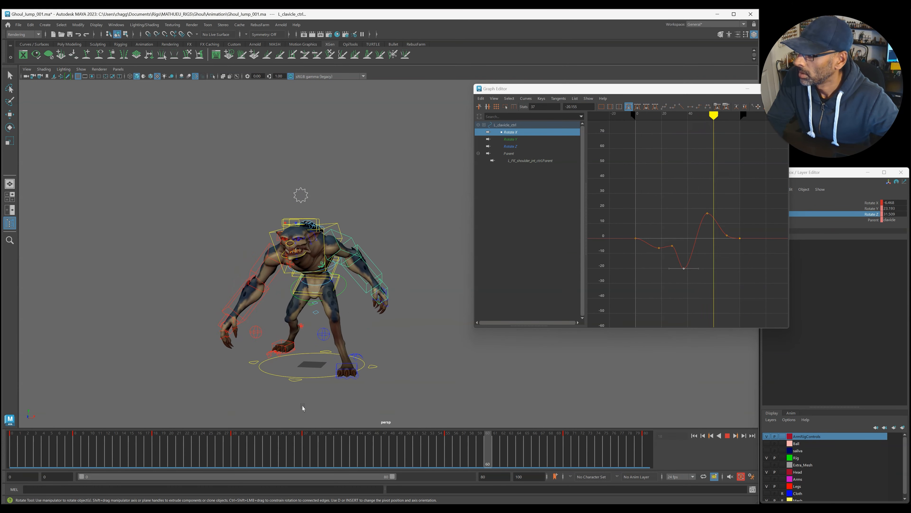
{"action": "key", "text": "alt+v"}
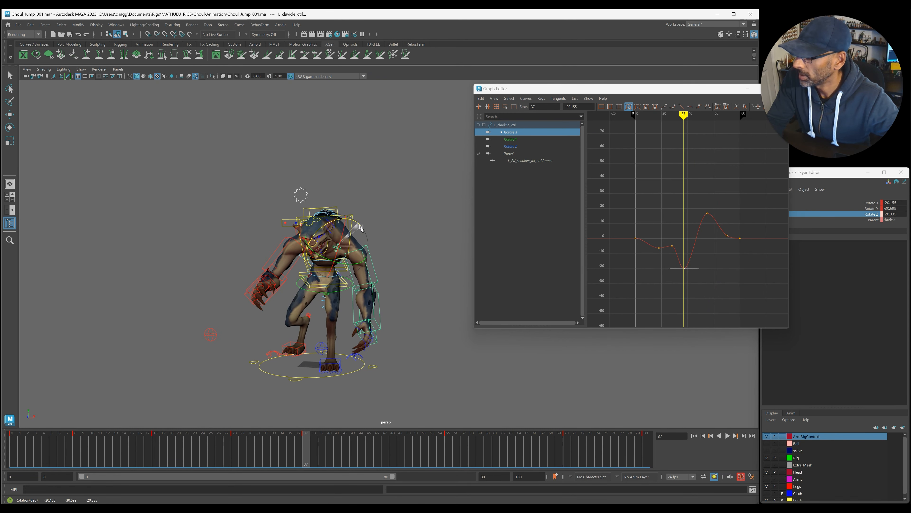
{"action": "key", "text": "alt+v"}
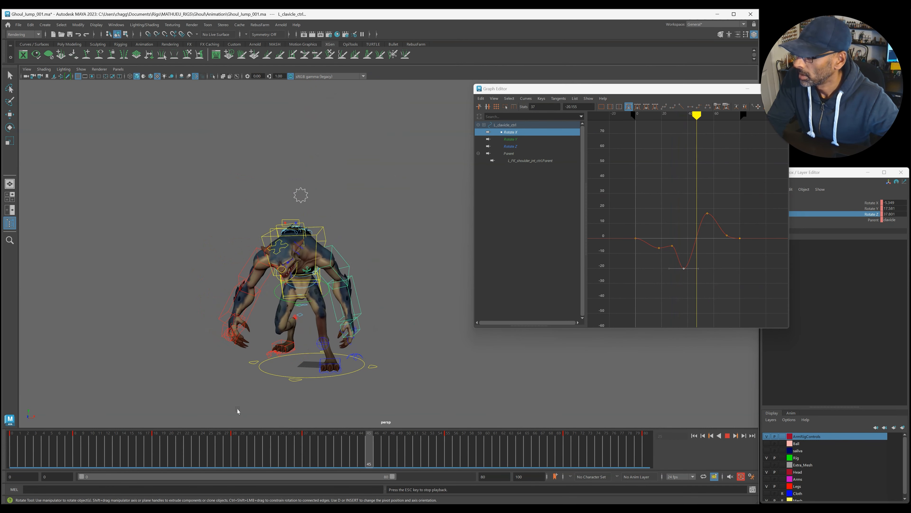
Rotate the left clavicle at frame 55 to a Rotate Z of about 12 and review the landing
{"action": "left_click", "coordinate": [441, 451]}
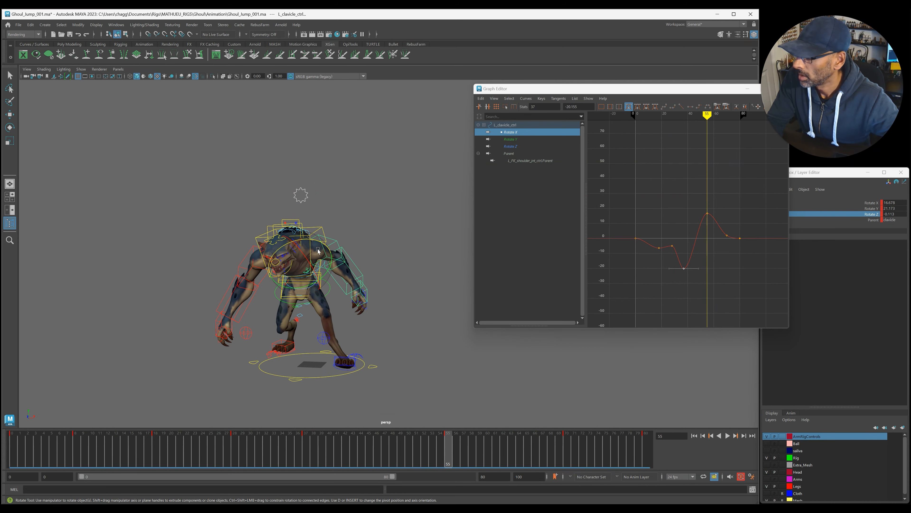
{"action": "left_click_drag", "start_coordinate": [316, 242], "coordinate": [312, 240]}
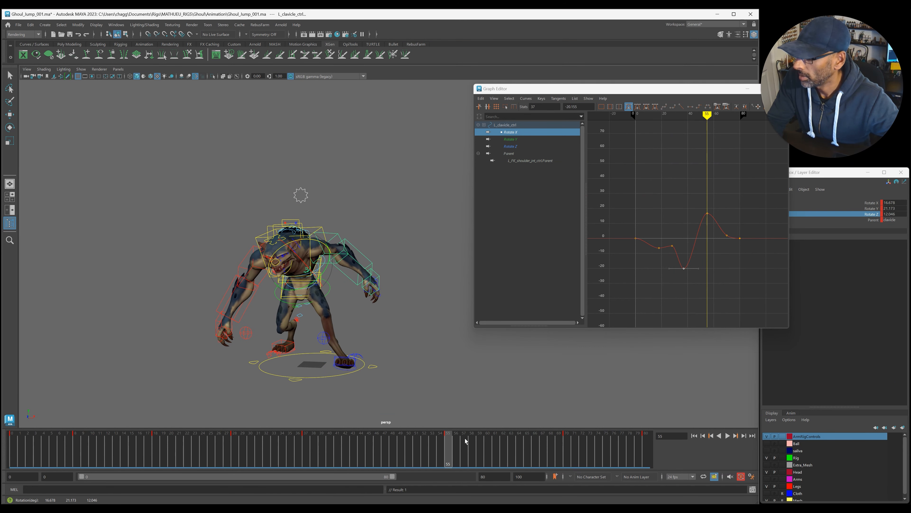
{"action": "left_click_drag", "start_coordinate": [466, 441], "coordinate": [299, 447]}
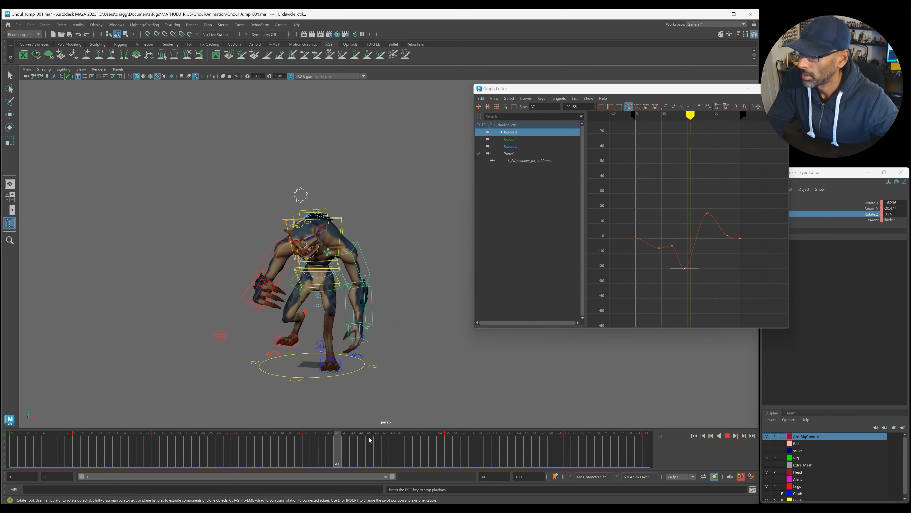
{"action": "left_click", "coordinate": [420, 455]}
Key the left clavicle at frame 47 with rotations of about 13.9, 14.0 and 8.0 in X, Y and Z
{"action": "left_click_drag", "start_coordinate": [449, 459], "coordinate": [344, 457]}
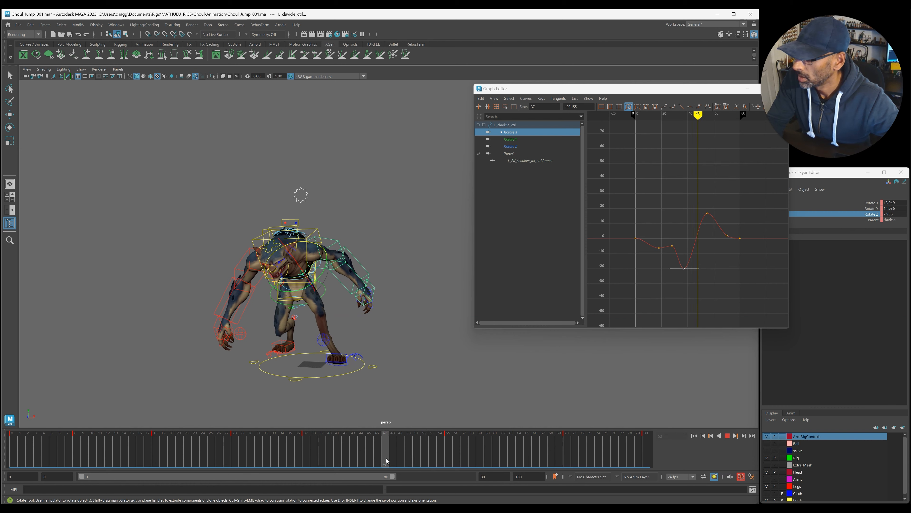
{"action": "left_click_drag", "start_coordinate": [381, 459], "coordinate": [277, 451]}
{"action": "key", "text": "alt+v"}
{"action": "key", "text": "alt+v"}
{"action": "left_click_drag", "start_coordinate": [380, 395], "coordinate": [295, 384], "text": "alt"}
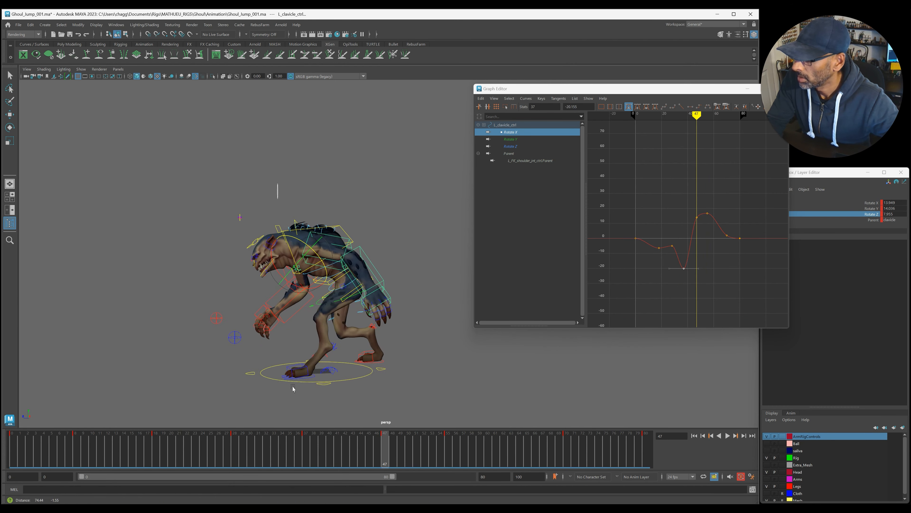
{"action": "key", "text": "alt+v"}
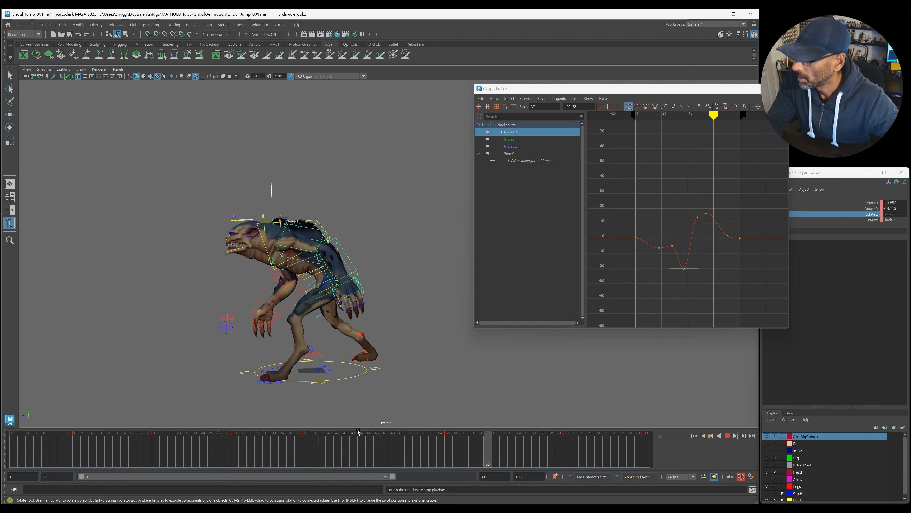
Lower the left clavicle's Rotate X key at frame 47 to about 9.35 and play back the result
{"action": "left_click", "coordinate": [386, 452]}
{"action": "left_click", "coordinate": [697, 217]}
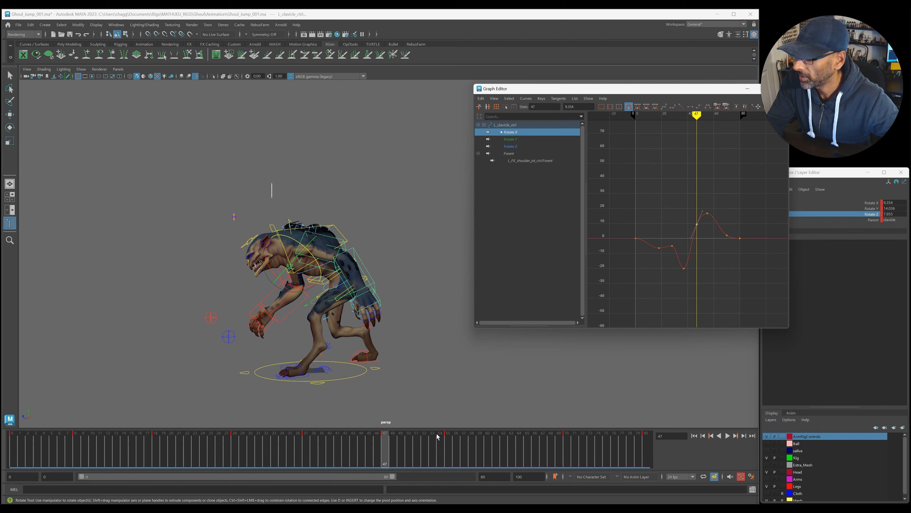
{"action": "key", "text": "alt+v"}
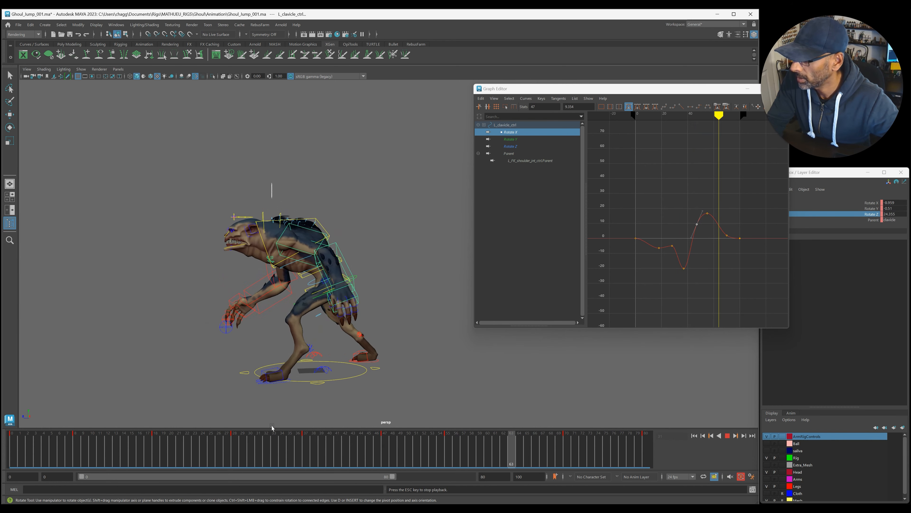
Move the left clavicle's keys from frame 55 to frame 58 and replay the animation
{"action": "left_click", "coordinate": [449, 456]}
{"action": "key", "text": "alt+v"}
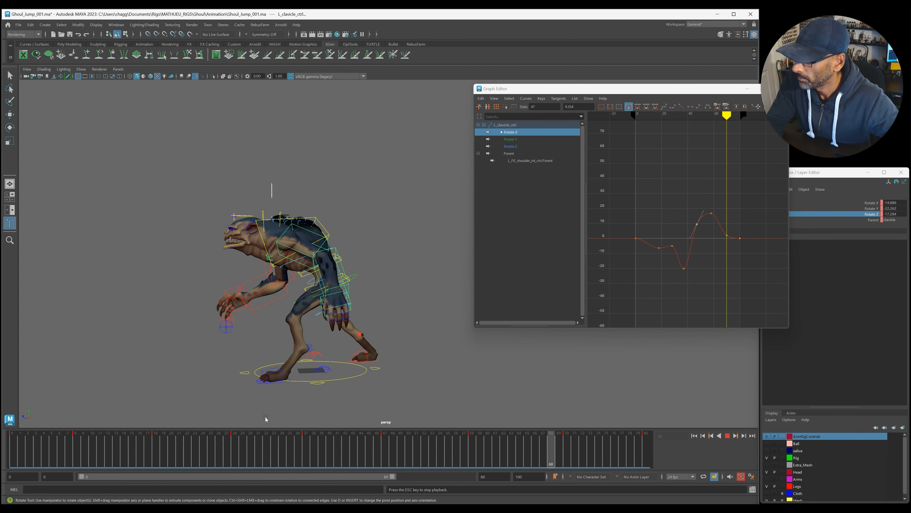
Move the left clavicle's keys from frame 70 to frame 69
{"action": "left_click", "coordinate": [549, 455]}
{"action": "left_click_drag", "start_coordinate": [548, 455], "coordinate": [567, 456]}
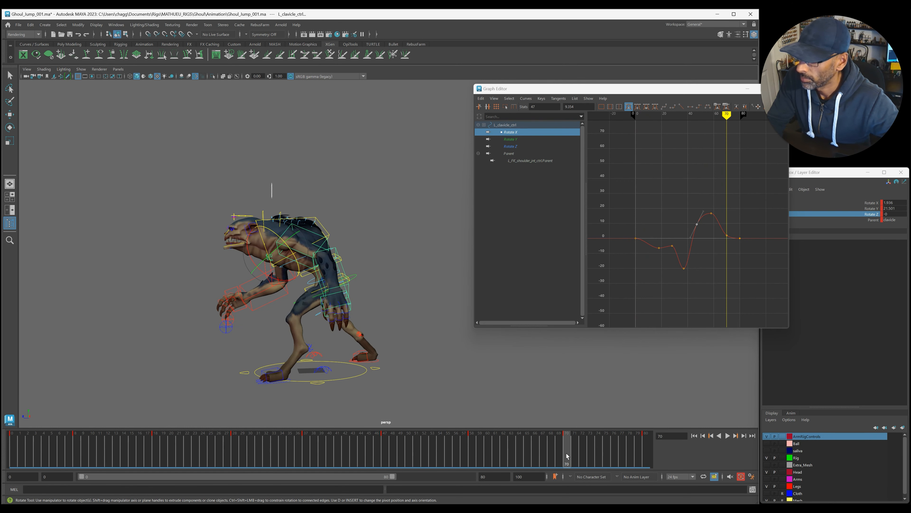
{"action": "left_click_drag", "start_coordinate": [719, 226], "coordinate": [731, 240]}
{"action": "scroll", "coordinate": [725, 264], "scroll_direction": "up", "scroll_amount": 4}
{"action": "left_click", "coordinate": [565, 452], "text": "shift"}
{"action": "mouse_move", "coordinate": [565, 453]}
{"action": "left_mouse_down"}
{"action": "mouse_move", "coordinate": [557, 453]}
{"action": "mouse_move", "coordinate": [573, 451]}
{"action": "mouse_move", "coordinate": [566, 447]}
{"action": "left_mouse_up"}
Lower the left clavicle's Rotate X key at frame 69 to slightly below zero
{"action": "left_click", "coordinate": [727, 280]}
{"action": "key", "text": "a"}
{"action": "left_click_drag", "start_coordinate": [741, 213], "coordinate": [754, 221]}
{"action": "middle_click_drag", "start_coordinate": [749, 239], "coordinate": [749, 246], "text": "shift"}
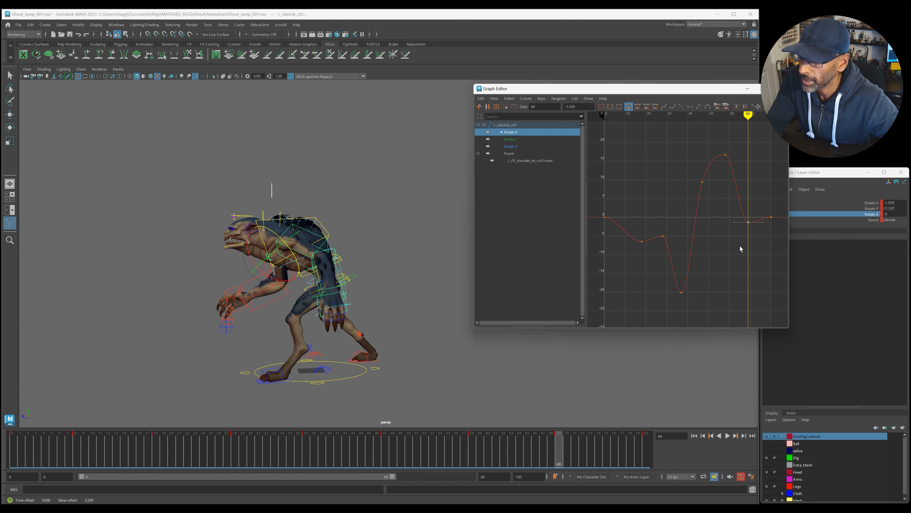
Delete the left clavicle's Rotate Y key at frame 58
{"action": "left_click", "coordinate": [512, 140]}
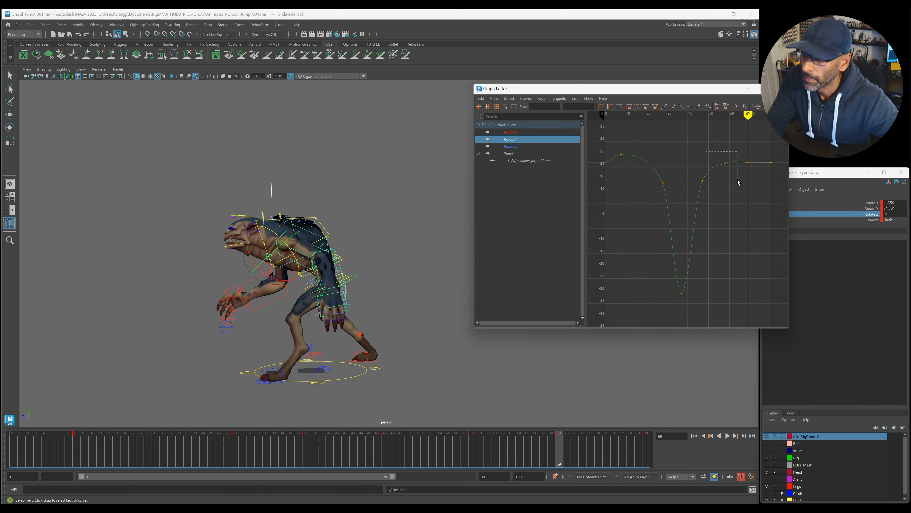
{"action": "key", "text": "Delete"}
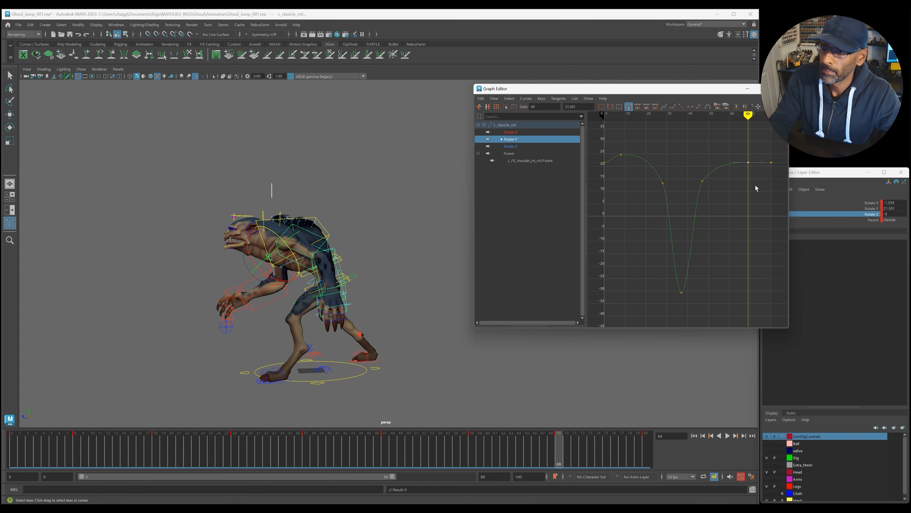
Raise the left clavicle's Rotate Z key at frame 69 to about 3.54 and play back the motion
{"action": "left_click", "coordinate": [527, 147]}
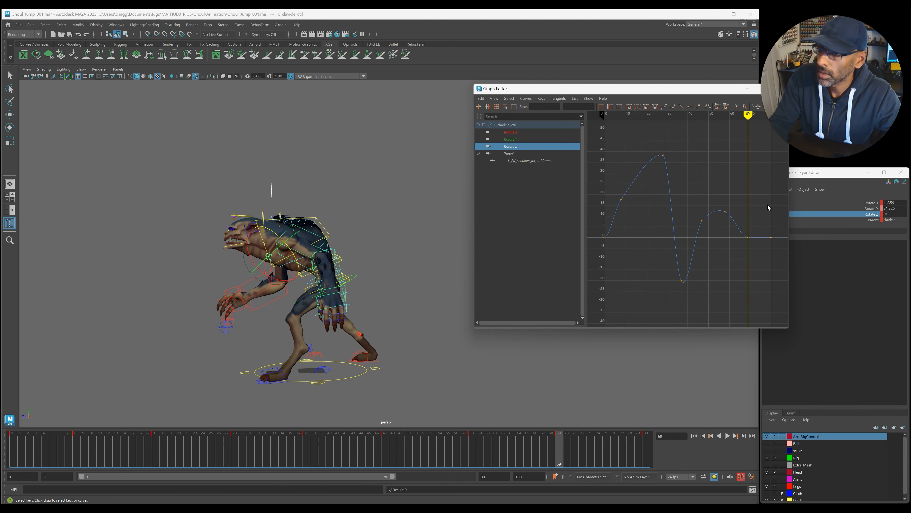
{"action": "middle_click_drag", "start_coordinate": [752, 253], "coordinate": [753, 243], "text": "shift"}
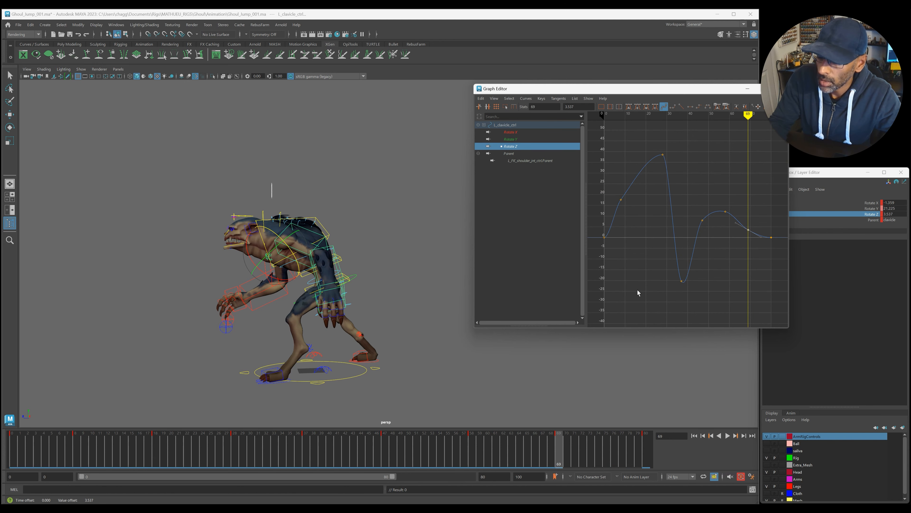
{"action": "key", "text": "alt+v"}
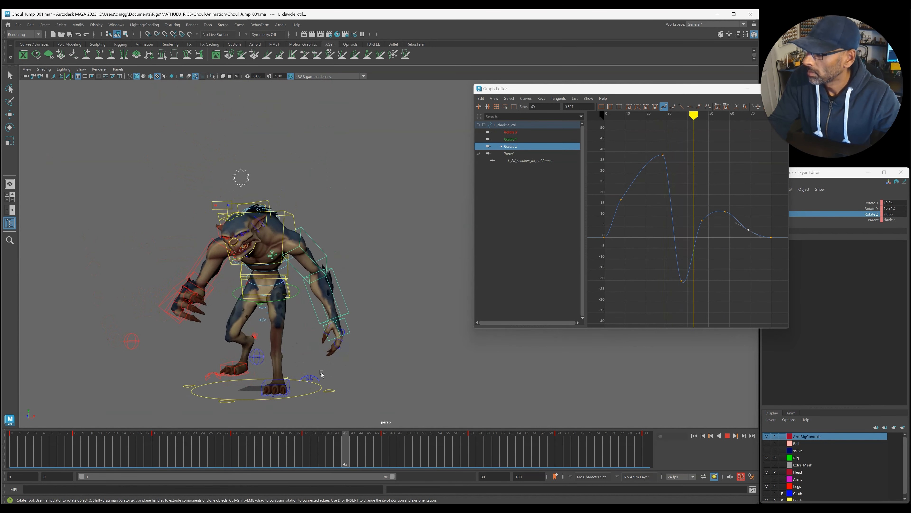
Copy the left clavicle's pose from frame 76 onto the key at frame 69 and replay the settle
{"action": "left_click", "coordinate": [616, 450]}
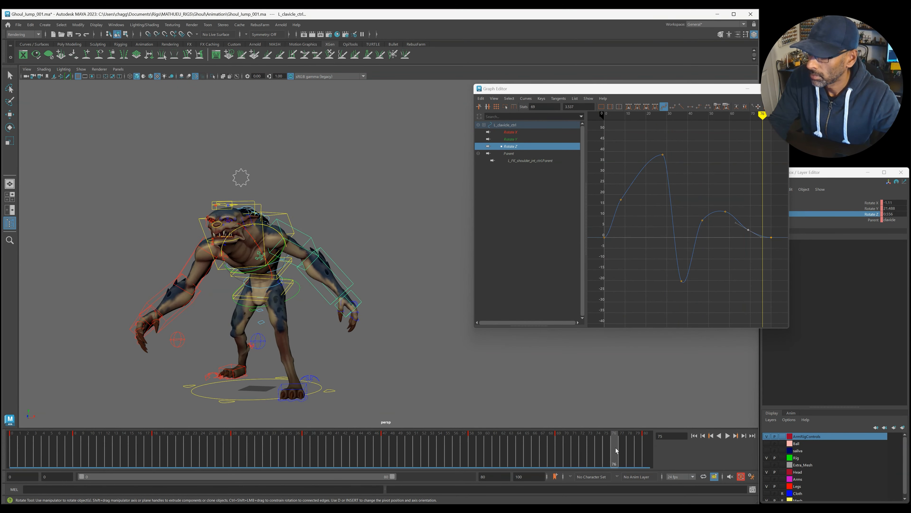
{"action": "left_click_drag", "start_coordinate": [619, 451], "coordinate": [559, 451]}
{"action": "key", "text": "alt+v"}
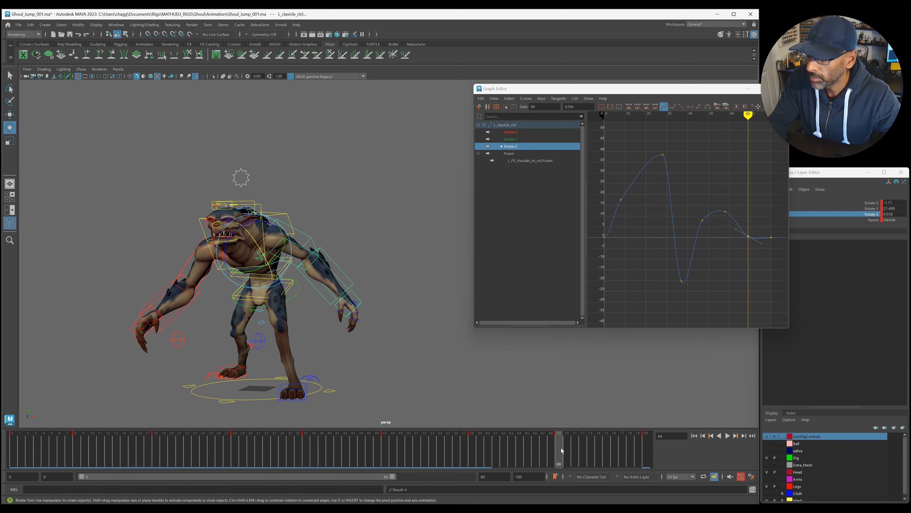
{"action": "key", "text": "alt+v"}
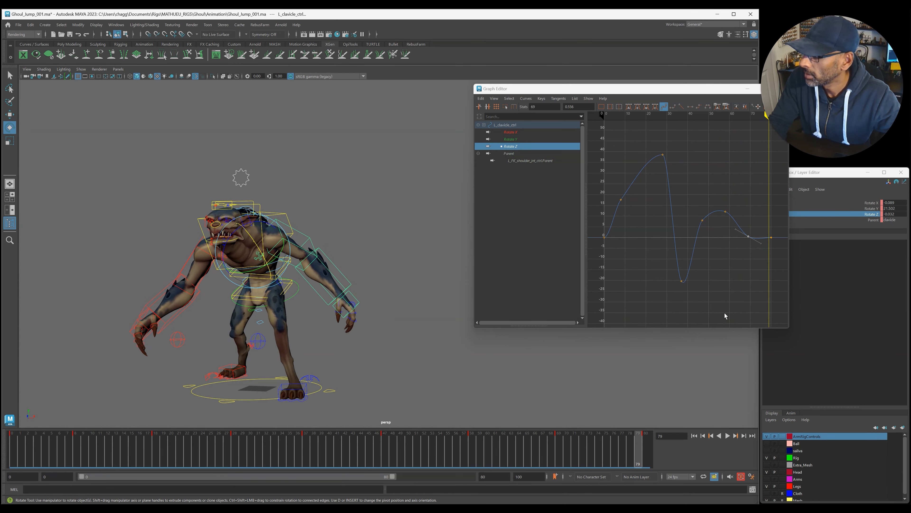
Delete the left clavicle's key at frame 37 after reviewing the Rotate X curve, and play back the motion
{"action": "left_click", "coordinate": [504, 140]}
{"action": "key", "text": "Up"}
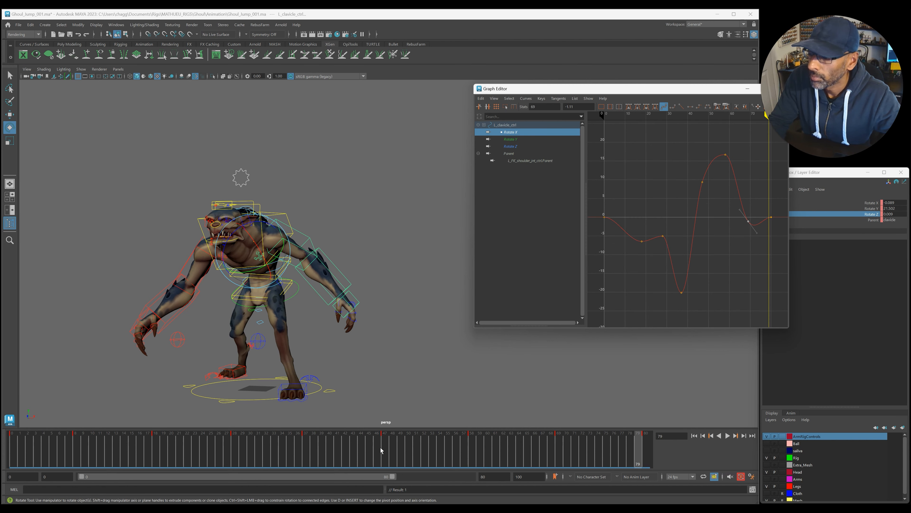
{"action": "key", "text": "alt+v"}
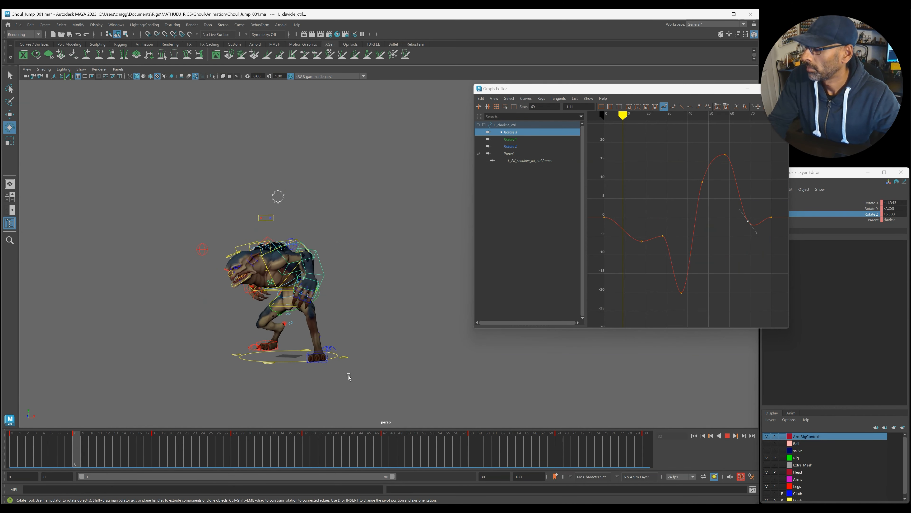
{"action": "left_click_drag", "start_coordinate": [297, 450], "coordinate": [373, 453]}
{"action": "left_click", "coordinate": [306, 452]}
{"action": "right_click", "coordinate": [306, 452]}
{"action": "left_click", "coordinate": [331, 366]}
{"action": "left_click_drag", "start_coordinate": [273, 449], "coordinate": [194, 449]}
{"action": "key", "text": "alt+v"}
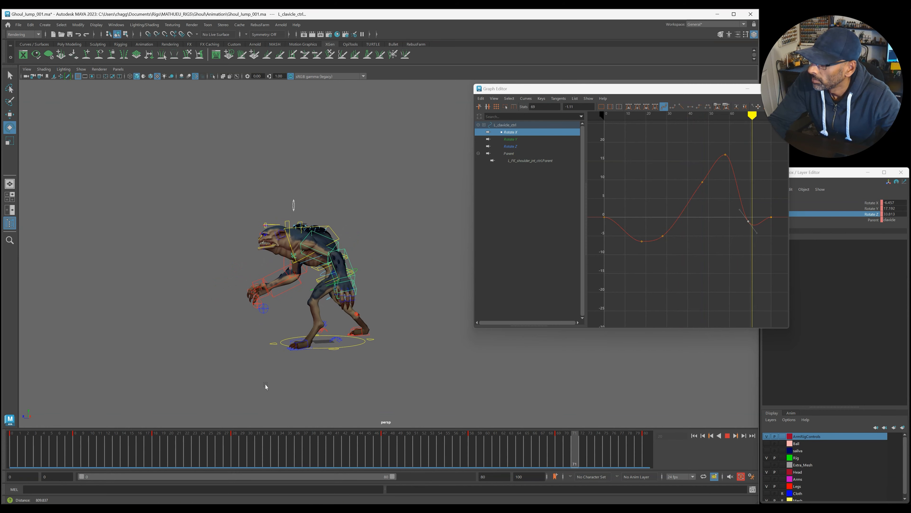
Delete all the left clavicle's keys between frames 43 and 71 and replay the jump
{"action": "left_click_drag", "start_coordinate": [352, 460], "coordinate": [650, 470], "text": "shift"}
{"action": "left_click", "coordinate": [584, 455]}
{"action": "left_click_drag", "start_coordinate": [346, 448], "coordinate": [574, 452], "text": "shift"}
{"action": "right_click", "coordinate": [576, 451]}
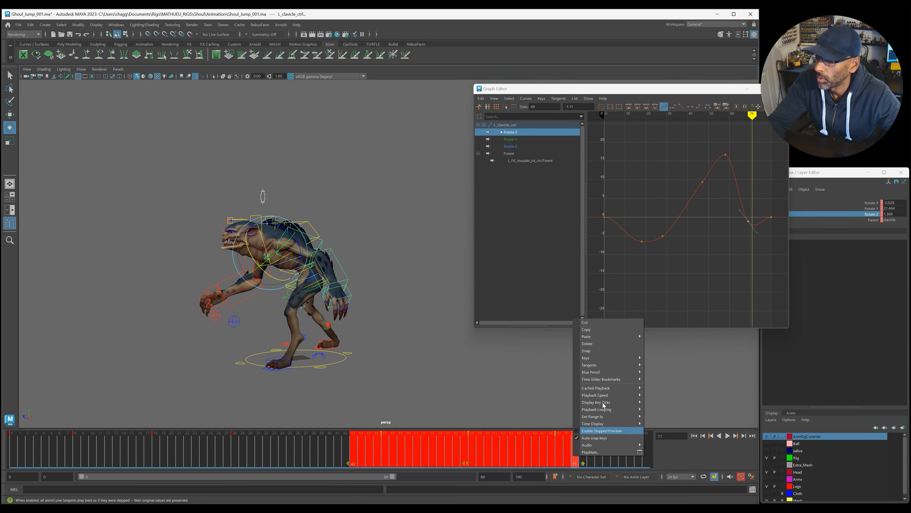
{"action": "left_click", "coordinate": [603, 355]}
{"action": "key", "text": "alt+v"}
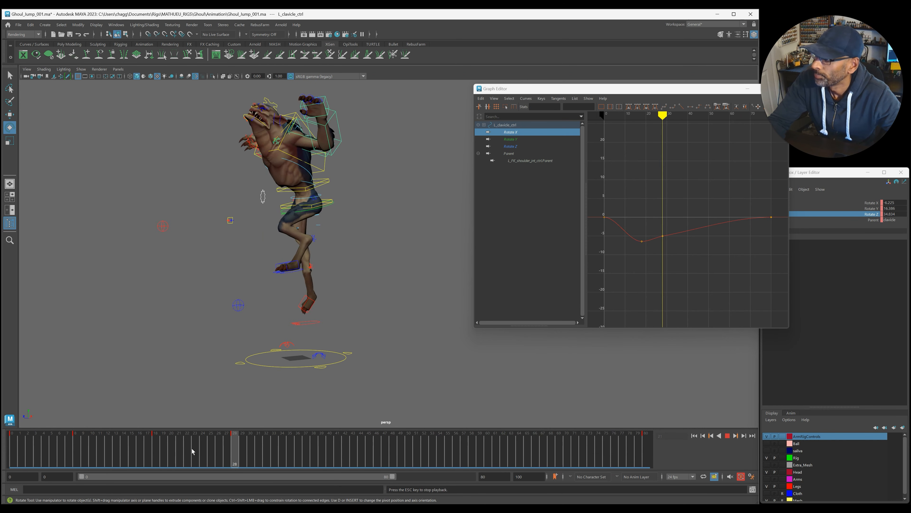
Key the left clavicle at frame 36 with Rotate Z at about -12.8, checking the pose in playback
{"action": "left_click_drag", "start_coordinate": [237, 458], "coordinate": [297, 465]}
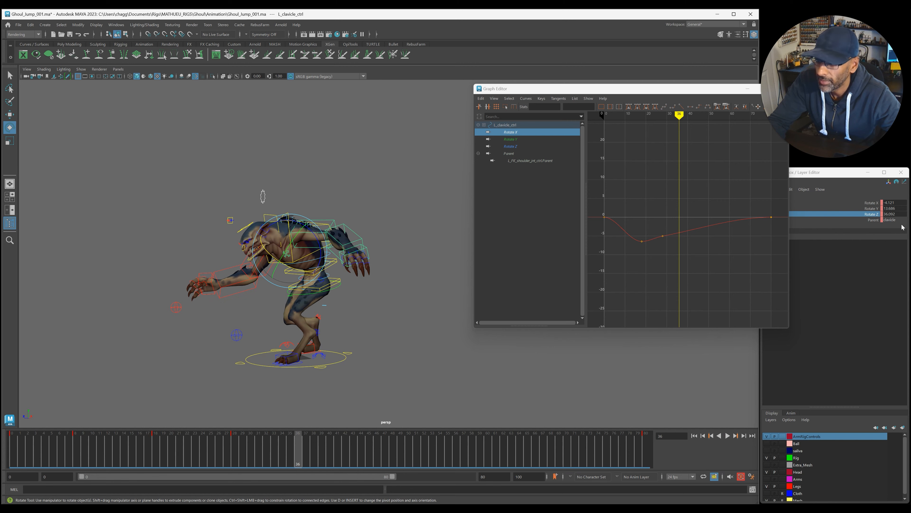
{"action": "left_click", "coordinate": [872, 209]}
{"action": "mouse_move", "coordinate": [306, 234]}
{"action": "left_mouse_down"}
{"action": "mouse_move", "coordinate": [315, 252]}
{"action": "mouse_move", "coordinate": [391, 264]}
{"action": "mouse_move", "coordinate": [312, 227]}
{"action": "left_mouse_up"}
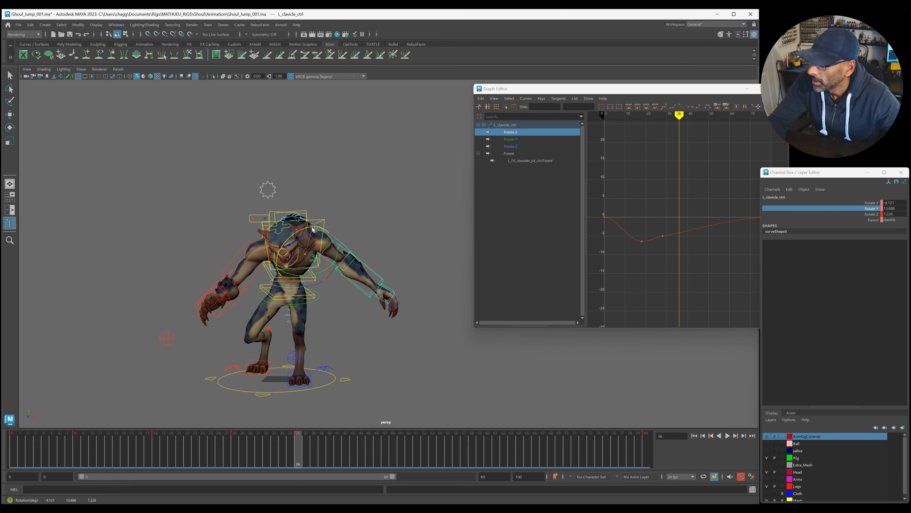
{"action": "key", "text": "alt+v"}
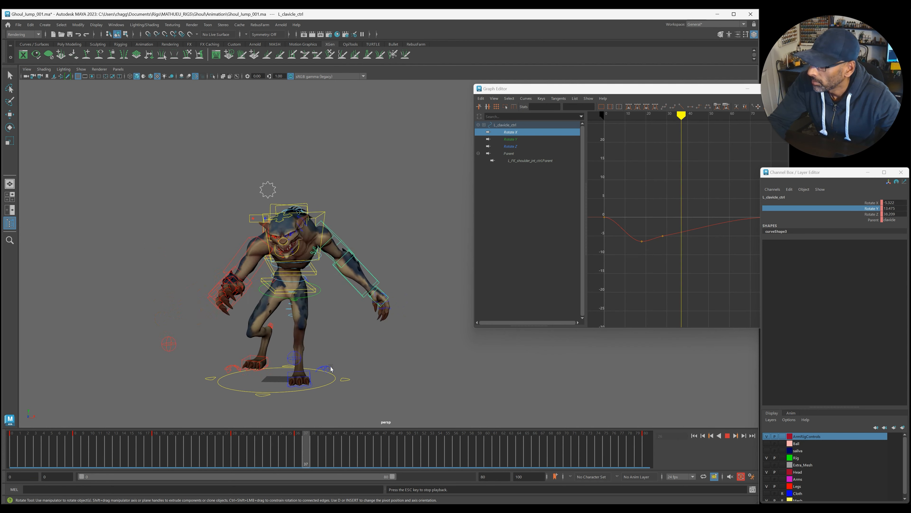
{"action": "left_click", "coordinate": [301, 455]}
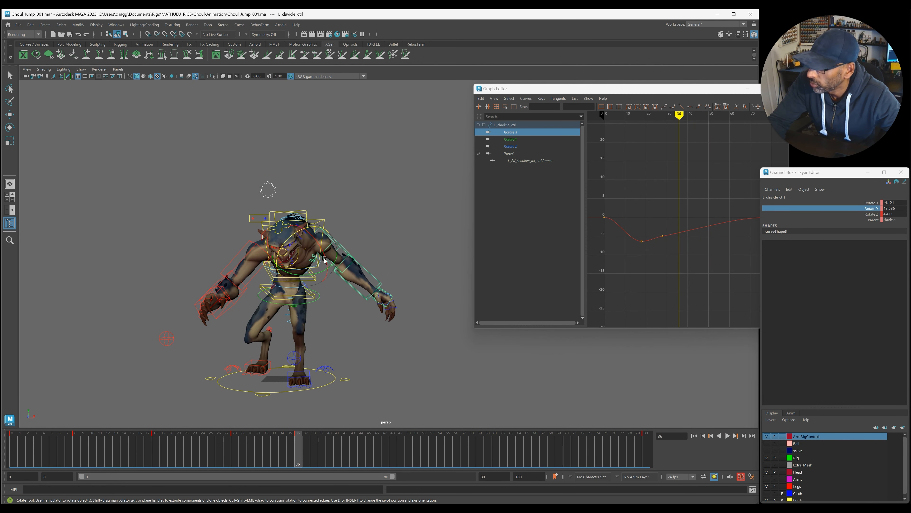
{"action": "left_click_drag", "start_coordinate": [285, 239], "coordinate": [292, 237]}
Key the left clavicle's overshoot at frame 48 with Rotate Z at about 9.68 and review it in playback
{"action": "left_click_drag", "start_coordinate": [297, 436], "coordinate": [396, 452]}
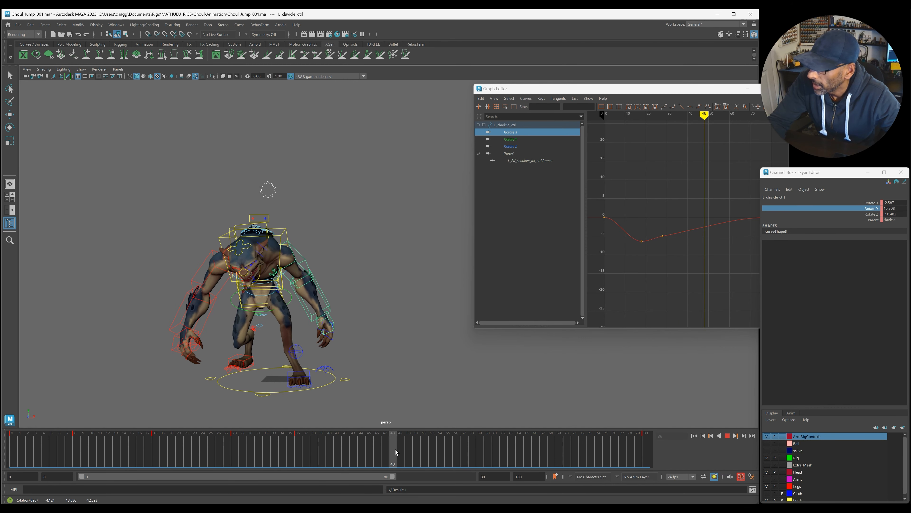
{"action": "left_click_drag", "start_coordinate": [268, 243], "coordinate": [272, 243]}
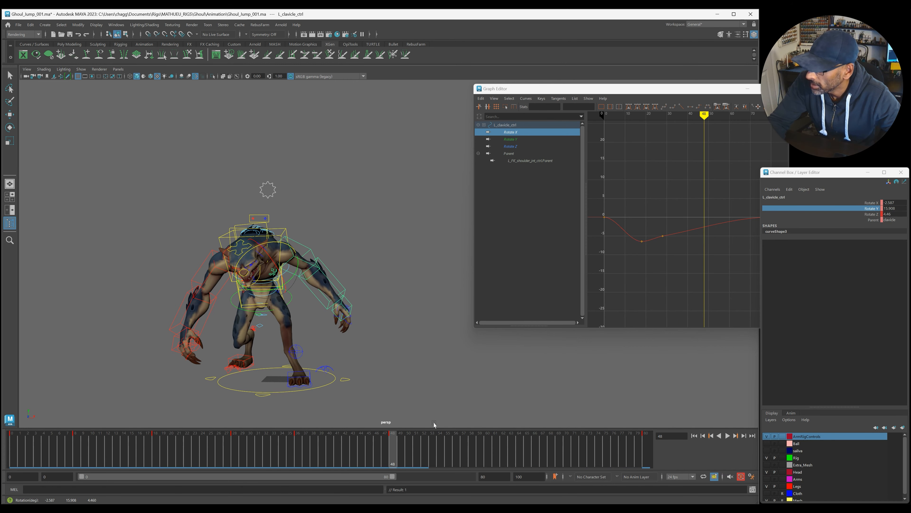
{"action": "key", "text": "alt+v"}
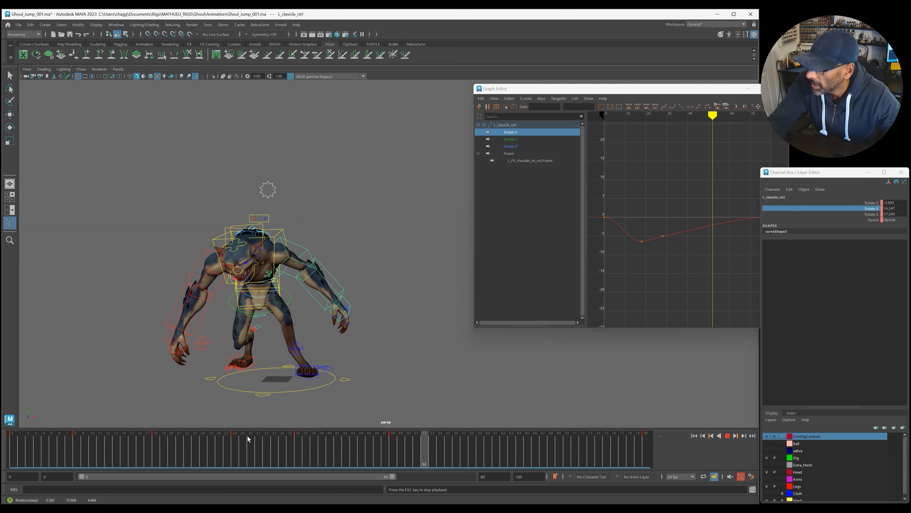
{"action": "key", "text": "Escape"}
{"action": "left_click_drag", "start_coordinate": [287, 449], "coordinate": [392, 447]}
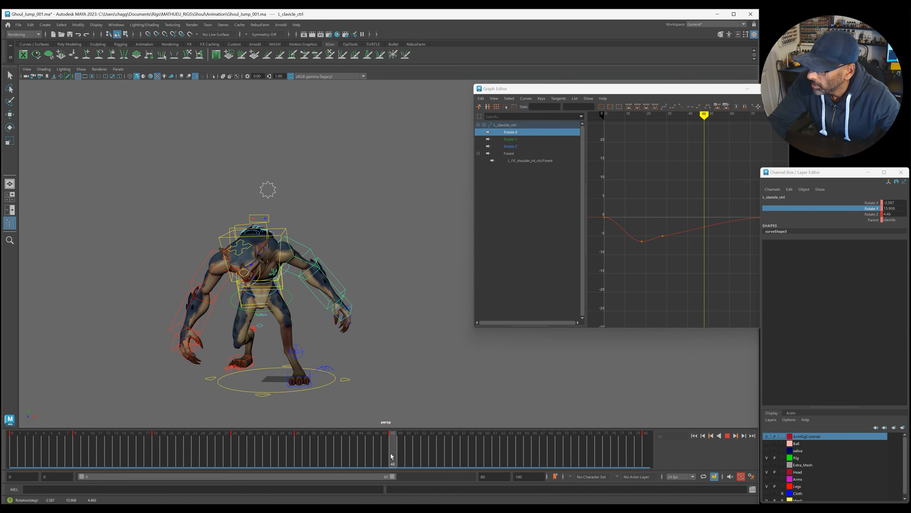
{"action": "key", "text": "alt+v"}
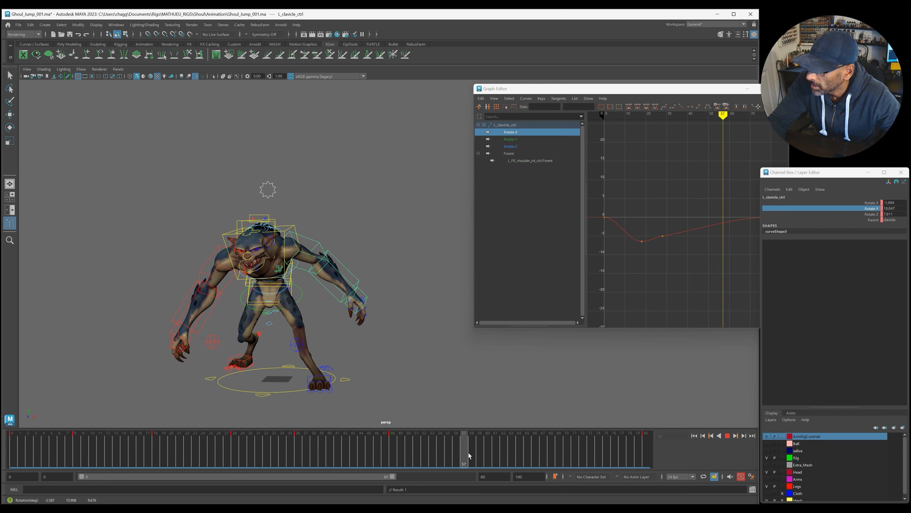
Key the left clavicle at frame 62 with Rotate Z at about -14.91, and add a settling key at frame 71
{"action": "left_click_drag", "start_coordinate": [628, 459], "coordinate": [501, 457]}
{"action": "middle_click_drag", "start_coordinate": [285, 259], "coordinate": [287, 235]}
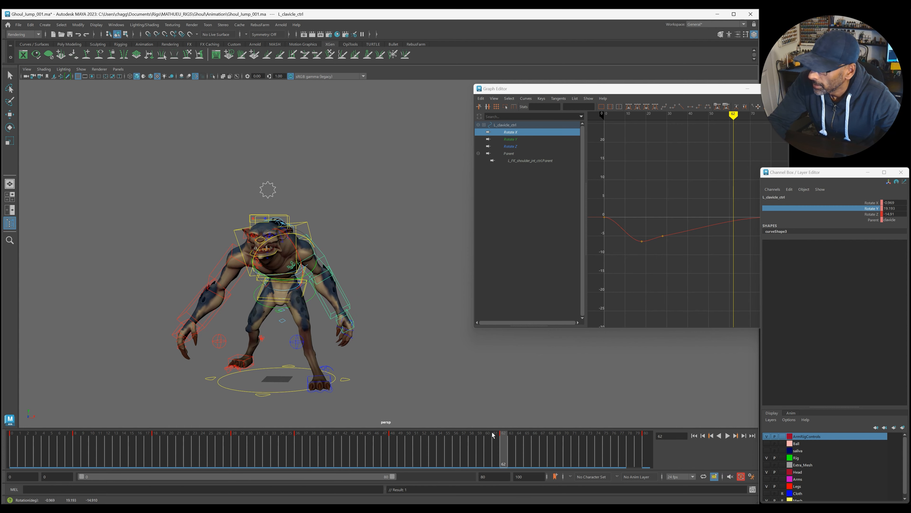
{"action": "key", "text": "alt+v"}
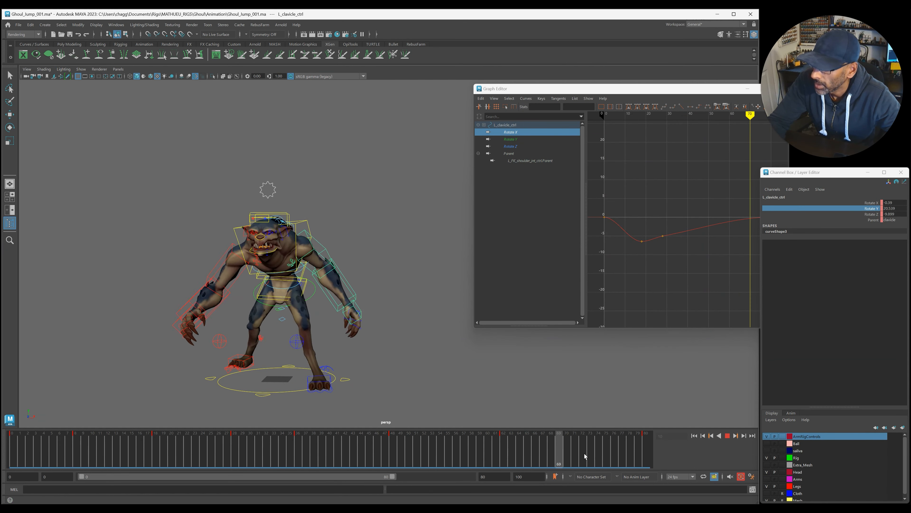
{"action": "left_click", "coordinate": [621, 459]}
{"action": "left_click", "coordinate": [351, 449]}
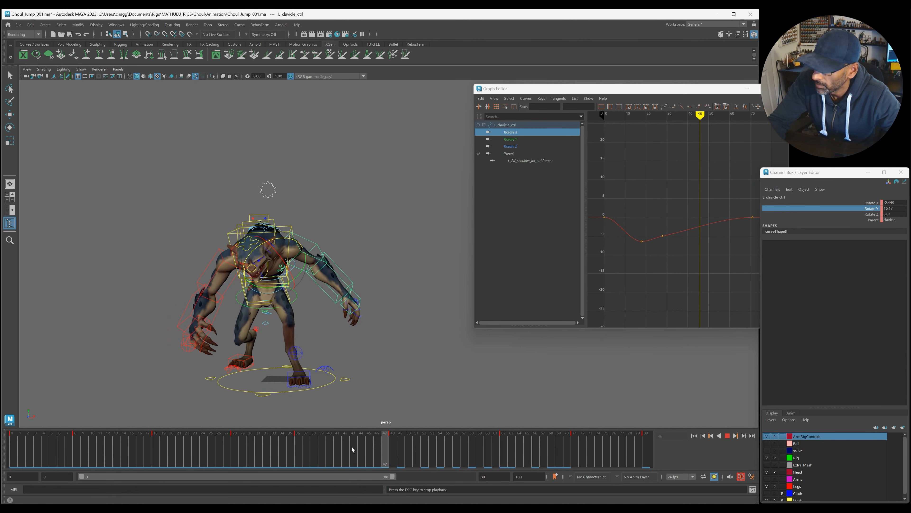
Move the left clavicle's key from frame 62 to frame 60 and set its Rotate Z to about -7.78
{"action": "left_click_drag", "start_coordinate": [509, 447], "coordinate": [518, 456], "text": "shift"}
{"action": "key", "text": "alt+v"}
{"action": "left_click", "coordinate": [330, 447]}
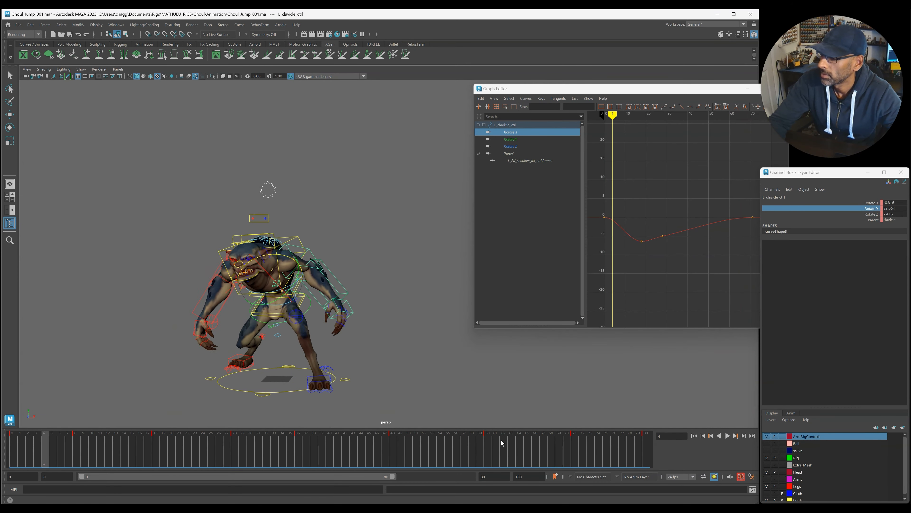
{"action": "left_click", "coordinate": [573, 459]}
{"action": "left_click_drag", "start_coordinate": [573, 460], "coordinate": [487, 462]}
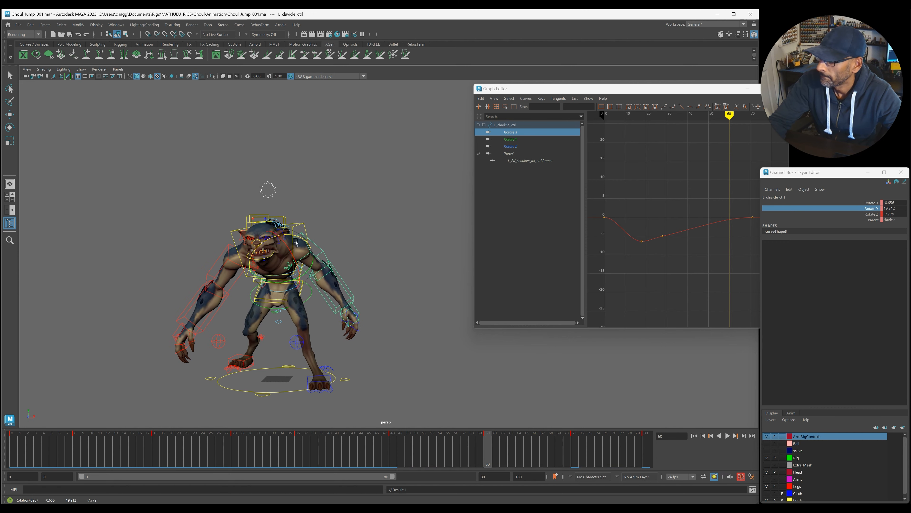
{"action": "key", "text": "alt+v"}
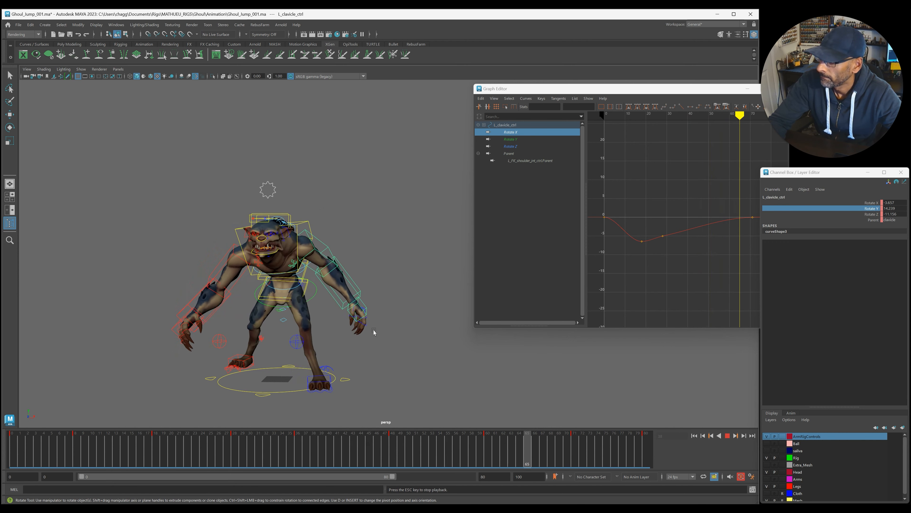
{"action": "key", "text": "Escape"}
Review the left clavicle's rotation curves, delete its Rotate X keys at frames 28 and 71, and replay the motion
{"action": "left_click", "coordinate": [517, 147]}
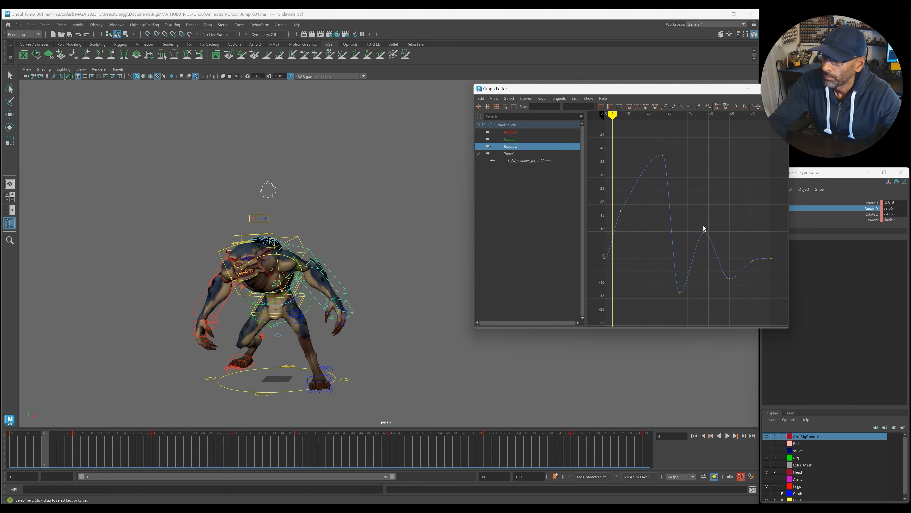
{"action": "left_click", "coordinate": [545, 141]}
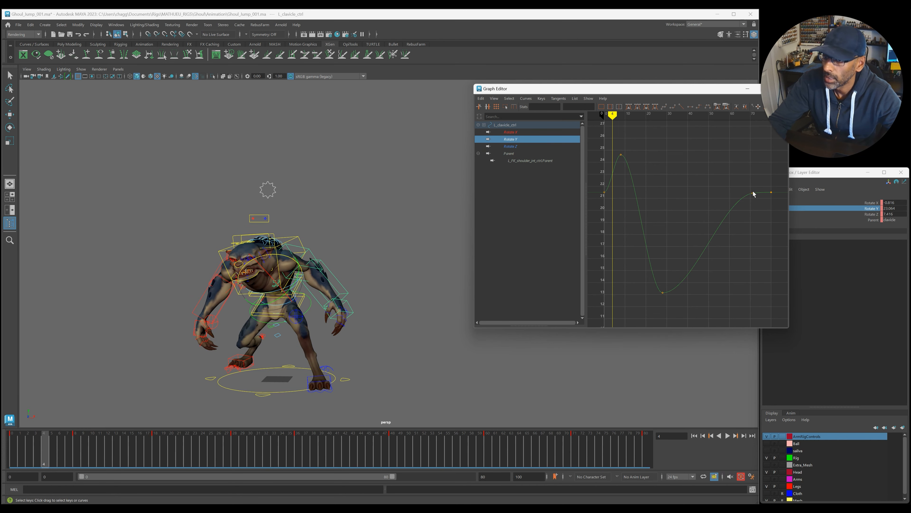
{"action": "left_click", "coordinate": [532, 135]}
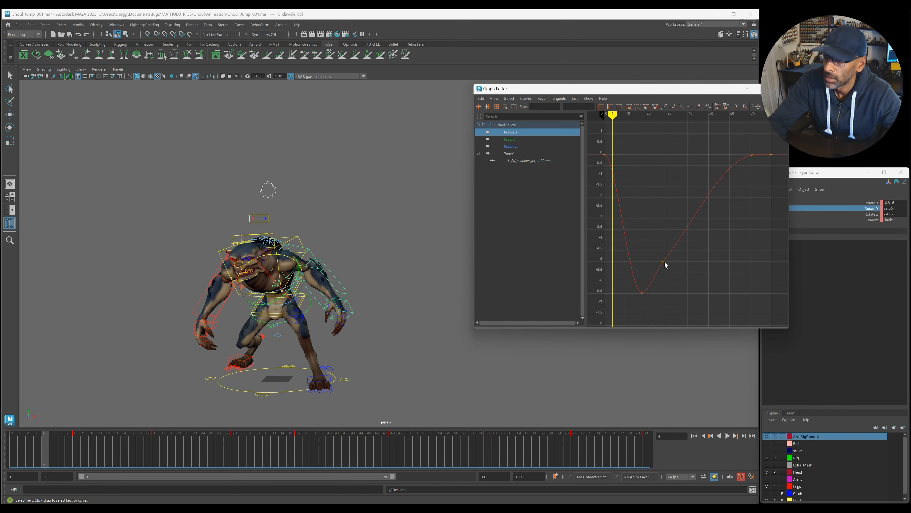
{"action": "left_click", "coordinate": [735, 150]}
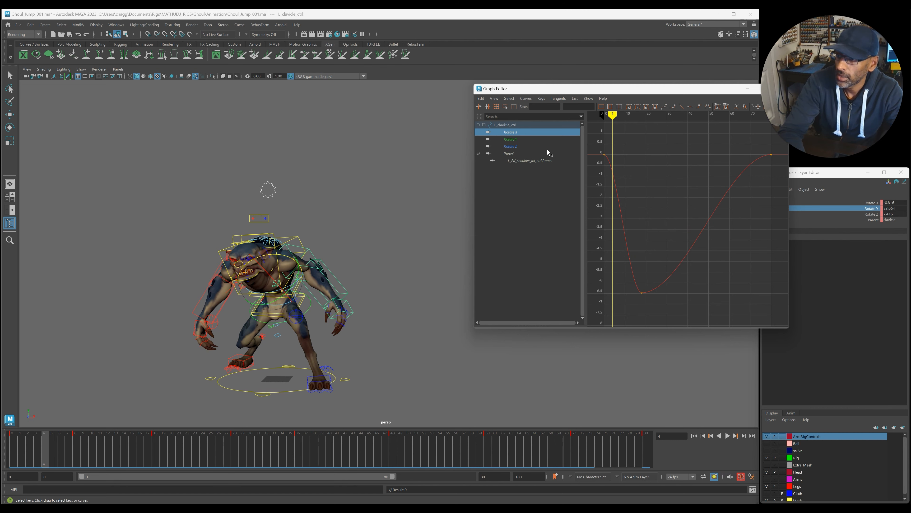
{"action": "left_click", "coordinate": [567, 168]}
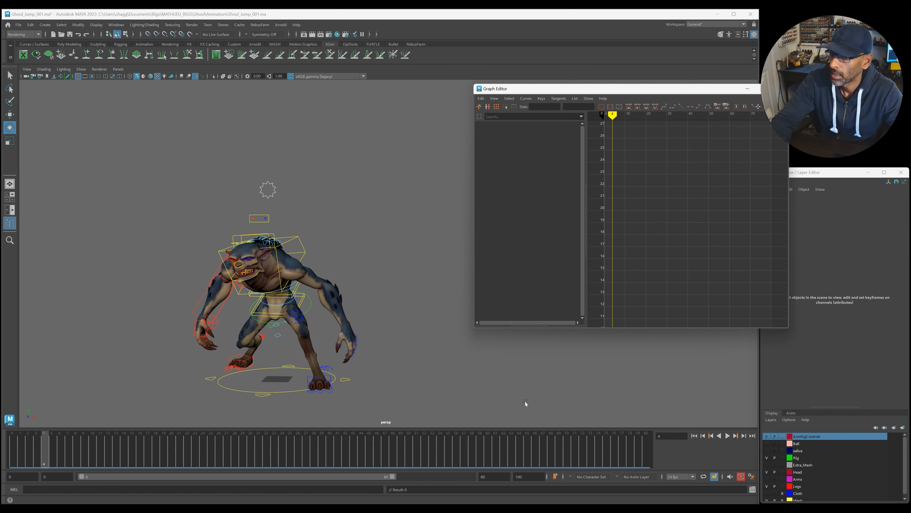
{"action": "key", "text": "ctrl+z"}
{"action": "key", "text": "alt+v"}
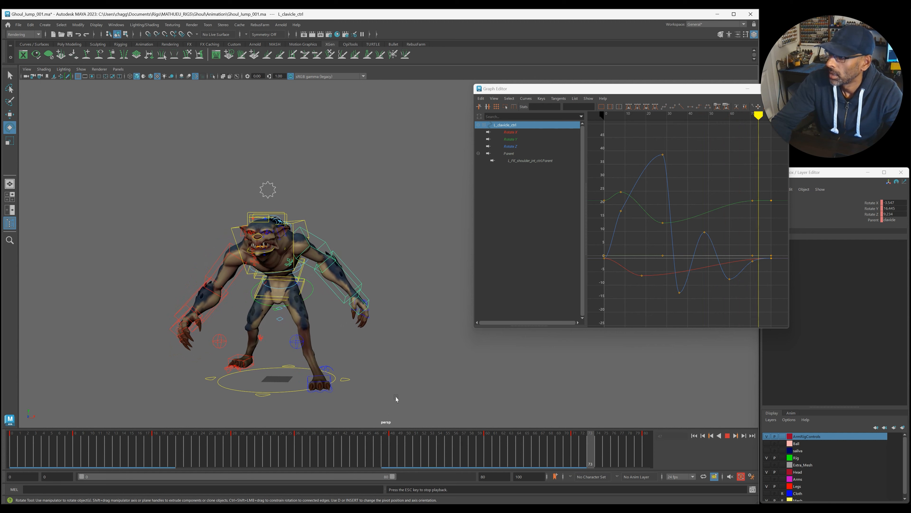
{"action": "key", "text": "alt+v"}
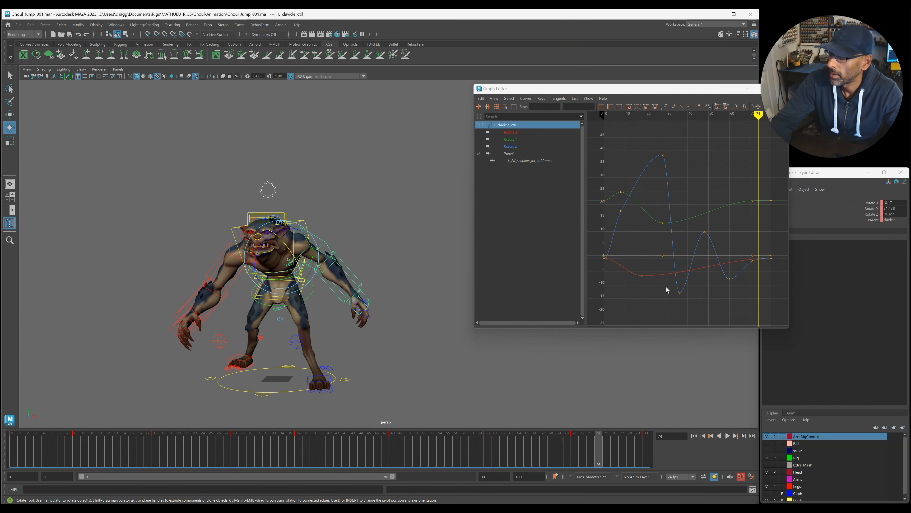
Shift the left clavicle's keys at frames 48, 60 and 71 two frames earlier, raising the last one's Rotate Z to about 1.08
{"action": "left_click", "coordinate": [525, 146]}
{"action": "key", "text": "f"}
{"action": "middle_click_drag", "start_coordinate": [707, 237], "coordinate": [705, 220]}
{"action": "left_click", "coordinate": [476, 457]}
{"action": "left_click_drag", "start_coordinate": [476, 457], "coordinate": [386, 456]}
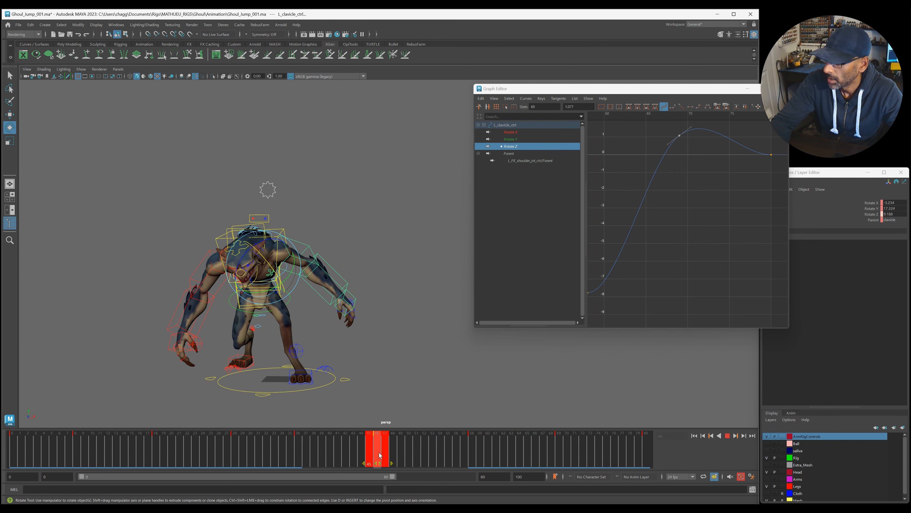
{"action": "key", "text": "alt+v"}
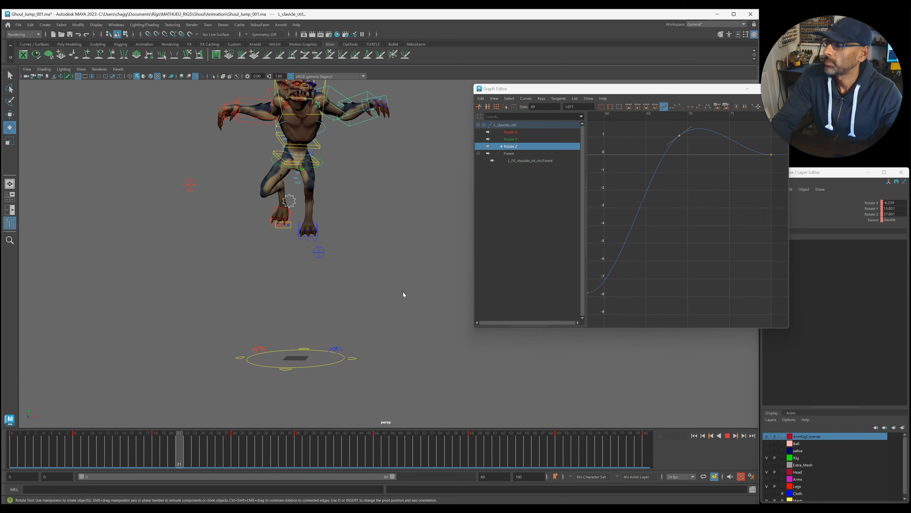
{"action": "key", "text": "alt+v"}
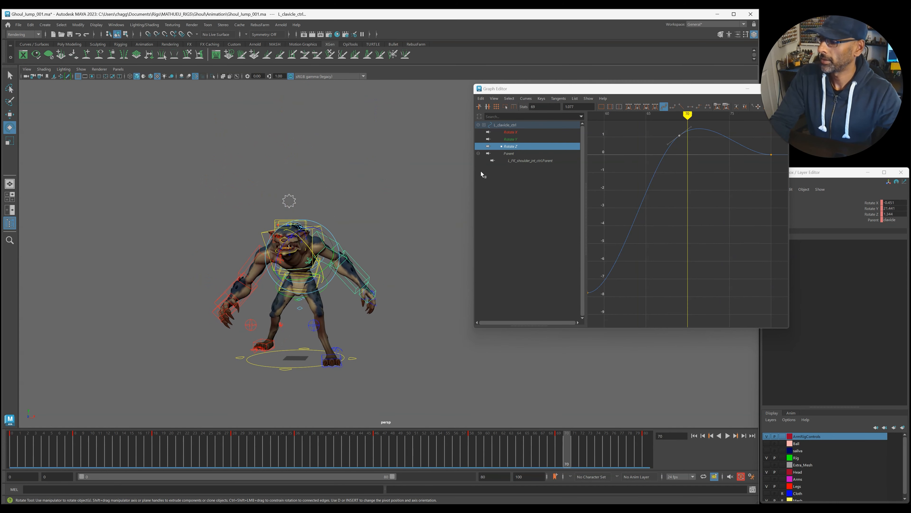
Lower the left clavicle's Rotate Z key at frame 69 to 0 and review its Rotate Y and Rotate X curves
{"action": "left_click", "coordinate": [531, 461]}
{"action": "left_click_drag", "start_coordinate": [536, 461], "coordinate": [558, 460]}
{"action": "left_click_drag", "start_coordinate": [673, 131], "coordinate": [683, 144]}
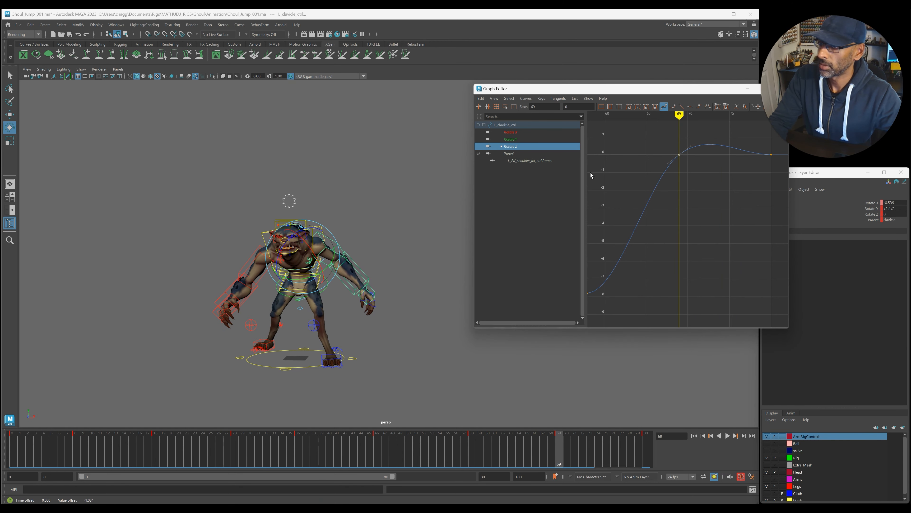
{"action": "key", "text": "Up"}
{"action": "key", "text": "f"}
{"action": "key", "text": "Up"}
{"action": "key", "text": "f"}
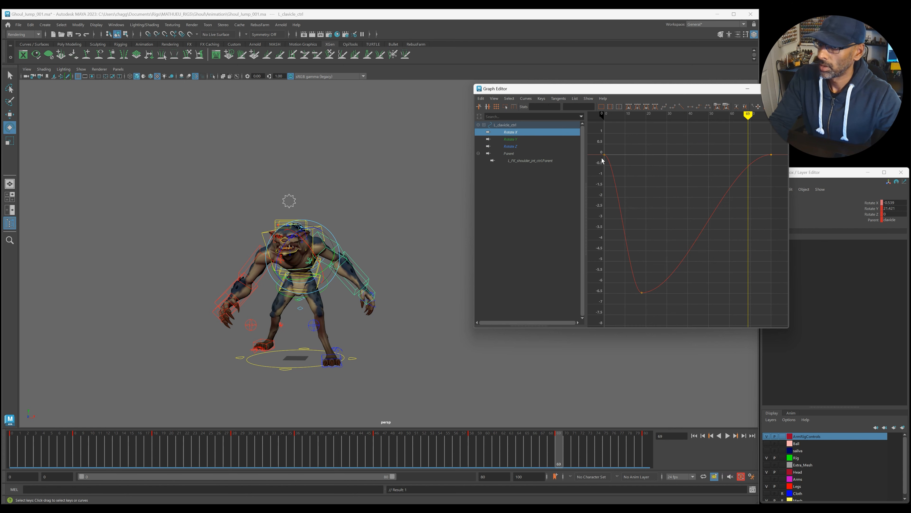
Move the Graph Editor clear of the viewport and play back the animation to check the shoulder's settle
{"action": "left_click_drag", "start_coordinate": [647, 91], "coordinate": [910, 108]}
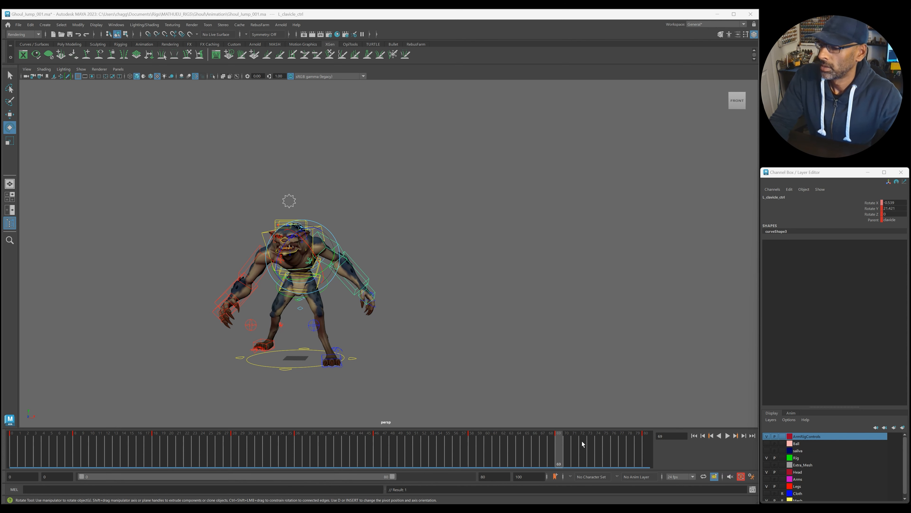
{"action": "key", "text": "alt+v"}
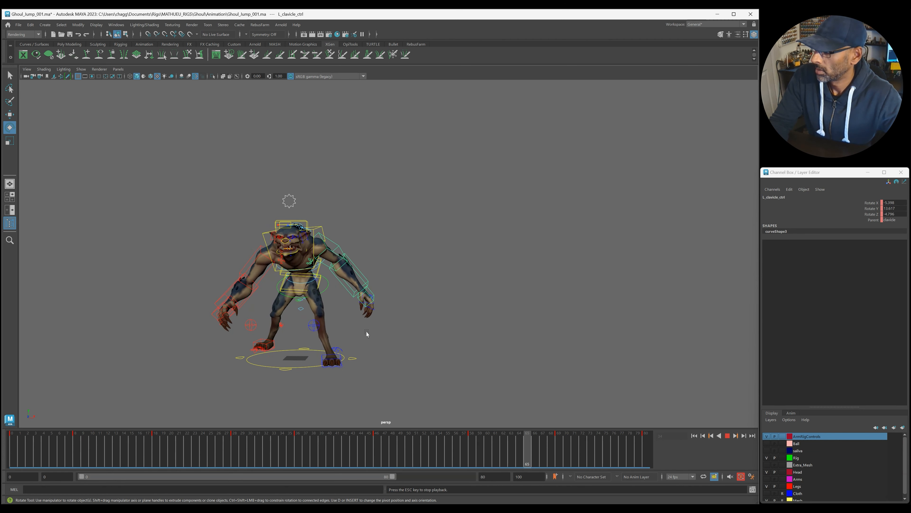
{"action": "key", "text": "Escape"}
{"action": "key", "text": "alt+v"}
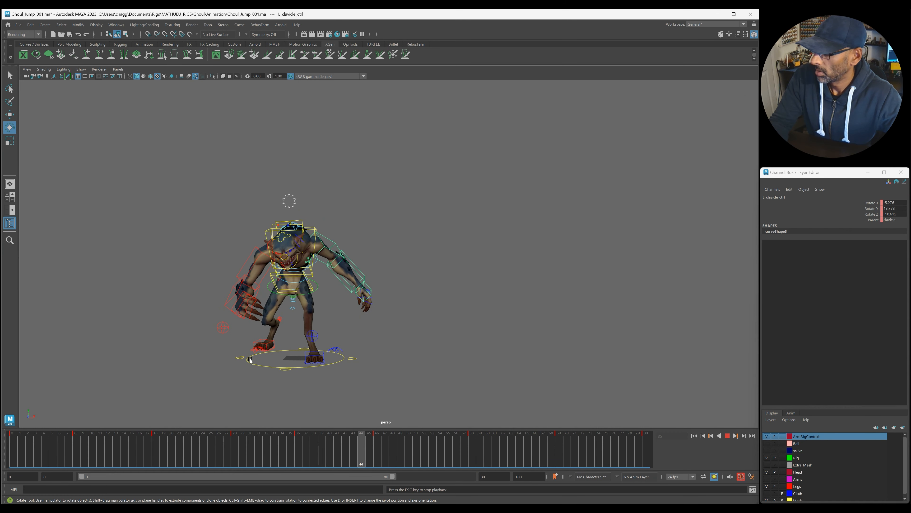
Stop the playback, select the left FK shoulder control and save the scene
{"action": "key", "text": "Escape"}
{"action": "left_click", "coordinate": [346, 247]}
{"action": "left_click_drag", "start_coordinate": [347, 248], "coordinate": [317, 319], "text": "alt"}
{"action": "key", "text": "q"}
{"action": "key", "text": "ctrl+s"}
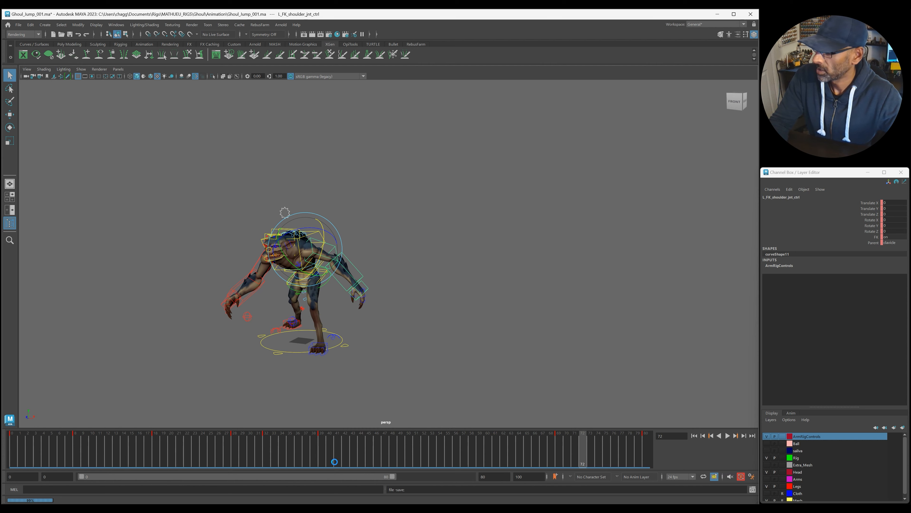
Scrub and replay the jump landing from several angles to examine how the left arm follows the body
{"action": "left_click_drag", "start_coordinate": [335, 462], "coordinate": [257, 456]}
{"action": "key", "text": "alt+v"}
{"action": "left_click_drag", "start_coordinate": [406, 360], "coordinate": [392, 354], "text": "alt"}
{"action": "key", "text": "alt+v"}
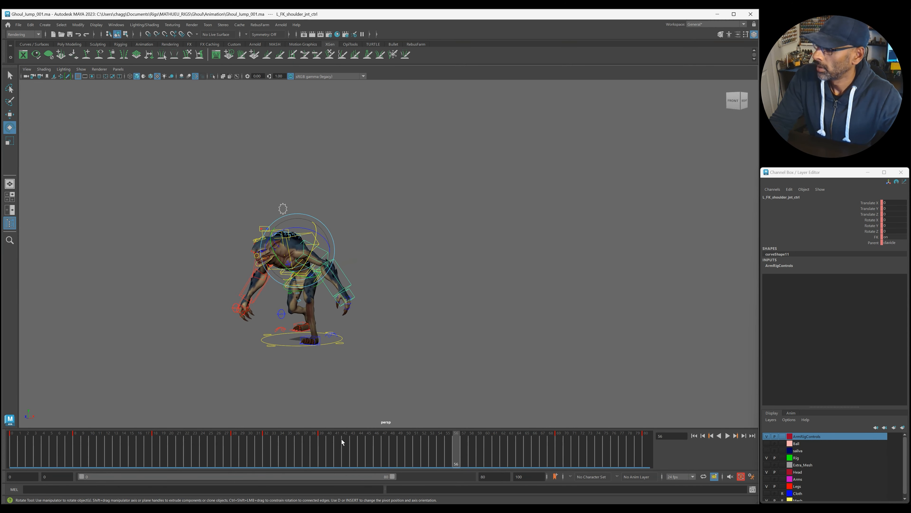
{"action": "left_click_drag", "start_coordinate": [337, 443], "coordinate": [180, 447]}
{"action": "left_click_drag", "start_coordinate": [315, 405], "coordinate": [301, 402], "text": "alt"}
{"action": "key", "text": "alt+v"}
{"action": "key", "text": "alt+v"}
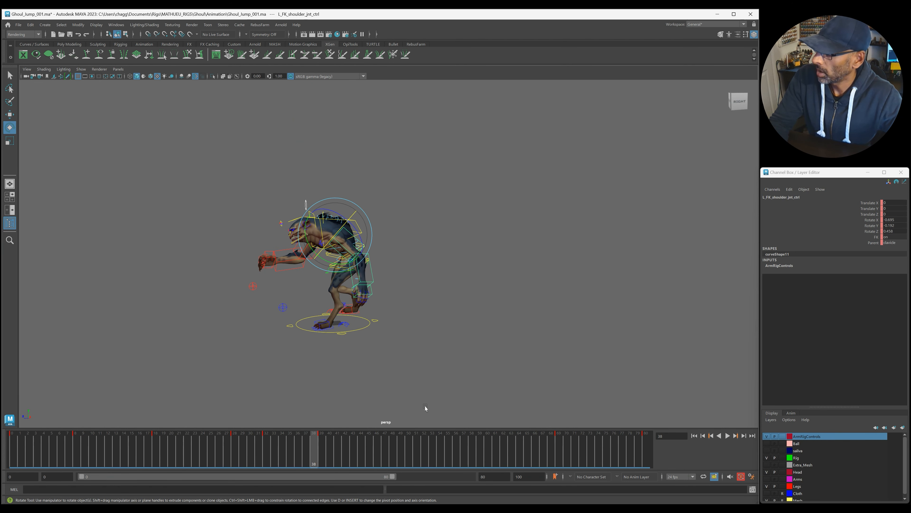
{"action": "key", "text": "alt+v"}
{"action": "mouse_move", "coordinate": [563, 449]}
{"action": "left_mouse_down", "text": "shift"}
{"action": "mouse_move", "coordinate": [552, 452]}
{"action": "mouse_move", "coordinate": [569, 451]}
{"action": "left_mouse_up", "text": "shift"}
{"action": "left_click", "coordinate": [616, 338]}
{"action": "left_click", "coordinate": [273, 443]}
{"action": "key", "text": "alt+v"}
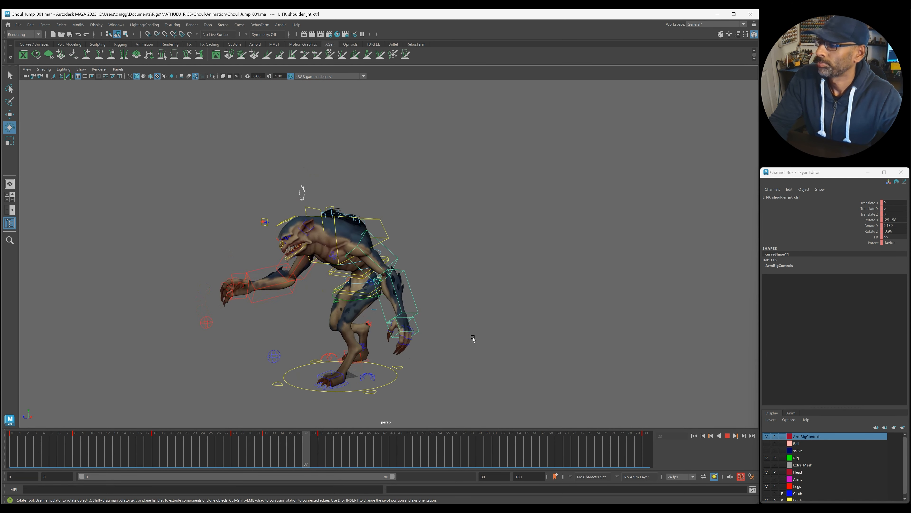
Set the left FK shoulder's Rotate Z to about 18 at frame 32 and delete its key at frame 39
{"action": "left_click", "coordinate": [318, 451]}
{"action": "left_click_drag", "start_coordinate": [318, 451], "coordinate": [268, 458]}
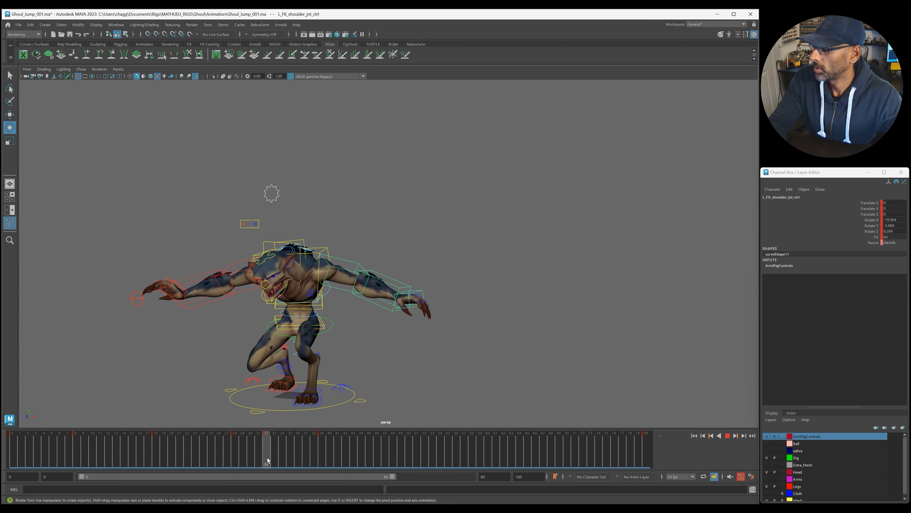
{"action": "left_click_drag", "start_coordinate": [319, 244], "coordinate": [315, 244]}
{"action": "left_click_drag", "start_coordinate": [274, 454], "coordinate": [322, 453]}
{"action": "right_click", "coordinate": [322, 453]}
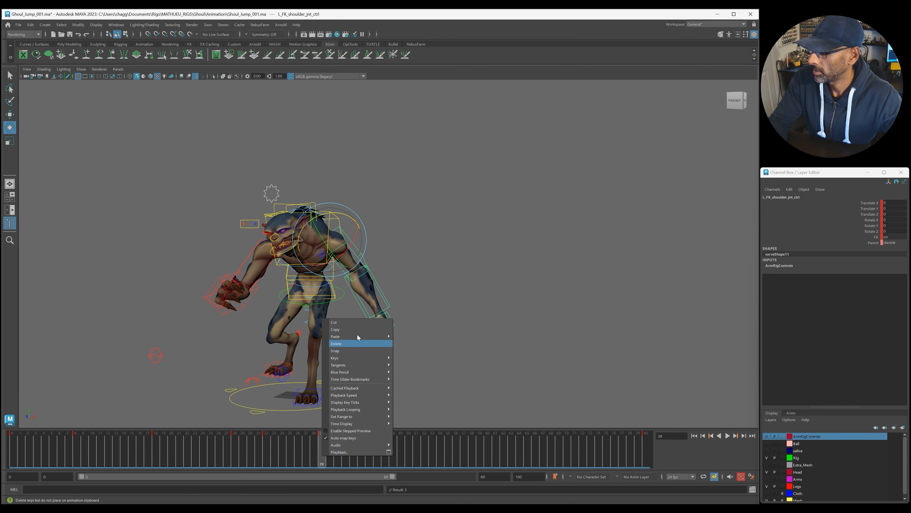
{"action": "left_click", "coordinate": [358, 344]}
Swing the left FK shoulder down to about -19 in Rotate Z at frame 41 and replay the motion
{"action": "left_click_drag", "start_coordinate": [271, 450], "coordinate": [338, 452]}
{"action": "left_click", "coordinate": [856, 226]}
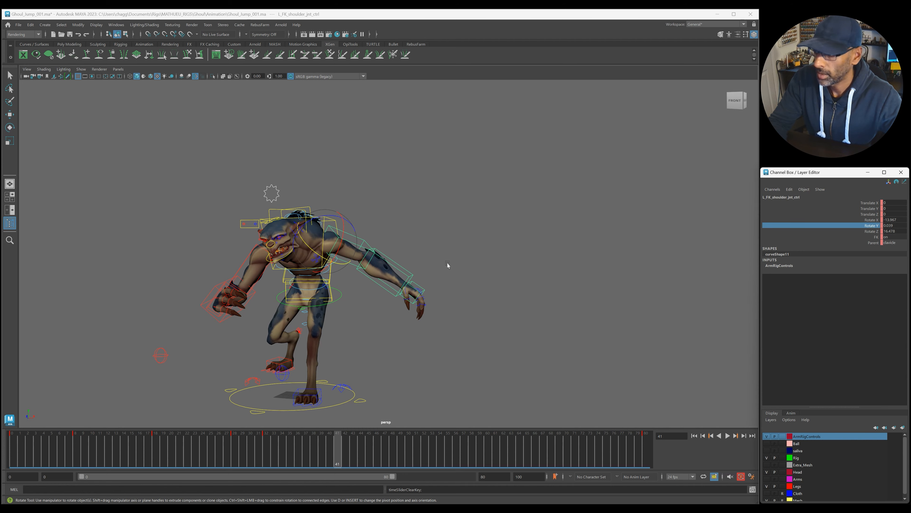
{"action": "left_click_drag", "start_coordinate": [319, 220], "coordinate": [322, 220]}
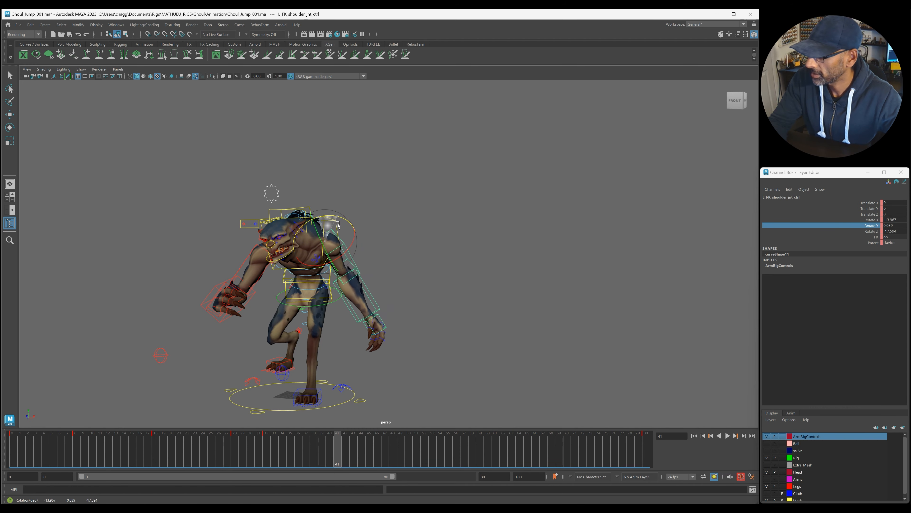
{"action": "key", "text": "alt+v"}
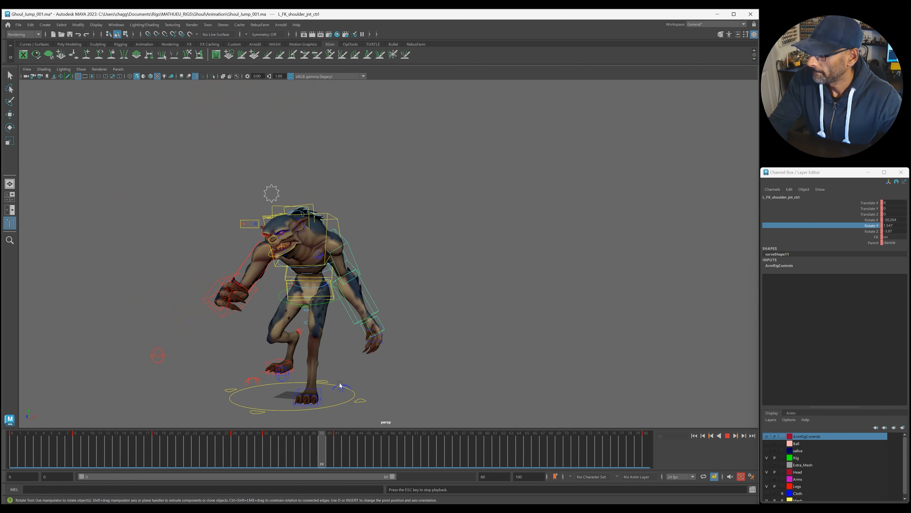
Key the left FK shoulder's Rotate Z at about -3.5 on frame 50 and about -8 on frame 61
{"action": "left_click_drag", "start_coordinate": [309, 456], "coordinate": [408, 465]}
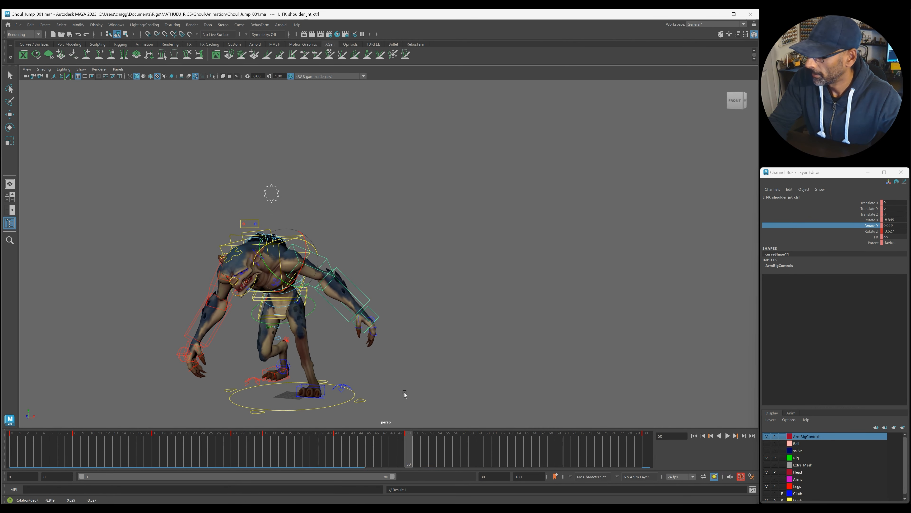
{"action": "key", "text": "alt+v"}
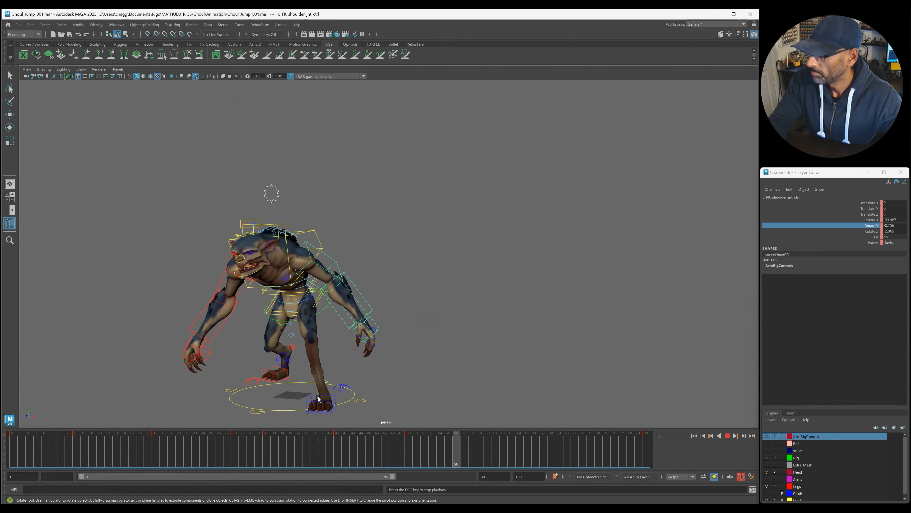
{"action": "left_click_drag", "start_coordinate": [405, 451], "coordinate": [490, 460]}
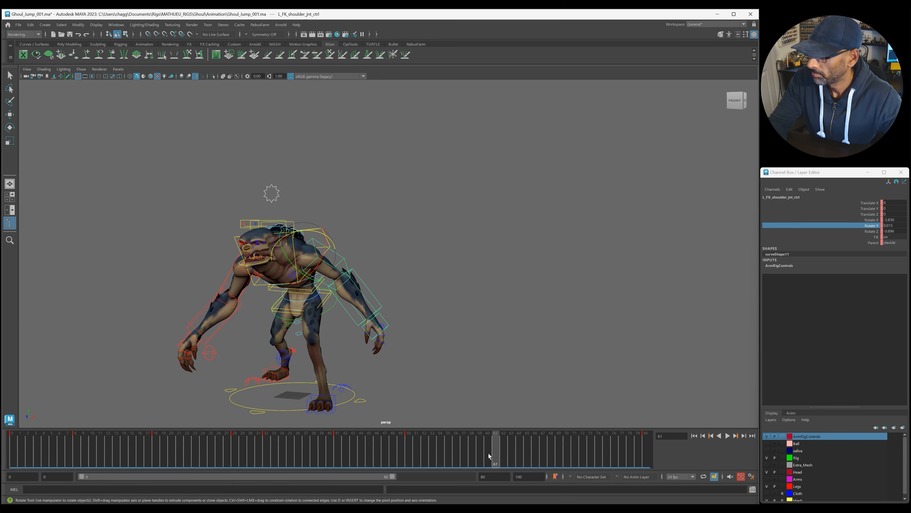
{"action": "key", "text": "alt+v"}
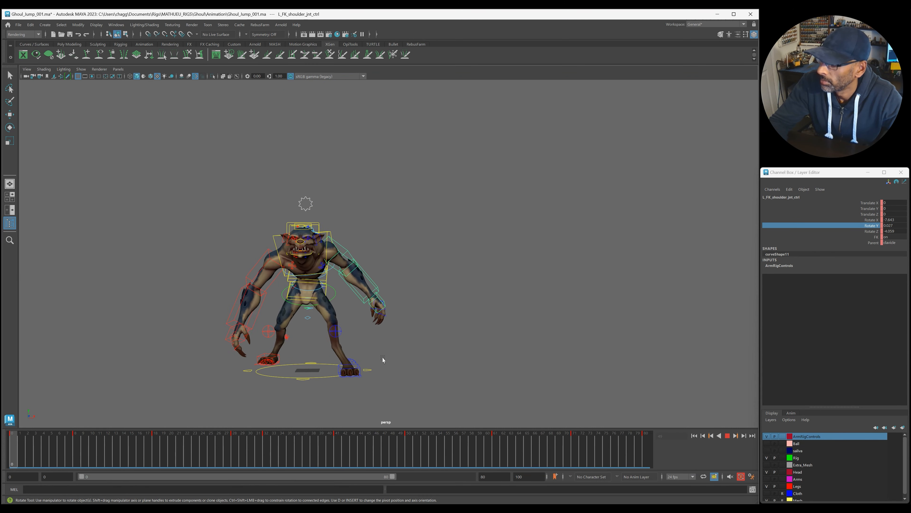
Set the left FK shoulder's Rotate Z to about -15.4 at frames 0 and 80, and key about -12 at frame 71
{"action": "left_click_drag", "start_coordinate": [585, 462], "coordinate": [631, 462]}
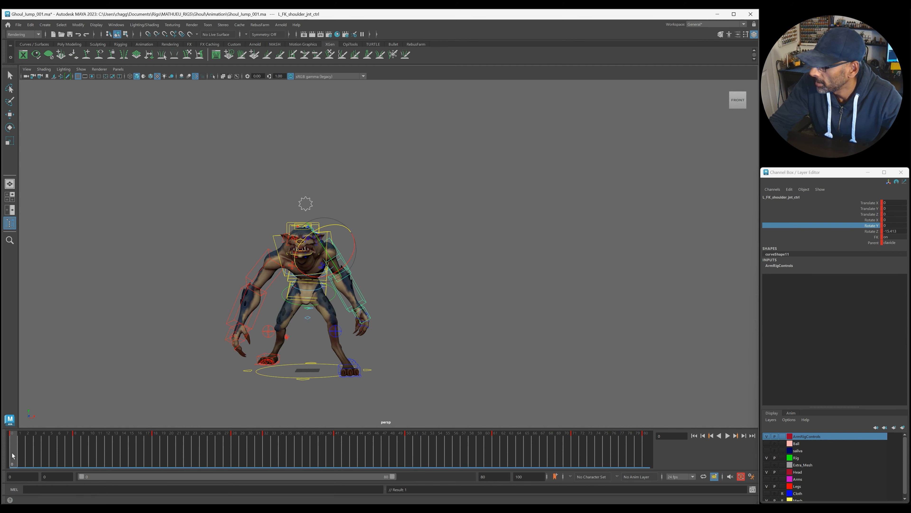
{"action": "left_click_drag", "start_coordinate": [615, 457], "coordinate": [367, 440]}
{"action": "key", "text": "alt+v"}
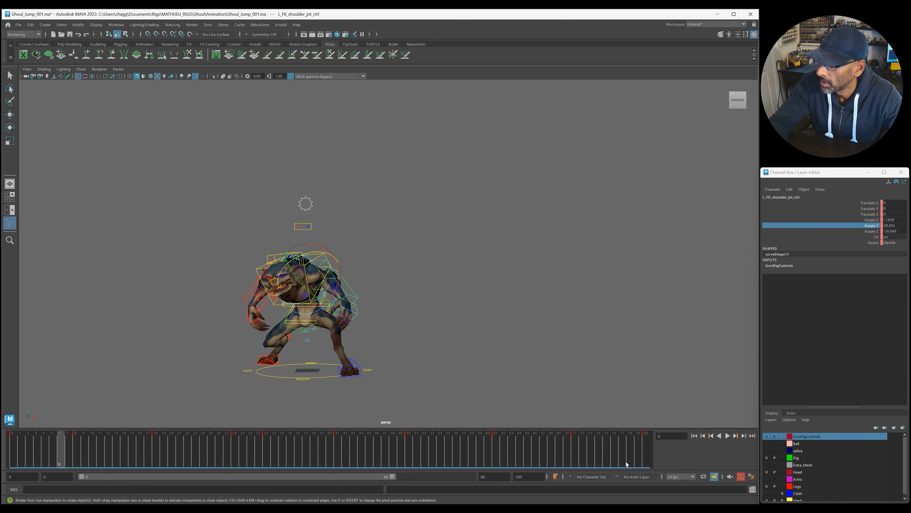
{"action": "left_click", "coordinate": [629, 456]}
{"action": "key", "text": "alt+v"}
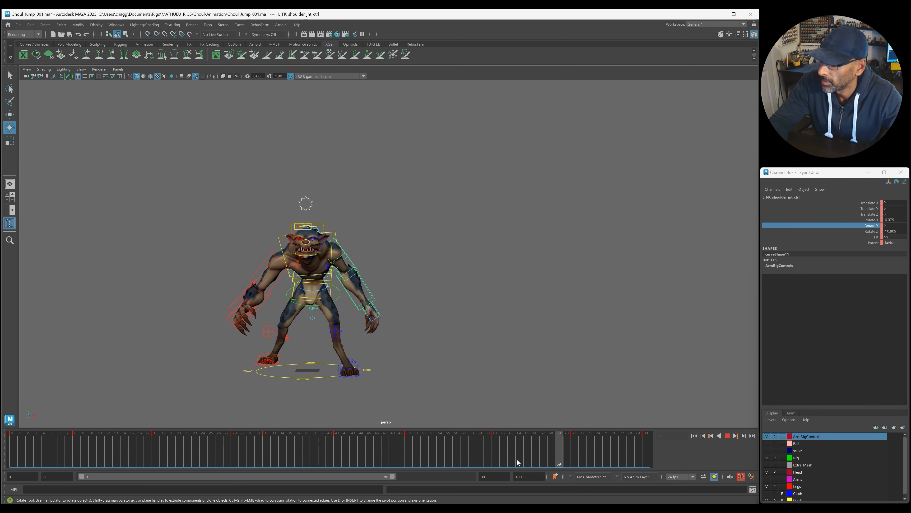
Play back the jump closer up and from a changed angle to check the left arm's overlap and settle
{"action": "key", "text": "alt+v"}
{"action": "left_click", "coordinate": [442, 450]}
{"action": "key", "text": "alt+v"}
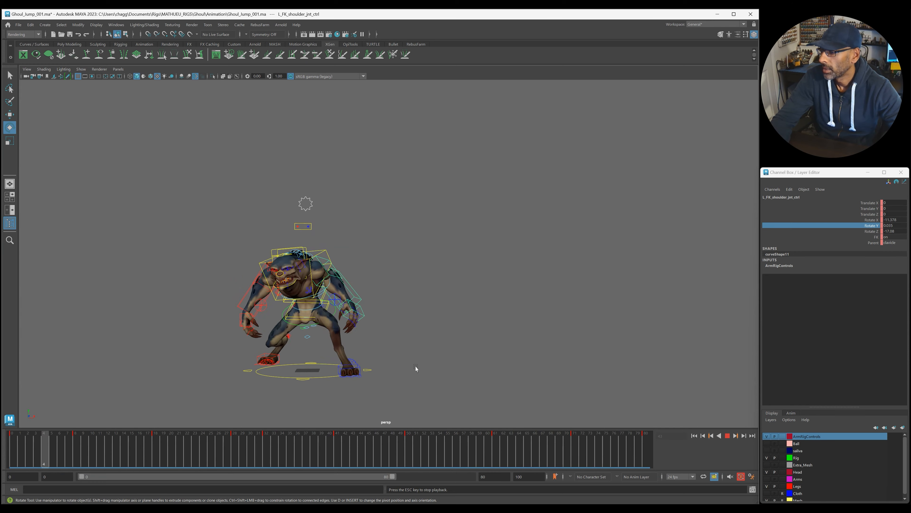
{"action": "scroll", "coordinate": [408, 383], "scroll_direction": "up", "scroll_amount": 2}
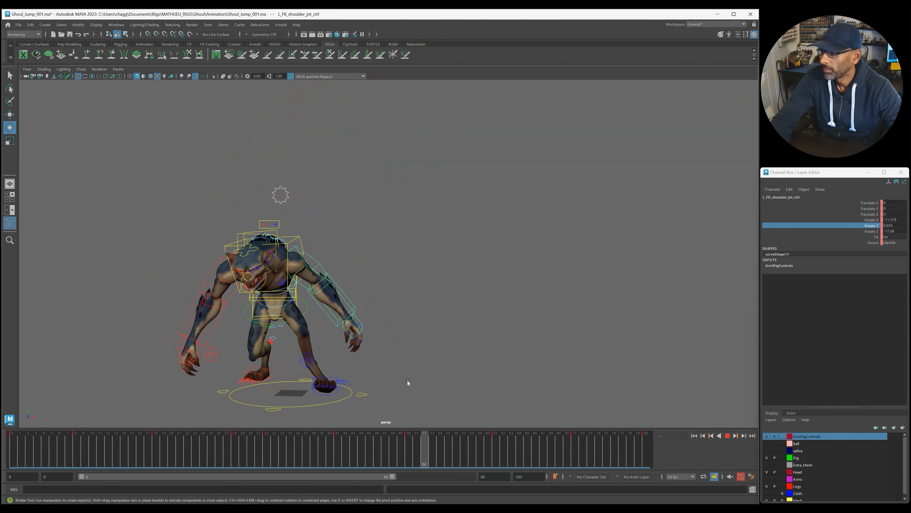
{"action": "left_click_drag", "start_coordinate": [496, 456], "coordinate": [537, 456]}
{"action": "left_click_drag", "start_coordinate": [391, 359], "coordinate": [421, 398], "text": "alt"}
{"action": "key", "text": "alt+v"}
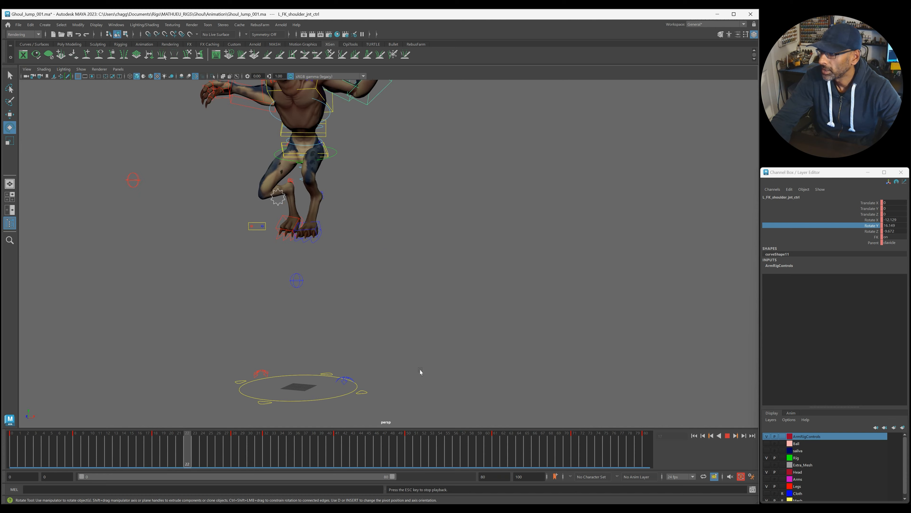
Try swinging the left FK shoulder to about 16 in Rotate Y at frame 41, checking from the side
{"action": "key", "text": "alt+v"}
{"action": "mouse_move", "coordinate": [337, 435]}
{"action": "left_mouse_down"}
{"action": "mouse_move", "coordinate": [348, 456]}
{"action": "mouse_move", "coordinate": [259, 452]}
{"action": "mouse_move", "coordinate": [285, 451]}
{"action": "left_mouse_up"}
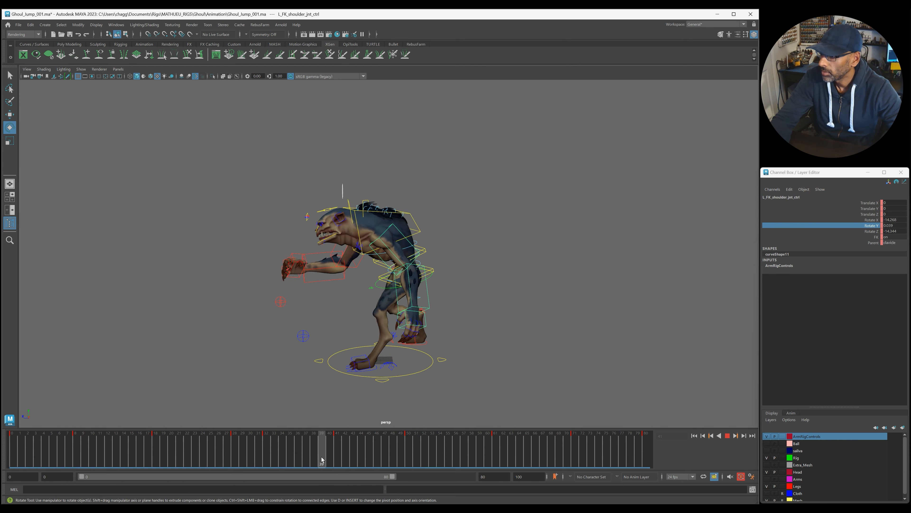
{"action": "key", "text": "q"}
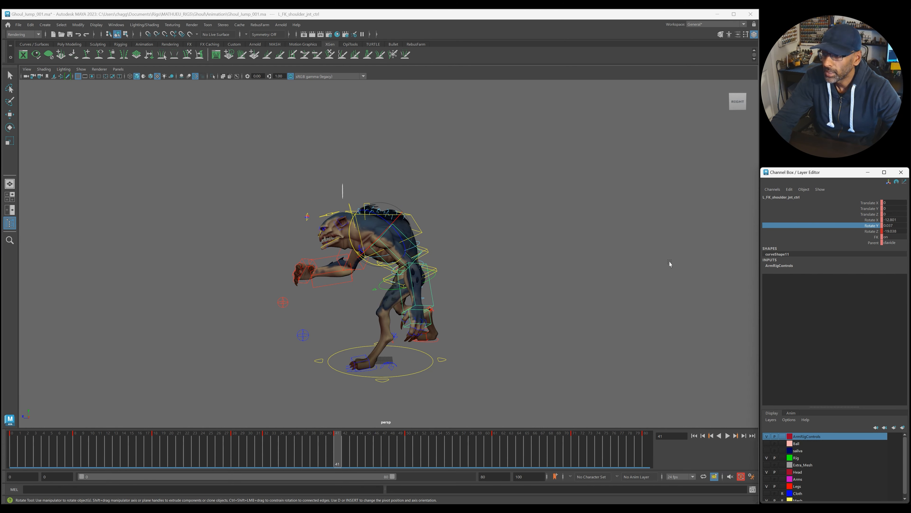
{"action": "middle_click_drag", "start_coordinate": [380, 268], "coordinate": [385, 268]}
{"action": "left_click", "coordinate": [255, 442]}
{"action": "key", "text": "alt+v"}
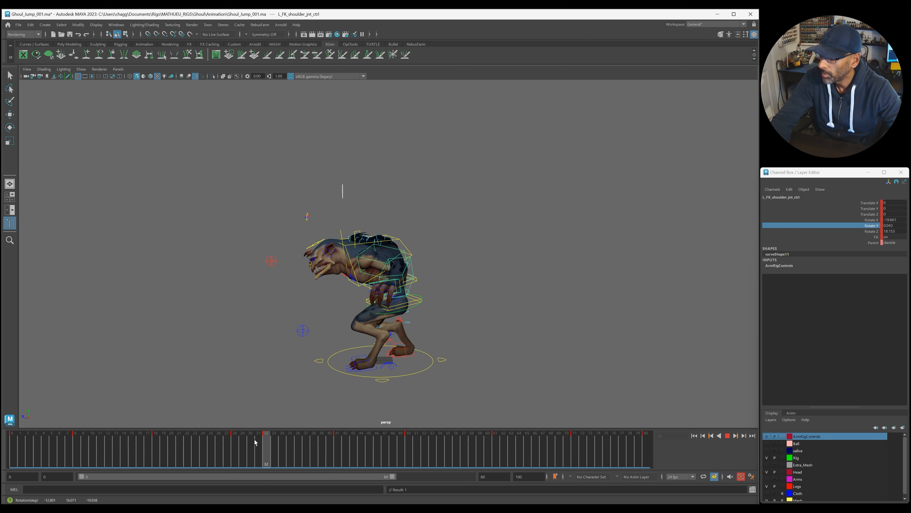
Set the left FK shoulder's Rotate Y to about -9.7 at frame 32 and about 3.3 at frame 41
{"action": "key", "text": "Escape"}
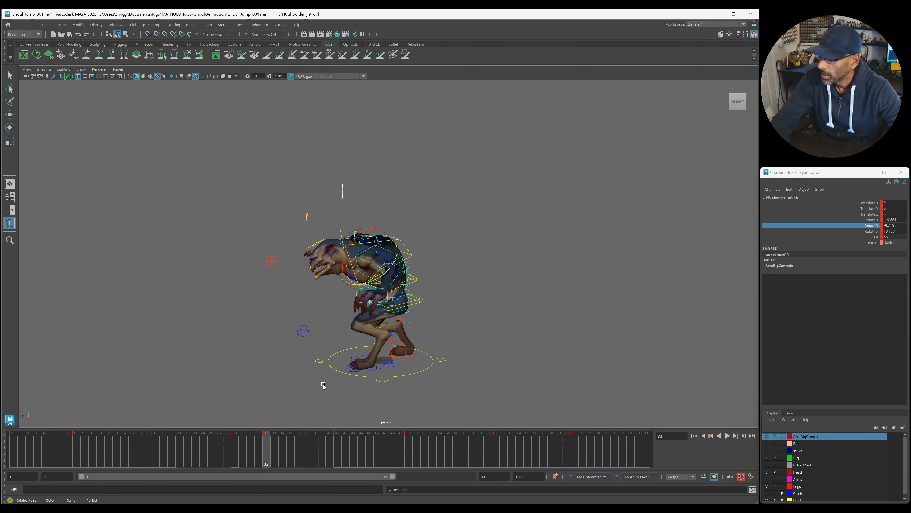
{"action": "left_click_drag", "start_coordinate": [337, 461], "coordinate": [337, 462]}
{"action": "left_click", "coordinate": [266, 453]}
{"action": "key", "text": "alt+v"}
{"action": "left_click", "coordinate": [339, 453]}
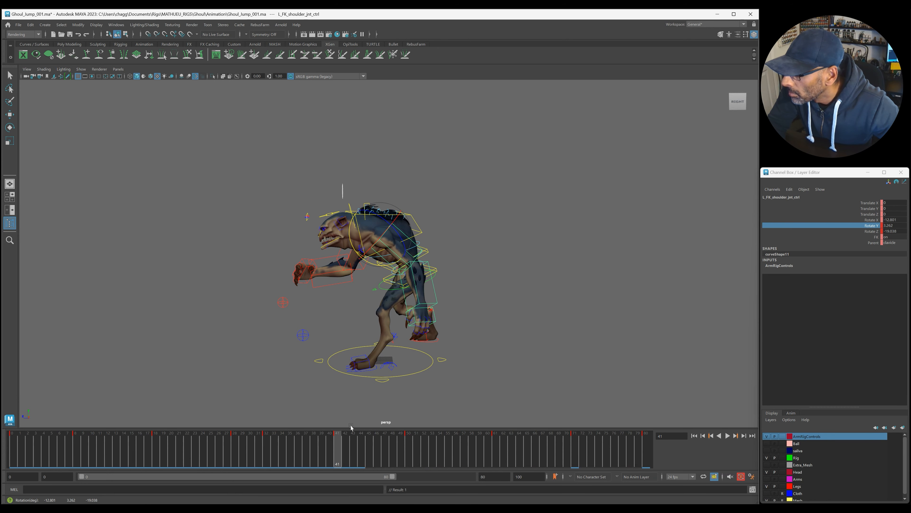
{"action": "key", "text": "alt+v"}
Swing the left FK shoulder to about -19.4 in Rotate Y at frame 61 and replay the settle
{"action": "left_click", "coordinate": [274, 450]}
{"action": "left_click", "coordinate": [314, 459]}
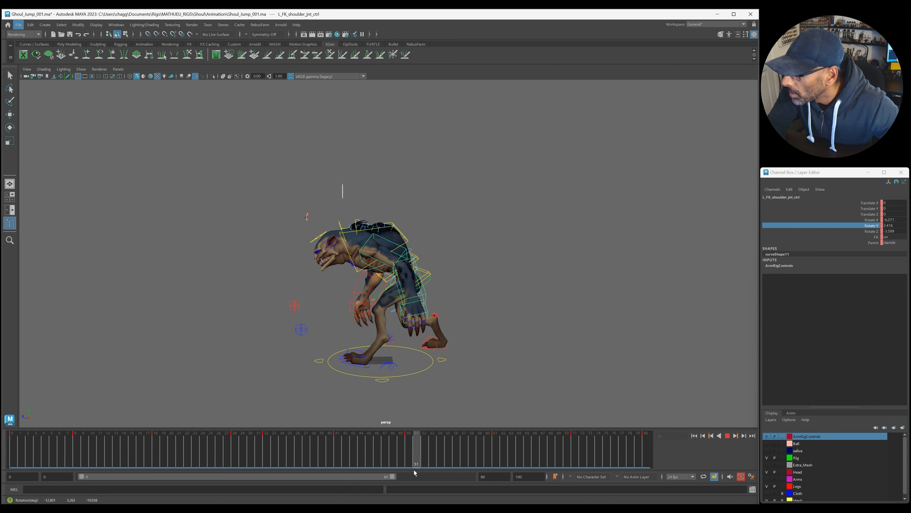
{"action": "left_click", "coordinate": [489, 458]}
{"action": "left_click_drag", "start_coordinate": [371, 275], "coordinate": [368, 272]}
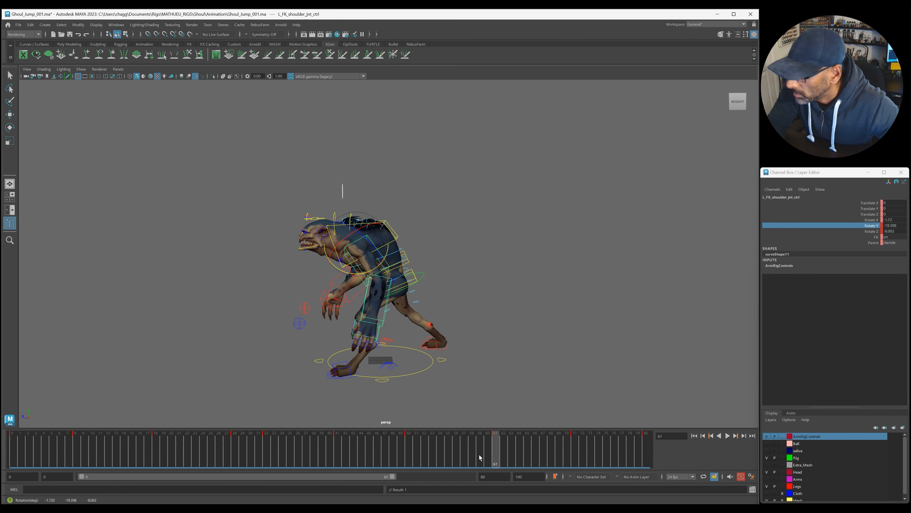
{"action": "key", "text": "alt+v"}
In the Graph Editor, thin out the shoulder's Rotate Y keys, including frame 18, set frame 61 to about -8, and replay
{"action": "left_click", "coordinate": [464, 458]}
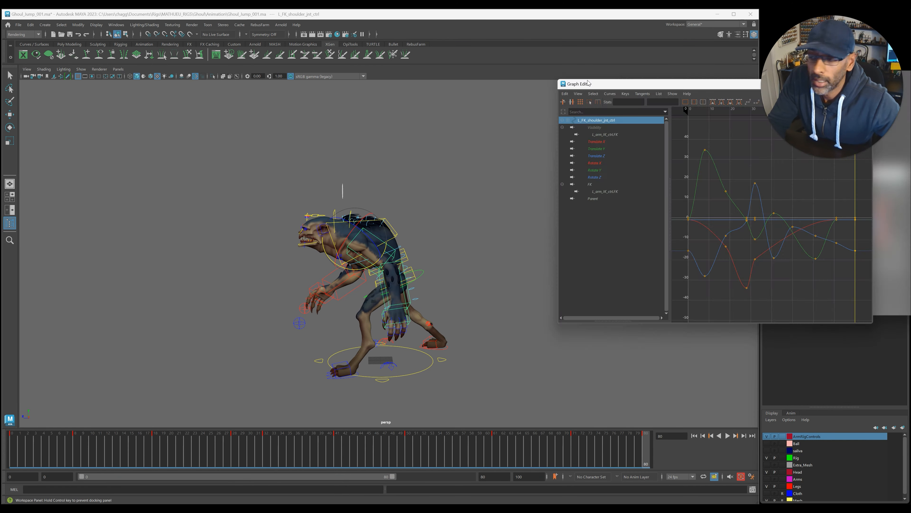
{"action": "left_click_drag", "start_coordinate": [621, 82], "coordinate": [483, 64]}
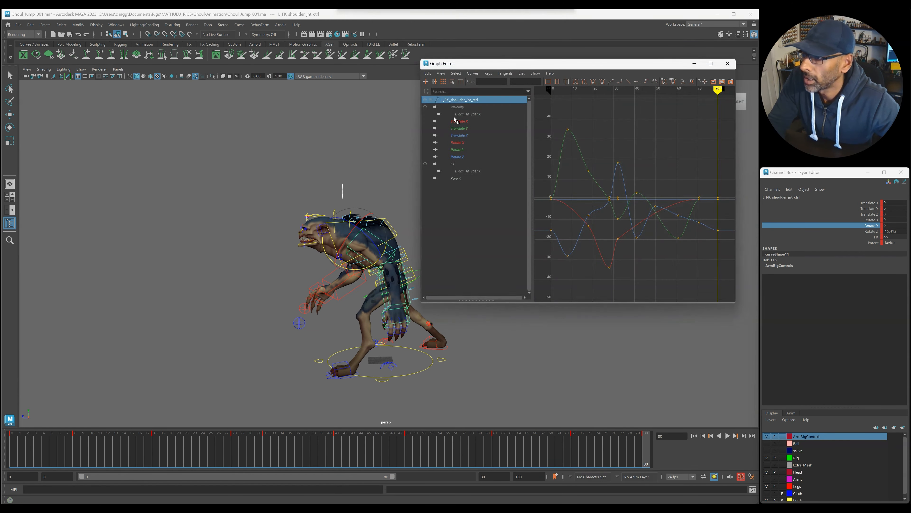
{"action": "left_click", "coordinate": [466, 150]}
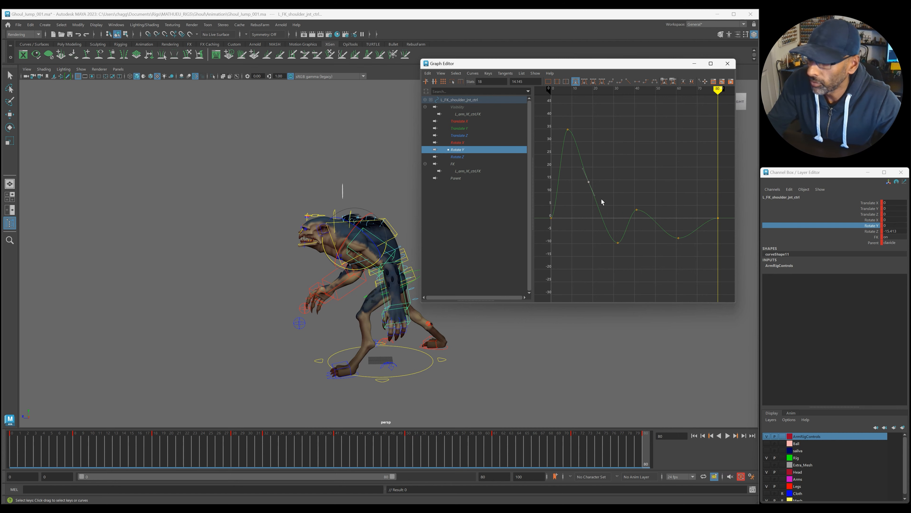
{"action": "key", "text": "alt+v"}
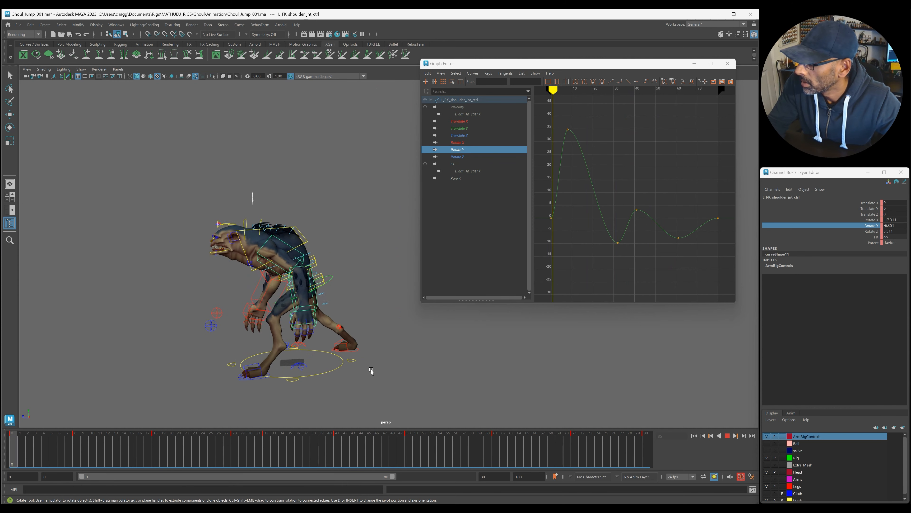
{"action": "key", "text": "Escape"}
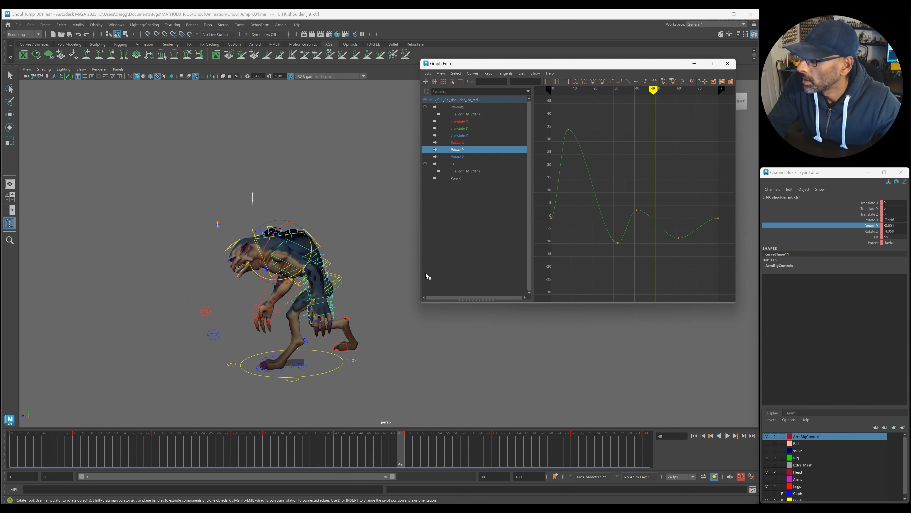
Review the left shoulder's Rotate X curve and delete the Rotate Z key at frame 28
{"action": "left_click", "coordinate": [462, 144]}
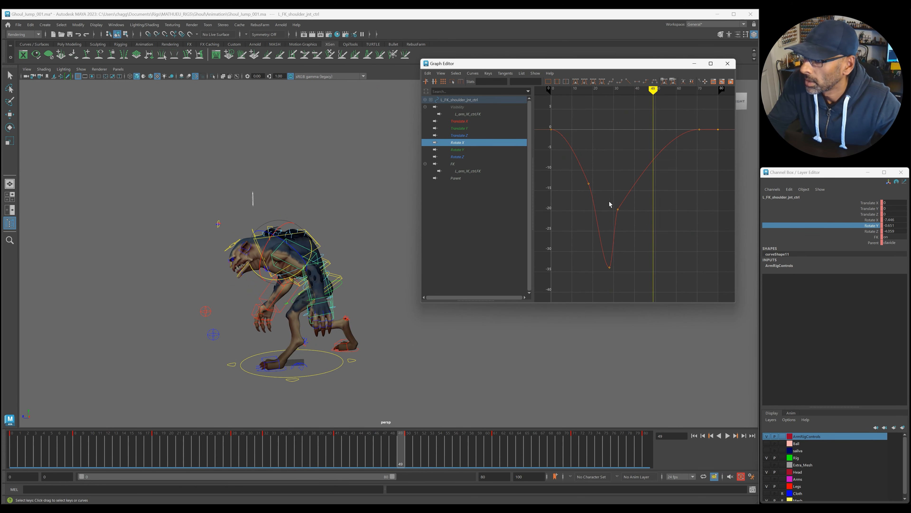
{"action": "left_click", "coordinate": [474, 158]}
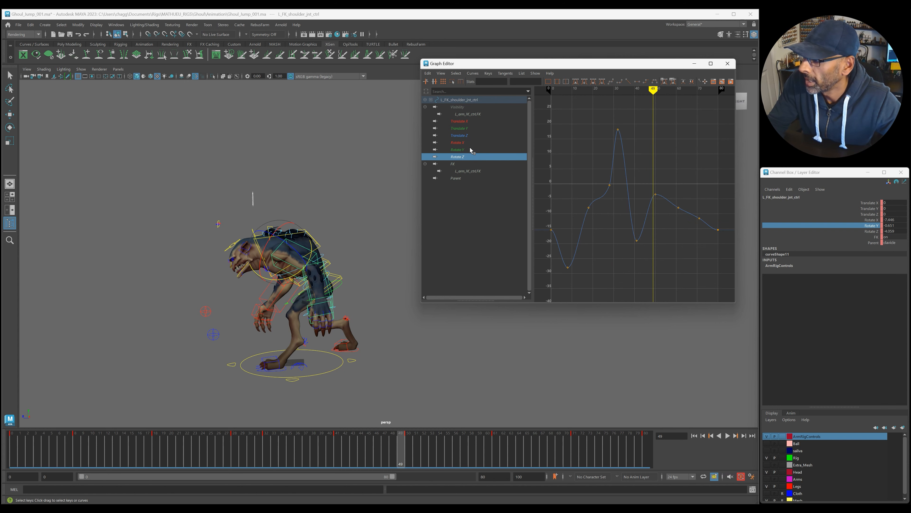
{"action": "mouse_move", "coordinate": [383, 446]}
{"action": "left_mouse_down"}
{"action": "mouse_move", "coordinate": [296, 447]}
{"action": "mouse_move", "coordinate": [319, 447]}
{"action": "left_mouse_up"}
{"action": "left_click_drag", "start_coordinate": [329, 280], "coordinate": [392, 268], "text": "alt"}
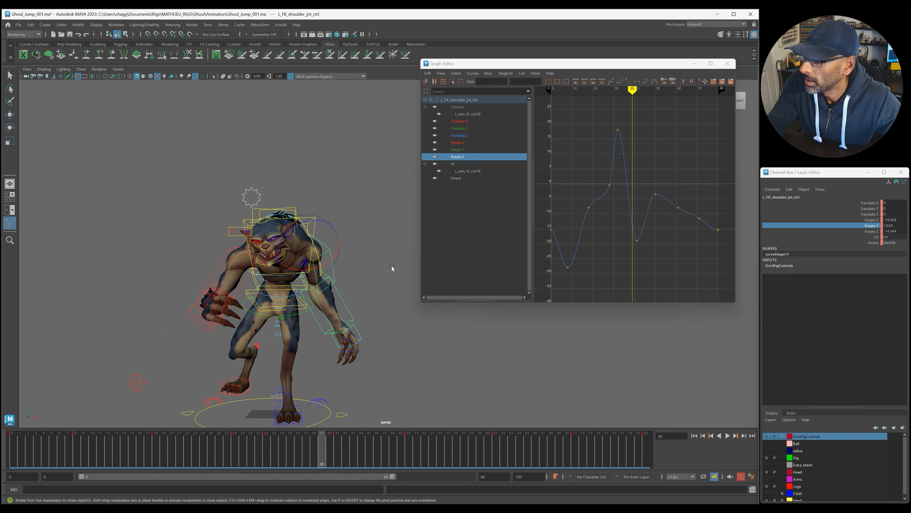
{"action": "left_click_drag", "start_coordinate": [599, 176], "coordinate": [614, 196]}
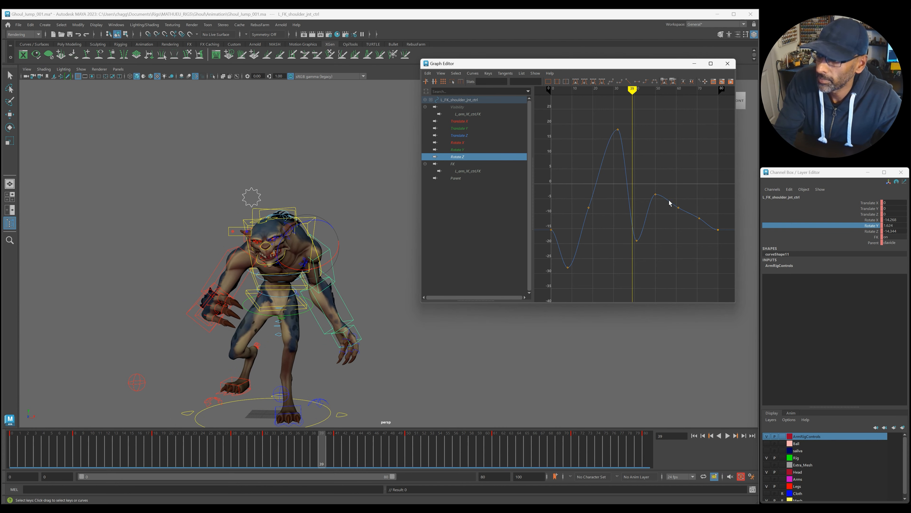
Delete the left FK shoulder's Rotate Z keys at frames 61 and 71 and replay the motion from the front and side
{"action": "left_click_drag", "start_coordinate": [704, 234], "coordinate": [704, 234]}
{"action": "key", "text": "Delete"}
{"action": "key", "text": "alt+v"}
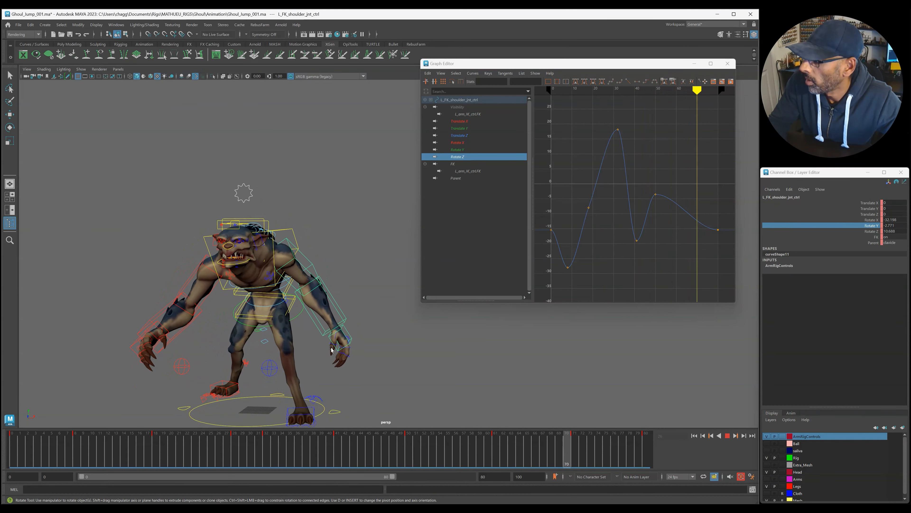
{"action": "key", "text": "Escape"}
{"action": "key", "text": "alt+v"}
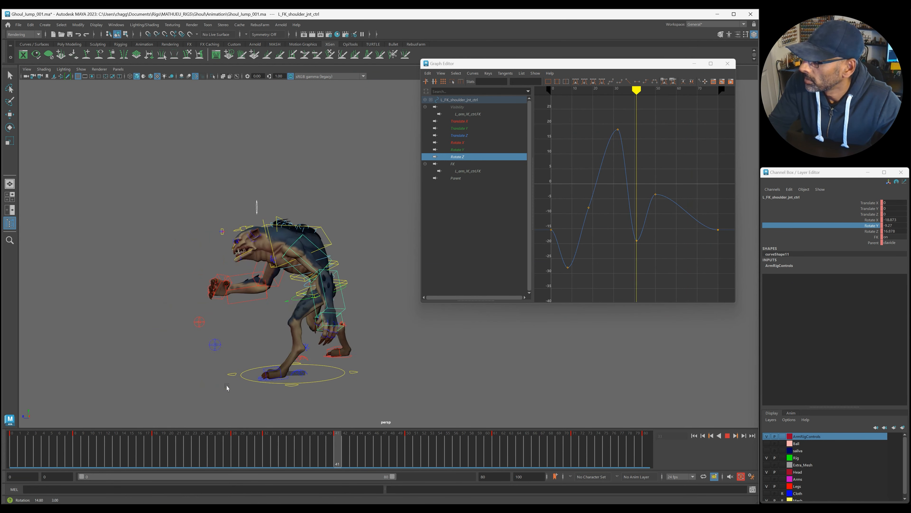
{"action": "key", "text": "Escape"}
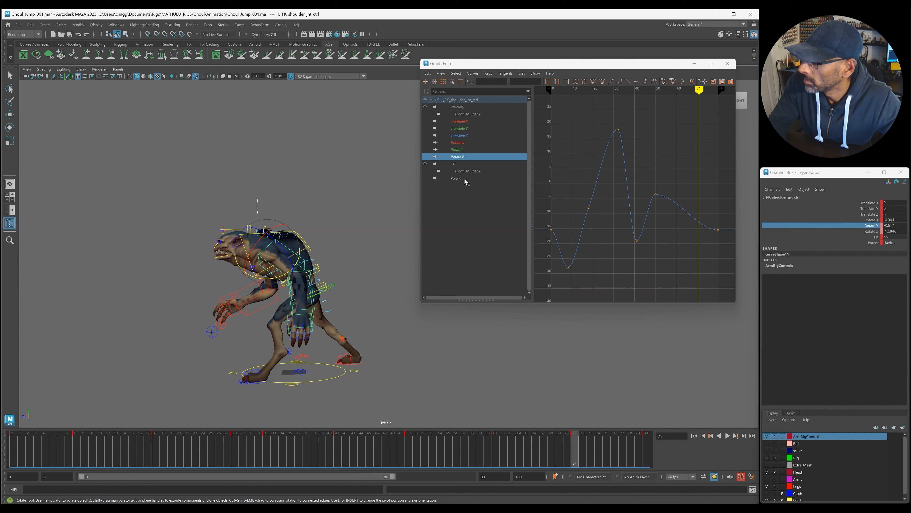
Review the shoulder's Rotate Y curve, delete its Rotate X keys at frames 32 and 71, and replay
{"action": "left_click", "coordinate": [467, 149]}
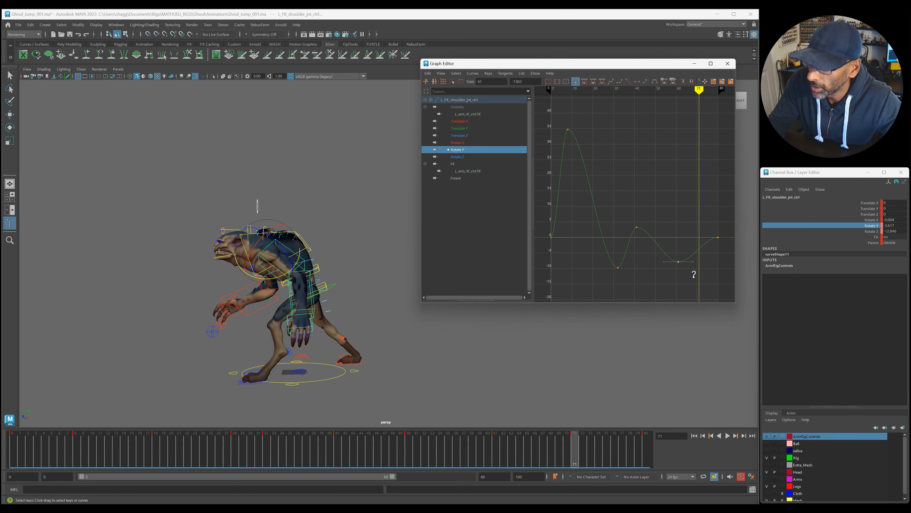
{"action": "left_click", "coordinate": [472, 143]}
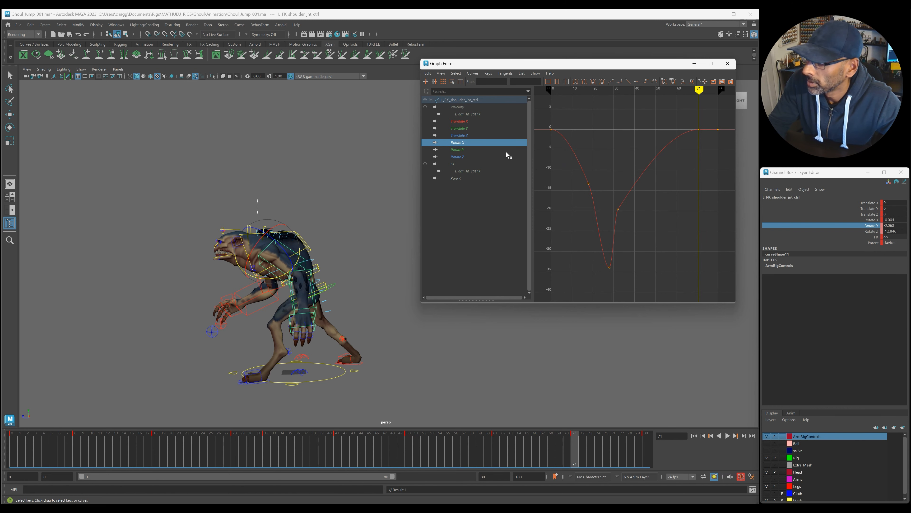
{"action": "key", "text": "Delete"}
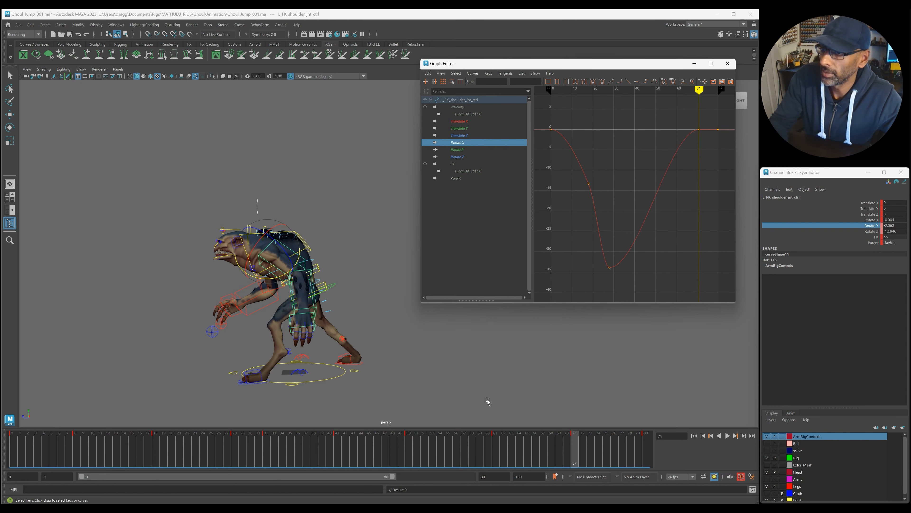
{"action": "left_click_drag", "start_coordinate": [695, 113], "coordinate": [705, 140]}
{"action": "key", "text": "Delete"}
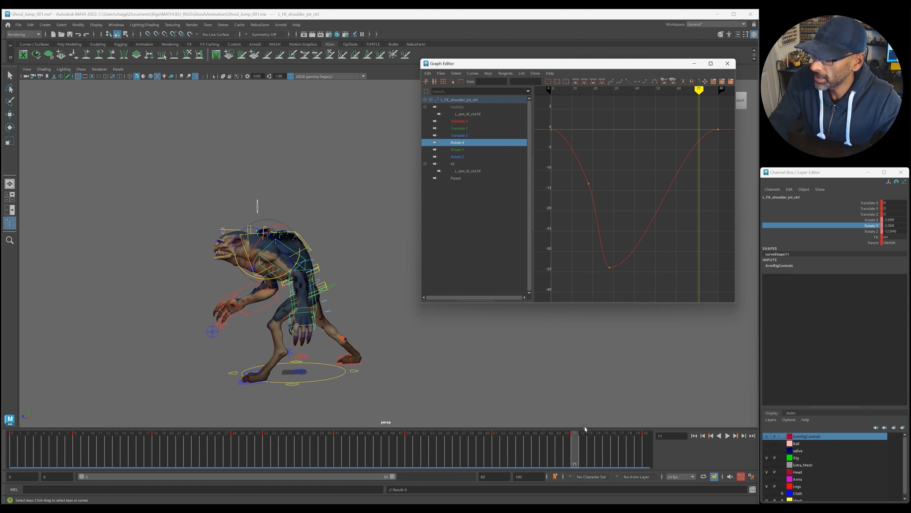
{"action": "key", "text": "alt+v"}
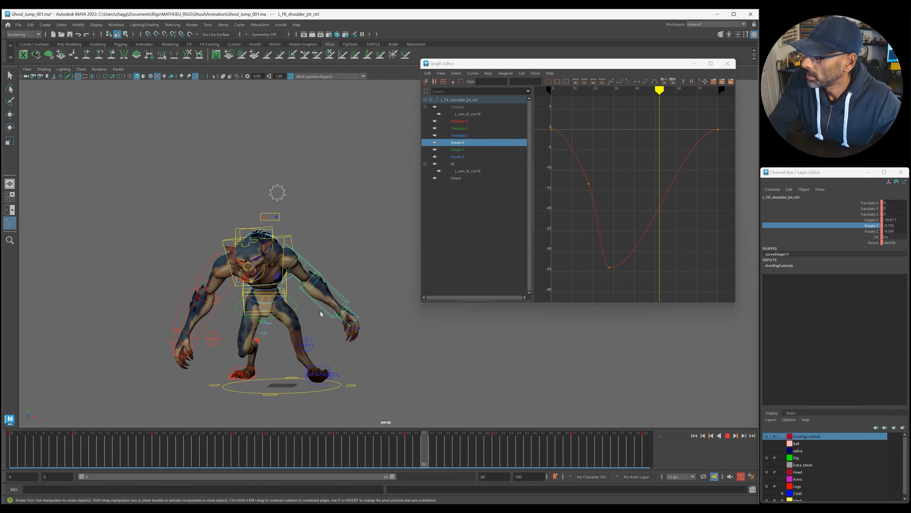
Play the jump with the rig controls hidden, check it in plain and textured shading, and show the controls again
{"action": "key", "text": "alt+2"}
{"action": "left_click", "coordinate": [338, 262]}
{"action": "key", "text": "alt+v"}
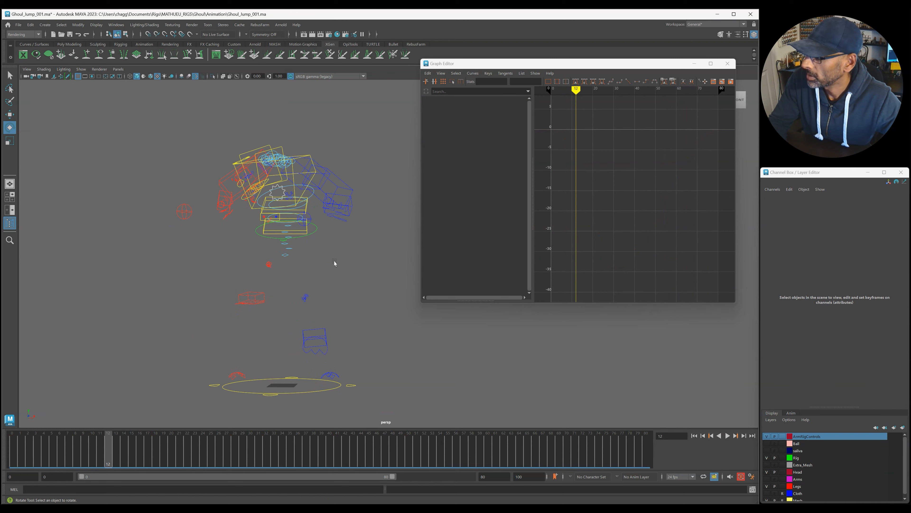
{"action": "key", "text": "alt+2"}
{"action": "key", "text": "alt+v"}
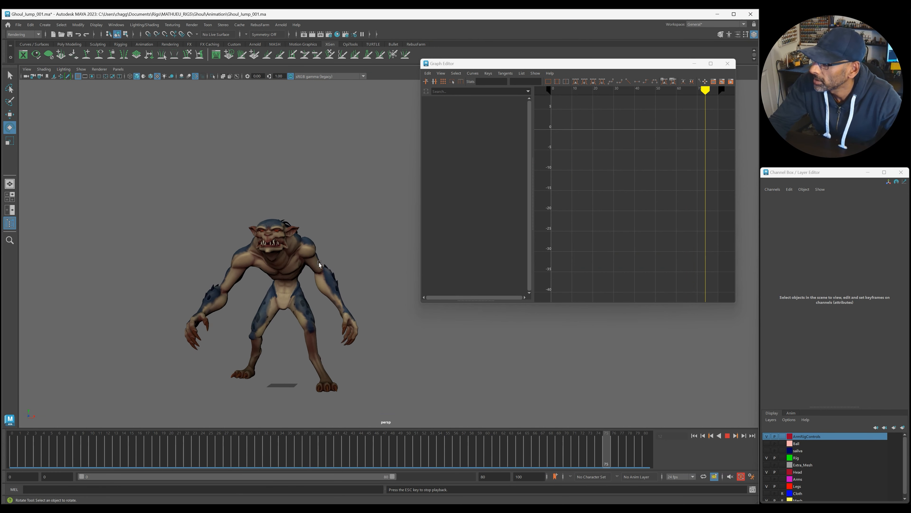
{"action": "key", "text": "5"}
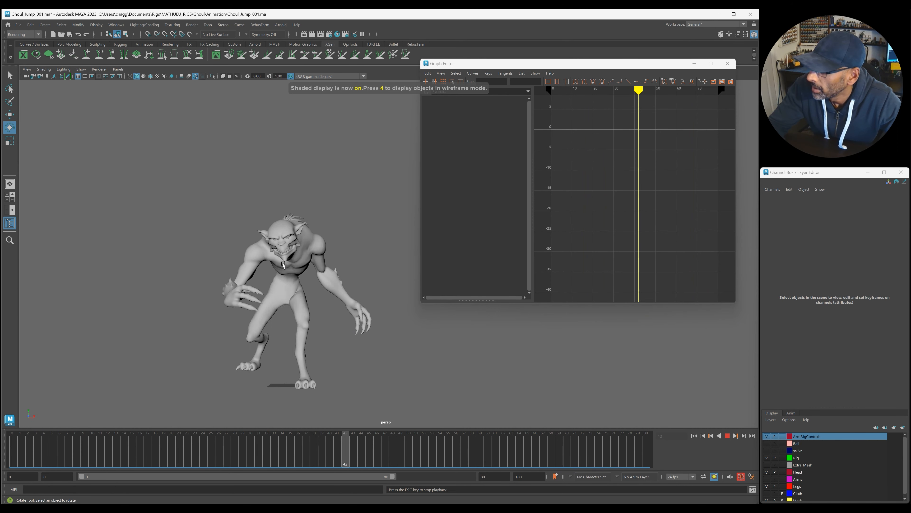
{"action": "key", "text": "6"}
{"action": "key", "text": "alt+2"}
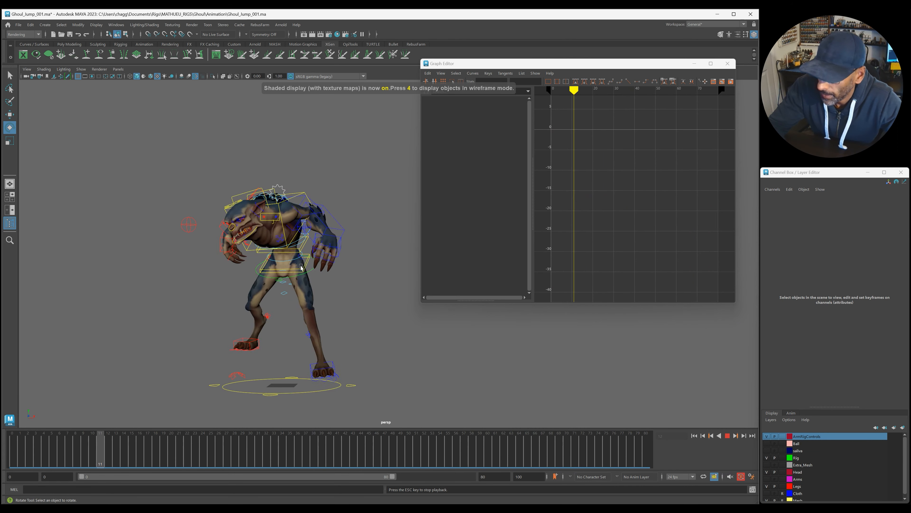
{"action": "key", "text": "Escape"}
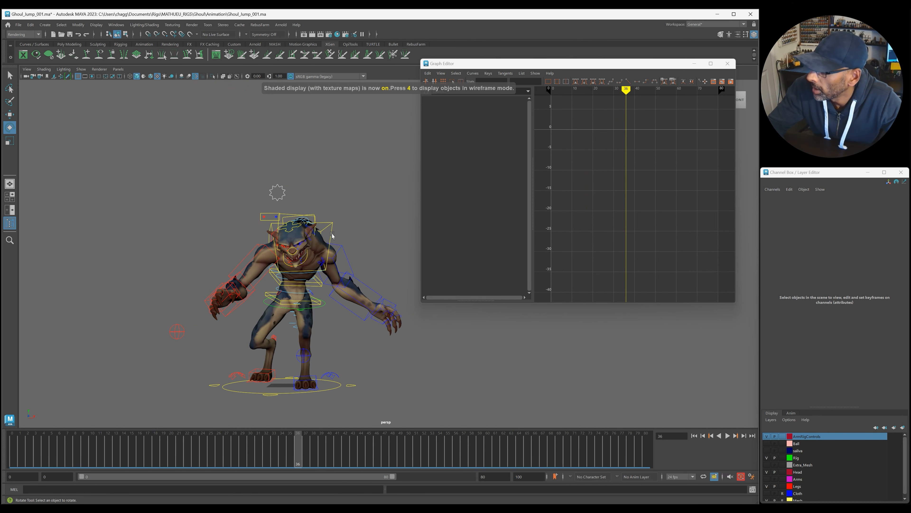
Key the left clavicle at frame 58 with Rotate X -0.84, Rotate Y 21.239 and Rotate Z -1.981, and replay
{"action": "left_click", "coordinate": [322, 265]}
{"action": "left_click_drag", "start_coordinate": [539, 456], "coordinate": [577, 461]}
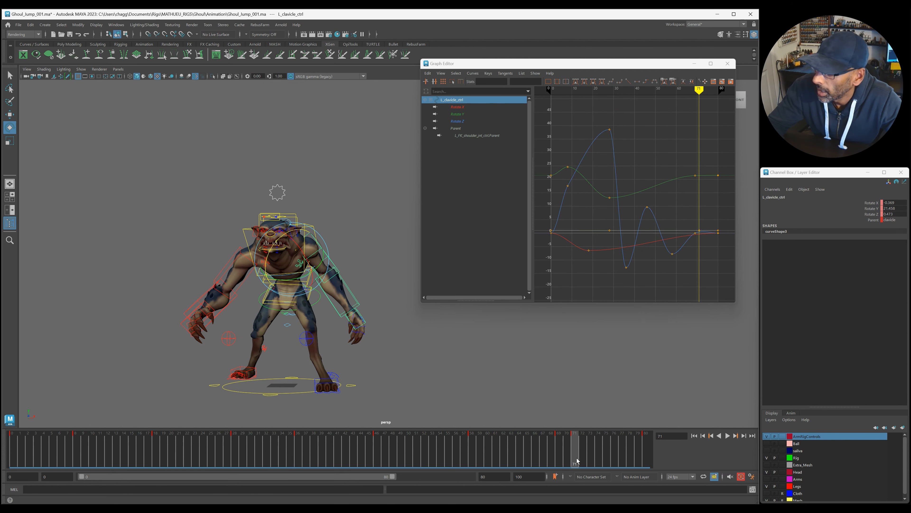
{"action": "right_click", "coordinate": [577, 461]}
{"action": "left_click", "coordinate": [610, 346]}
{"action": "key", "text": "alt+v"}
{"action": "mouse_move", "coordinate": [417, 434]}
{"action": "left_mouse_down"}
{"action": "mouse_move", "coordinate": [607, 462]}
{"action": "mouse_move", "coordinate": [471, 460]}
{"action": "mouse_move", "coordinate": [337, 441]}
{"action": "left_mouse_up"}
{"action": "key", "text": "alt+v"}
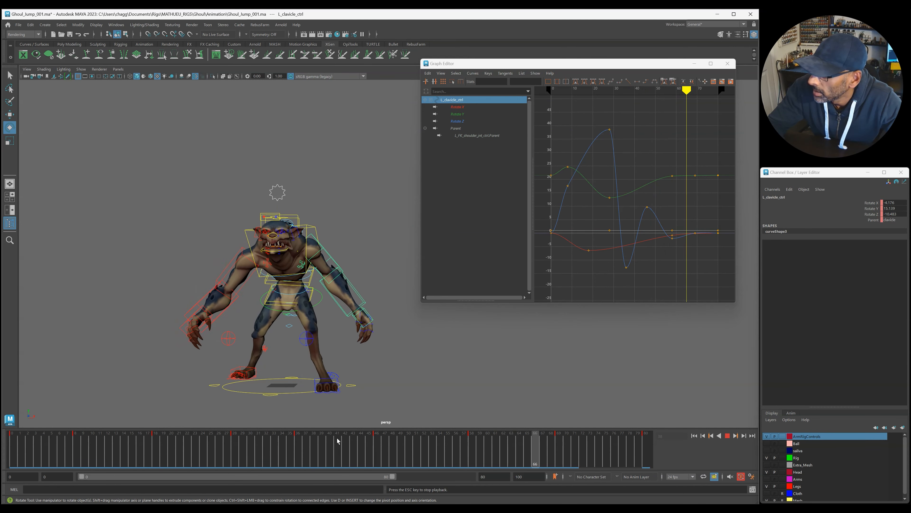
Remove the left clavicle's rotation keys near frame 69 in the Graph Editor and replay the settle
{"action": "left_click", "coordinate": [472, 456]}
{"action": "left_click_drag", "start_coordinate": [688, 165], "coordinate": [705, 243]}
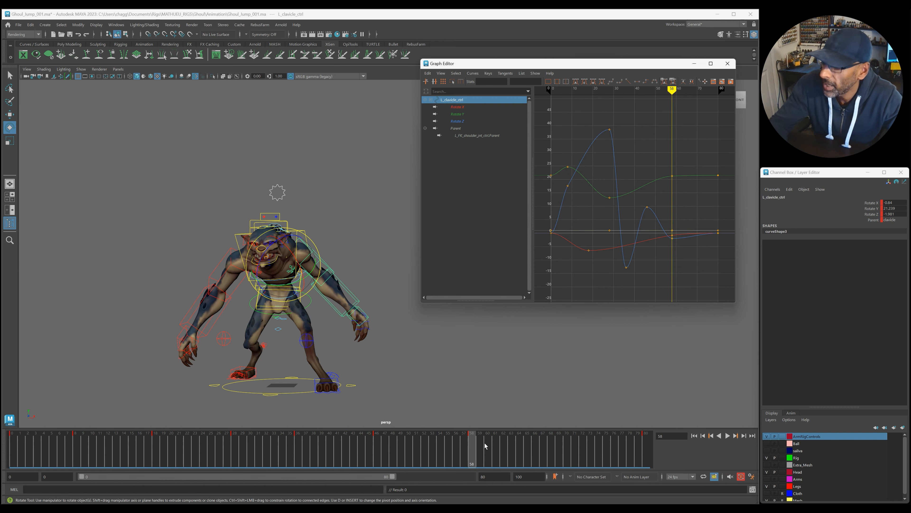
{"action": "left_click_drag", "start_coordinate": [692, 261], "coordinate": [691, 264]}
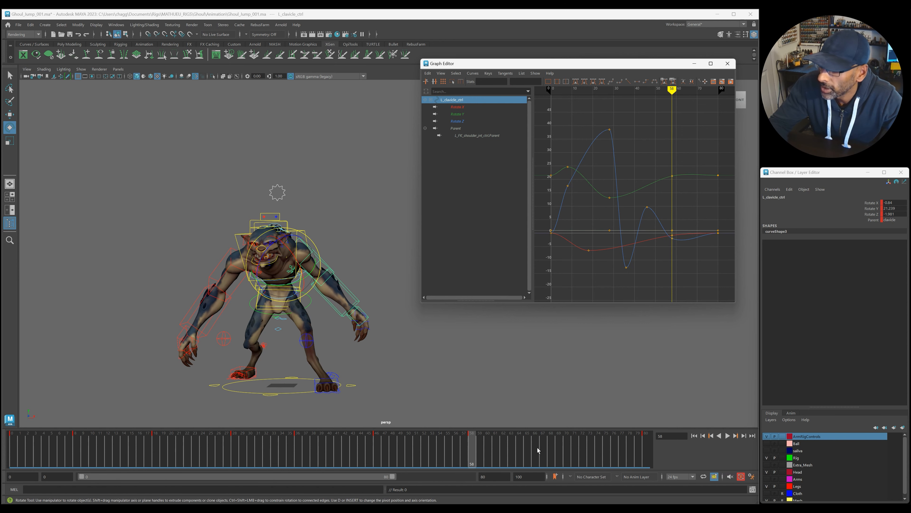
{"action": "key", "text": "alt+v"}
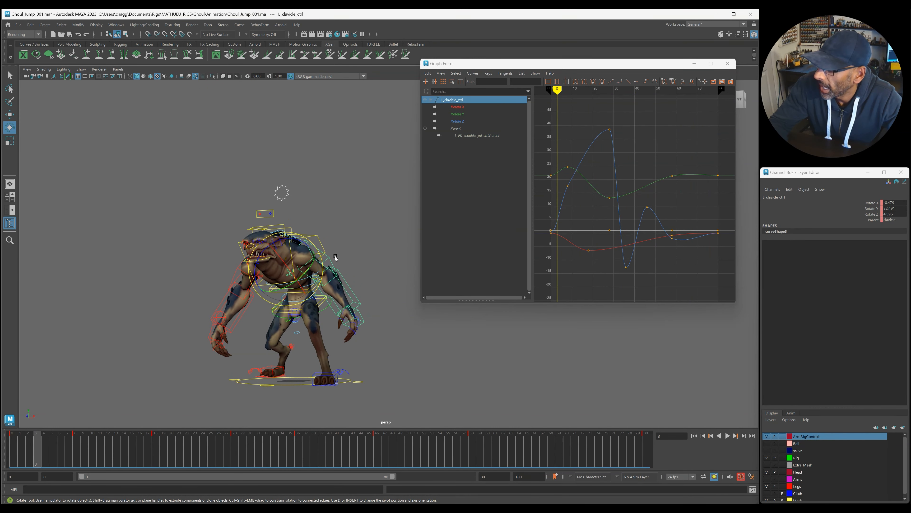
Delete the left FK shoulder's keys at frame 71, key its settling pose at frame 68, and replay
{"action": "left_click", "coordinate": [330, 260]}
{"action": "left_click_drag", "start_coordinate": [507, 457], "coordinate": [539, 451]}
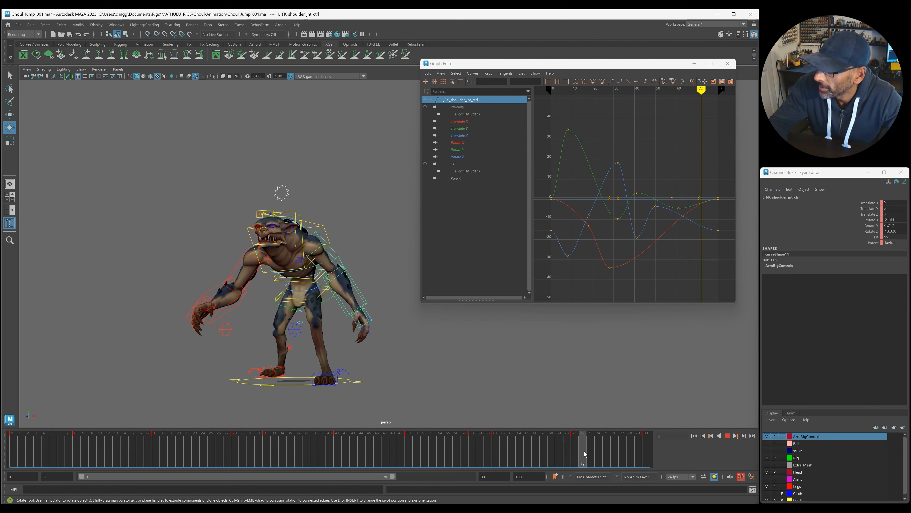
{"action": "left_click_drag", "start_coordinate": [625, 451], "coordinate": [542, 448]}
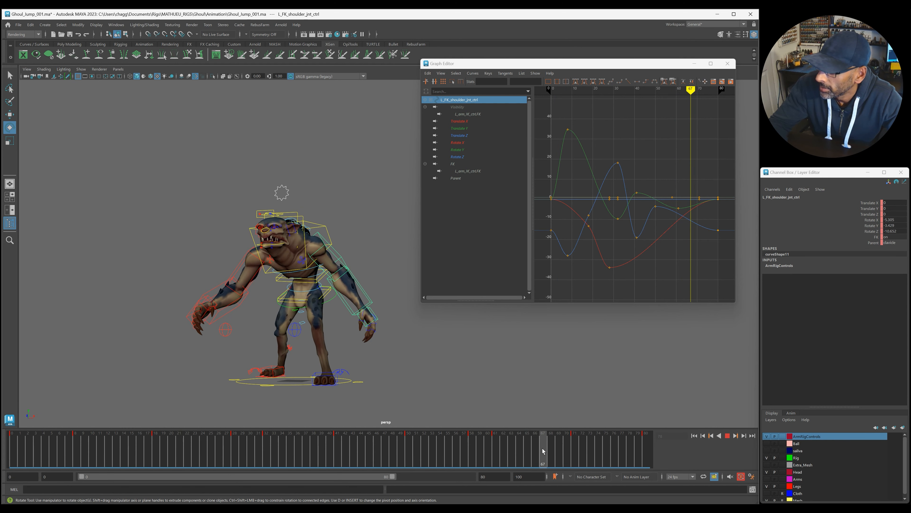
{"action": "right_click", "coordinate": [575, 455]}
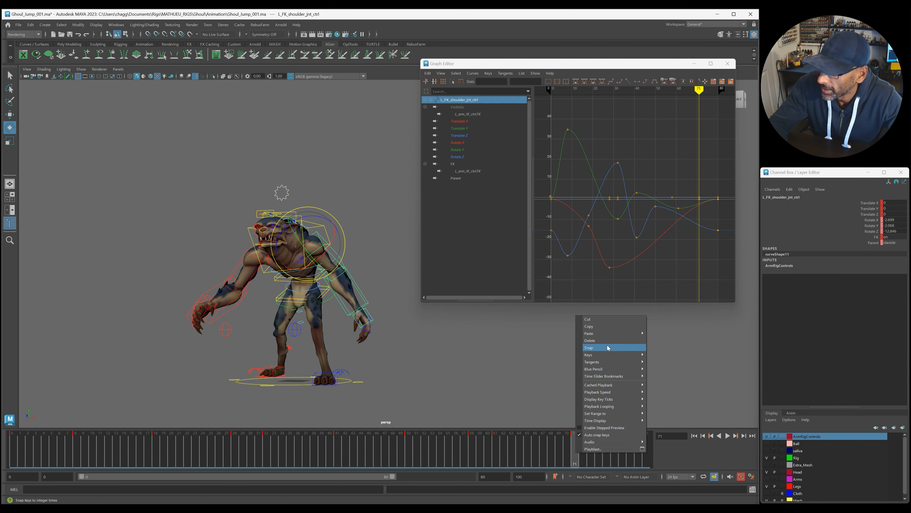
{"action": "left_click", "coordinate": [590, 340]}
{"action": "left_click", "coordinate": [494, 450]}
{"action": "mouse_move", "coordinate": [573, 451]}
{"action": "left_mouse_down"}
{"action": "mouse_move", "coordinate": [613, 456]}
{"action": "mouse_move", "coordinate": [418, 450]}
{"action": "left_mouse_up"}
{"action": "key", "text": "s"}
{"action": "key", "text": "alt+v"}
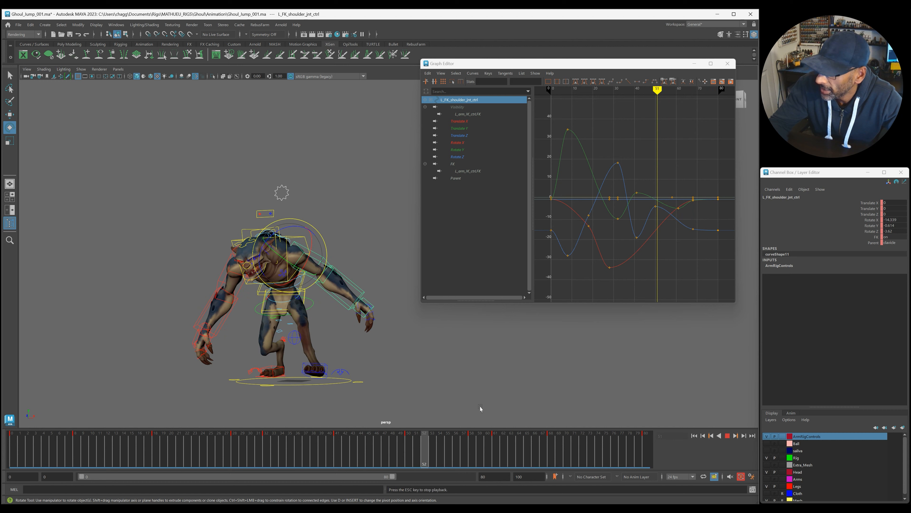
Delete the left FK shoulder's keys at frame 61, key its pose at frame 58 instead, and replay
{"action": "right_click", "coordinate": [502, 449]}
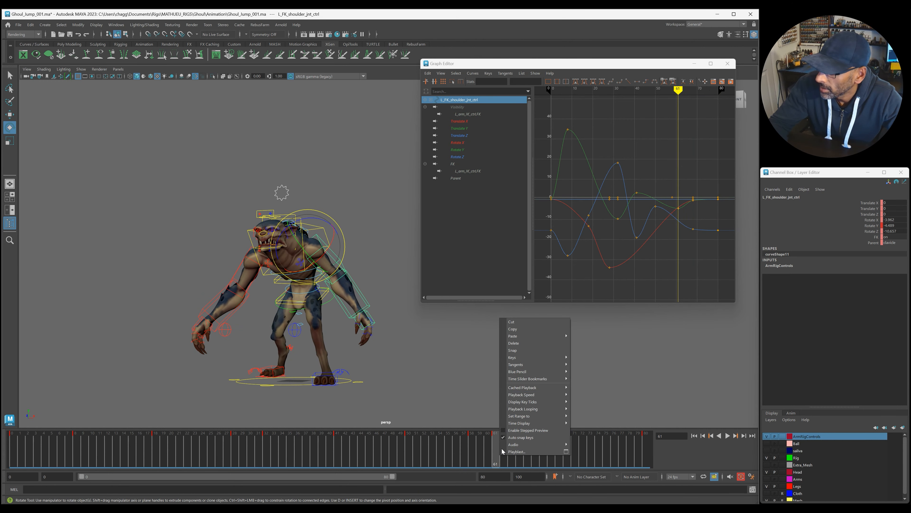
{"action": "left_click", "coordinate": [530, 343]}
{"action": "left_click_drag", "start_coordinate": [470, 445], "coordinate": [338, 444]}
{"action": "key", "text": "alt+v"}
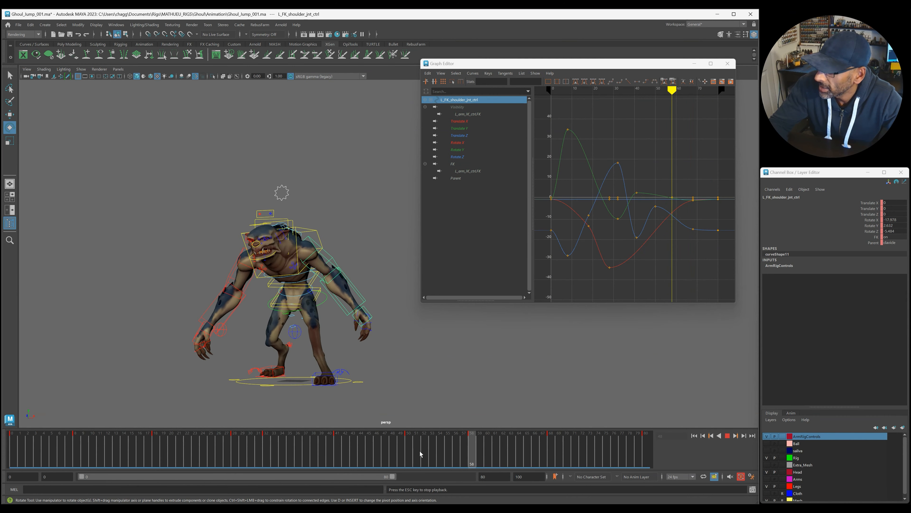
Rotate the left FK shoulder at frame 58 to about -3.9 in X and -12.6 in Z, and replay
{"action": "left_click", "coordinate": [472, 459]}
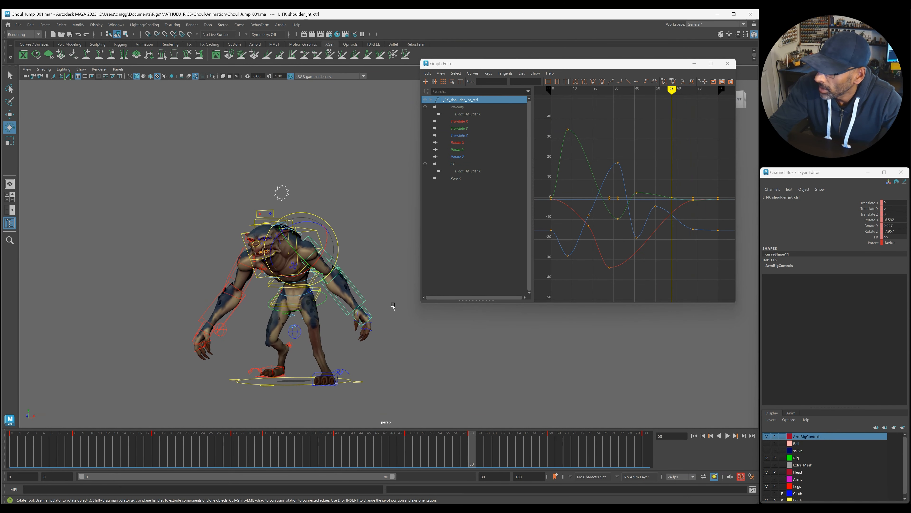
{"action": "left_click", "coordinate": [857, 225]}
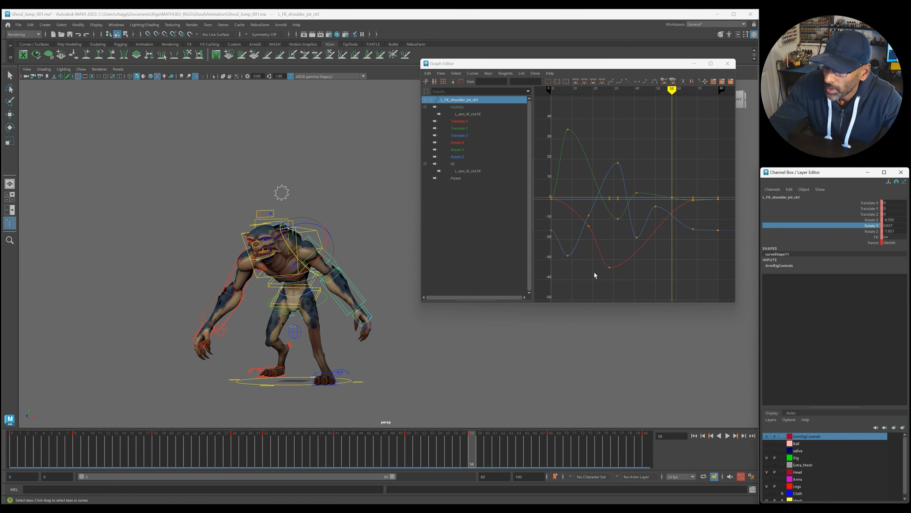
{"action": "left_click_drag", "start_coordinate": [319, 248], "coordinate": [321, 250]}
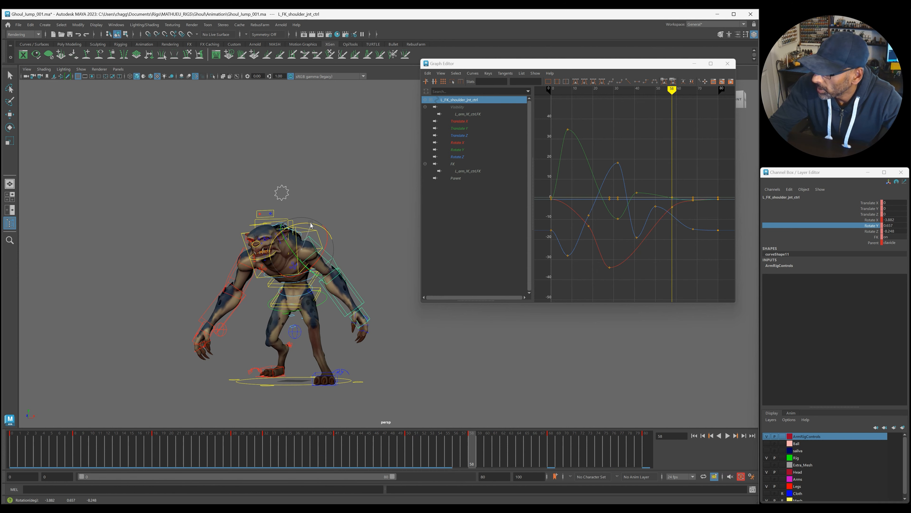
{"action": "key", "text": "alt+v"}
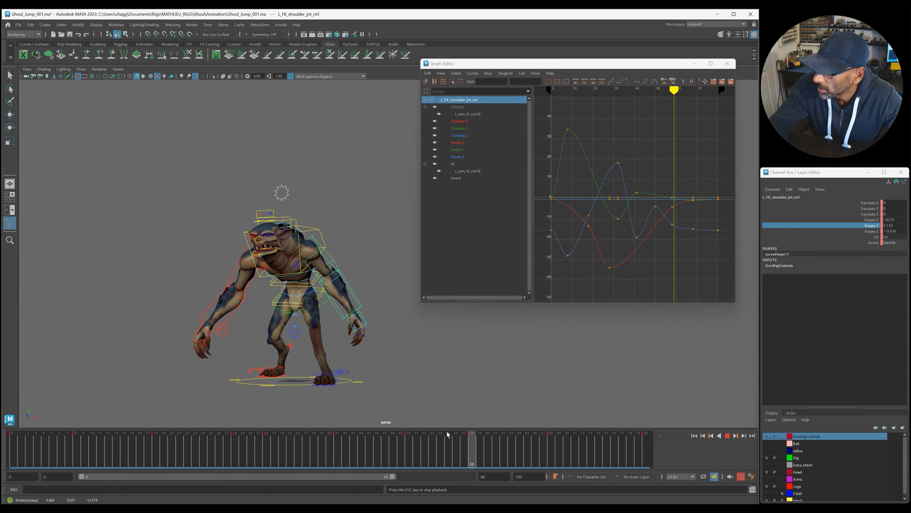
Delete the left FK shoulder's keys at frame 68 and replay the landing
{"action": "left_click", "coordinate": [551, 450]}
{"action": "right_click", "coordinate": [551, 450]}
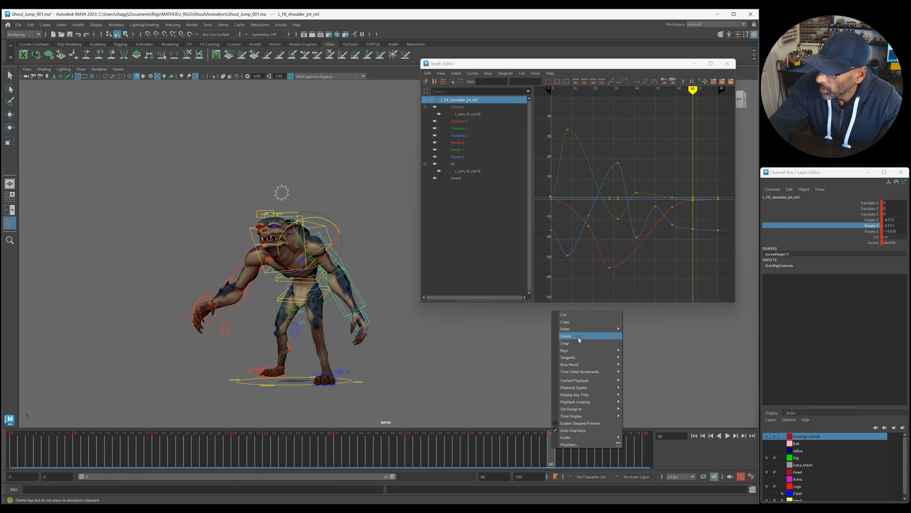
{"action": "left_click", "coordinate": [578, 336]}
{"action": "key", "text": "alt+v"}
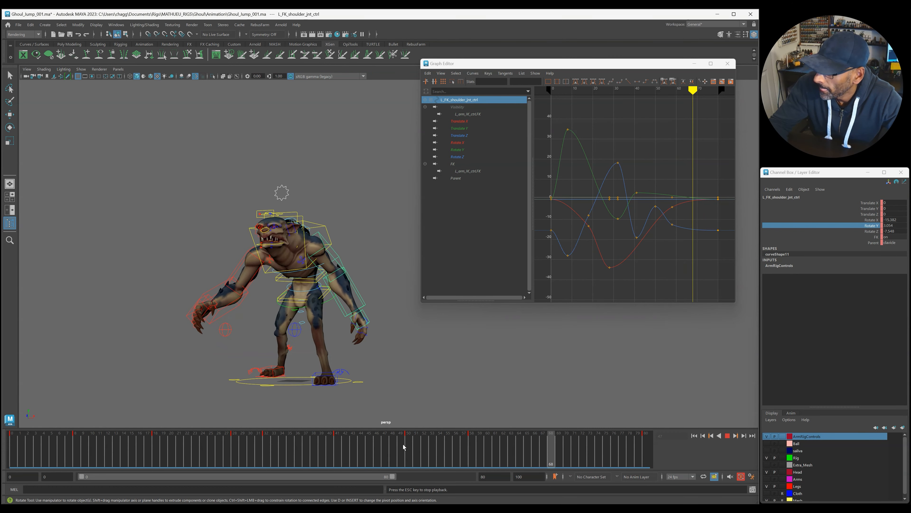
Swing the left FK shoulder at frame 68 to about -11.4 and then about -7.35 in Rotate Z, replaying after each change
{"action": "left_click_drag", "start_coordinate": [449, 453], "coordinate": [489, 456]}
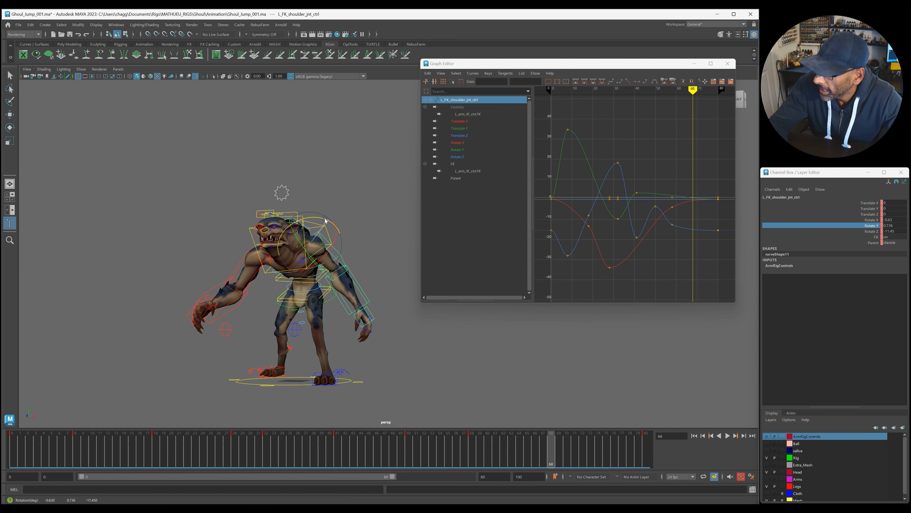
{"action": "key", "text": "alt+v"}
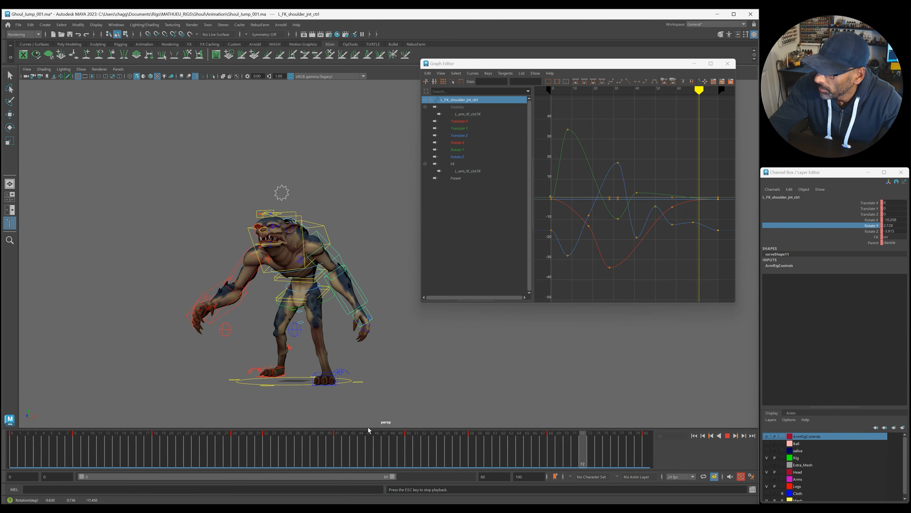
{"action": "left_click", "coordinate": [551, 456]}
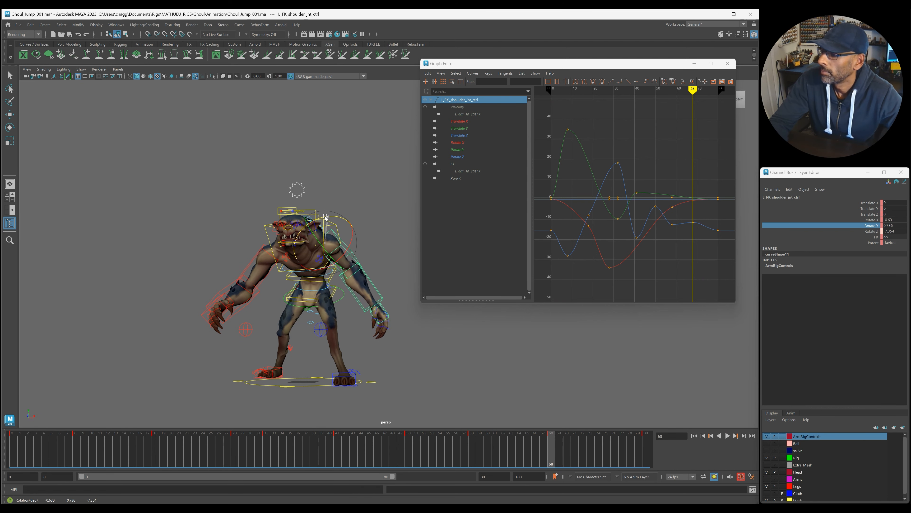
{"action": "key", "text": "alt+v"}
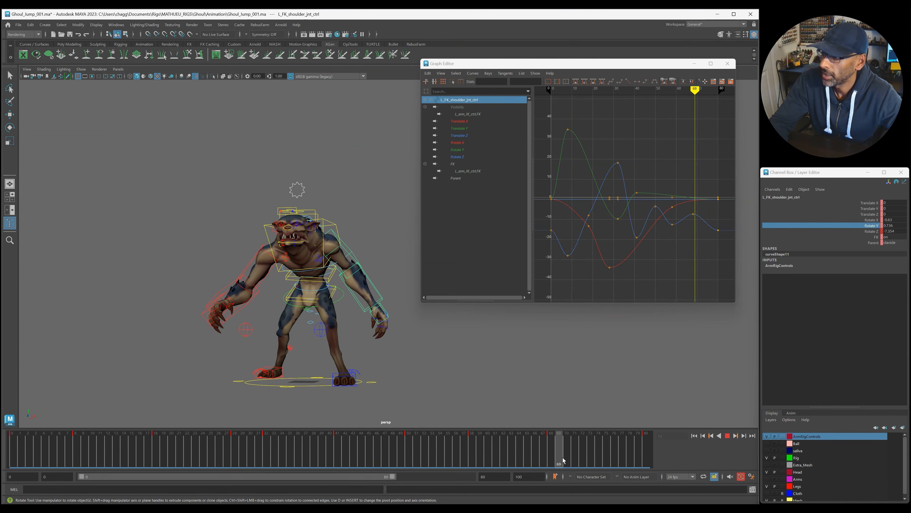
Review the end of the settle and lower the shoulder's Rotate Z key at frame 68 to about -9.48 in the Graph Editor
{"action": "left_click", "coordinate": [612, 461]}
{"action": "left_click_drag", "start_coordinate": [612, 461], "coordinate": [456, 463]}
{"action": "key", "text": "alt+v"}
{"action": "left_click_drag", "start_coordinate": [689, 187], "coordinate": [696, 226]}
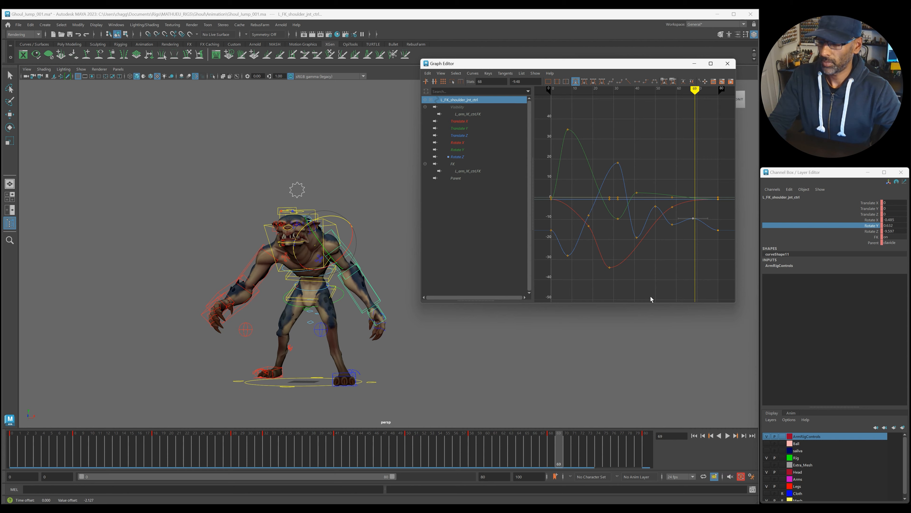
Replay the jump and landing to review how the left shoulder settles
{"action": "left_click", "coordinate": [413, 452]}
{"action": "key", "text": "alt+v"}
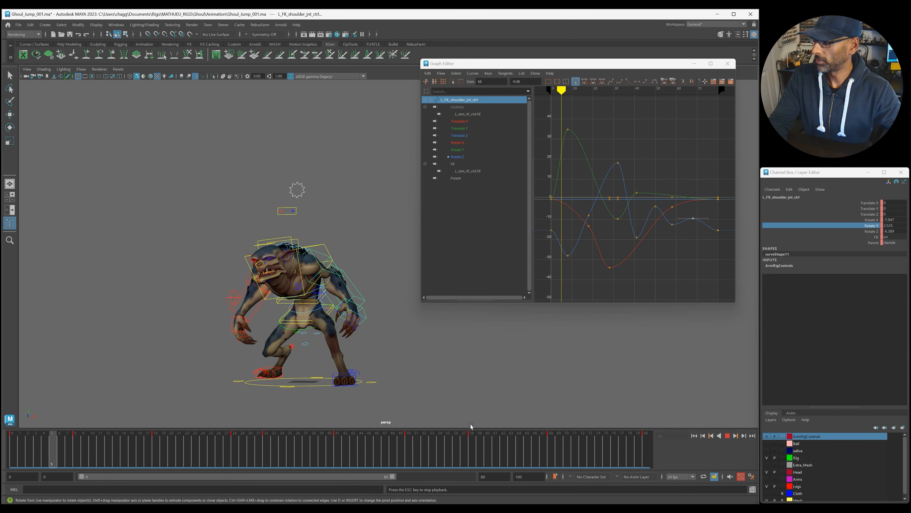
{"action": "key", "text": "alt+v"}
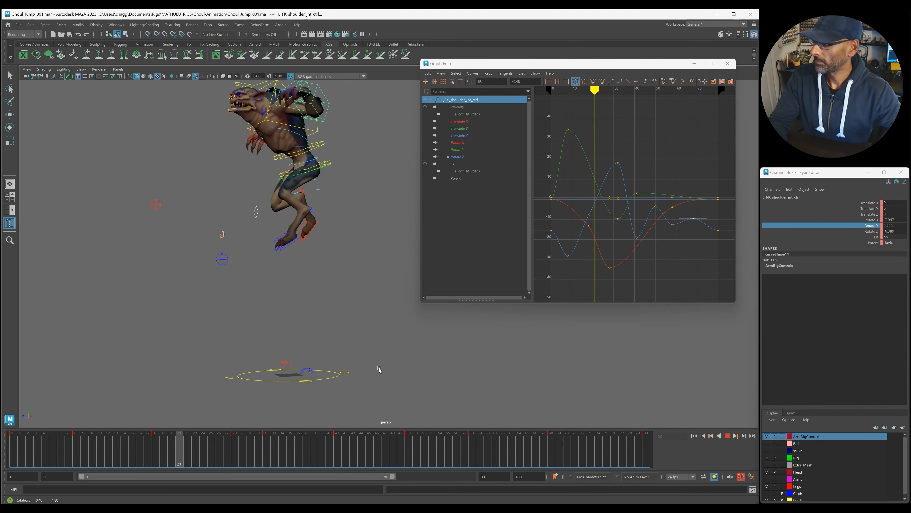
{"action": "key", "text": "alt+v"}
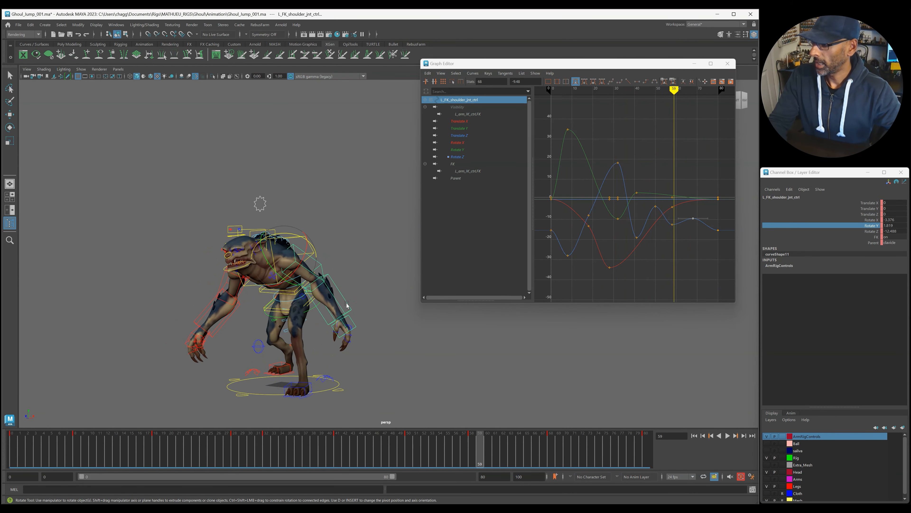
Rotate the left FK elbow at frame 32 to about 32.65 in Rotate Z and replay
{"action": "left_click", "coordinate": [347, 304]}
{"action": "scroll", "coordinate": [432, 346], "scroll_direction": "down", "scroll_amount": 2}
{"action": "left_click_drag", "start_coordinate": [341, 453], "coordinate": [267, 446]}
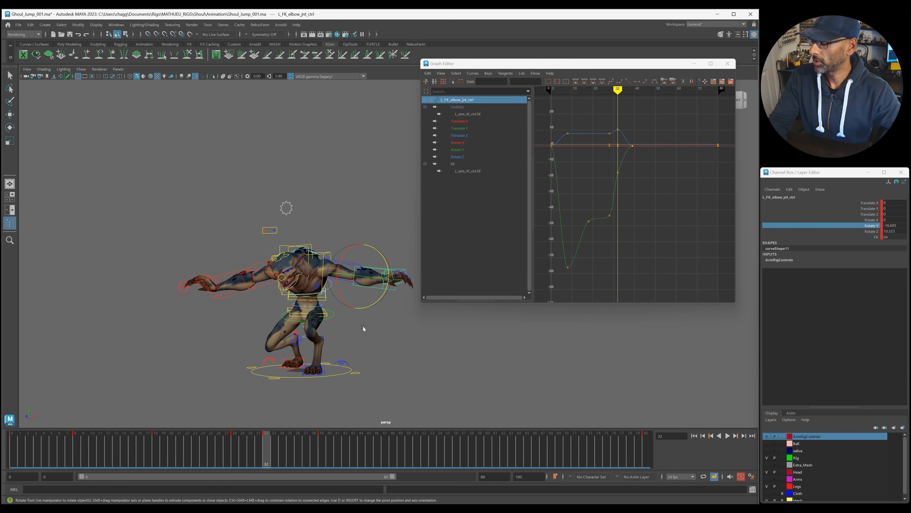
{"action": "left_click_drag", "start_coordinate": [371, 322], "coordinate": [382, 299]}
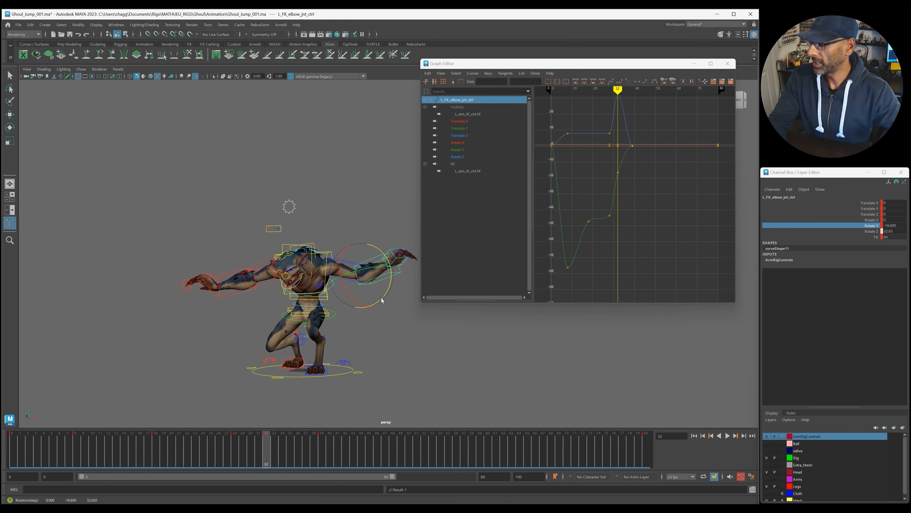
{"action": "key", "text": "alt+v"}
Rotate the left FK elbow at frame 44 to about -24 in Rotate Z and delete its keys at frame 39
{"action": "left_click_drag", "start_coordinate": [329, 455], "coordinate": [358, 456]}
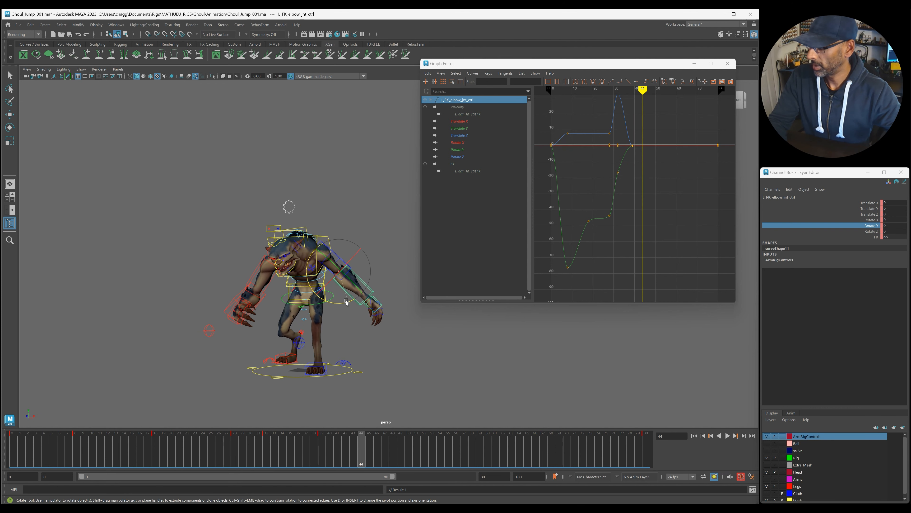
{"action": "left_click_drag", "start_coordinate": [347, 303], "coordinate": [336, 306]}
{"action": "left_click_drag", "start_coordinate": [367, 444], "coordinate": [322, 447]}
{"action": "right_click", "coordinate": [324, 447]}
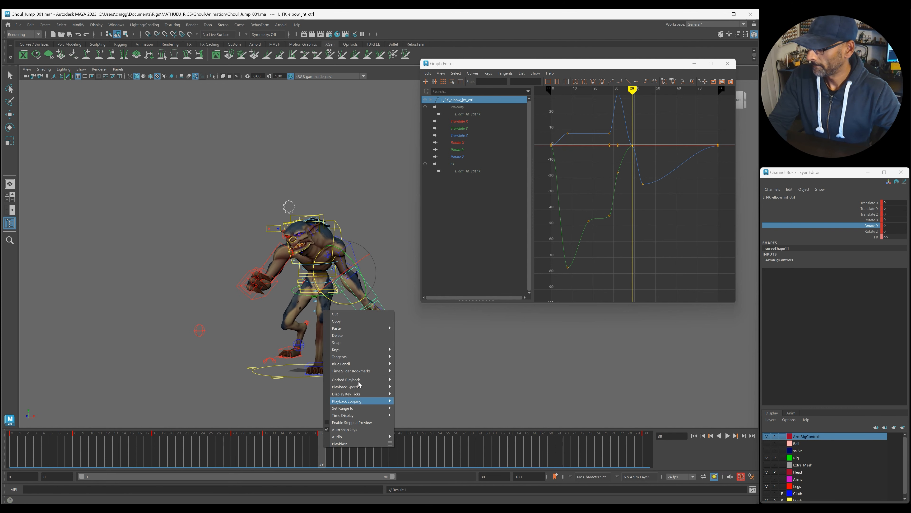
{"action": "left_click", "coordinate": [367, 339]}
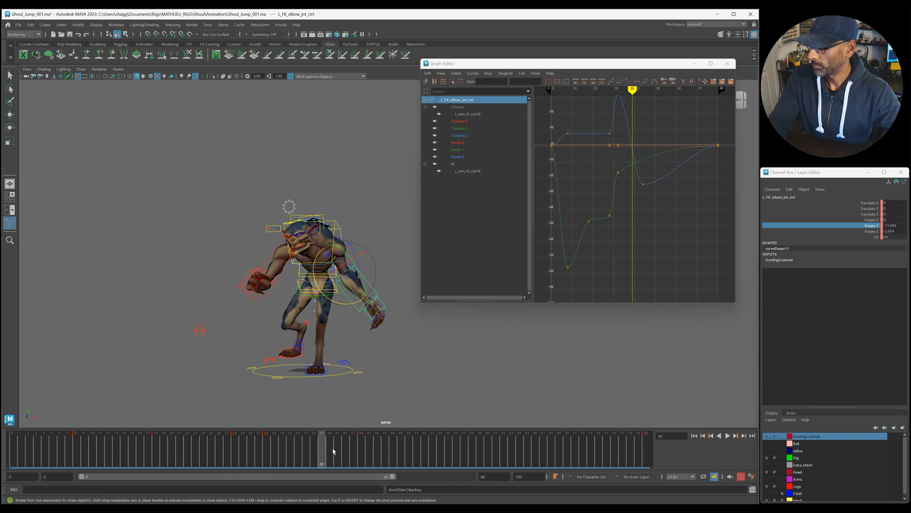
Replay the landing and move the left elbow's frame 44 key to frame 42
{"action": "key", "text": "alt+v"}
{"action": "left_click", "coordinate": [345, 445]}
{"action": "left_click_drag", "start_coordinate": [346, 445], "coordinate": [356, 445]}
{"action": "key", "text": "alt+v"}
Rotate the left elbow at frame 53 to about -4.3 in Rotate Z, replay, and move that key to frame 52
{"action": "left_click_drag", "start_coordinate": [325, 445], "coordinate": [433, 448]}
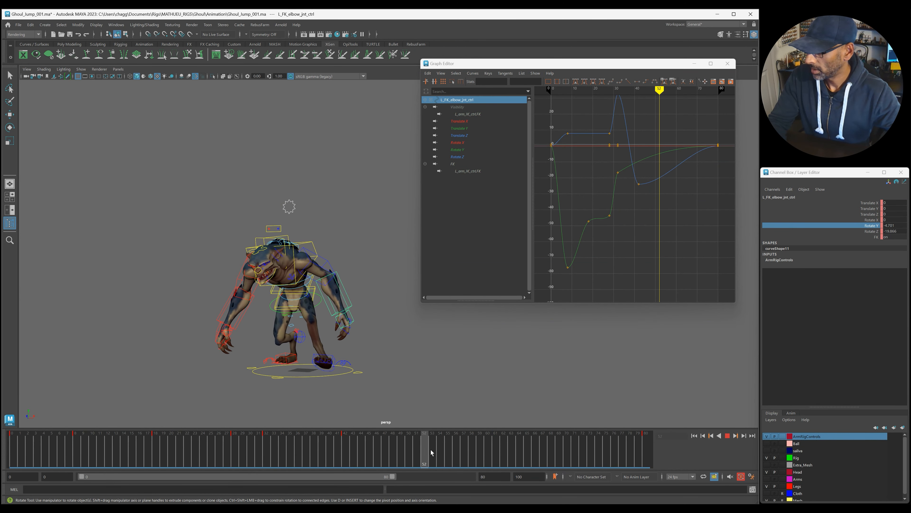
{"action": "left_click_drag", "start_coordinate": [353, 291], "coordinate": [356, 284]}
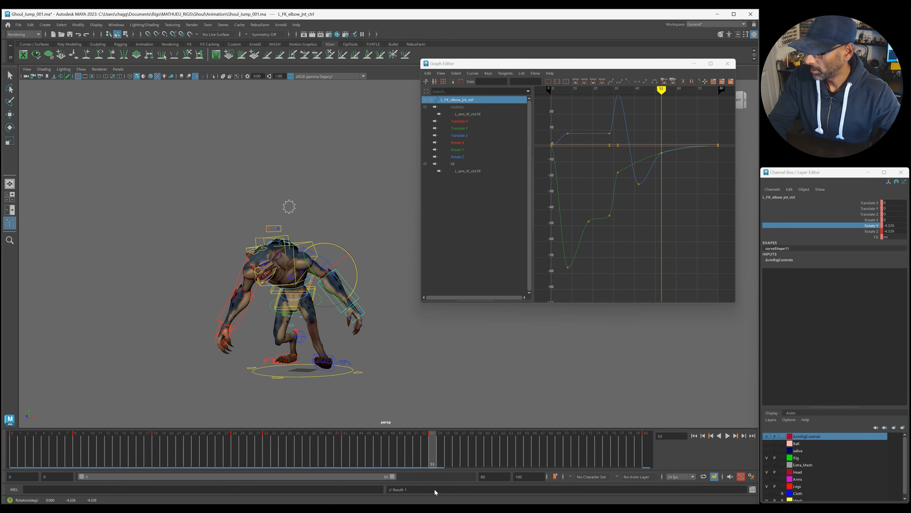
{"action": "key", "text": "alt+v"}
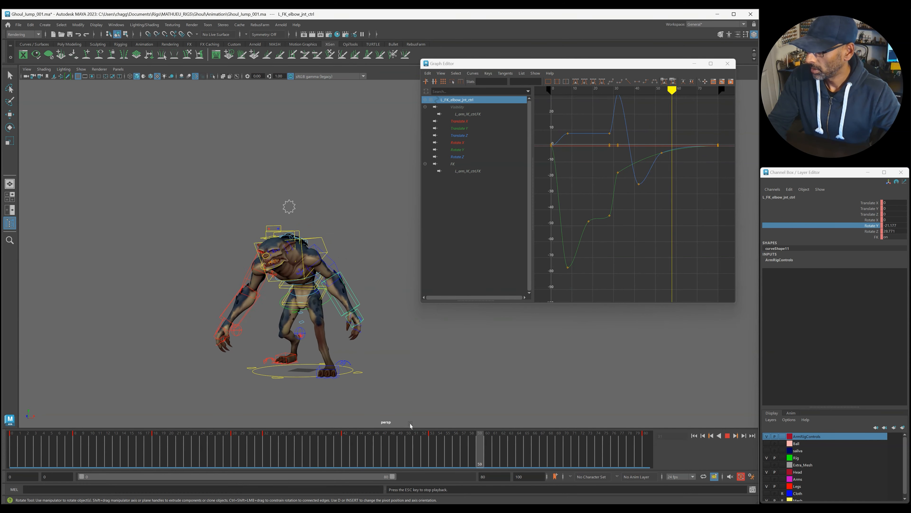
{"action": "mouse_move", "coordinate": [412, 452]}
{"action": "left_mouse_down"}
{"action": "mouse_move", "coordinate": [451, 453]}
{"action": "mouse_move", "coordinate": [346, 452]}
{"action": "mouse_move", "coordinate": [424, 447]}
{"action": "left_mouse_up"}
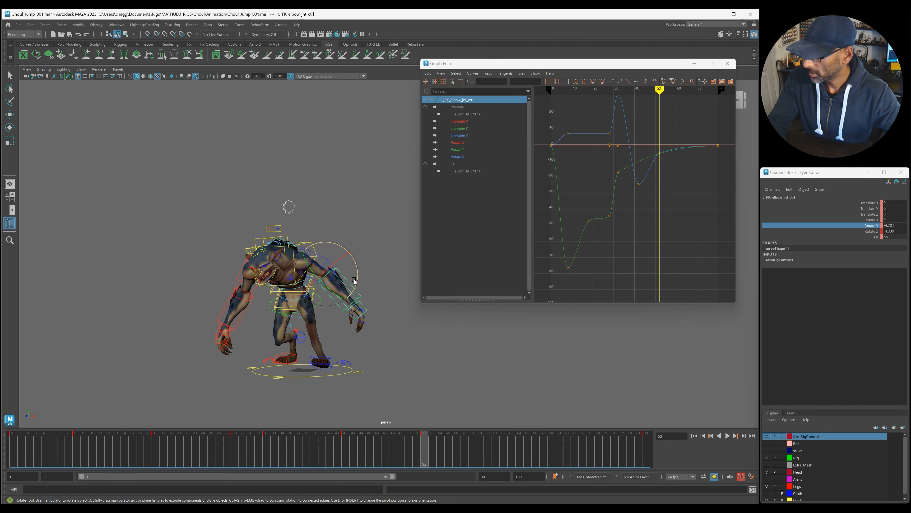
Raise the left elbow's Rotate Z to about 2.5 at frame 52, swing it to about -16.5 at frame 62, and replay
{"action": "mouse_move", "coordinate": [434, 440]}
{"action": "left_mouse_down"}
{"action": "mouse_move", "coordinate": [470, 455]}
{"action": "mouse_move", "coordinate": [507, 453]}
{"action": "left_mouse_up"}
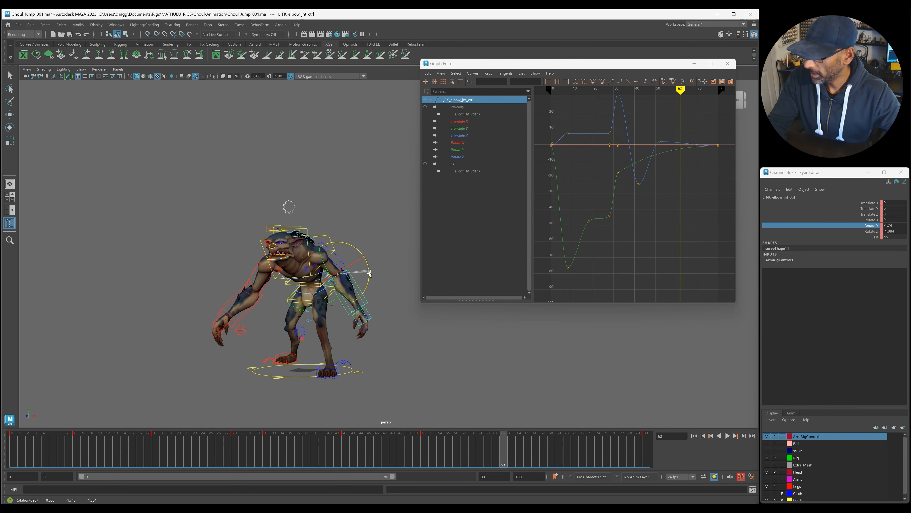
{"action": "key", "text": "alt+v"}
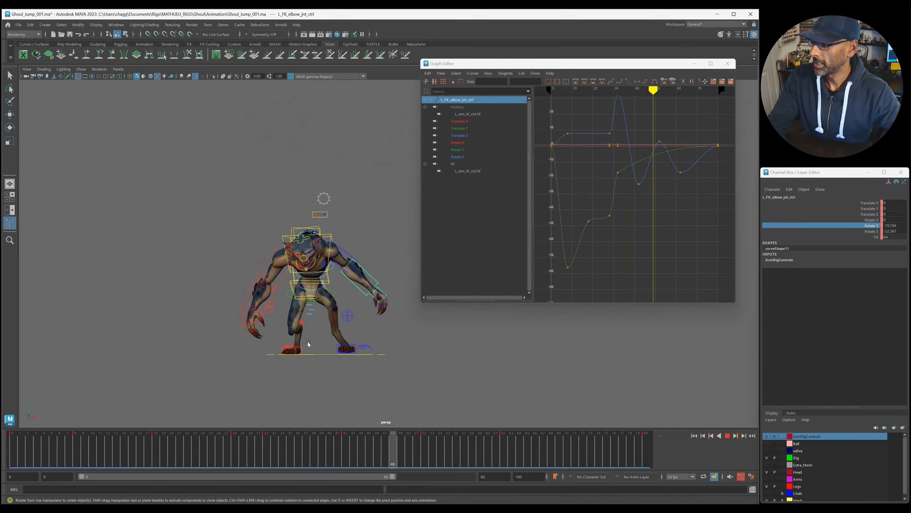
{"action": "key", "text": "Escape"}
Key the left elbow at frame 72, raise its Rotate Z key at frame 62 to about -11.8, and replay
{"action": "left_click_drag", "start_coordinate": [624, 451], "coordinate": [579, 455]}
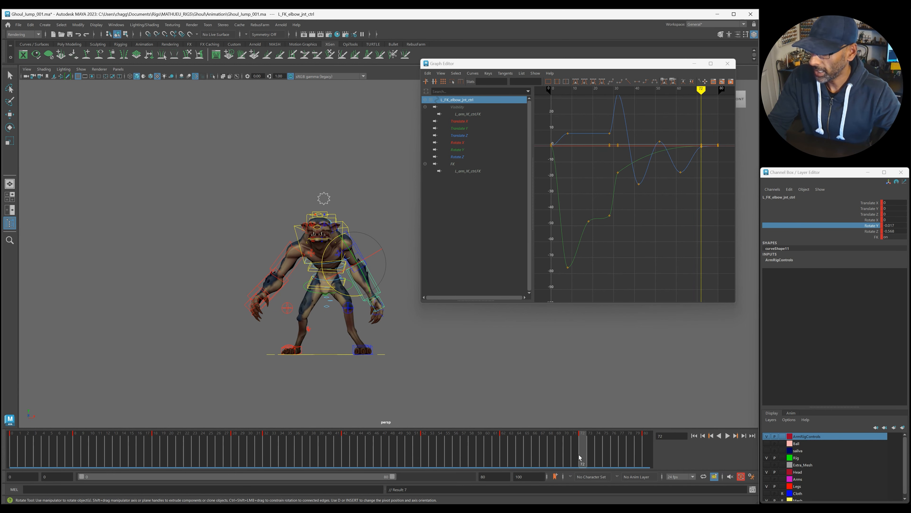
{"action": "key", "text": "alt+v"}
{"action": "left_click", "coordinate": [582, 455]}
{"action": "left_click_drag", "start_coordinate": [692, 138], "coordinate": [707, 155]}
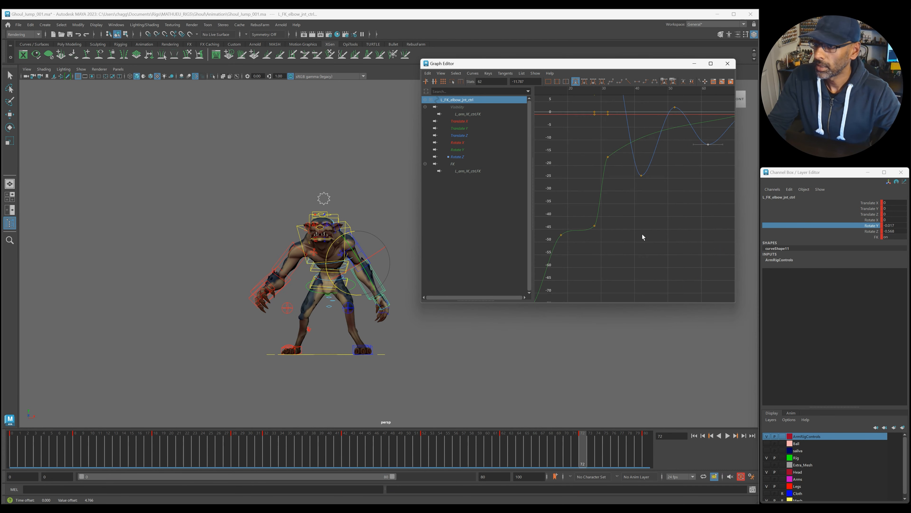
{"action": "key", "text": "alt+v"}
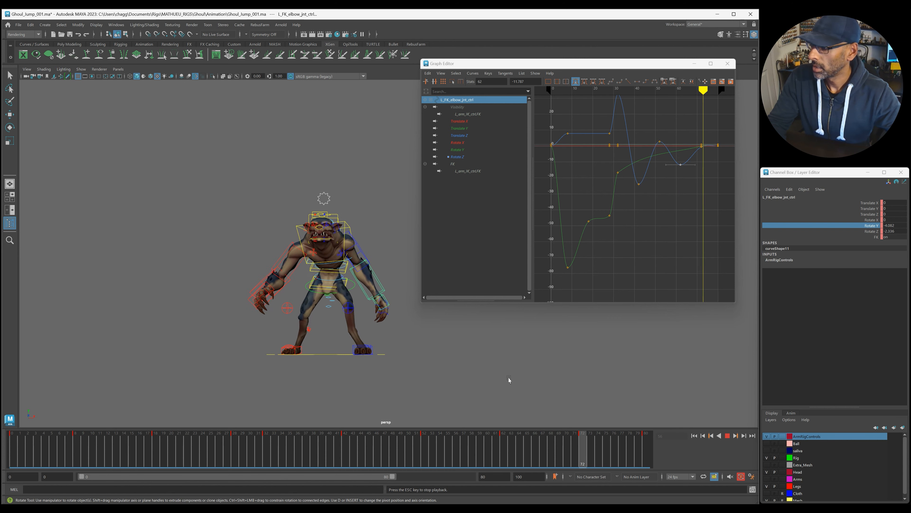
{"action": "key", "text": "alt+v"}
Raise the elbow's Rotate Z key at frame 62 to about -10.7, undo a trial elbow rotation at frame 61, and replay
{"action": "scroll", "coordinate": [689, 176], "scroll_direction": "up", "scroll_amount": 5}
{"action": "left_click", "coordinate": [488, 450]}
{"action": "middle_click_drag", "start_coordinate": [628, 226], "coordinate": [628, 298], "text": "alt"}
{"action": "scroll", "coordinate": [660, 225], "scroll_direction": "down", "scroll_amount": 5}
{"action": "scroll", "coordinate": [660, 224], "scroll_direction": "down", "scroll_amount": 2}
{"action": "left_click", "coordinate": [496, 446]}
{"action": "left_click_drag", "start_coordinate": [330, 247], "coordinate": [328, 252]}
{"action": "key", "text": "ctrl+z"}
{"action": "key", "text": "alt+v"}
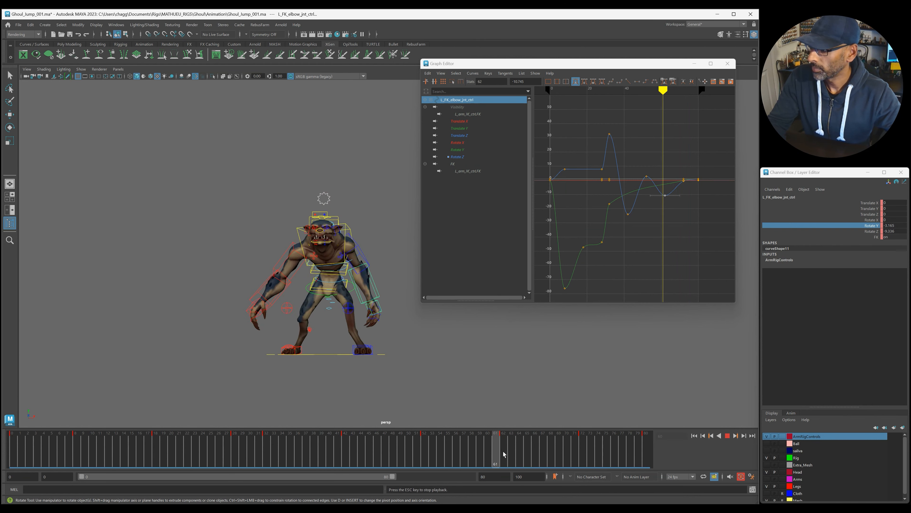
{"action": "key", "text": "Escape"}
Isolate the elbow's Rotate Z curve, raise its keys to about 5 at frame 52 and 1.9 at frame 72, and replay
{"action": "left_click_drag", "start_coordinate": [527, 454], "coordinate": [585, 454]}
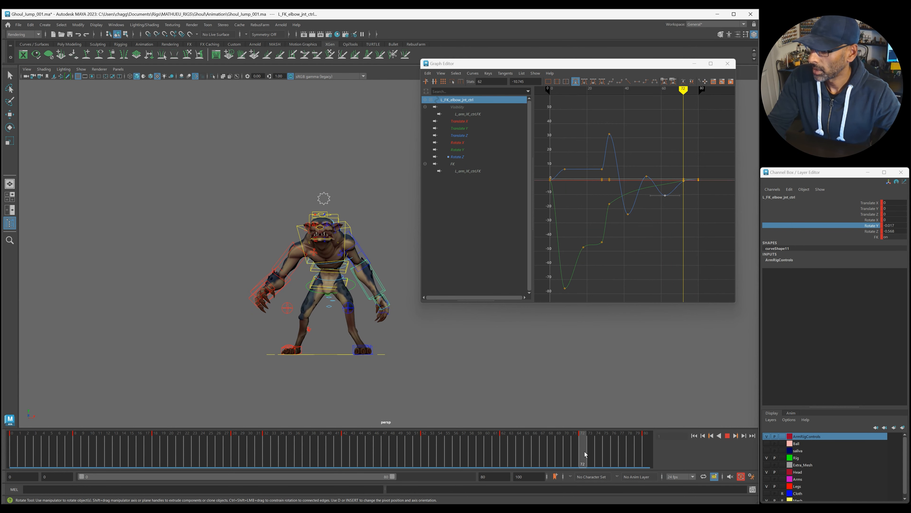
{"action": "left_click", "coordinate": [463, 157]}
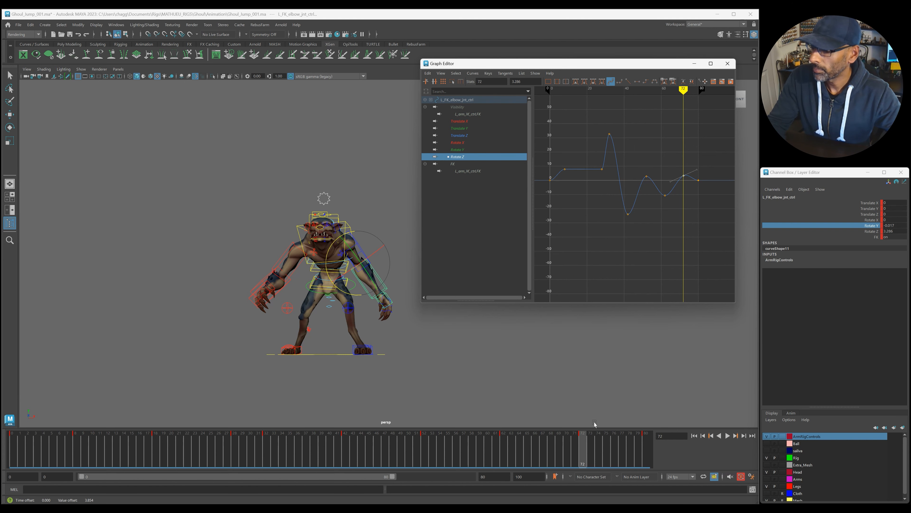
{"action": "left_click_drag", "start_coordinate": [648, 178], "coordinate": [686, 190]}
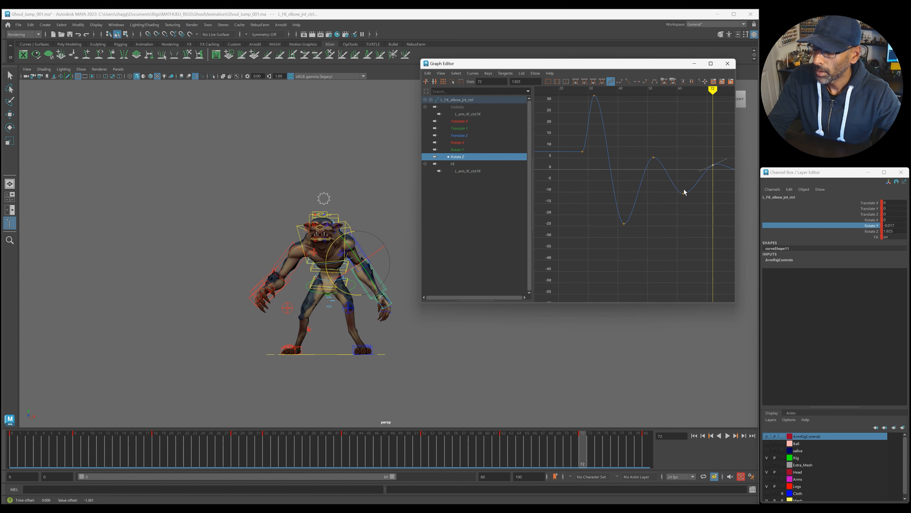
{"action": "key", "text": "a"}
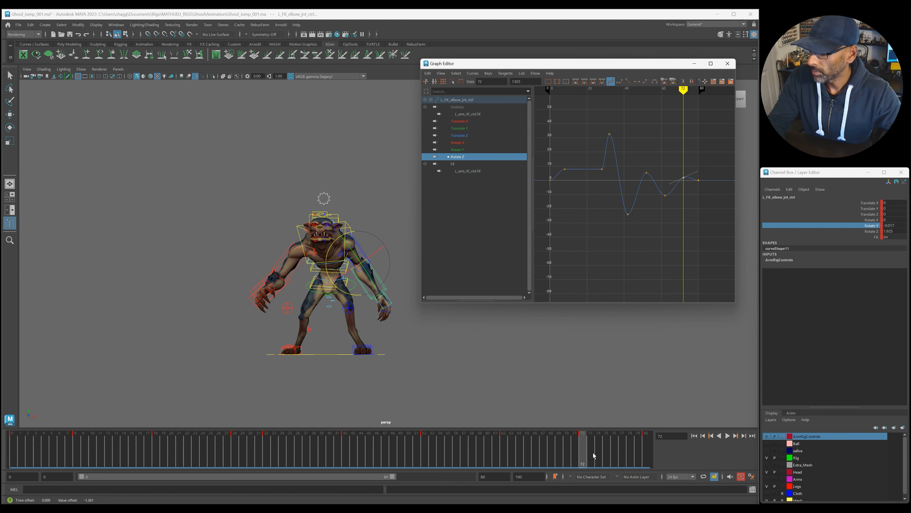
{"action": "key", "text": "alt+v"}
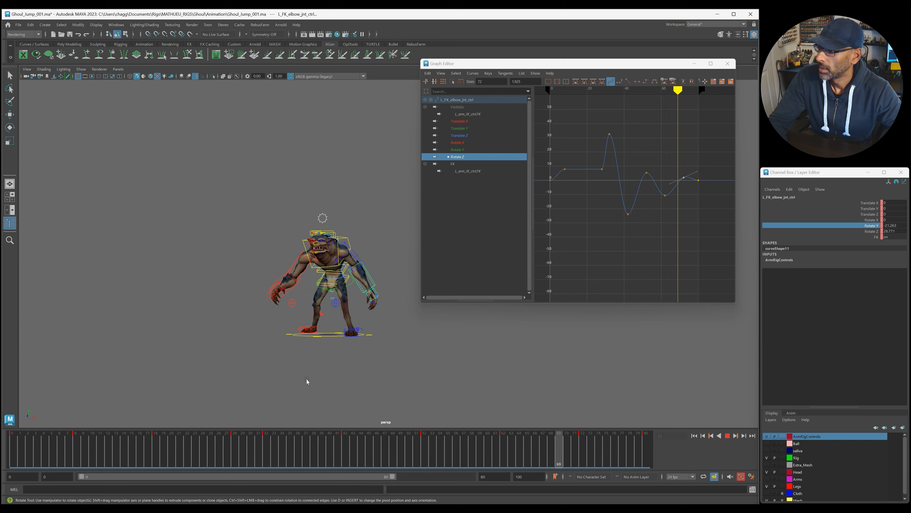
{"action": "key", "text": "Escape"}
Reduce the elbow's Rotate Z extremes to about 29.1 at frame 32 and -16 at frame 42, and replay
{"action": "scroll", "coordinate": [618, 211], "scroll_direction": "up", "scroll_amount": 3}
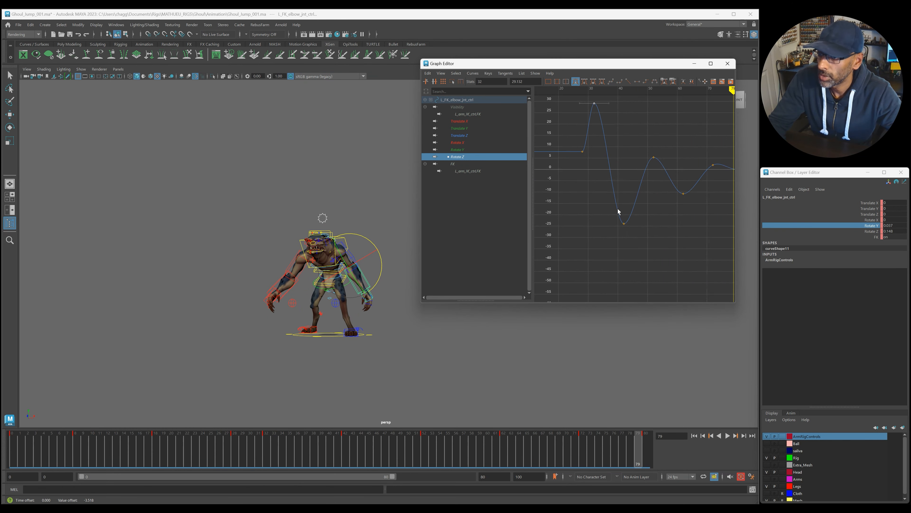
{"action": "scroll", "coordinate": [654, 217], "scroll_direction": "up", "scroll_amount": 3}
{"action": "key", "text": "alt+v"}
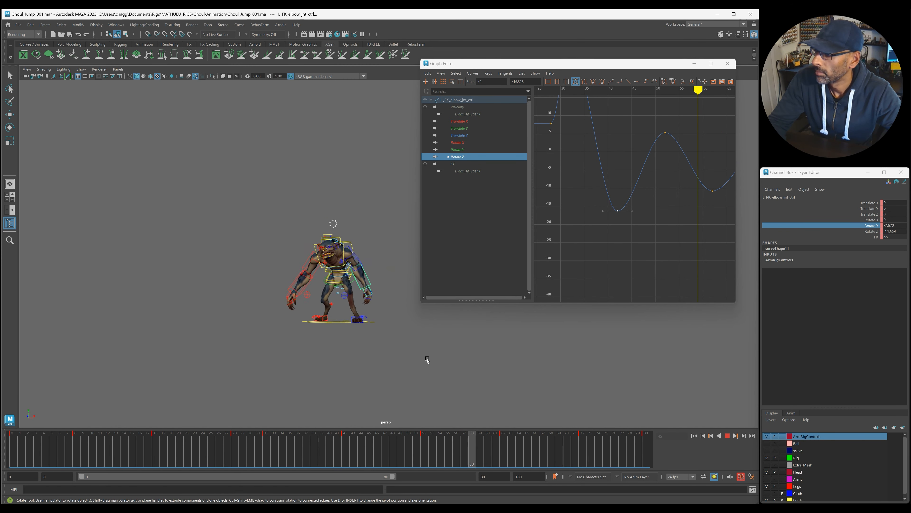
{"action": "key", "text": "Escape"}
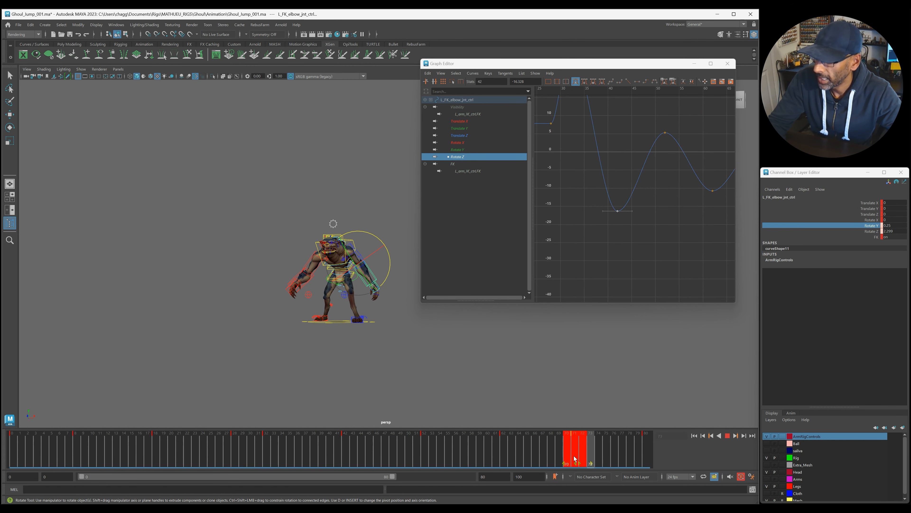
Move the left elbow's keys at frames 62 and 72 to frames 60 and 70, and replay
{"action": "left_click_drag", "start_coordinate": [572, 459], "coordinate": [489, 449]}
{"action": "key", "text": "alt+v"}
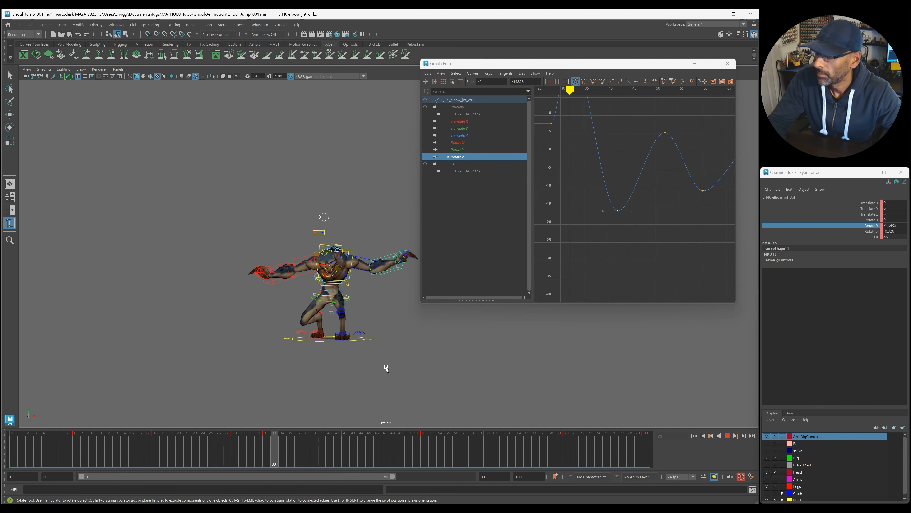
{"action": "key", "text": "Escape"}
Lower the elbow's Rotate Z key at frame 70 to just above zero and raise the frame 60 key to about -7
{"action": "left_click_drag", "start_coordinate": [703, 229], "coordinate": [703, 235]}
{"action": "key", "text": "a"}
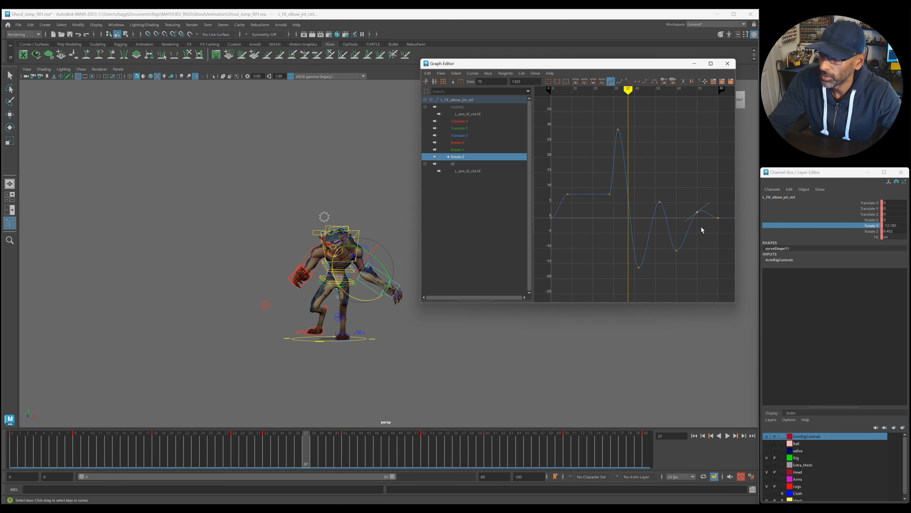
{"action": "scroll", "coordinate": [683, 259], "scroll_direction": "up", "scroll_amount": 4}
{"action": "left_click_drag", "start_coordinate": [694, 274], "coordinate": [712, 291]}
{"action": "key", "text": "a"}
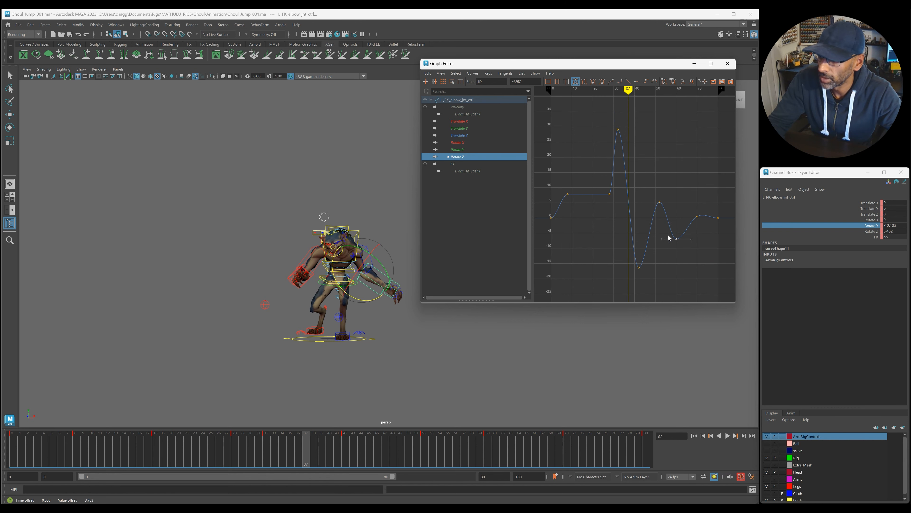
Raise the elbow's Rotate Z key at frame 42 to about -12.2 and replay the landing from the side
{"action": "scroll", "coordinate": [535, 376], "scroll_direction": "up", "scroll_amount": 3}
{"action": "left_click_drag", "start_coordinate": [377, 436], "coordinate": [275, 438]}
{"action": "key", "text": "alt+v"}
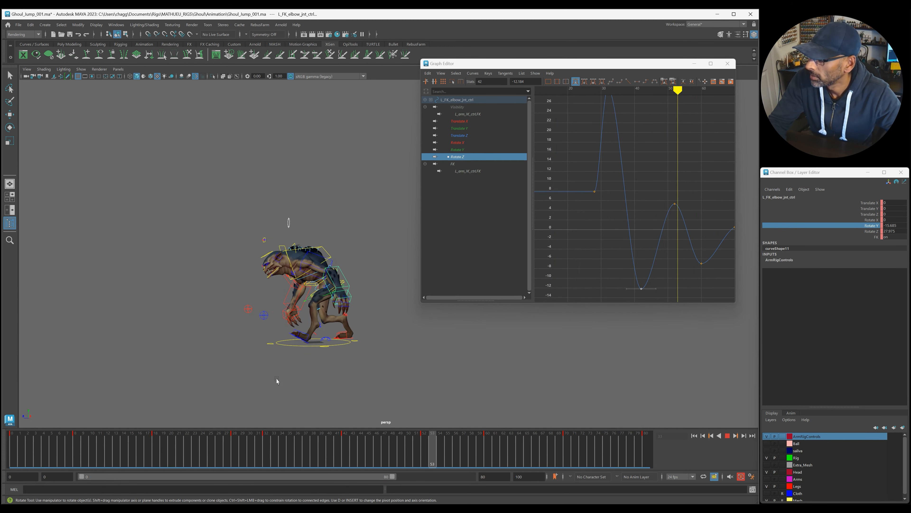
{"action": "key", "text": "alt+v"}
{"action": "key", "text": "alt+v"}
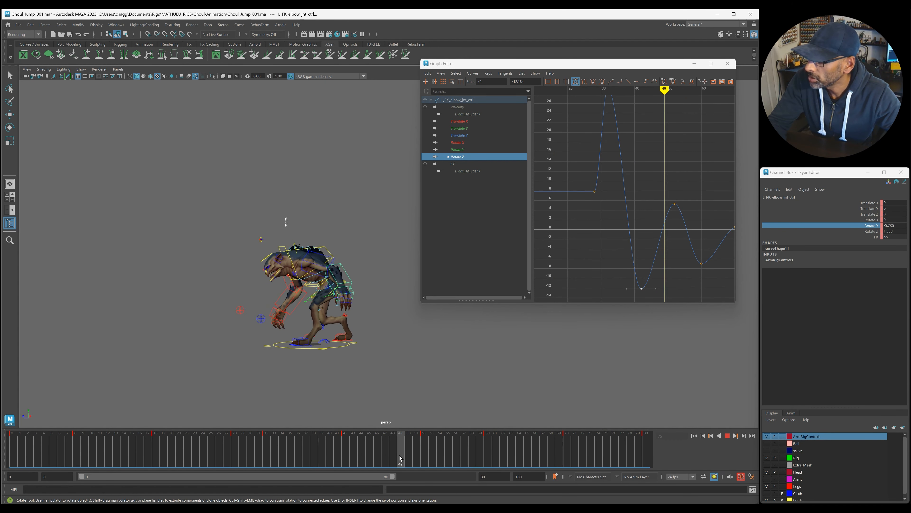
Rotate the left FK elbow at frame 42 to about -32.7 in Rotate Y and replay
{"action": "left_click", "coordinate": [262, 438]}
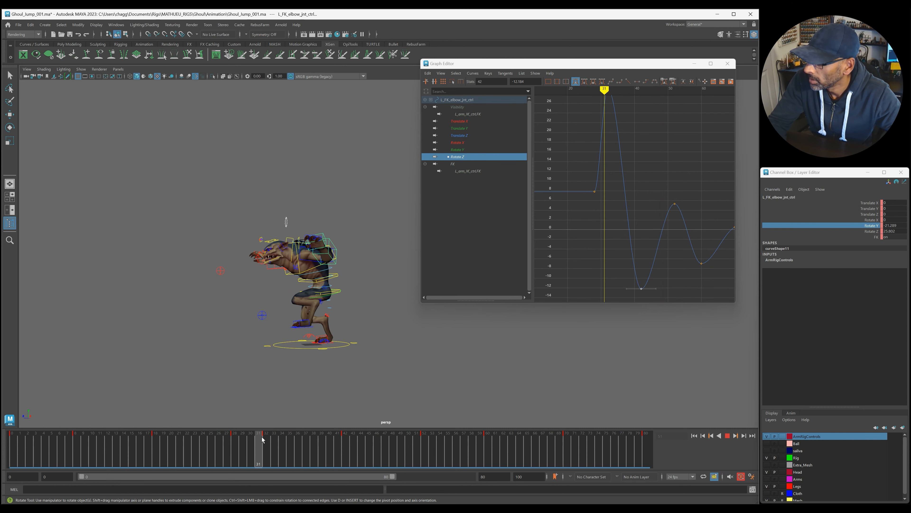
{"action": "key", "text": "alt+v"}
{"action": "left_click_drag", "start_coordinate": [270, 444], "coordinate": [351, 463]}
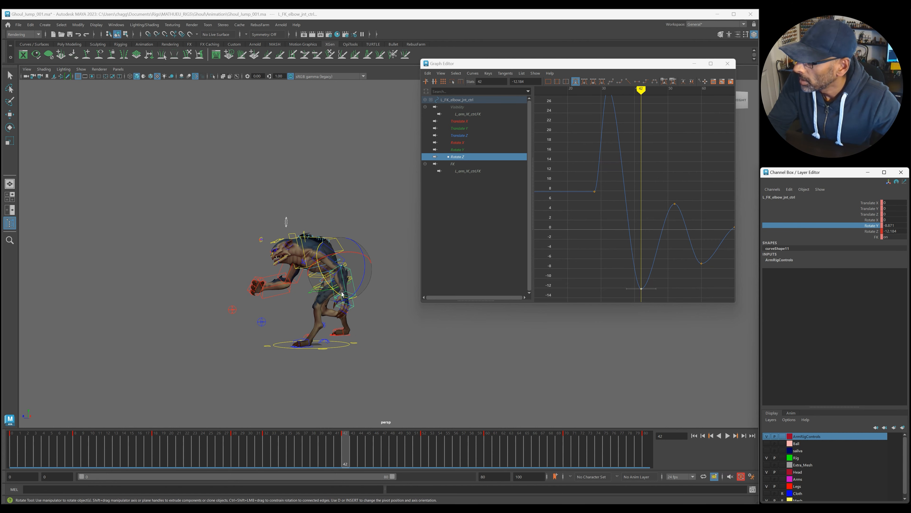
{"action": "left_click_drag", "start_coordinate": [334, 294], "coordinate": [328, 290]}
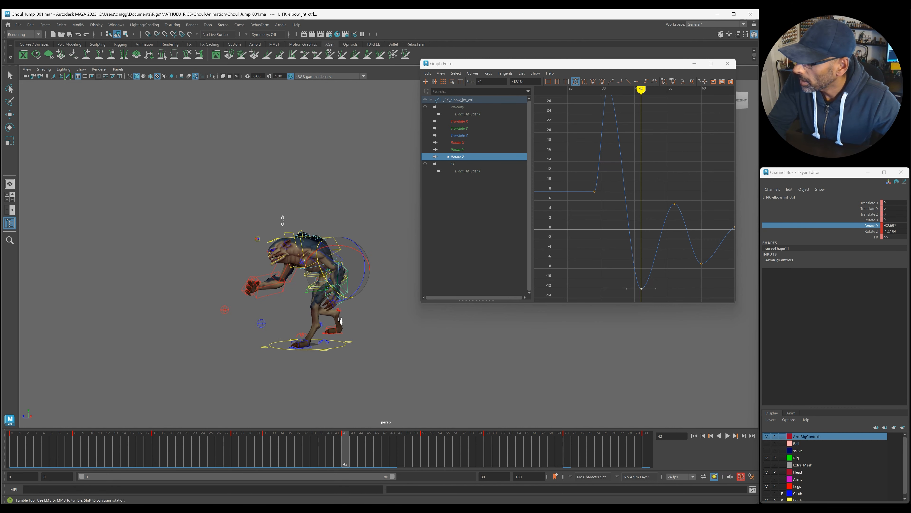
{"action": "key", "text": "alt+v"}
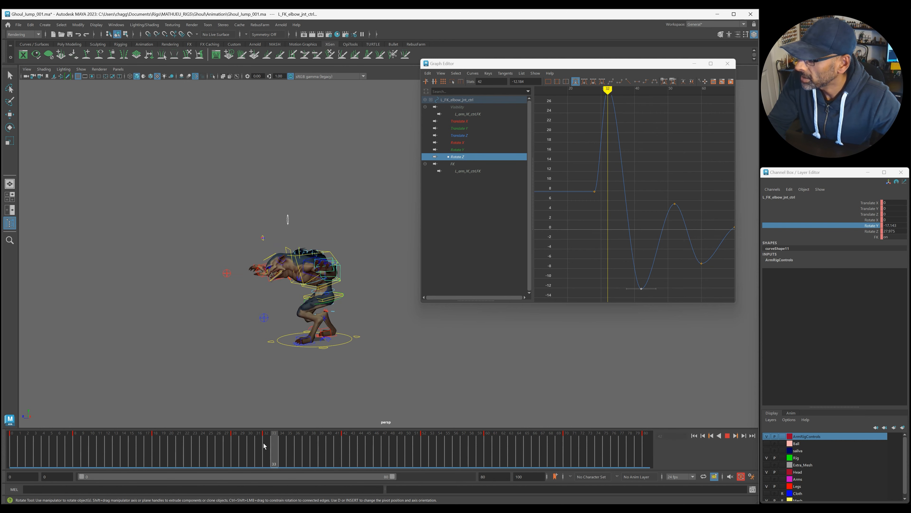
Adjust the left elbow's bend at frame 42 in Rotate Y until it reaches about -32.7, then replay the landing
{"action": "left_click", "coordinate": [341, 454]}
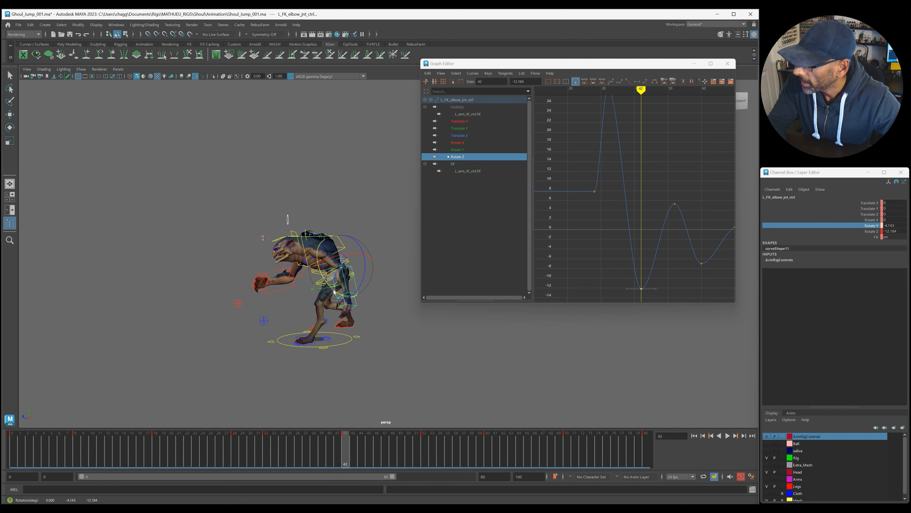
{"action": "key", "text": "alt+v"}
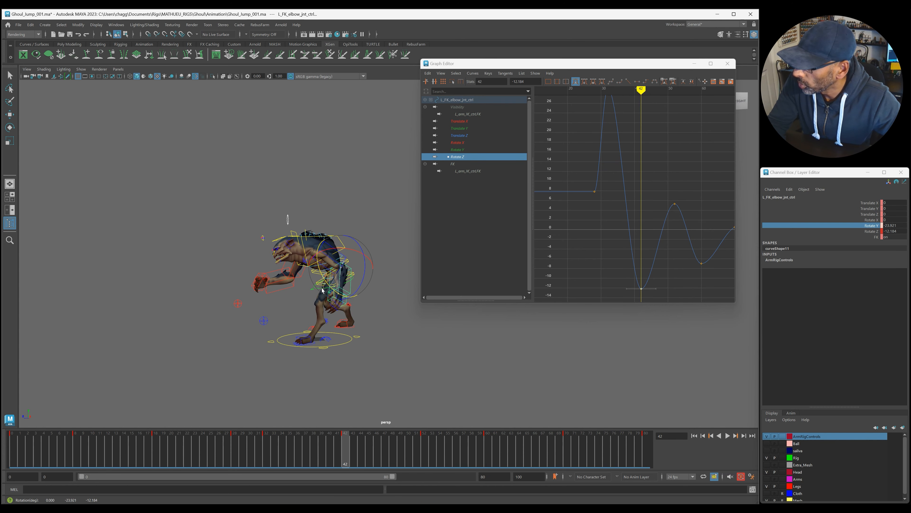
{"action": "left_click_drag", "start_coordinate": [354, 447], "coordinate": [268, 445]}
{"action": "key", "text": "alt+v"}
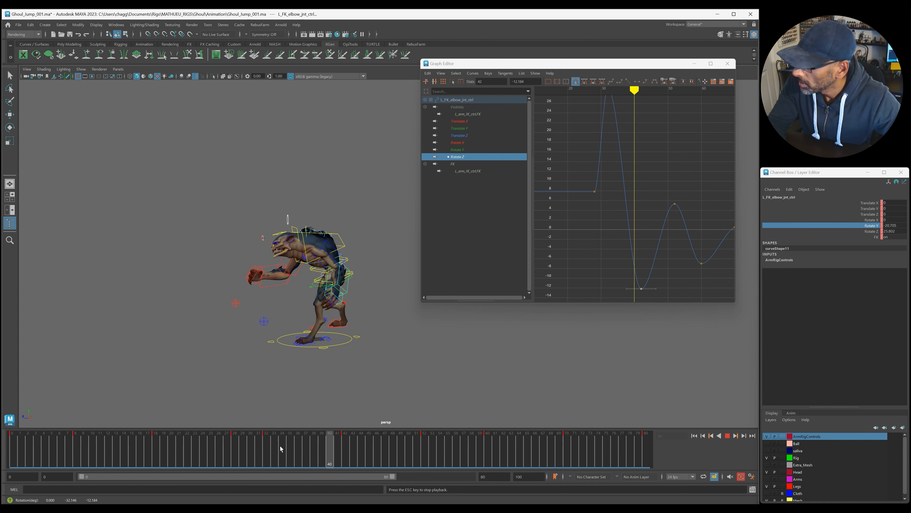
Rotate the left FK elbow at frame 60 to about 13.7 in Rotate Y and replay
{"action": "left_click", "coordinate": [348, 452]}
{"action": "mouse_move", "coordinate": [424, 463]}
{"action": "left_mouse_down"}
{"action": "mouse_move", "coordinate": [490, 463]}
{"action": "mouse_move", "coordinate": [321, 446]}
{"action": "left_mouse_up"}
{"action": "key", "text": "alt+v"}
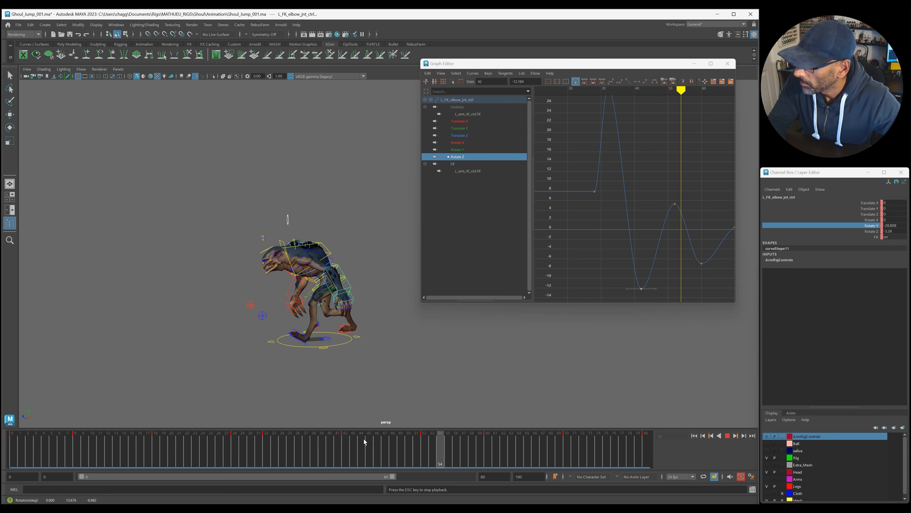
{"action": "key", "text": "alt+v"}
{"action": "key", "text": "Escape"}
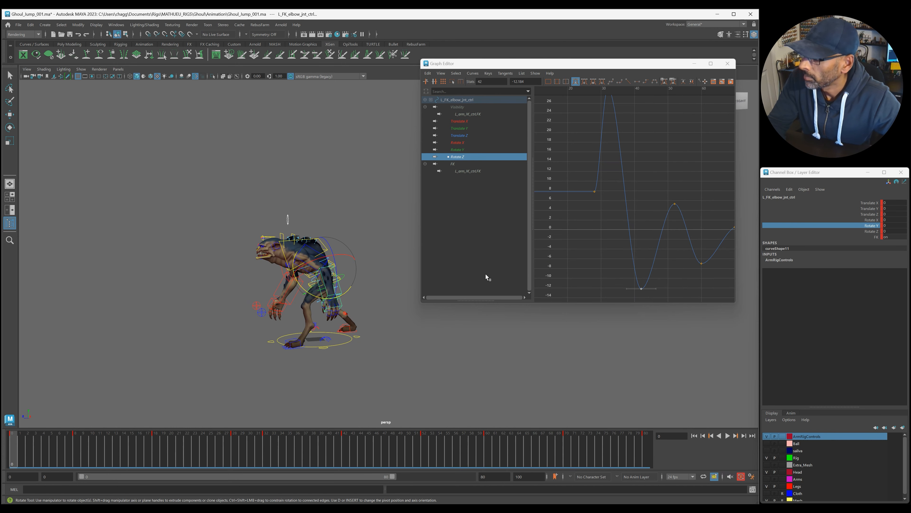
Isolate the left elbow's Rotate Y curve and move its frame 60 key to frame 52
{"action": "left_click", "coordinate": [466, 149]}
{"action": "key", "text": "f"}
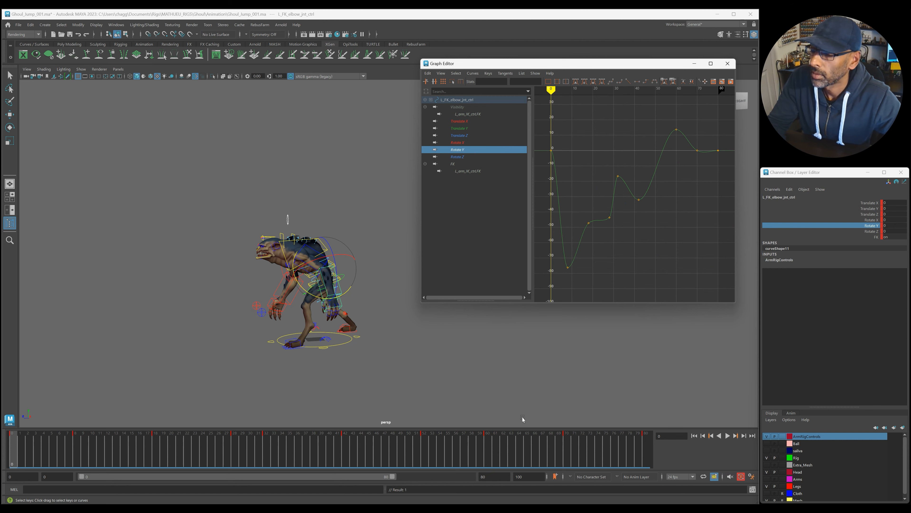
{"action": "key", "text": "alt+v"}
{"action": "left_click_drag", "start_coordinate": [342, 445], "coordinate": [418, 471]}
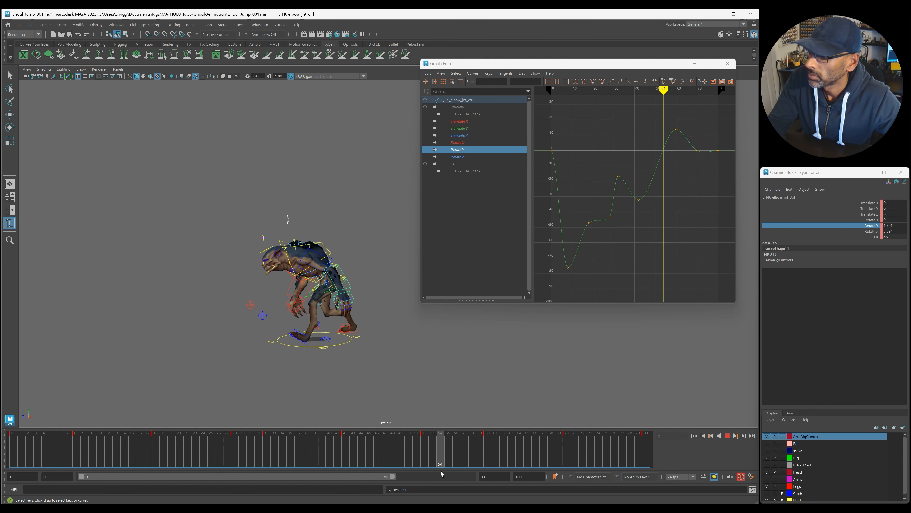
{"action": "left_click_drag", "start_coordinate": [670, 117], "coordinate": [685, 138]}
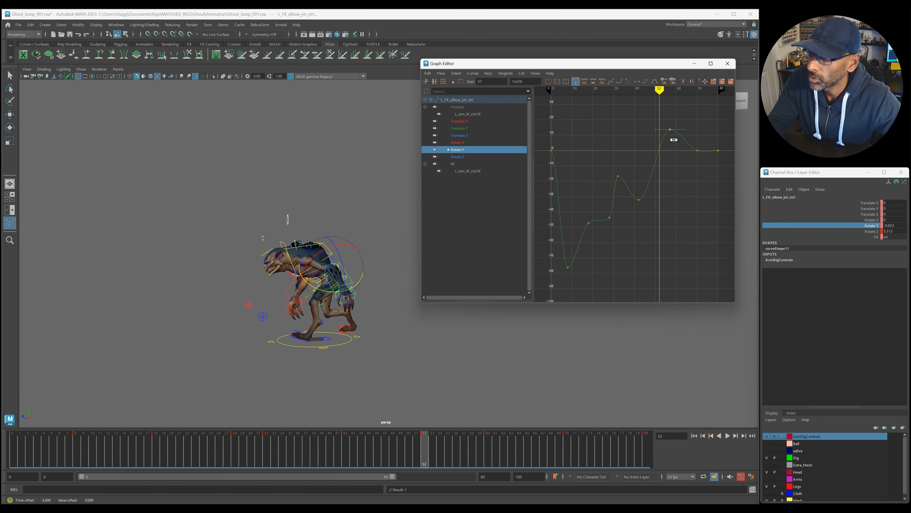
{"action": "key", "text": "alt+v"}
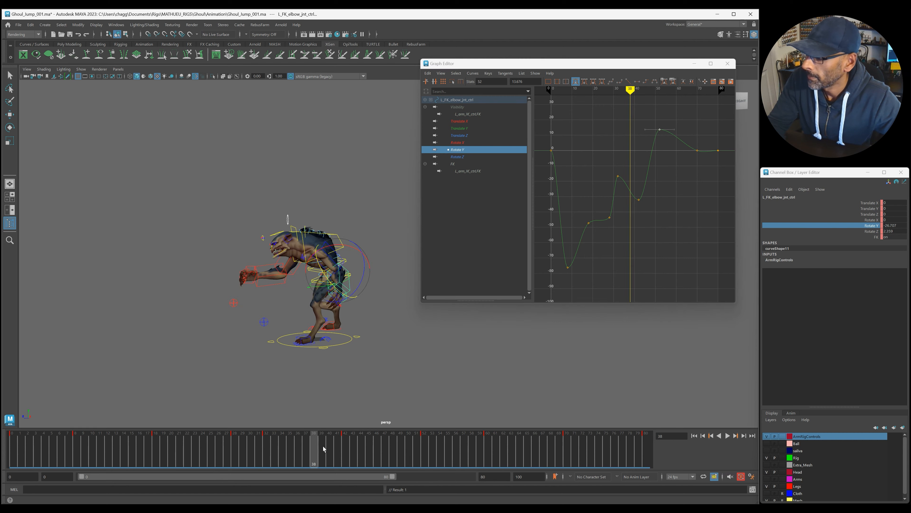
Move the left elbow's Rotate Y key at frame 70 to frame 62, lower it to about -2.8, and replay
{"action": "left_click_drag", "start_coordinate": [409, 461], "coordinate": [492, 459]}
{"action": "left_click_drag", "start_coordinate": [696, 139], "coordinate": [706, 158]}
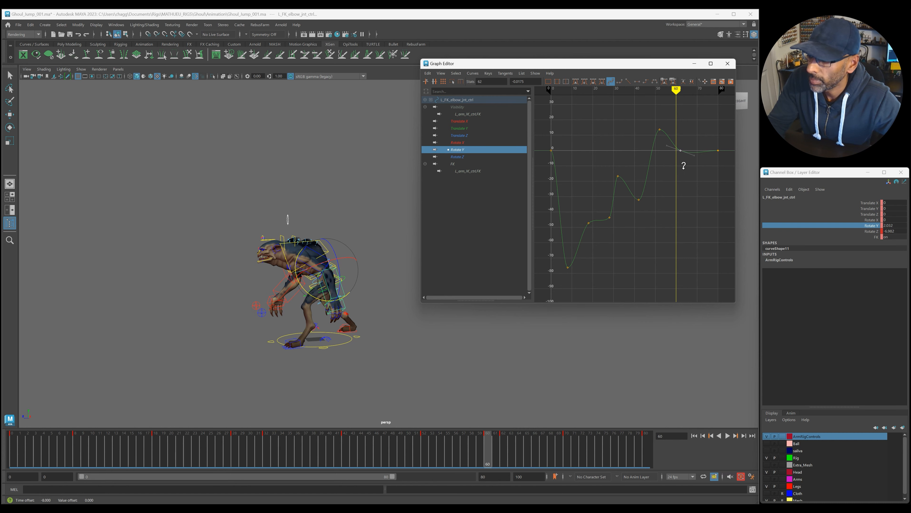
{"action": "key", "text": "alt+v"}
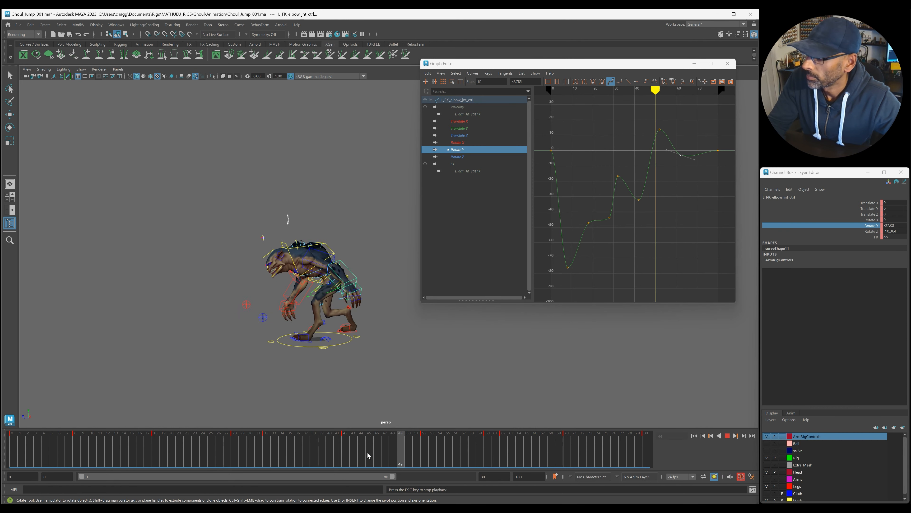
Move the left elbow's Rotate Y key from frame 62 to frame 60 and lower it to about -16.9
{"action": "left_click_drag", "start_coordinate": [482, 456], "coordinate": [504, 457]}
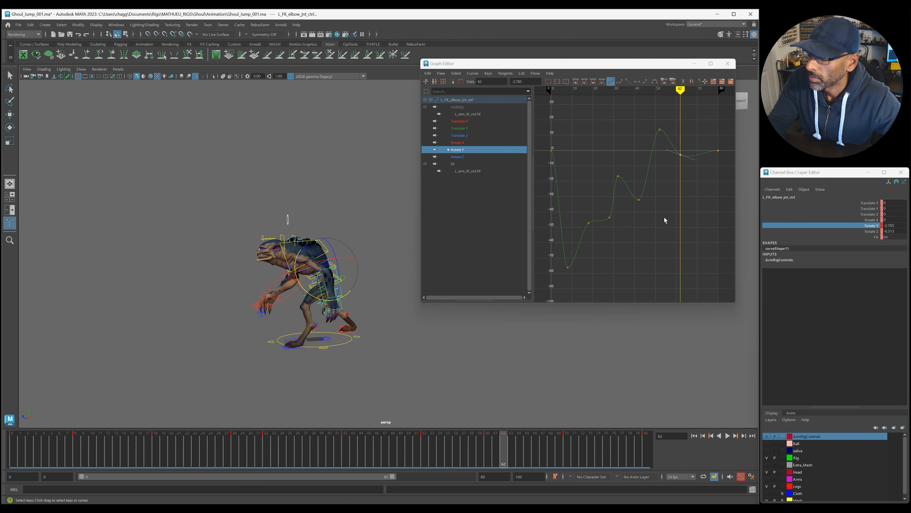
{"action": "middle_click_drag", "start_coordinate": [678, 188], "coordinate": [689, 191], "text": "shift"}
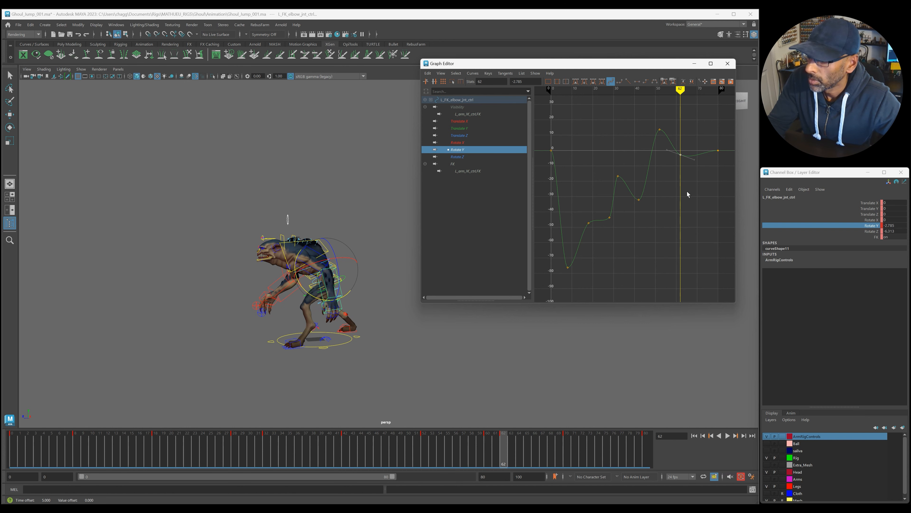
{"action": "left_click", "coordinate": [501, 463], "text": "shift"}
{"action": "left_click_drag", "start_coordinate": [501, 463], "coordinate": [488, 453]}
{"action": "left_click_drag", "start_coordinate": [672, 148], "coordinate": [685, 172]}
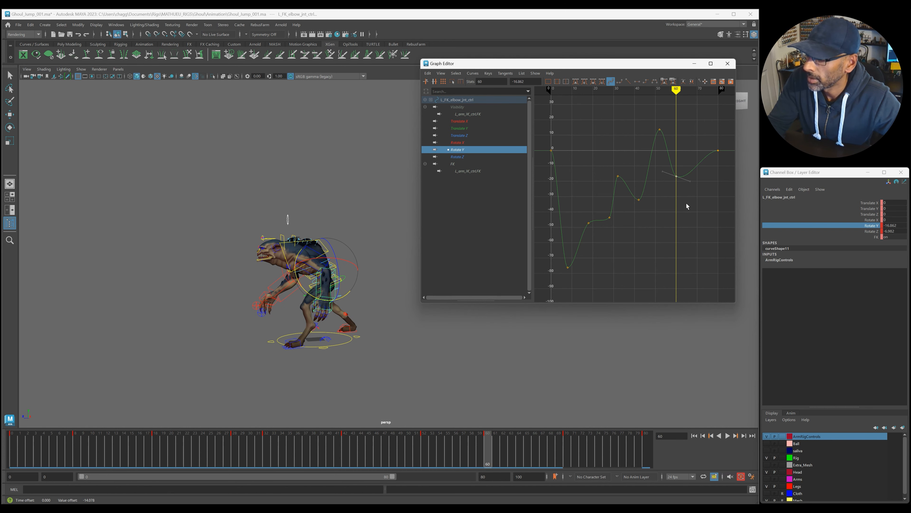
Shift the left elbow's frame 60 keys back to frame 62 and replay the settle
{"action": "scroll", "coordinate": [681, 201], "scroll_direction": "up", "scroll_amount": 3}
{"action": "left_click", "coordinate": [488, 457], "text": "shift"}
{"action": "left_click_drag", "start_coordinate": [488, 457], "coordinate": [501, 458]}
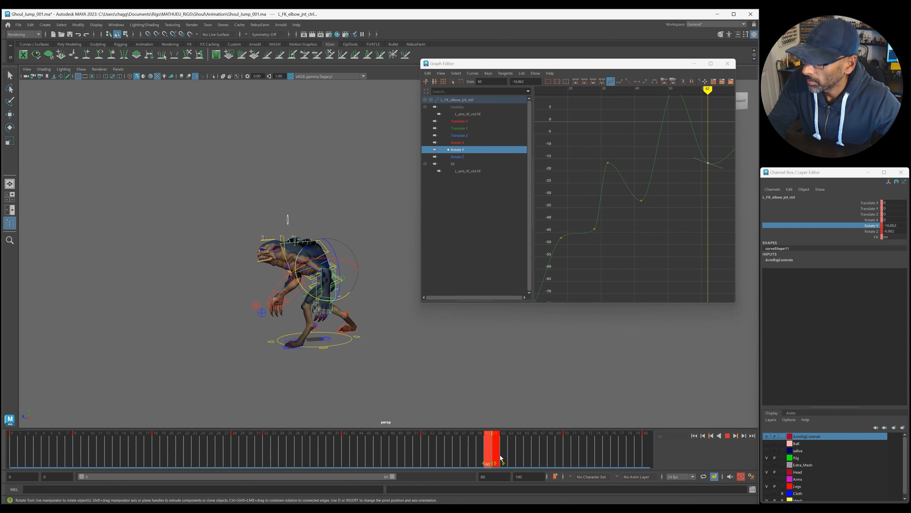
{"action": "left_click", "coordinate": [362, 439]}
{"action": "key", "text": "alt+v"}
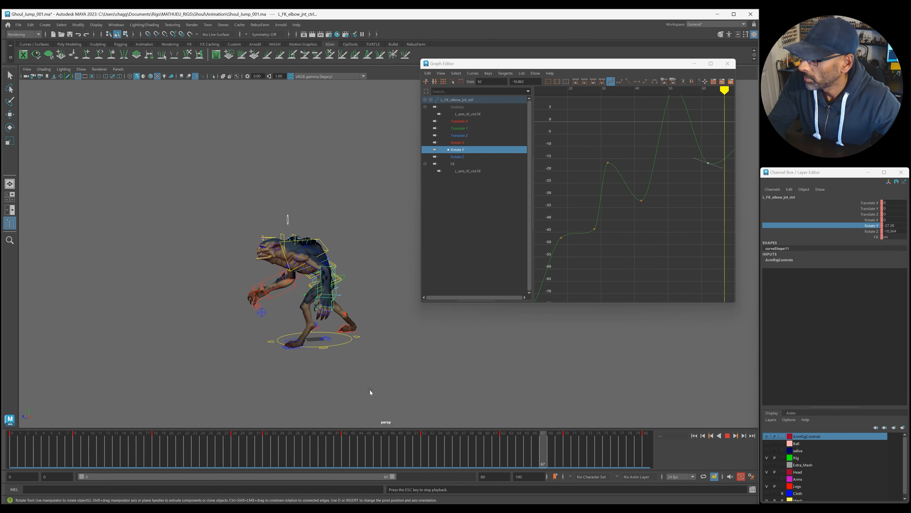
{"action": "key", "text": "alt+v"}
{"action": "left_click_drag", "start_coordinate": [472, 440], "coordinate": [290, 441]}
{"action": "key", "text": "alt+v"}
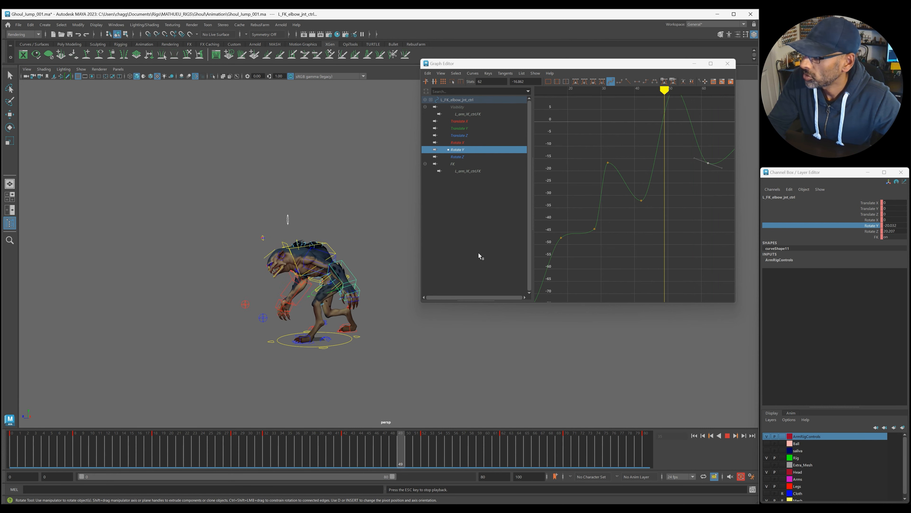
Raise the left elbow's Rotate Y key at frame 62 to about -7.6 and lower the frame 52 key to about 8.7
{"action": "key", "text": "alt+v"}
{"action": "left_click", "coordinate": [654, 226]}
{"action": "key", "text": "a"}
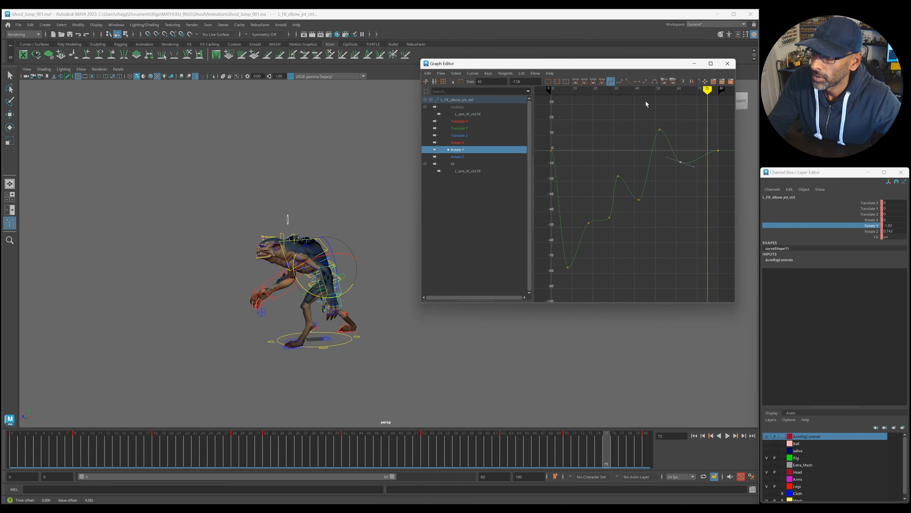
{"action": "key", "text": "alt+v"}
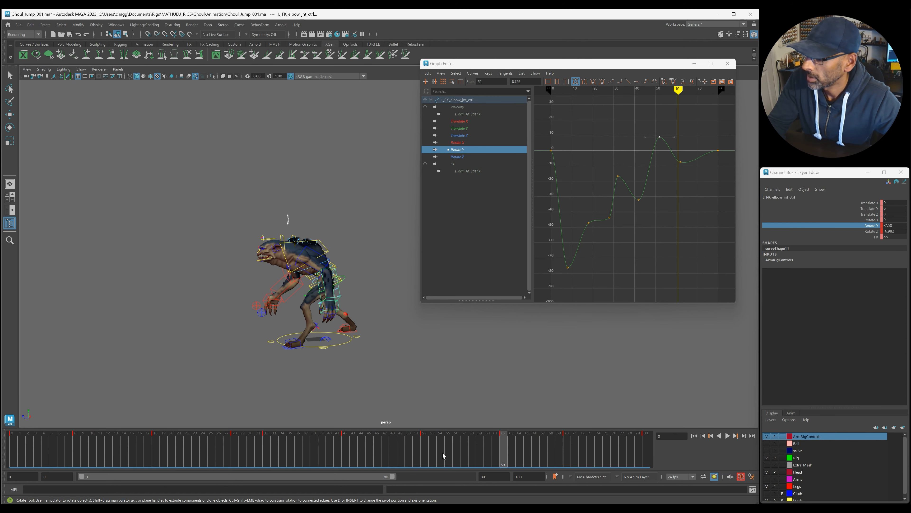
Lower the left elbow's Rotate Y key at frame 62 to about -14.2 and replay
{"action": "key", "text": "alt+v"}
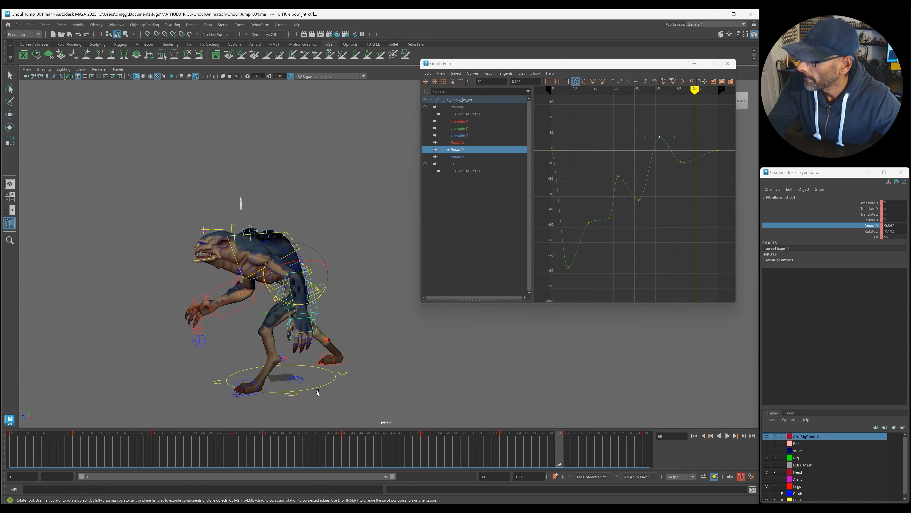
{"action": "left_click_drag", "start_coordinate": [653, 157], "coordinate": [687, 179]}
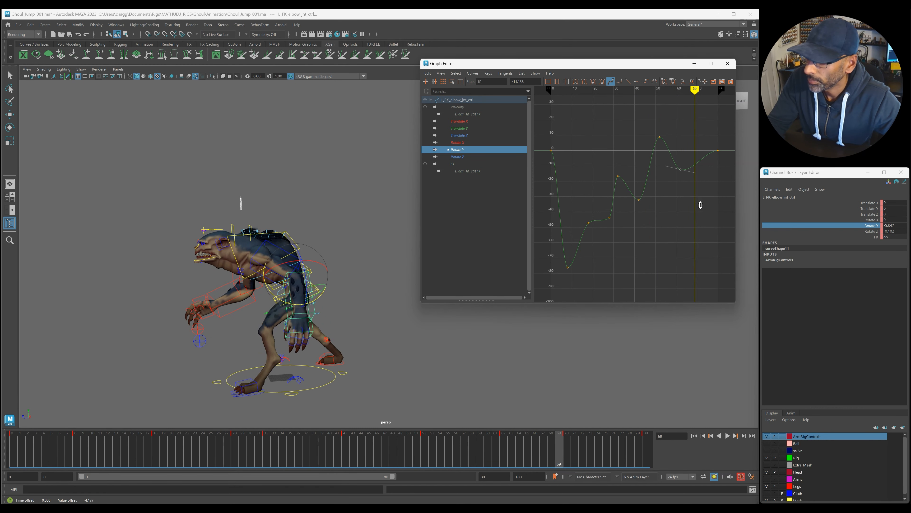
{"action": "key", "text": "alt+v"}
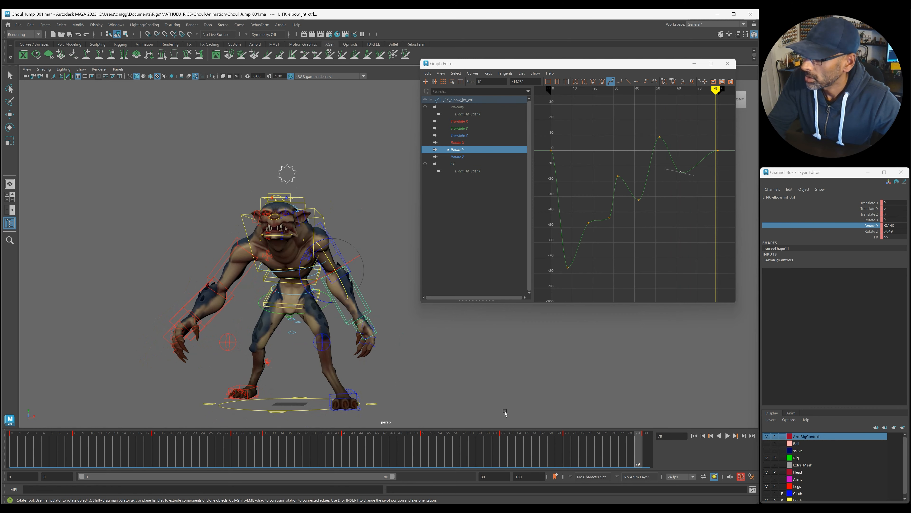
Play the jump repeatedly from the front and both sides to examine the arms' motion through the leap and landing
{"action": "key", "text": "alt+v"}
{"action": "key", "text": "alt+v"}
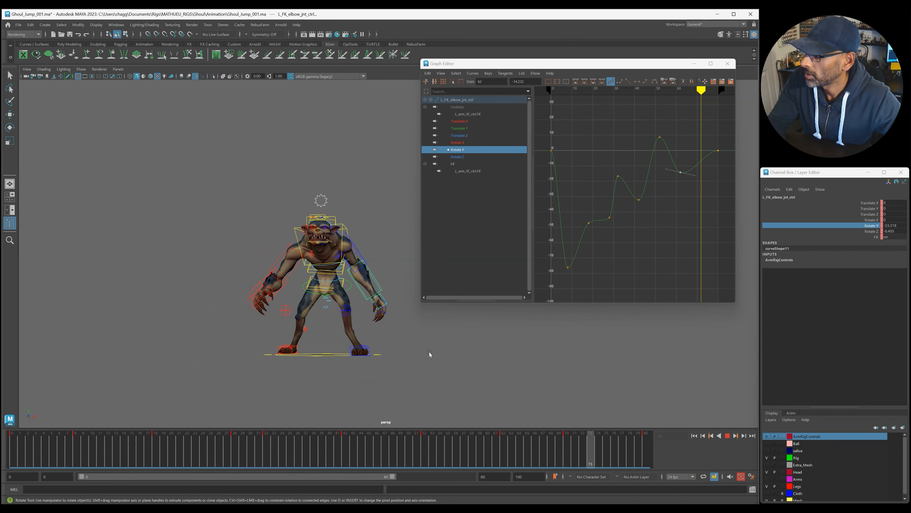
{"action": "key", "text": "alt+v"}
{"action": "left_click_drag", "start_coordinate": [429, 354], "coordinate": [448, 359], "text": "alt"}
{"action": "key", "text": "alt+v"}
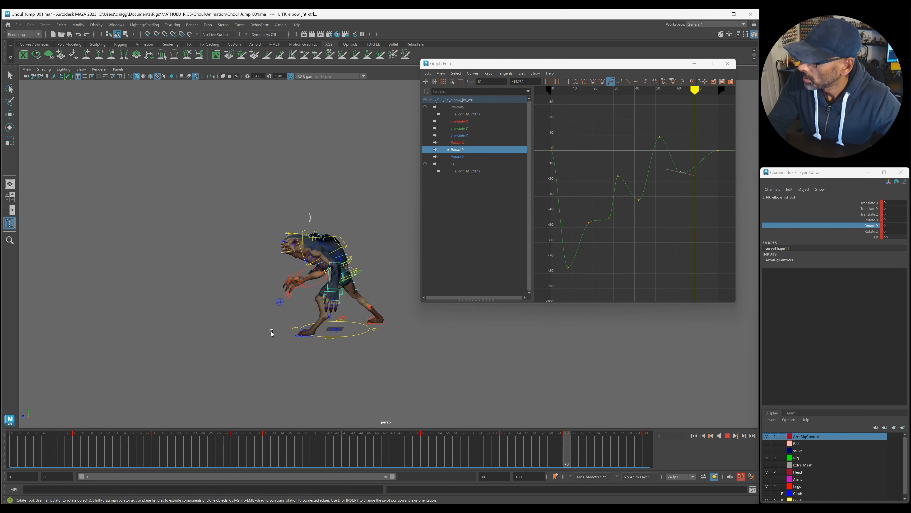
{"action": "key", "text": "alt+v"}
{"action": "key", "text": "alt+v"}
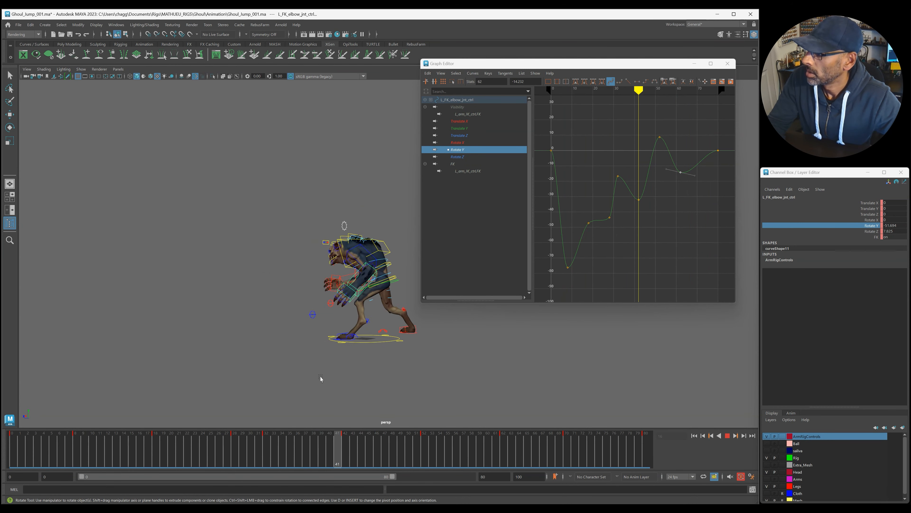
{"action": "key", "text": "alt+v"}
{"action": "left_click", "coordinate": [94, 436]}
{"action": "key", "text": "alt+v"}
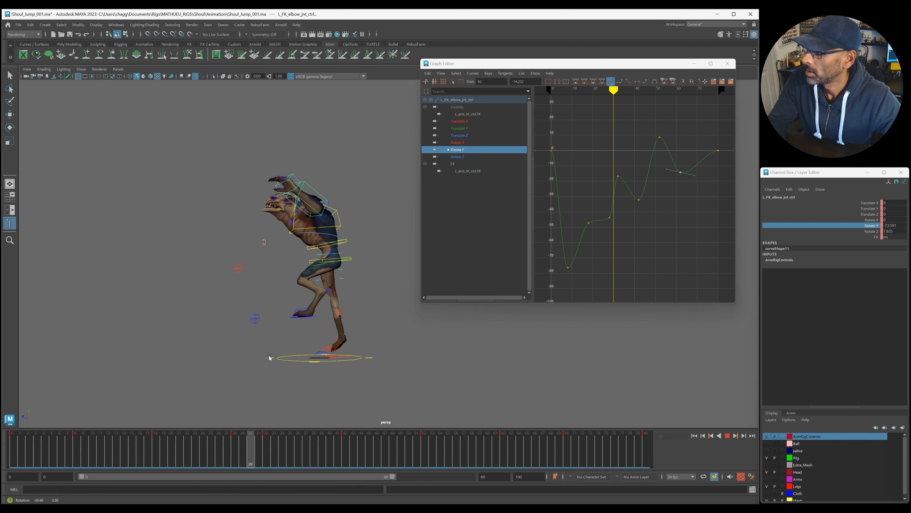
{"action": "key", "text": "alt+v"}
{"action": "left_click", "coordinate": [140, 439]}
{"action": "right_click_drag", "start_coordinate": [202, 415], "coordinate": [255, 368], "text": "alt"}
{"action": "key", "text": "alt+v"}
{"action": "left_click_drag", "start_coordinate": [255, 369], "coordinate": [372, 364], "text": "alt"}
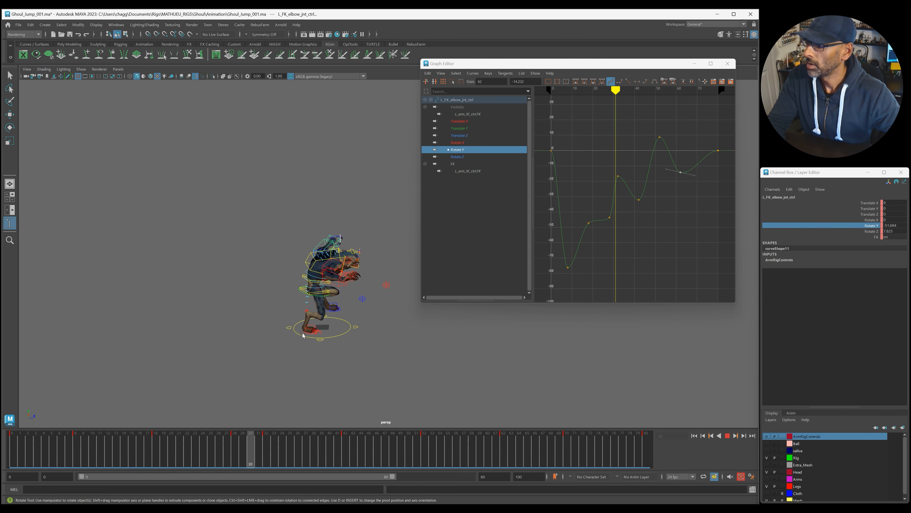
{"action": "key", "text": "alt+v"}
{"action": "left_click_drag", "start_coordinate": [366, 342], "coordinate": [325, 333], "text": "alt"}
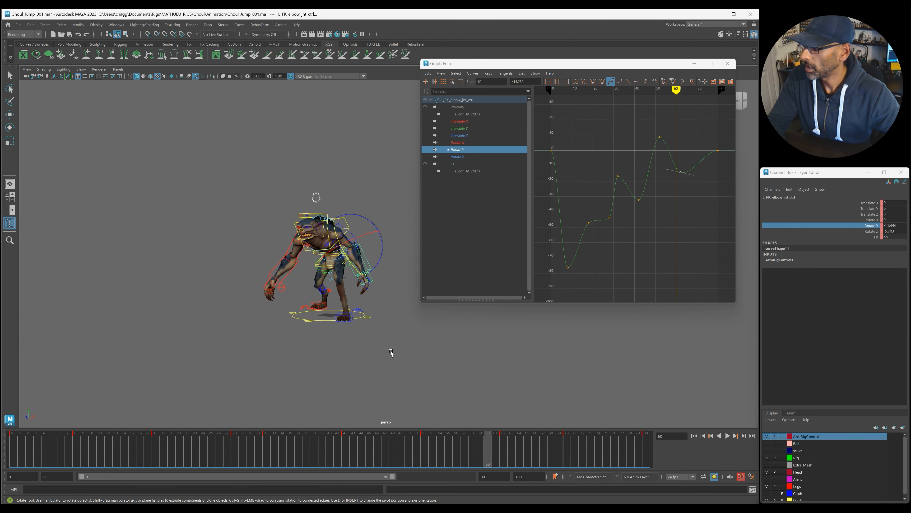
Rotate the left FK shoulder at frame 28 to raise the arm higher in mid-air, with Rotate X at about -66.6
{"action": "mouse_move", "coordinate": [190, 452]}
{"action": "left_mouse_down"}
{"action": "mouse_move", "coordinate": [352, 453]}
{"action": "mouse_move", "coordinate": [187, 449]}
{"action": "mouse_move", "coordinate": [234, 445]}
{"action": "left_mouse_up"}
{"action": "left_click_drag", "start_coordinate": [371, 202], "coordinate": [307, 180], "text": "alt"}
{"action": "left_click", "coordinate": [362, 173]}
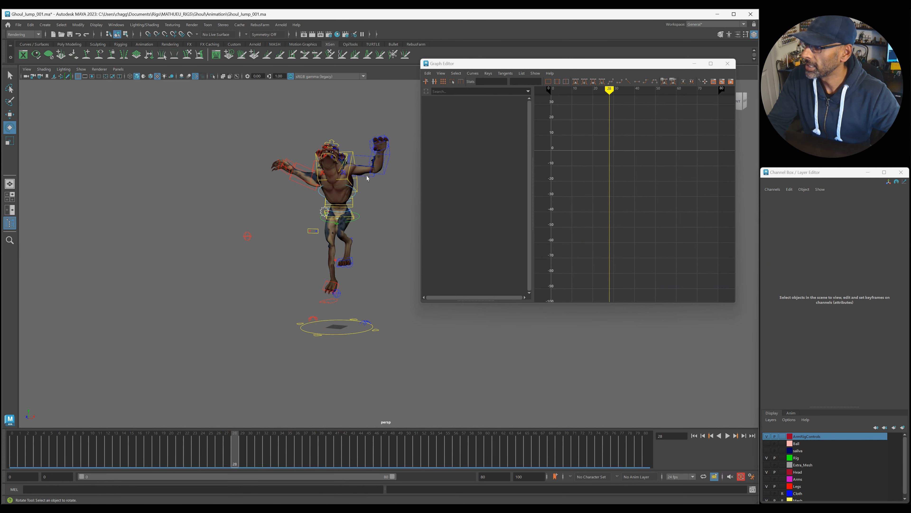
{"action": "left_click", "coordinate": [366, 177]}
{"action": "left_click", "coordinate": [868, 225]}
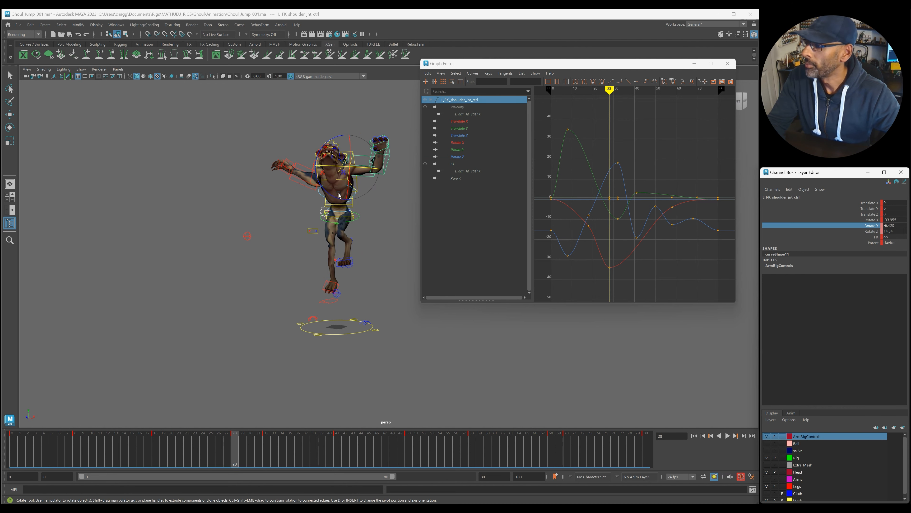
{"action": "left_click_drag", "start_coordinate": [325, 191], "coordinate": [337, 144]}
{"action": "left_click_drag", "start_coordinate": [185, 211], "coordinate": [215, 215], "text": "alt"}
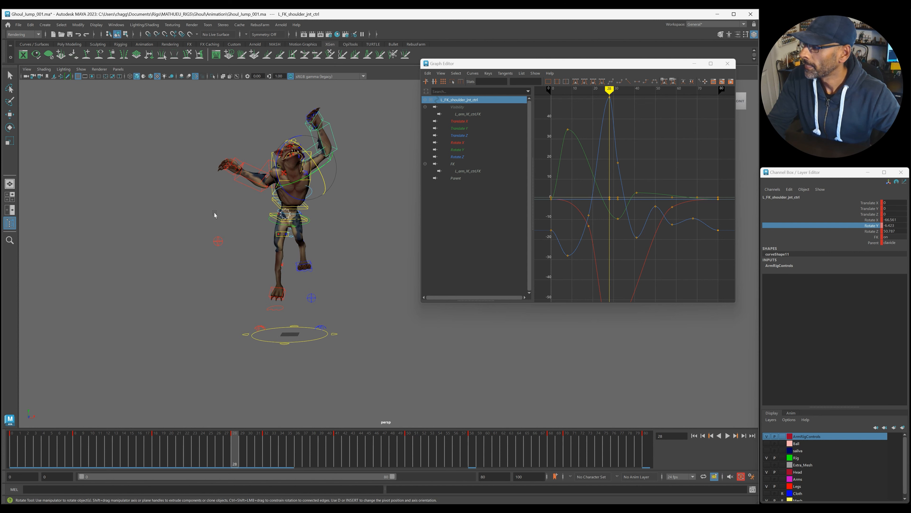
Rotate and key the right FK shoulder at frame 28 to refine the raised arm pose, then replay the jump
{"action": "left_click", "coordinate": [263, 166]}
{"action": "left_click_drag", "start_coordinate": [272, 193], "coordinate": [279, 201]}
{"action": "key", "text": "s"}
{"action": "left_click_drag", "start_coordinate": [280, 165], "coordinate": [278, 167]}
{"action": "left_click_drag", "start_coordinate": [279, 166], "coordinate": [326, 185], "text": "alt"}
{"action": "key", "text": "alt+v"}
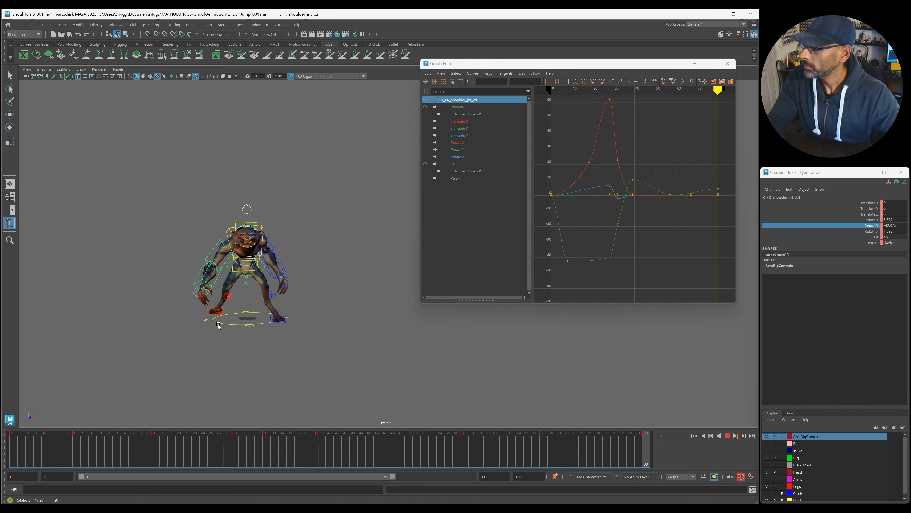
Rotate the right FK shoulder at frame 39 to about 31 in Rotate Y and -14 in Rotate Z, and review the landing from the side
{"action": "mouse_move", "coordinate": [237, 456]}
{"action": "left_mouse_down"}
{"action": "mouse_move", "coordinate": [301, 457]}
{"action": "mouse_move", "coordinate": [297, 442]}
{"action": "mouse_move", "coordinate": [323, 448]}
{"action": "left_mouse_up"}
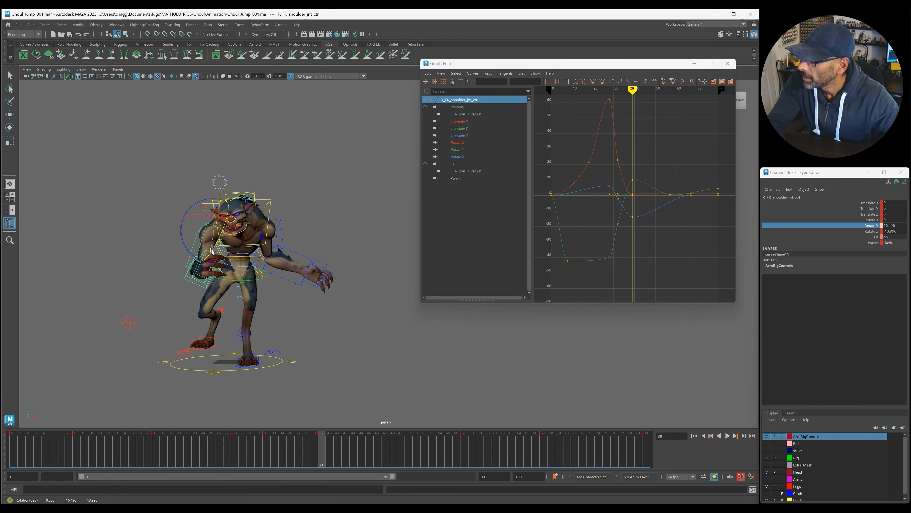
{"action": "key", "text": "alt+v"}
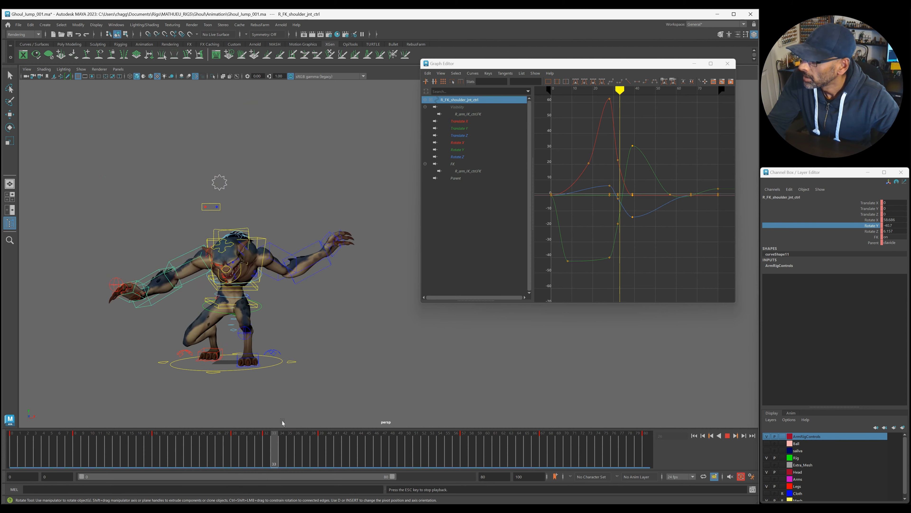
{"action": "key", "text": "alt+v"}
{"action": "right_click_drag", "start_coordinate": [329, 464], "coordinate": [327, 398], "text": "alt"}
{"action": "left_click", "coordinate": [327, 398]}
{"action": "key", "text": "alt+v"}
{"action": "left_click_drag", "start_coordinate": [360, 395], "coordinate": [362, 396], "text": "alt"}
{"action": "key", "text": "alt+v"}
{"action": "left_click", "coordinate": [289, 297]}
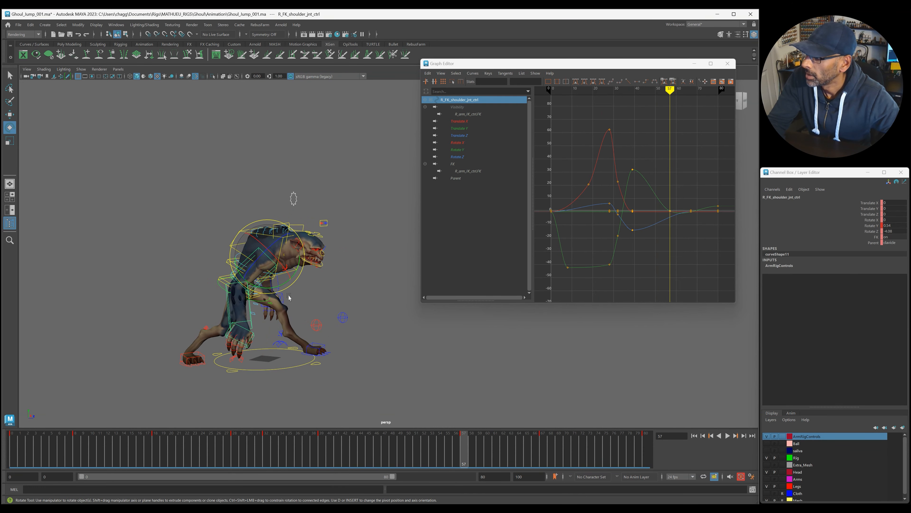
Retime the right FK shoulder's frame 57 key to frame 52 and replay the jump to check the arm settling
{"action": "key", "text": "alt+v"}
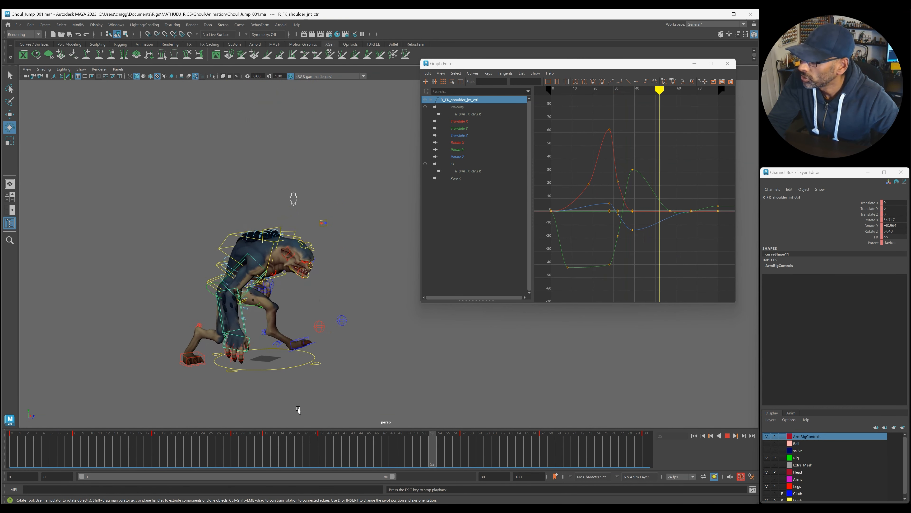
{"action": "key", "text": "alt+v"}
{"action": "mouse_move", "coordinate": [433, 449]}
{"action": "left_mouse_down"}
{"action": "mouse_move", "coordinate": [464, 456]}
{"action": "mouse_move", "coordinate": [424, 461]}
{"action": "left_mouse_up"}
{"action": "left_click", "coordinate": [464, 456], "text": "shift"}
{"action": "left_click_drag", "start_coordinate": [347, 454], "coordinate": [235, 447]}
{"action": "key", "text": "alt+v"}
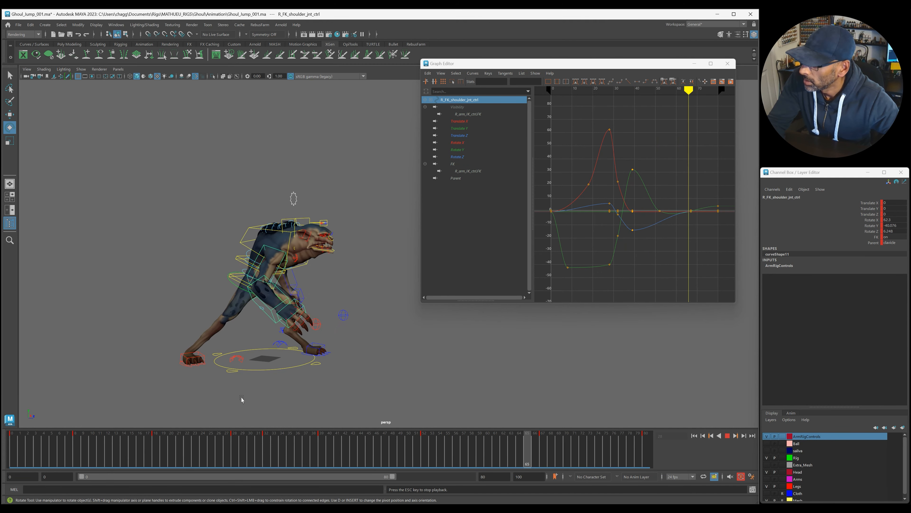
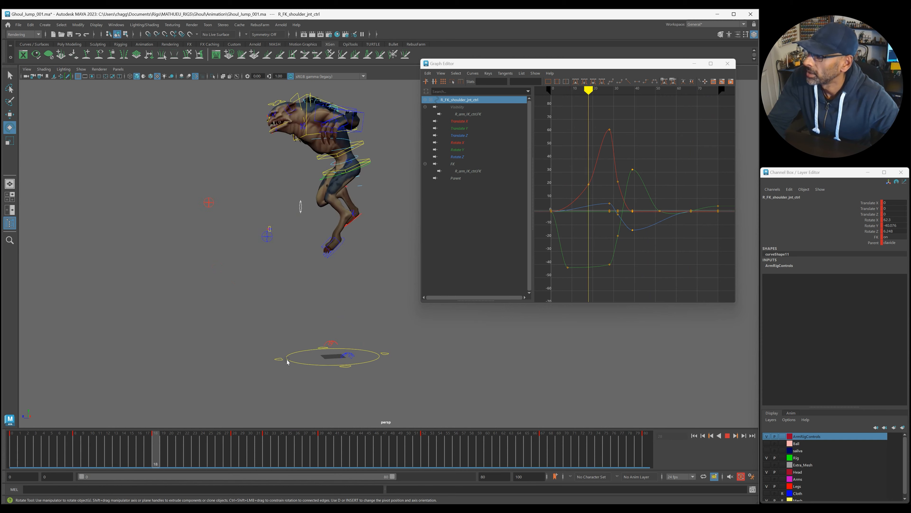
{"action": "key", "text": "Escape"}
Delete the left FK shoulder's rotation keys at frame 32 and replay the jump
{"action": "left_click", "coordinate": [345, 248]}
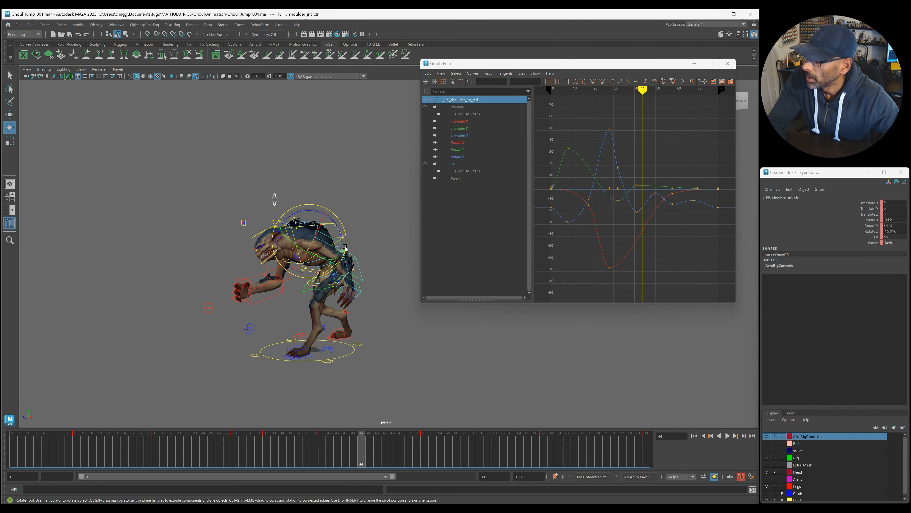
{"action": "left_click_drag", "start_coordinate": [360, 450], "coordinate": [266, 449]}
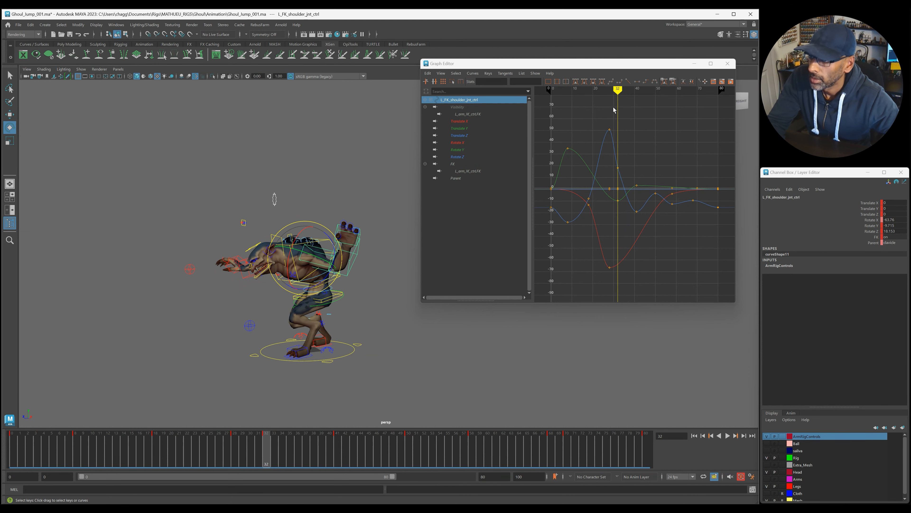
{"action": "left_click_drag", "start_coordinate": [615, 158], "coordinate": [621, 212]}
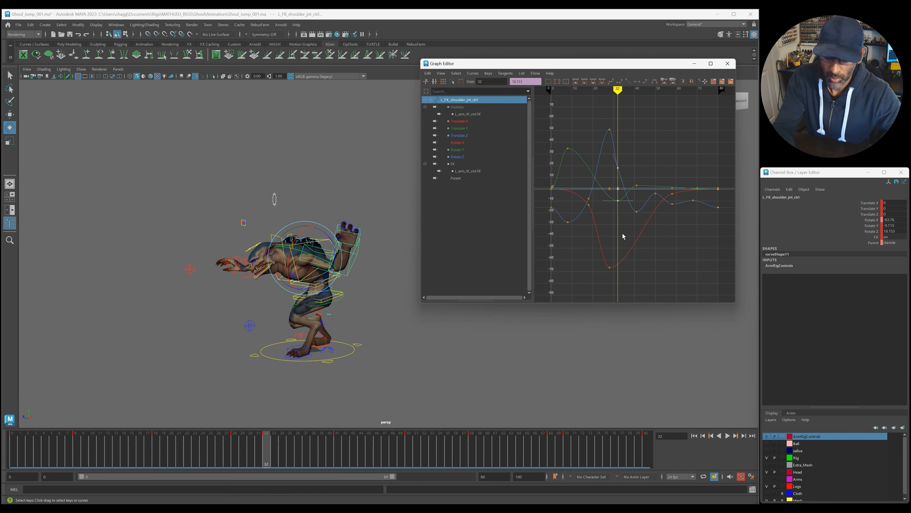
{"action": "key", "text": "Delete"}
{"action": "key", "text": "alt+v"}
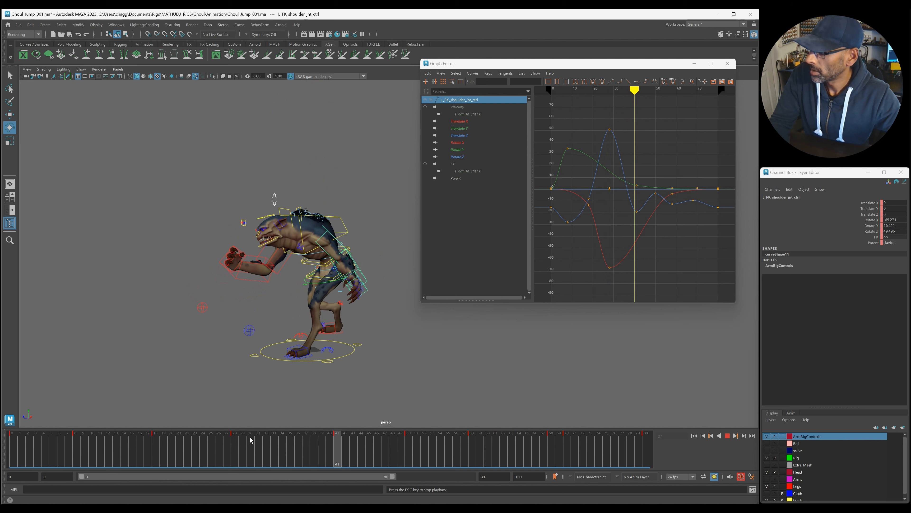
Try rotating the left FK shoulder at frame 37 to about 4.5 in Rotate X and -19 in Rotate Y, replaying the landing
{"action": "left_click", "coordinate": [305, 459]}
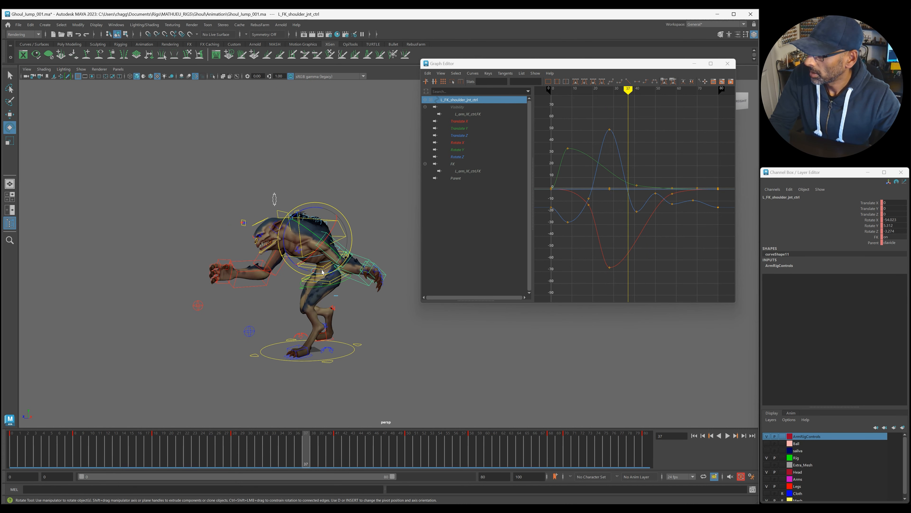
{"action": "left_click", "coordinate": [867, 226]}
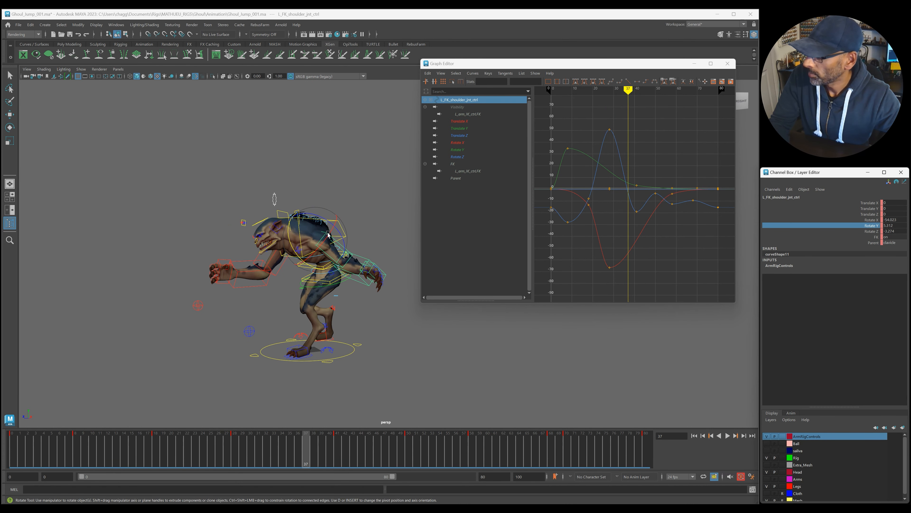
{"action": "left_click_drag", "start_coordinate": [328, 235], "coordinate": [313, 250]}
{"action": "left_click", "coordinate": [219, 452]}
{"action": "key", "text": "alt+v"}
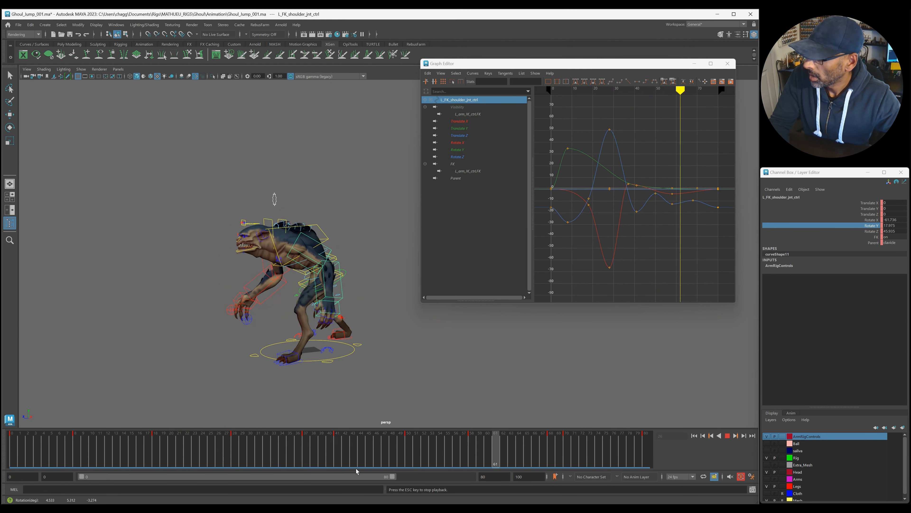
{"action": "key", "text": "Escape"}
{"action": "left_click_drag", "start_coordinate": [212, 455], "coordinate": [306, 464]}
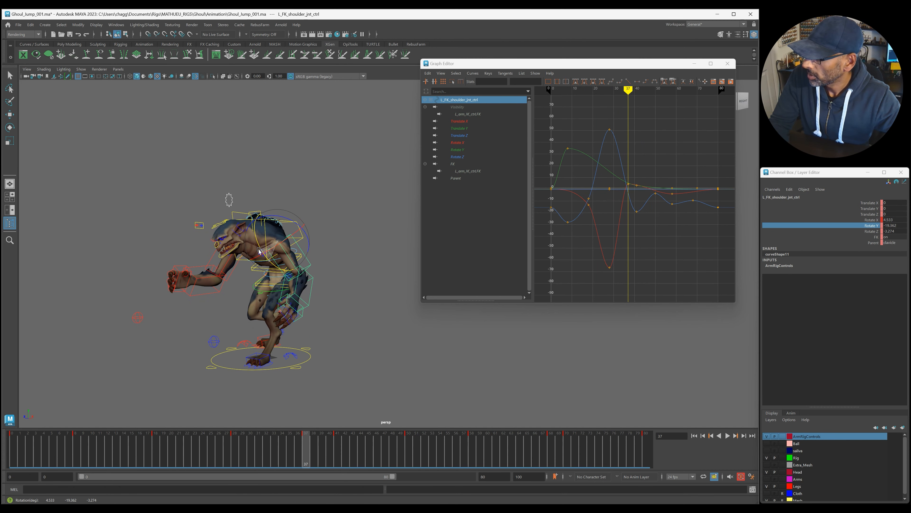
{"action": "left_click", "coordinate": [218, 451]}
{"action": "key", "text": "alt+v"}
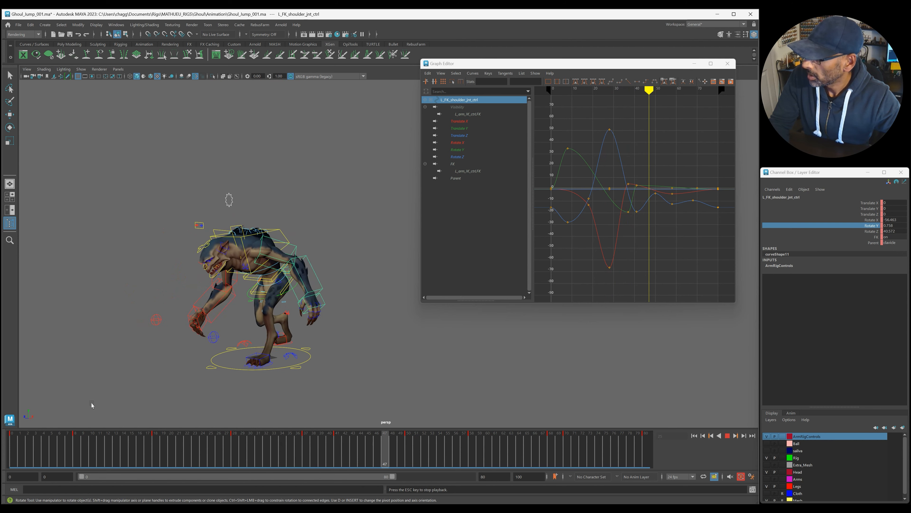
Try deleting the left FK shoulder's keys at frame 41 and rotating the shoulder again at frame 37, then replay
{"action": "left_click", "coordinate": [341, 450]}
{"action": "right_click", "coordinate": [343, 447]}
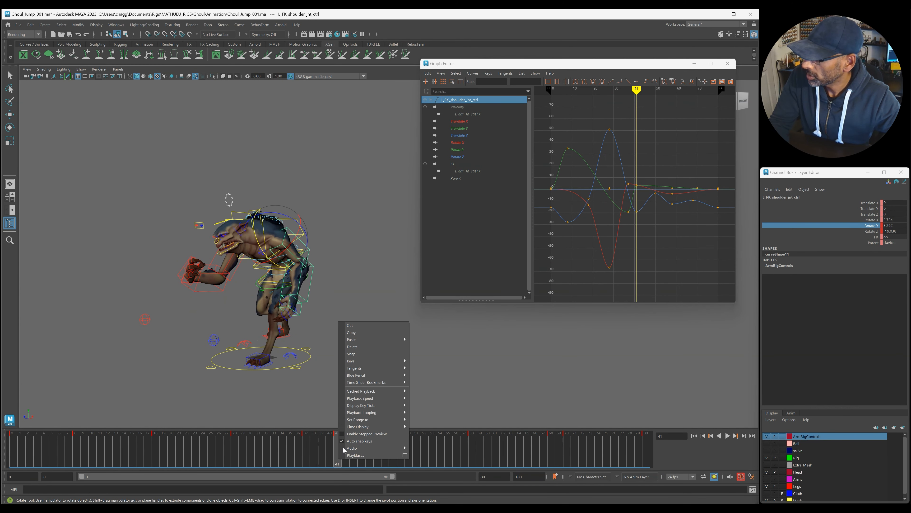
{"action": "left_click", "coordinate": [374, 347]}
{"action": "key", "text": "alt+v"}
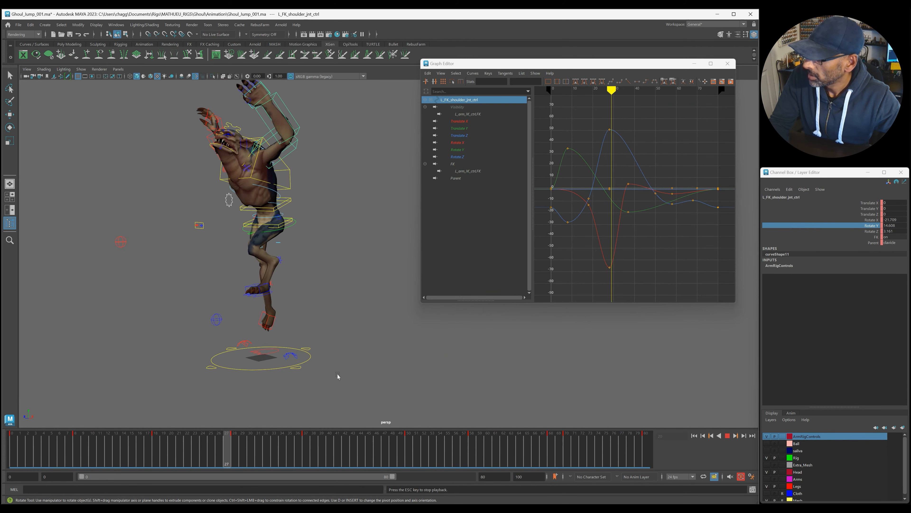
{"action": "left_click_drag", "start_coordinate": [248, 452], "coordinate": [307, 464]}
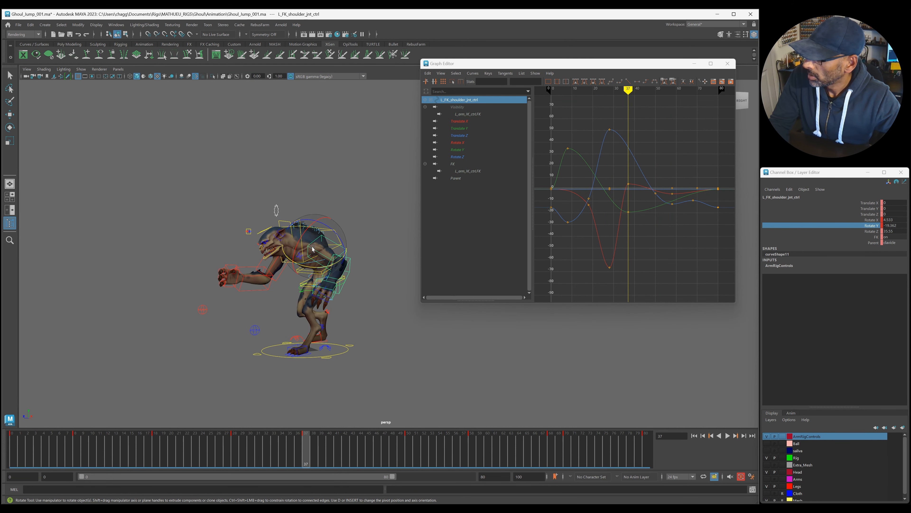
{"action": "left_click_drag", "start_coordinate": [309, 269], "coordinate": [318, 273]}
{"action": "key", "text": "alt+v"}
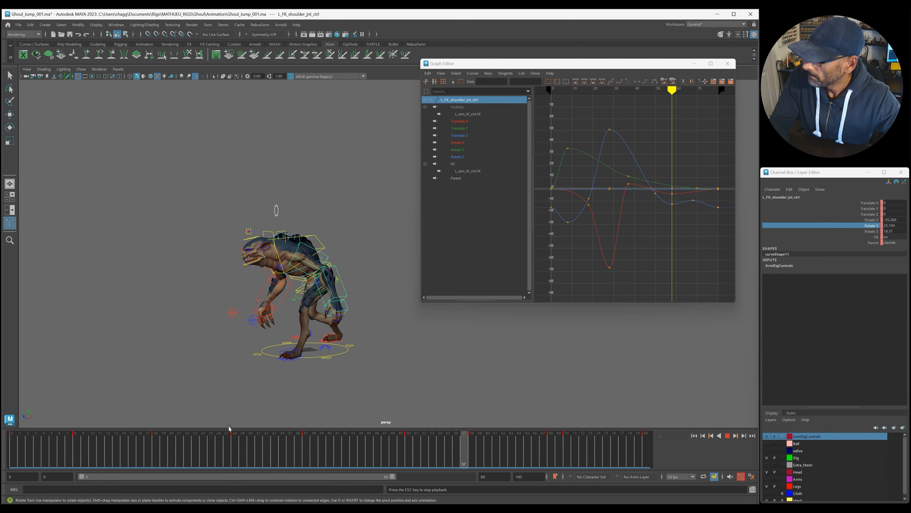
Undo the left shoulder's frame 41 key deletion and its frame 37 rotations, then replay the jump
{"action": "left_click", "coordinate": [188, 447]}
{"action": "key", "text": "period"}
{"action": "key", "text": "period"}
{"action": "key", "text": "period"}
{"action": "key", "text": "ctrl+z"}
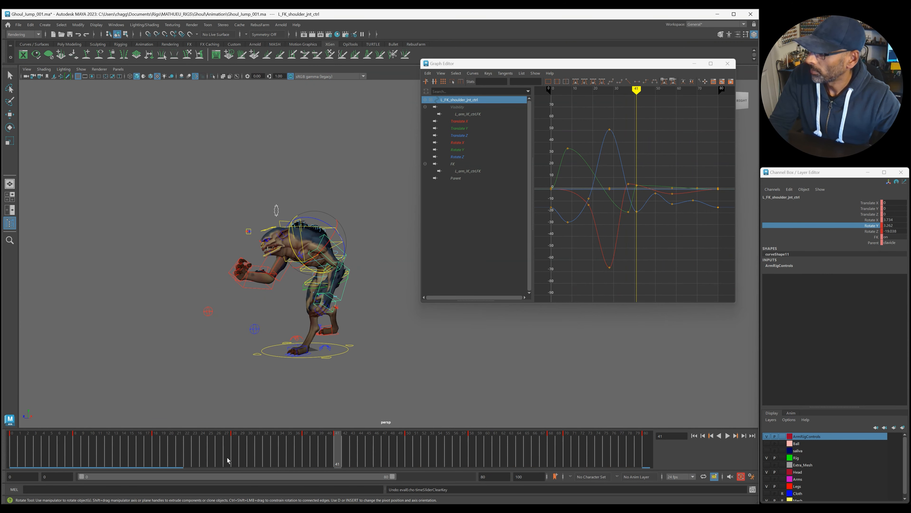
{"action": "left_click_drag", "start_coordinate": [216, 446], "coordinate": [176, 441]}
{"action": "key", "text": "alt+v"}
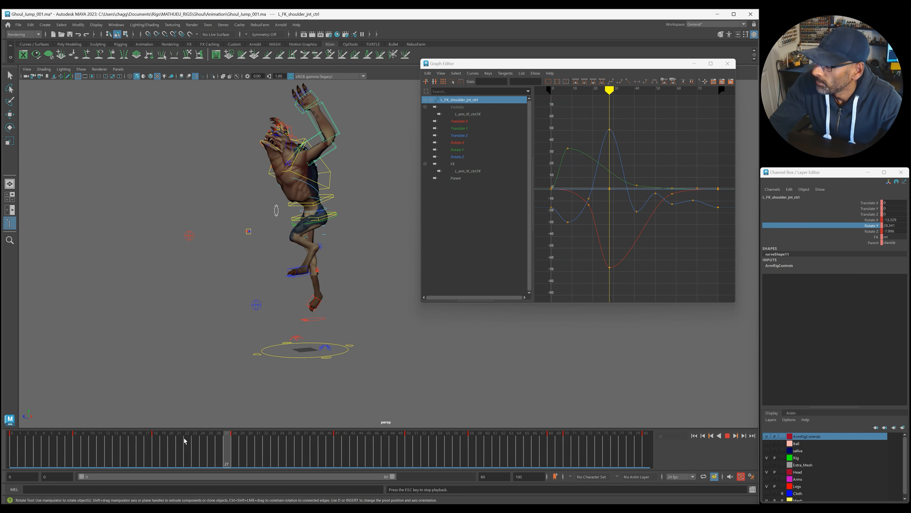
Rotate the left FK shoulder at frame 41 to about -9 in Rotate X and -38 in Rotate Y, then replay the landing
{"action": "left_click", "coordinate": [244, 457]}
{"action": "left_click_drag", "start_coordinate": [244, 457], "coordinate": [339, 460]}
{"action": "left_click_drag", "start_coordinate": [305, 272], "coordinate": [315, 245]}
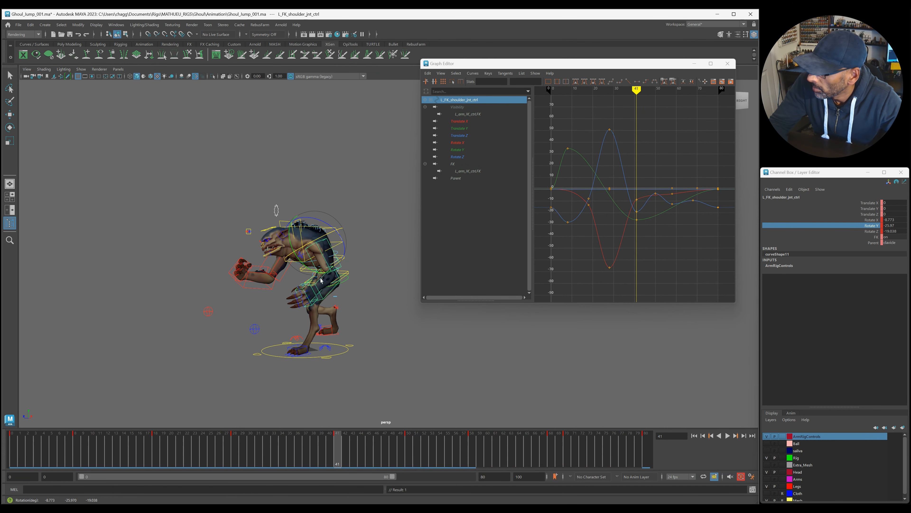
{"action": "left_click_drag", "start_coordinate": [356, 445], "coordinate": [261, 443]}
{"action": "key", "text": "alt+v"}
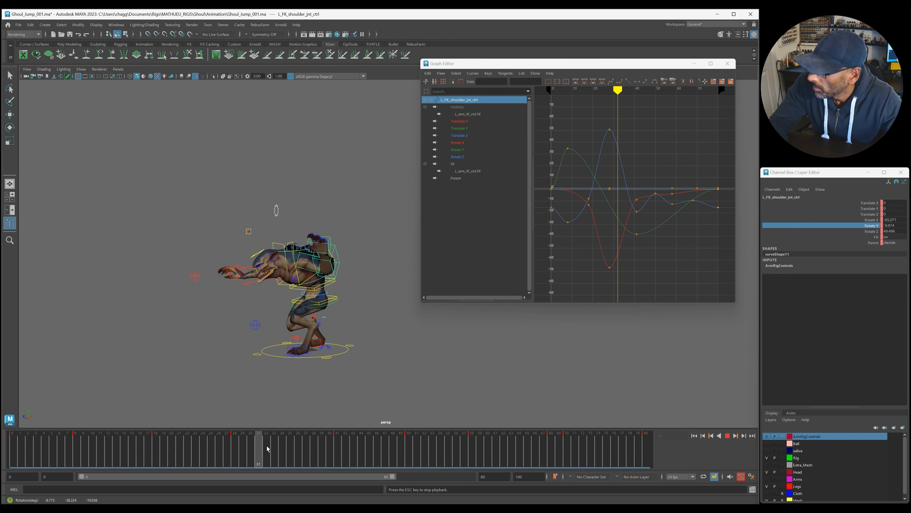
Rotate the left FK shoulder at frame 58 to swing the arm back the other way, and review the playback
{"action": "left_click", "coordinate": [324, 455]}
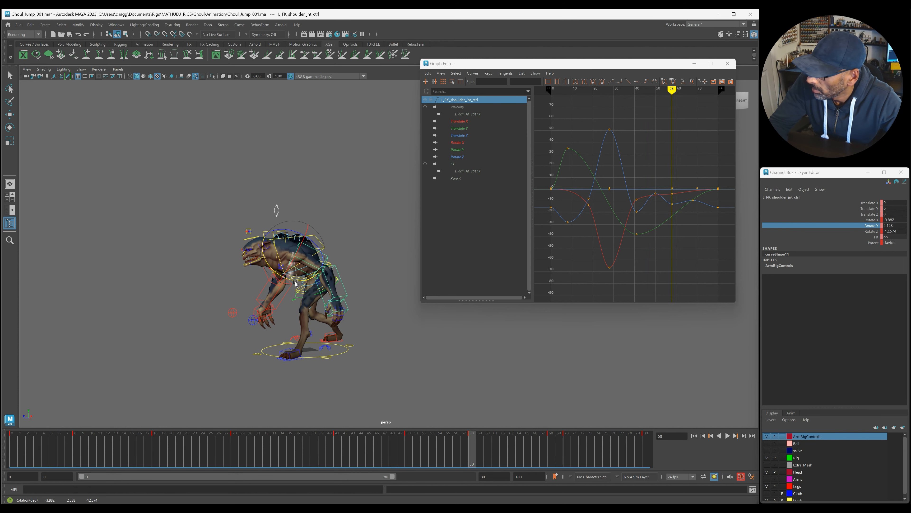
{"action": "left_click", "coordinate": [414, 444]}
{"action": "key", "text": "alt+v"}
{"action": "key", "text": "alt+v"}
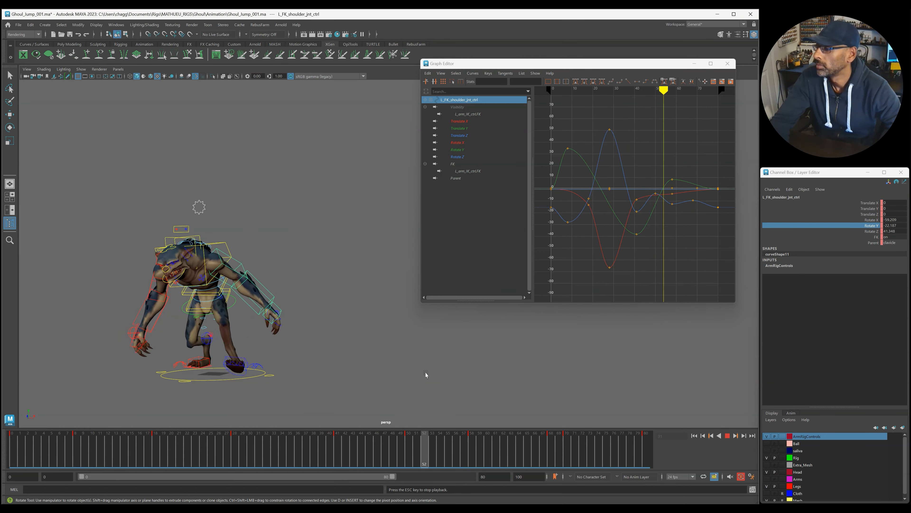
{"action": "key", "text": "alt+v"}
Select the left FK shoulder, elbow and wrist, delete their keys between frame 43 and the final key at frame 80, and replay
{"action": "left_click", "coordinate": [303, 299]}
{"action": "left_click", "coordinate": [252, 257]}
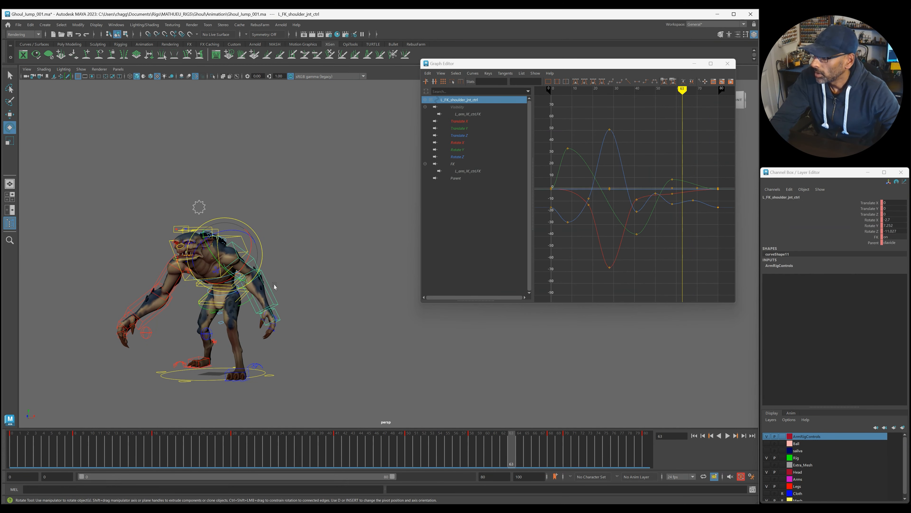
{"action": "left_click", "coordinate": [283, 325], "text": "shift"}
{"action": "left_click_drag", "start_coordinate": [424, 444], "coordinate": [572, 461]}
{"action": "right_click", "coordinate": [572, 461]}
{"action": "left_click", "coordinate": [591, 344]}
{"action": "left_click", "coordinate": [307, 445]}
{"action": "key", "text": "alt+v"}
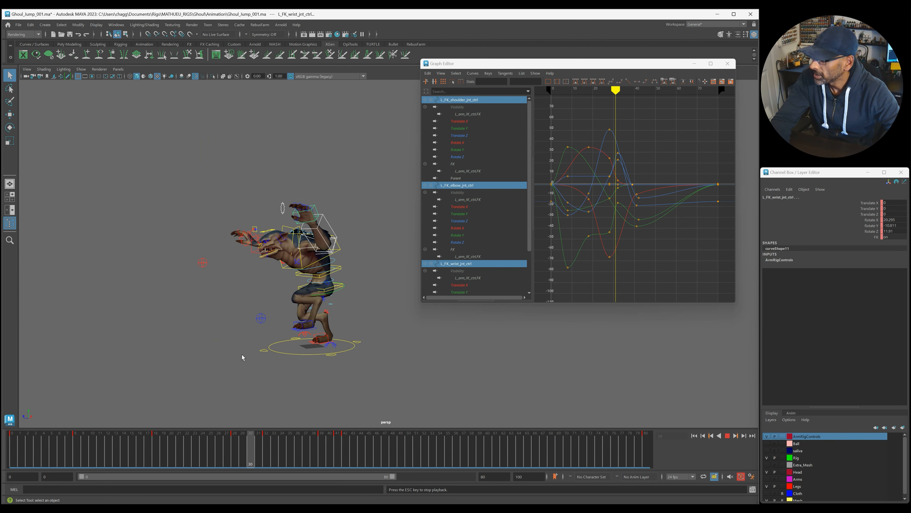
Delete the left arm controls' keys from frame 40 to frame 43 and replay the jump
{"action": "left_click_drag", "start_coordinate": [328, 449], "coordinate": [353, 450], "text": "shift"}
{"action": "right_click", "coordinate": [351, 452]}
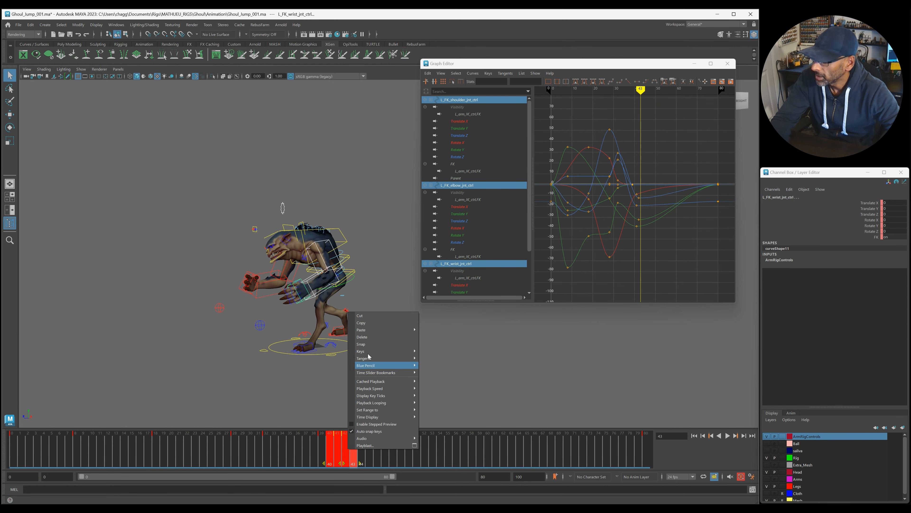
{"action": "left_click", "coordinate": [367, 337]}
{"action": "key", "text": "alt+v"}
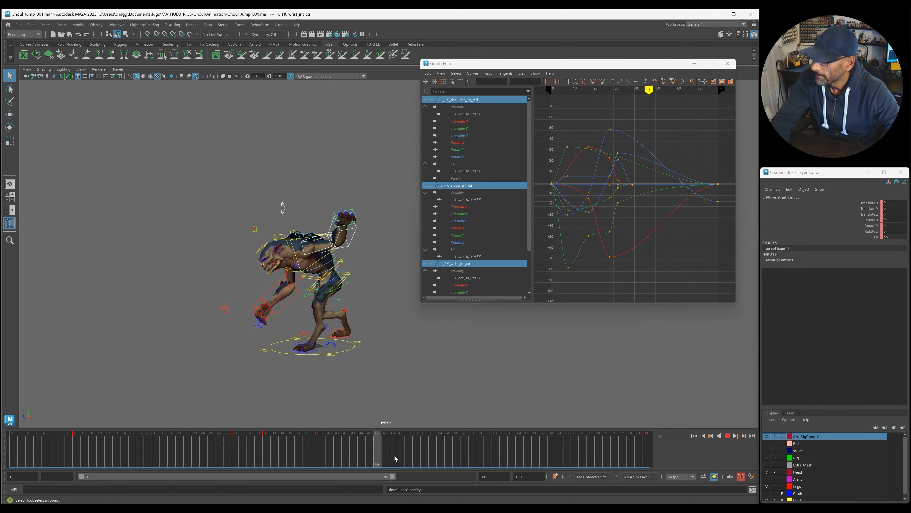
Key the left arm's settled end pose at frame 51 on the FK shoulder, elbow and wrist, checking the landing up close
{"action": "left_click", "coordinate": [634, 456]}
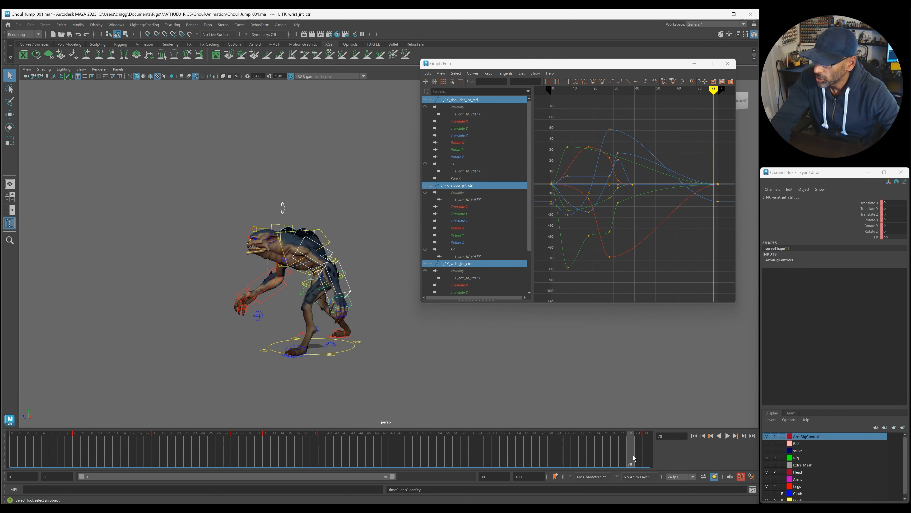
{"action": "key", "text": "alt+v"}
{"action": "key", "text": "s"}
{"action": "key", "text": "e"}
{"action": "mouse_move", "coordinate": [417, 456]}
{"action": "left_mouse_down"}
{"action": "mouse_move", "coordinate": [260, 453]}
{"action": "mouse_move", "coordinate": [409, 456]}
{"action": "left_mouse_up"}
{"action": "left_click_drag", "start_coordinate": [352, 457], "coordinate": [416, 462]}
{"action": "right_click_drag", "start_coordinate": [201, 346], "coordinate": [288, 347], "text": "alt"}
{"action": "left_click_drag", "start_coordinate": [288, 347], "coordinate": [334, 354], "text": "alt"}
{"action": "right_click_drag", "start_coordinate": [334, 355], "coordinate": [359, 357], "text": "alt"}
{"action": "left_click_drag", "start_coordinate": [298, 454], "coordinate": [328, 451]}
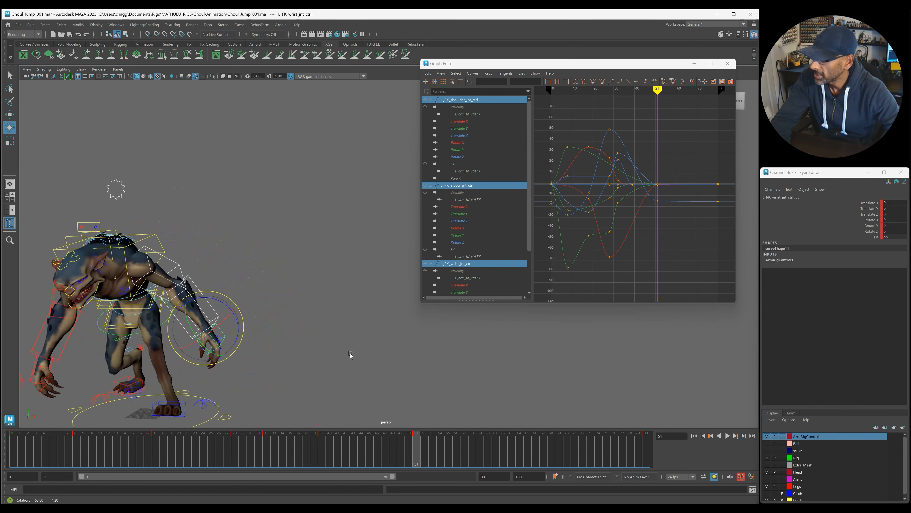
Delete the left arm's keys at frames 39 to 40, key its settled end pose at frame 36, and replay
{"action": "left_click", "coordinate": [351, 457], "text": "shift"}
{"action": "right_click", "coordinate": [324, 450]}
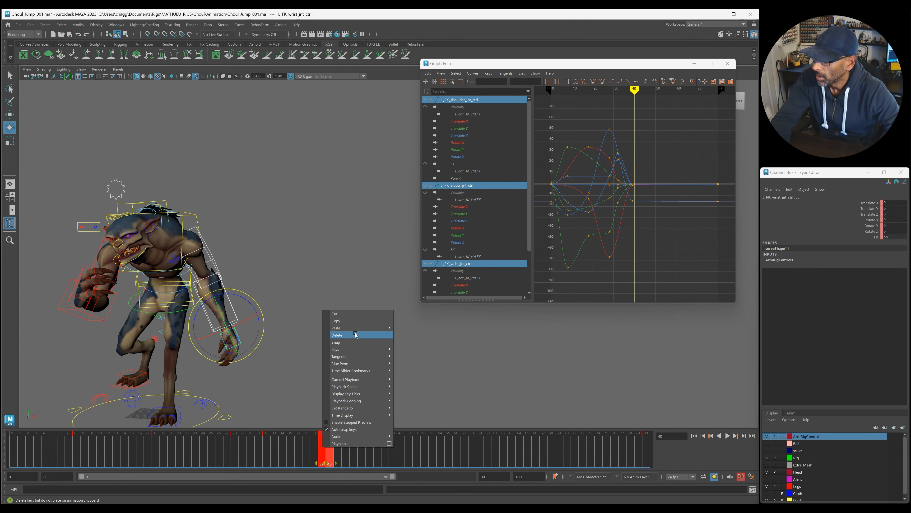
{"action": "left_click", "coordinate": [355, 334]}
{"action": "left_click", "coordinate": [616, 456]}
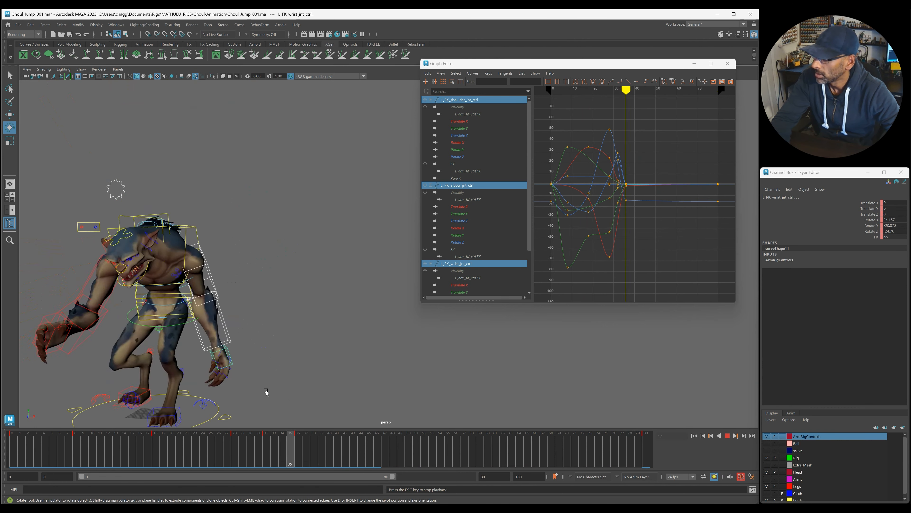
{"action": "key", "text": "Escape"}
{"action": "key", "text": "alt+v"}
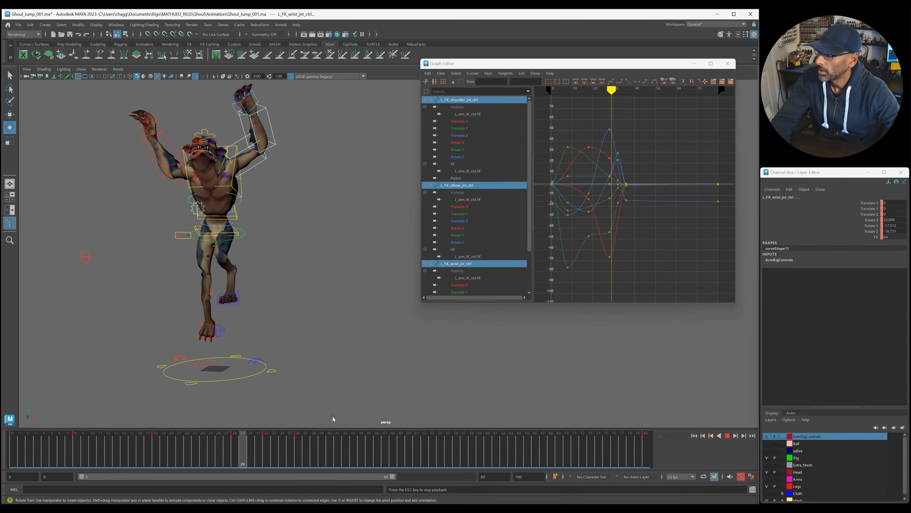
Rotate the left FK shoulder, elbow and wrist together at frame 45 for an overshoot, key the settled pose at frame 59, and replay
{"action": "left_click_drag", "start_coordinate": [305, 458], "coordinate": [354, 461]}
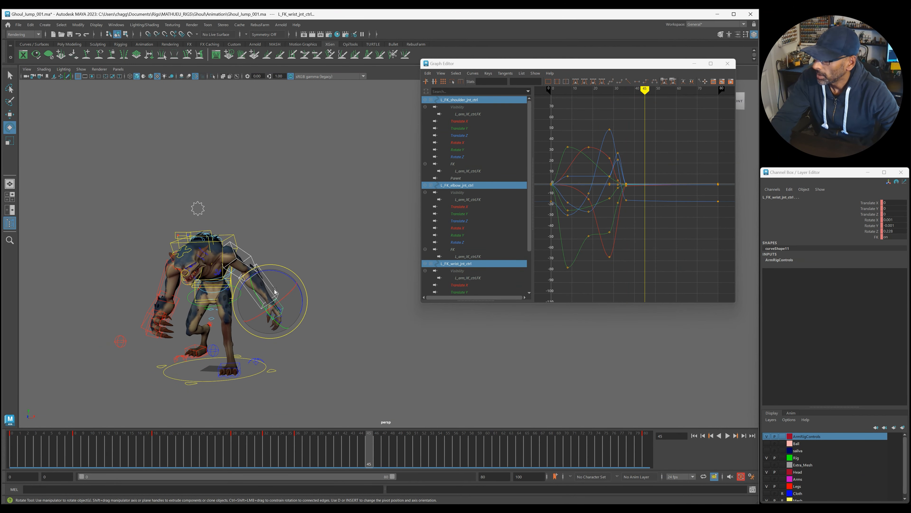
{"action": "left_click_drag", "start_coordinate": [283, 268], "coordinate": [311, 311]}
{"action": "left_click_drag", "start_coordinate": [377, 452], "coordinate": [480, 459]}
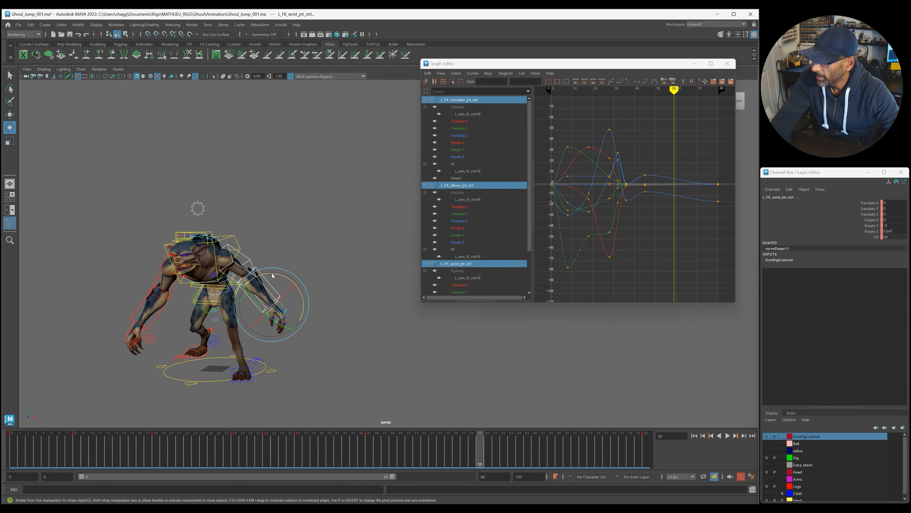
{"action": "key", "text": "alt+v"}
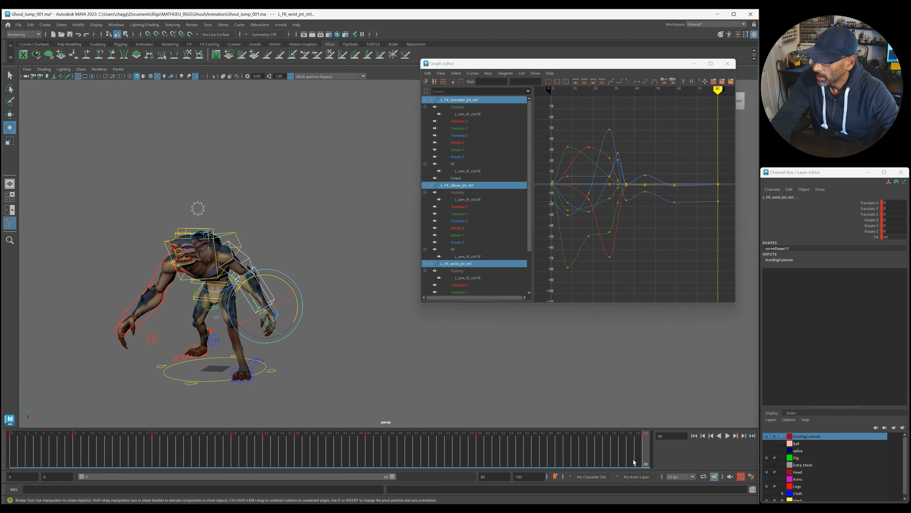
{"action": "key", "text": "alt+v"}
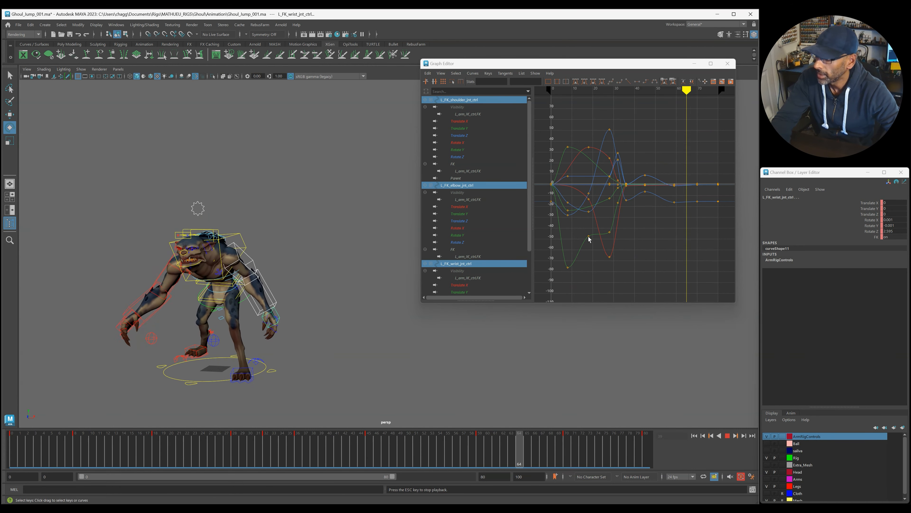
Shift the left FK shoulder's landing keys from about frame 36 onward one frame later
{"action": "key", "text": "Escape"}
{"action": "left_click", "coordinate": [258, 438]}
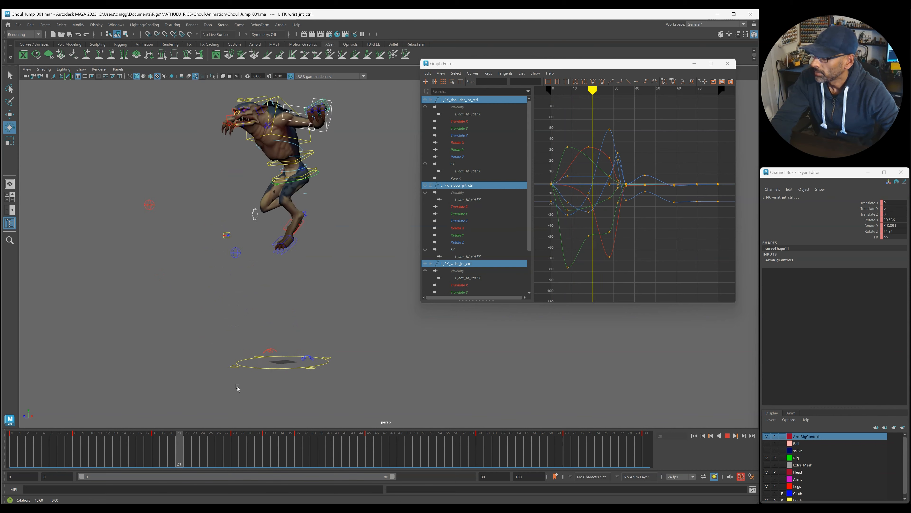
{"action": "key", "text": "Escape"}
{"action": "left_click_drag", "start_coordinate": [240, 386], "coordinate": [270, 372], "text": "alt"}
{"action": "left_click_drag", "start_coordinate": [320, 455], "coordinate": [366, 456]}
{"action": "left_click_drag", "start_coordinate": [287, 386], "coordinate": [299, 379], "text": "alt"}
{"action": "left_click", "coordinate": [299, 379]}
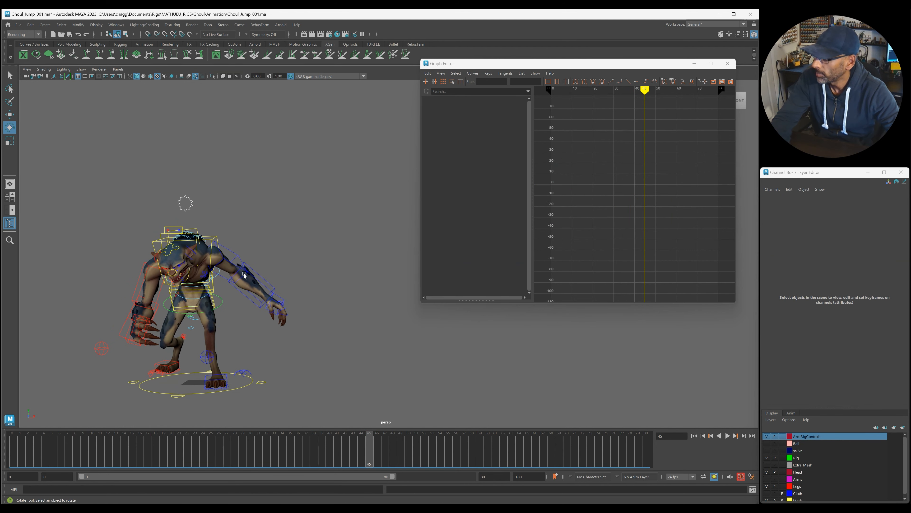
{"action": "left_click", "coordinate": [236, 254]}
{"action": "left_click_drag", "start_coordinate": [350, 456], "coordinate": [552, 462], "text": "shift"}
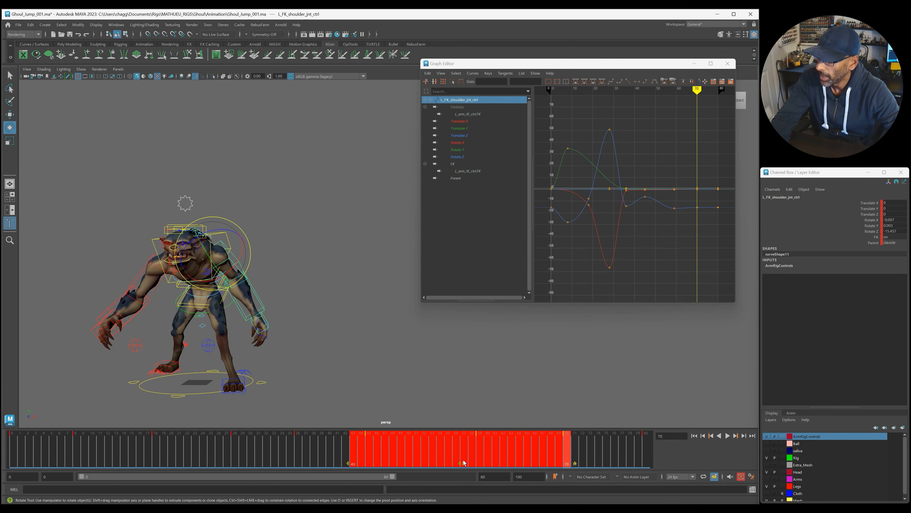
{"action": "left_click", "coordinate": [289, 449]}
{"action": "left_click_drag", "start_coordinate": [283, 456], "coordinate": [574, 456], "text": "shift"}
{"action": "left_click_drag", "start_coordinate": [255, 445], "coordinate": [581, 463]}
{"action": "left_click_drag", "start_coordinate": [436, 465], "coordinate": [440, 464]}
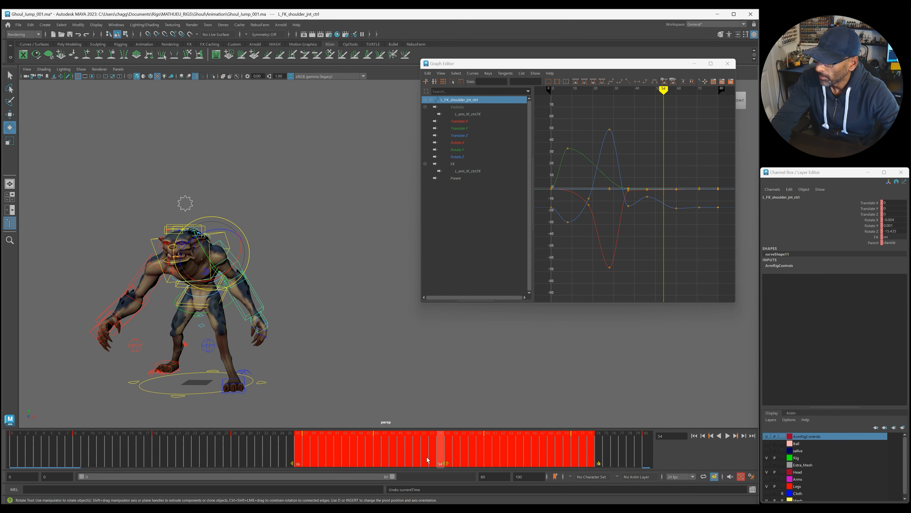
Shift the left FK elbow's keys from about frame 36 onward two frames later
{"action": "left_click", "coordinate": [251, 284]}
{"action": "left_click", "coordinate": [253, 294]}
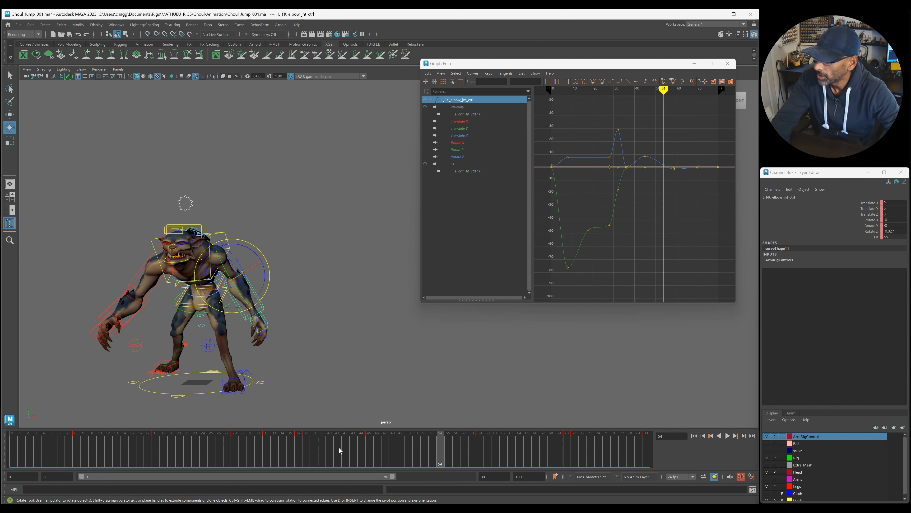
{"action": "left_click_drag", "start_coordinate": [291, 448], "coordinate": [574, 453], "text": "shift"}
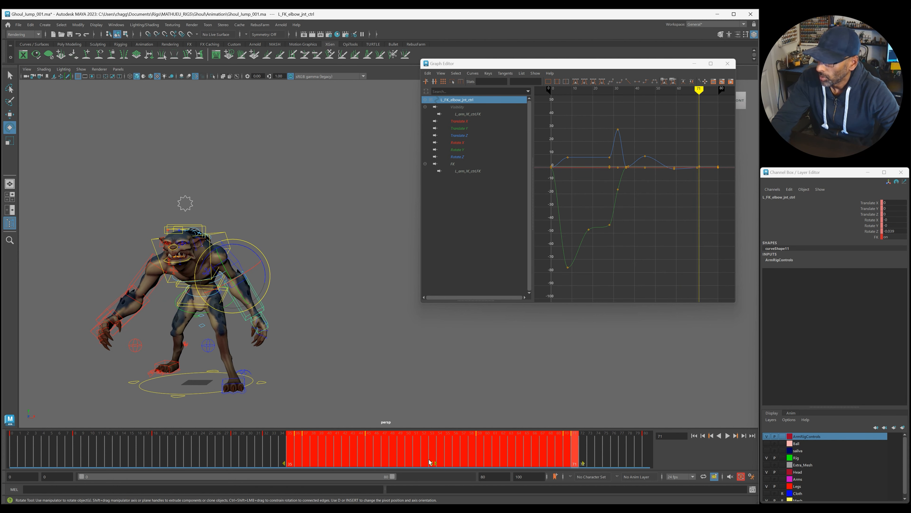
{"action": "left_click_drag", "start_coordinate": [443, 465], "coordinate": [451, 464]}
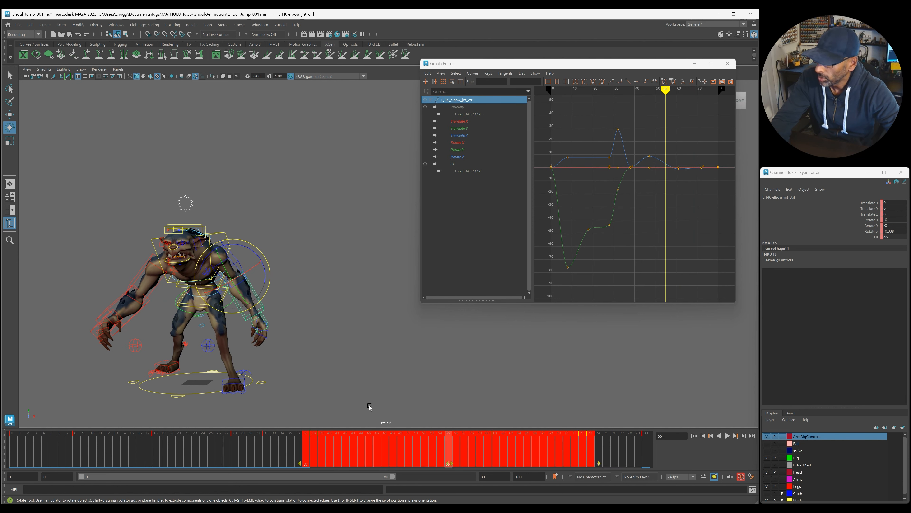
Shift the left FK wrist's landing and settle keys four frames later and replay the jump from several angles without the Graph Editor
{"action": "left_click", "coordinate": [265, 323]}
{"action": "left_click_drag", "start_coordinate": [258, 448], "coordinate": [593, 455], "text": "shift"}
{"action": "left_click_drag", "start_coordinate": [444, 465], "coordinate": [439, 465]}
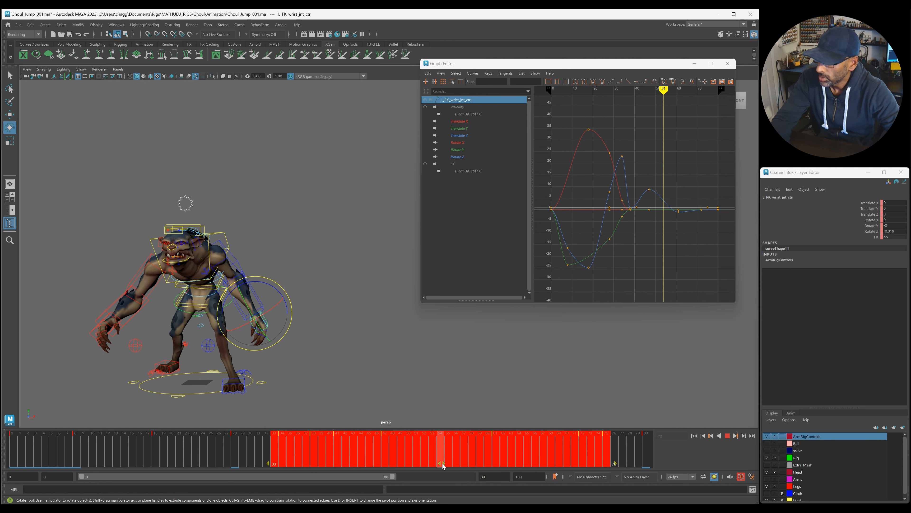
{"action": "left_click", "coordinate": [449, 467]}
{"action": "key", "text": "alt+v"}
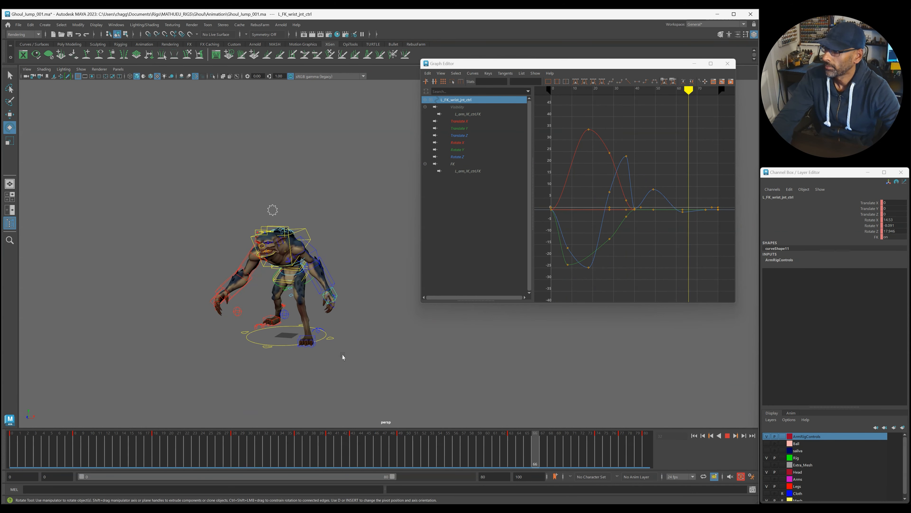
{"action": "left_click", "coordinate": [728, 63]}
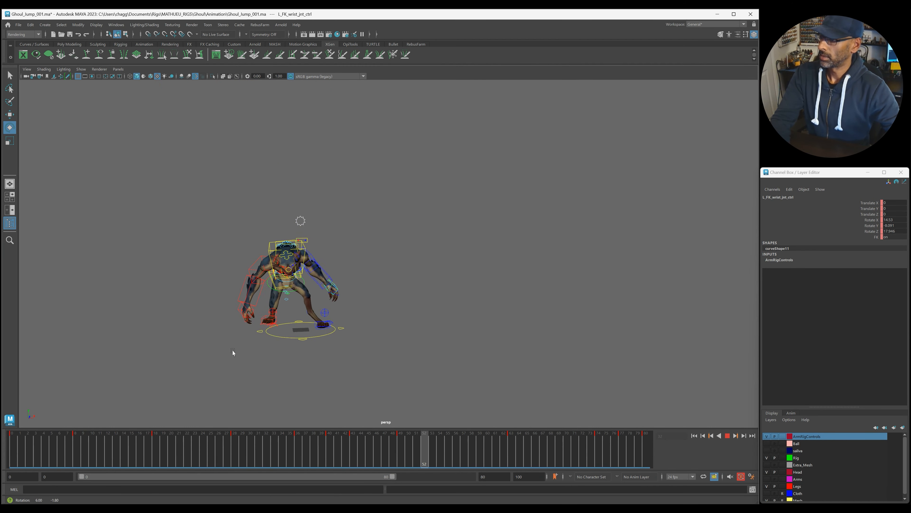
{"action": "left_click_drag", "start_coordinate": [316, 354], "coordinate": [407, 362], "text": "alt"}
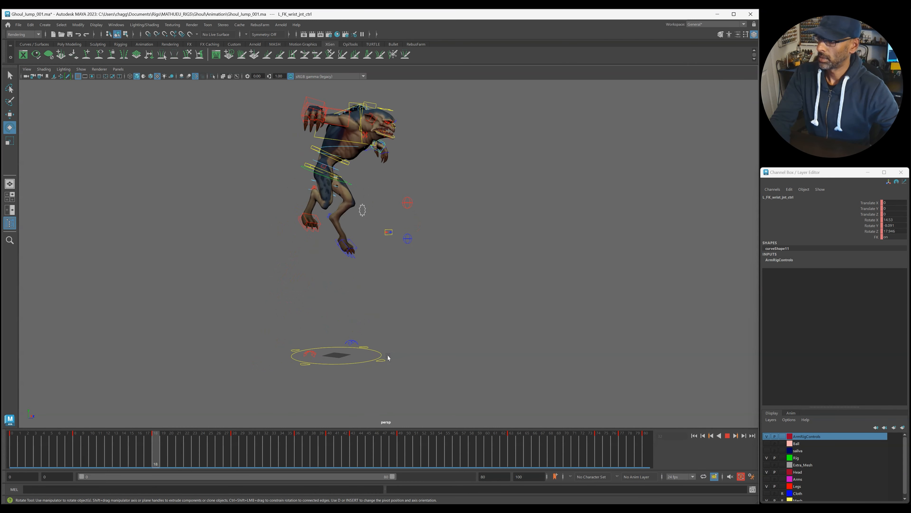
Examine the right FK shoulder's animation curves in the Graph Editor while replaying the landing from the side
{"action": "key", "text": "Escape"}
{"action": "left_click", "coordinate": [379, 273]}
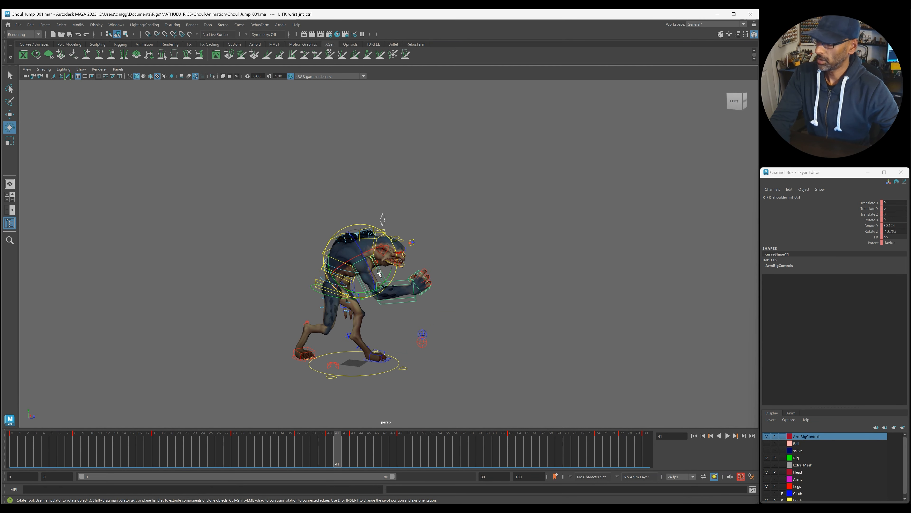
{"action": "left_click_drag", "start_coordinate": [347, 446], "coordinate": [322, 446]}
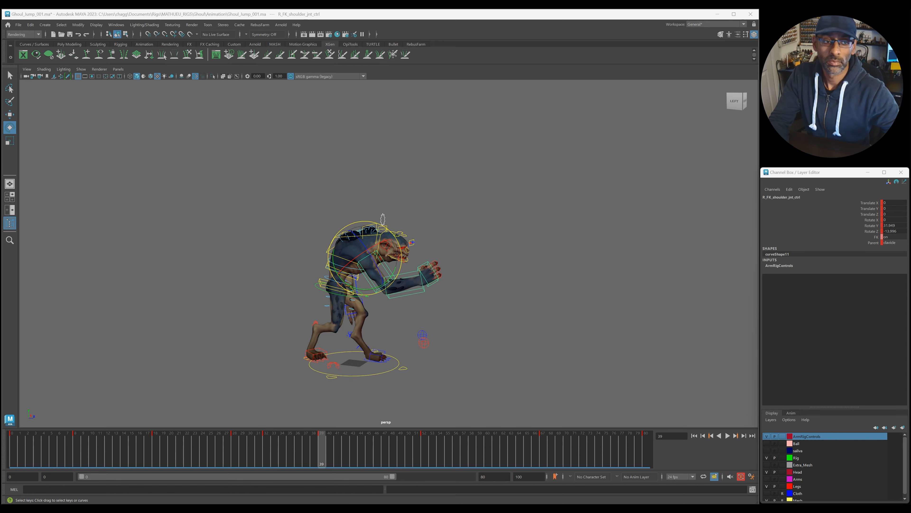
{"action": "left_click_drag", "start_coordinate": [323, 435], "coordinate": [409, 453]}
{"action": "middle_click_drag", "start_coordinate": [453, 354], "coordinate": [410, 363], "text": "alt"}
{"action": "left_click_drag", "start_coordinate": [410, 364], "coordinate": [415, 359], "text": "alt"}
{"action": "left_click_drag", "start_coordinate": [910, 62], "coordinate": [274, 61]}
{"action": "left_click_drag", "start_coordinate": [90, 138], "coordinate": [361, 251]}
{"action": "key", "text": "alt+v"}
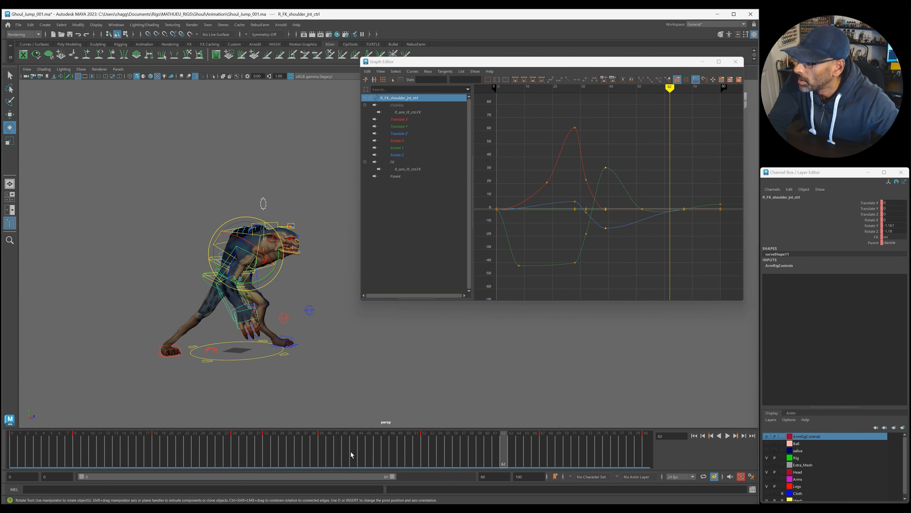
{"action": "key", "text": "alt+v"}
{"action": "key", "text": "alt+v"}
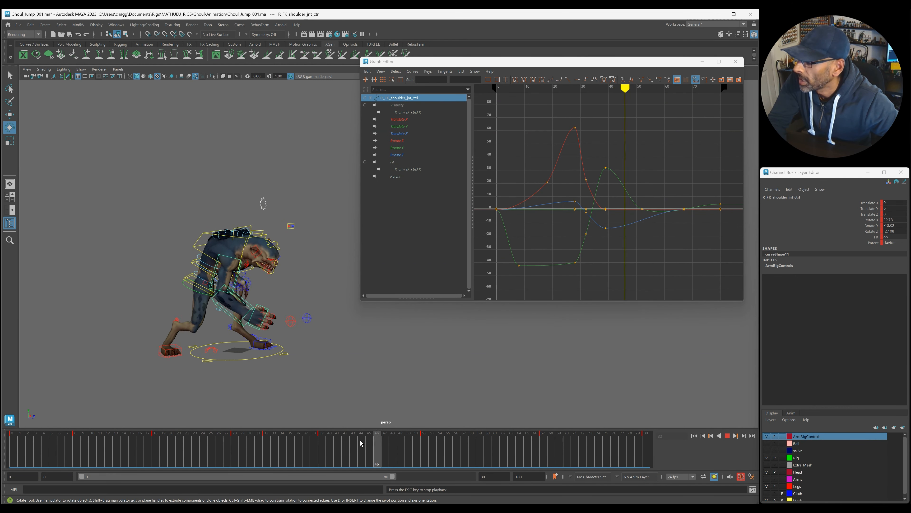
Lower the right FK shoulder's Rotate Y key at frame 39 to about 9, delete its frame 32 key, and replay
{"action": "left_click_drag", "start_coordinate": [323, 453], "coordinate": [315, 455]}
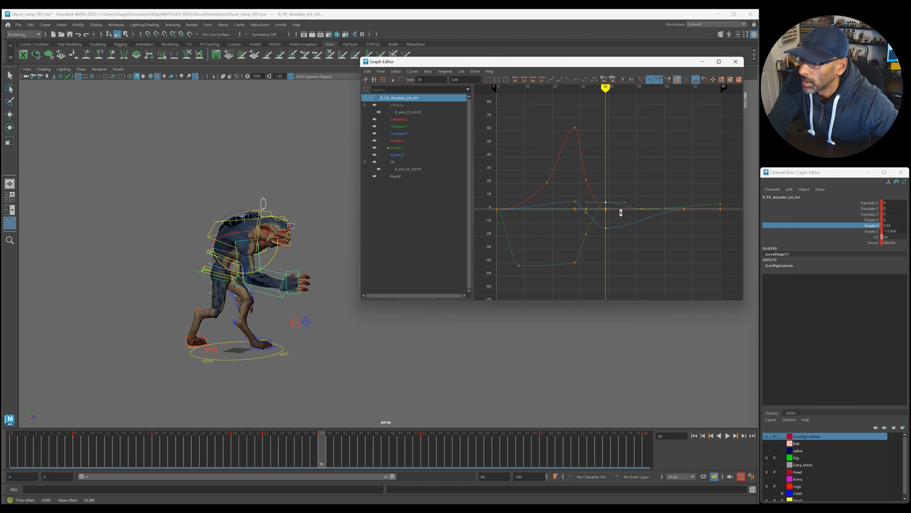
{"action": "left_click", "coordinate": [410, 149]}
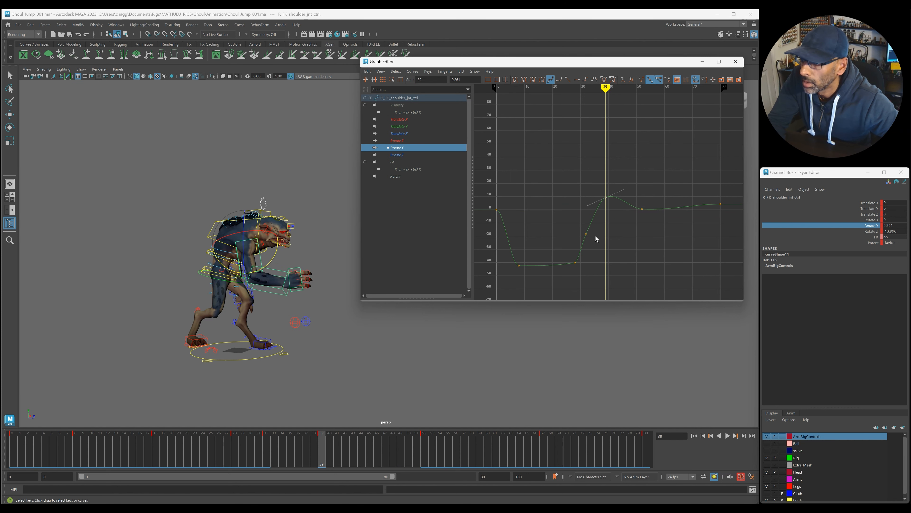
{"action": "left_click", "coordinate": [632, 255]}
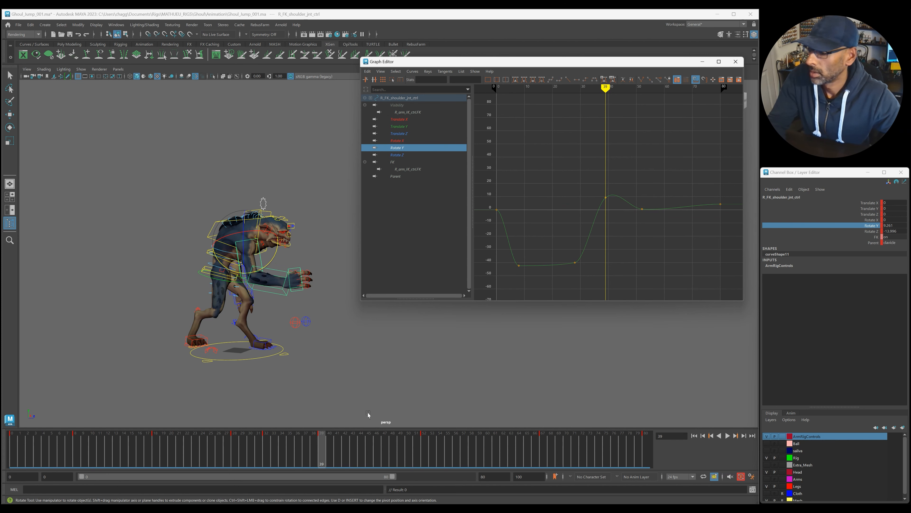
{"action": "key", "text": "alt+v"}
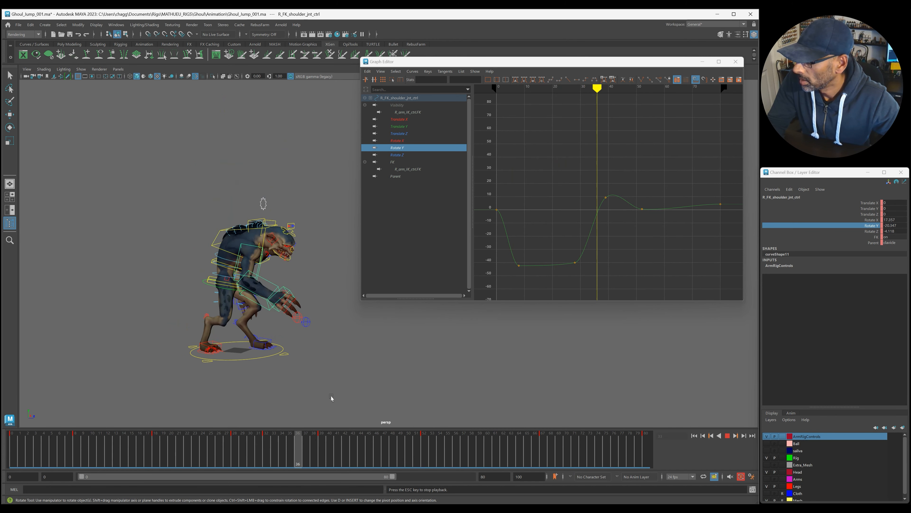
{"action": "left_click_drag", "start_coordinate": [345, 445], "coordinate": [273, 443]}
{"action": "key", "text": "alt+v"}
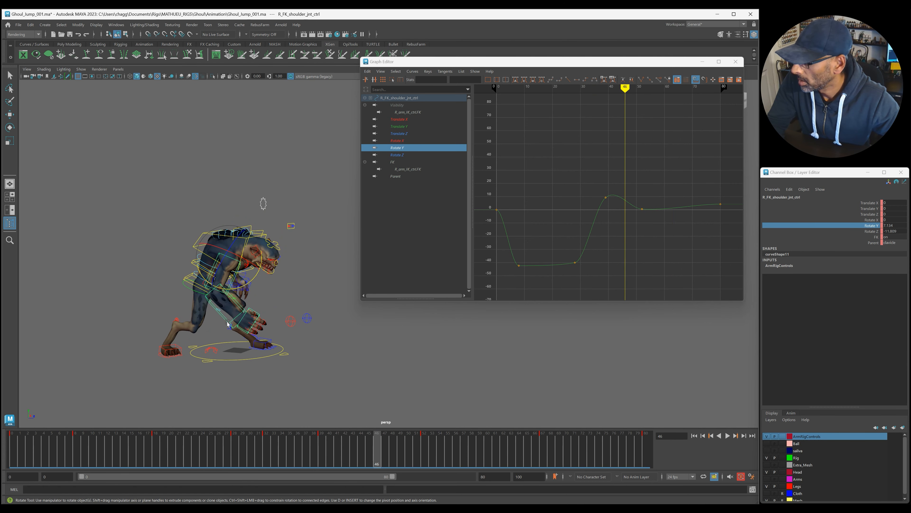
Offset the right arm's landing keys one frame later on the FK elbow and two frames later on the wrist, and replay
{"action": "left_click", "coordinate": [227, 323]}
{"action": "left_click_drag", "start_coordinate": [321, 456], "coordinate": [564, 457], "text": "shift"}
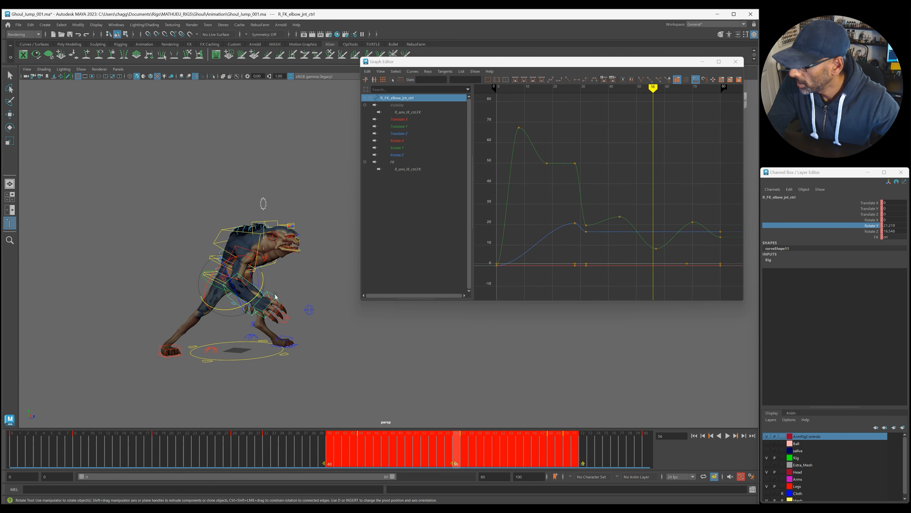
{"action": "left_click", "coordinate": [276, 296]}
{"action": "left_click_drag", "start_coordinate": [325, 454], "coordinate": [567, 456], "text": "shift"}
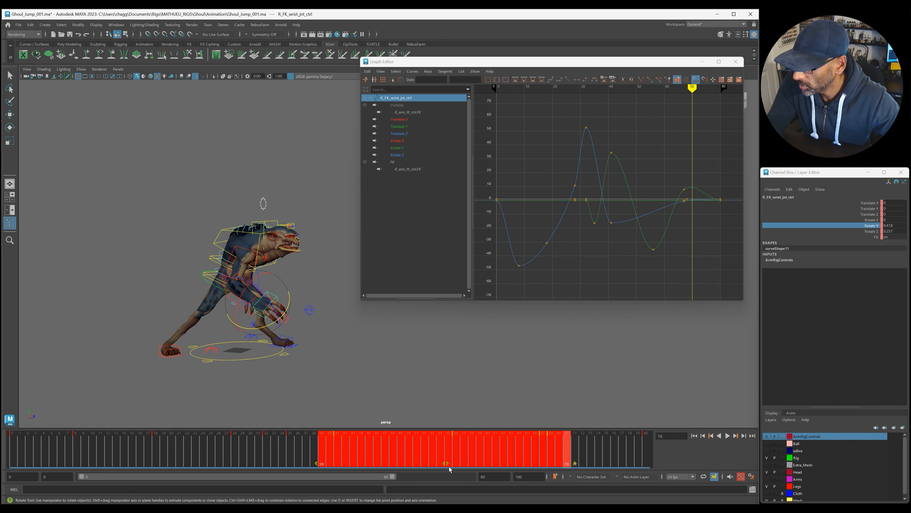
{"action": "left_click_drag", "start_coordinate": [446, 463], "coordinate": [453, 465]}
{"action": "key", "text": "alt+v"}
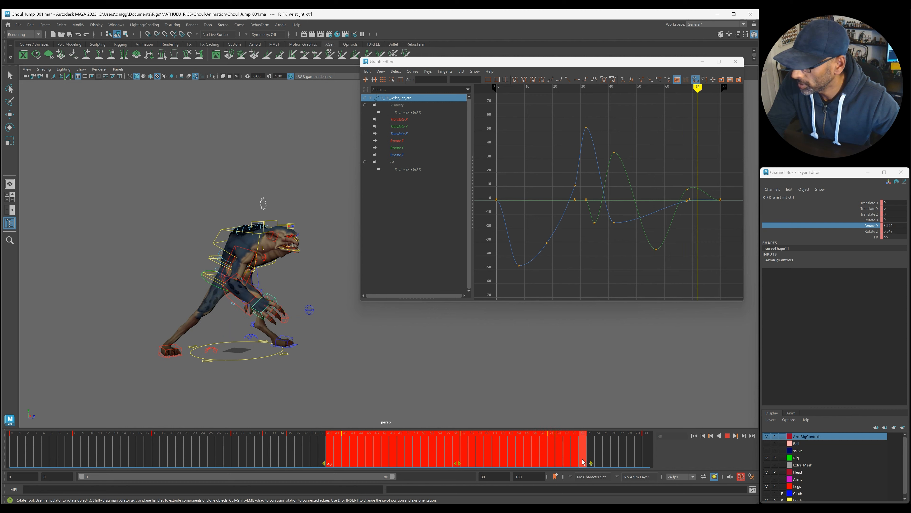
{"action": "left_click", "coordinate": [306, 445]}
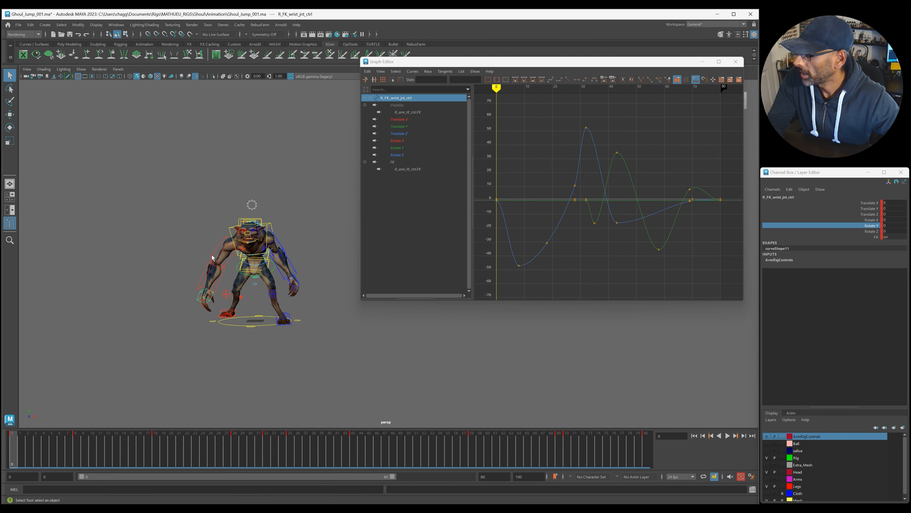
Copy the frame 0 pose of the right FK shoulder, elbow and wrist to frame 80 and replay the animation
{"action": "left_click", "coordinate": [217, 248]}
{"action": "left_click", "coordinate": [200, 290], "text": "shift"}
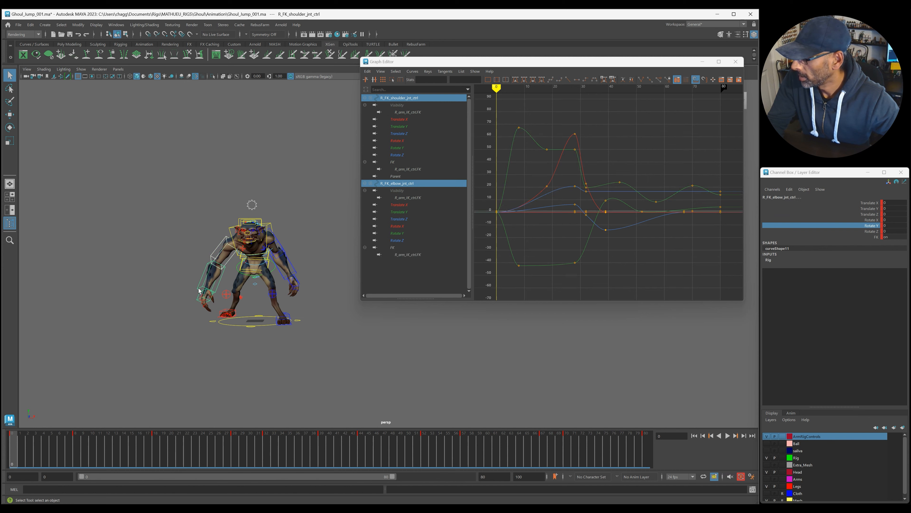
{"action": "left_click", "coordinate": [199, 301], "text": "shift"}
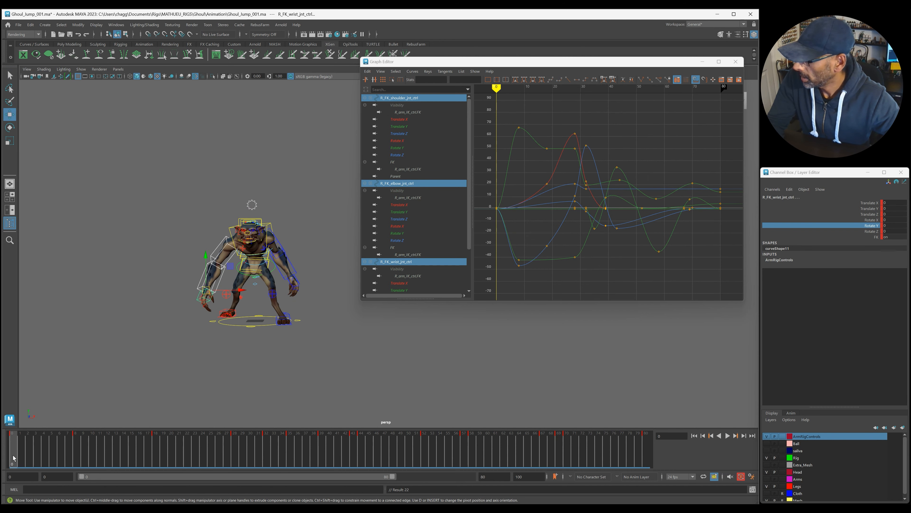
{"action": "key", "text": "e"}
{"action": "key", "text": "alt+v"}
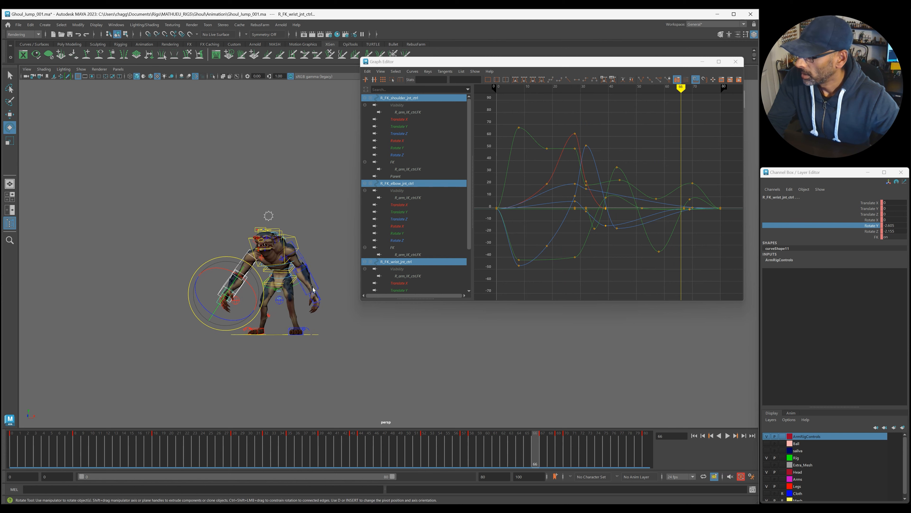
Rotate the left FK elbow in Z to about 19 at frame 47 and about -14 at frame 61, replaying after each change
{"action": "left_click", "coordinate": [322, 301]}
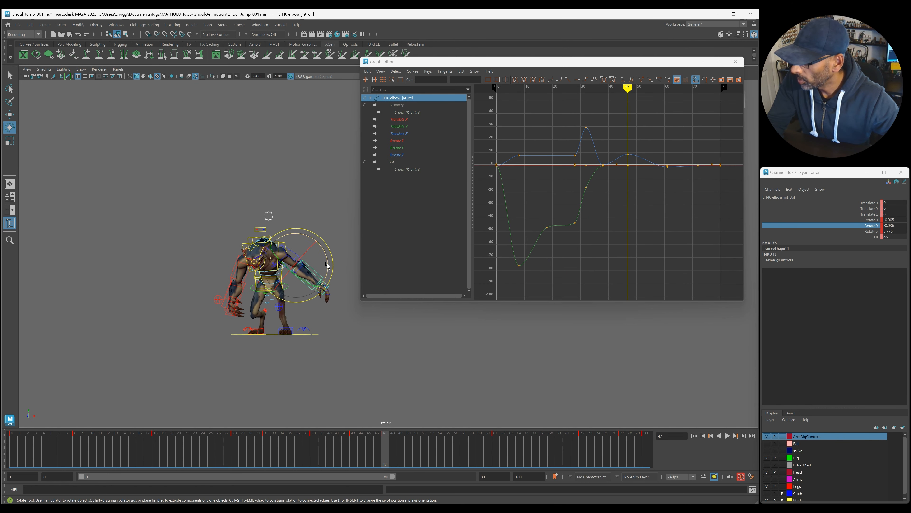
{"action": "left_click", "coordinate": [315, 443]}
{"action": "key", "text": "alt+v"}
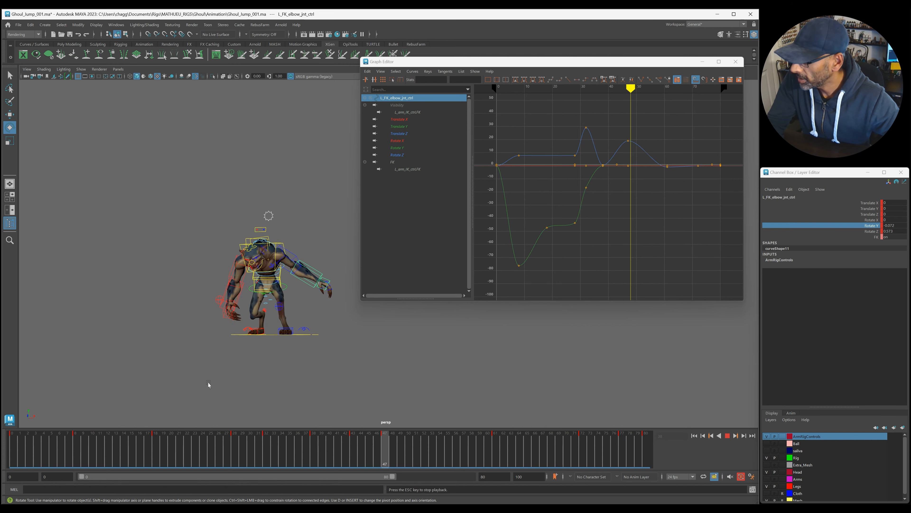
{"action": "key", "text": "alt+v"}
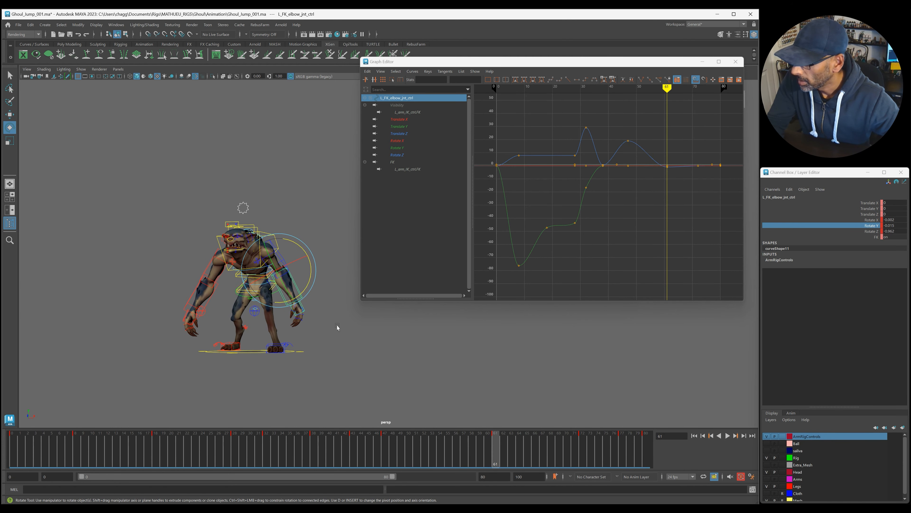
{"action": "key", "text": "alt+v"}
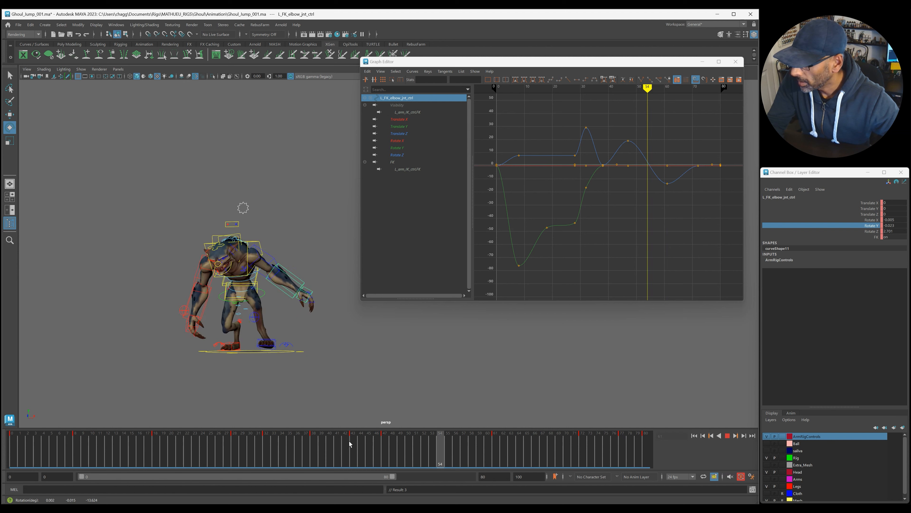
{"action": "key", "text": "alt+v"}
Set the left FK elbow's Rotate Z to about 7 at frame 72, delete its frame 77 key, and replay the animation
{"action": "left_click", "coordinate": [586, 454]}
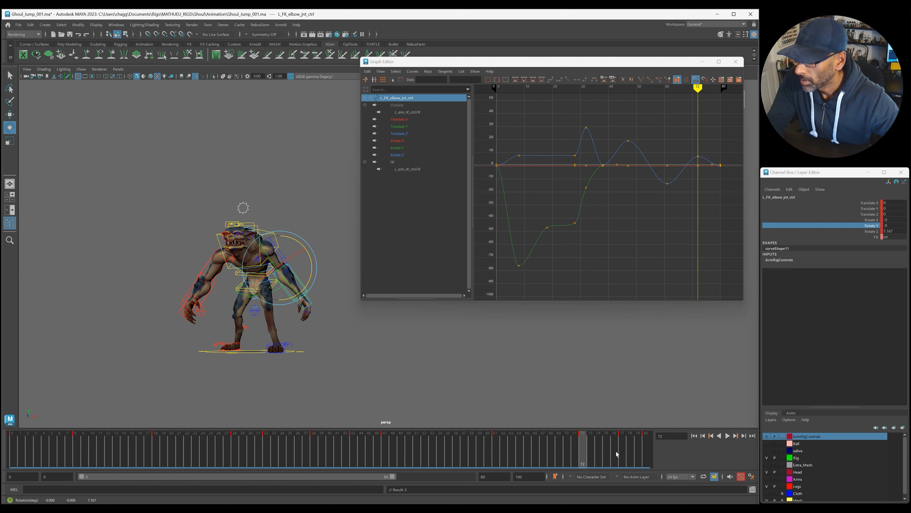
{"action": "left_click", "coordinate": [621, 455]}
{"action": "right_click", "coordinate": [622, 454]}
{"action": "left_click", "coordinate": [664, 343]}
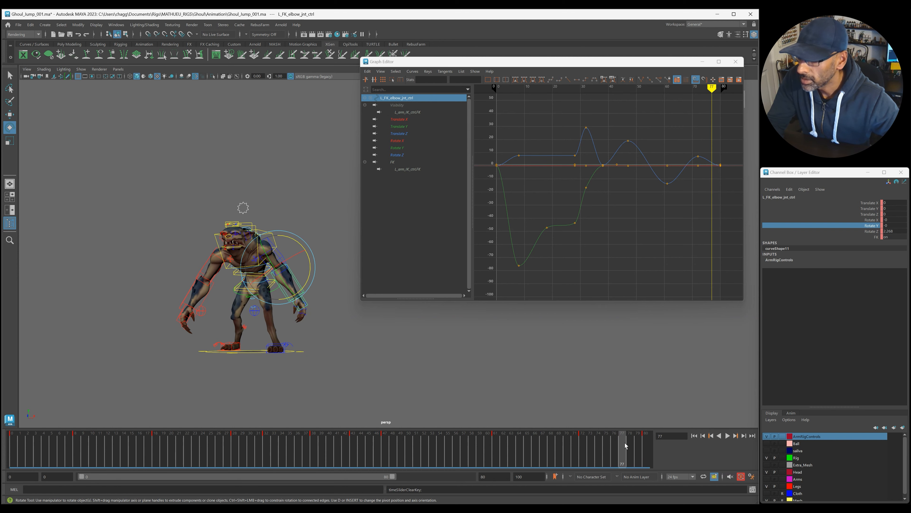
{"action": "key", "text": "alt+v"}
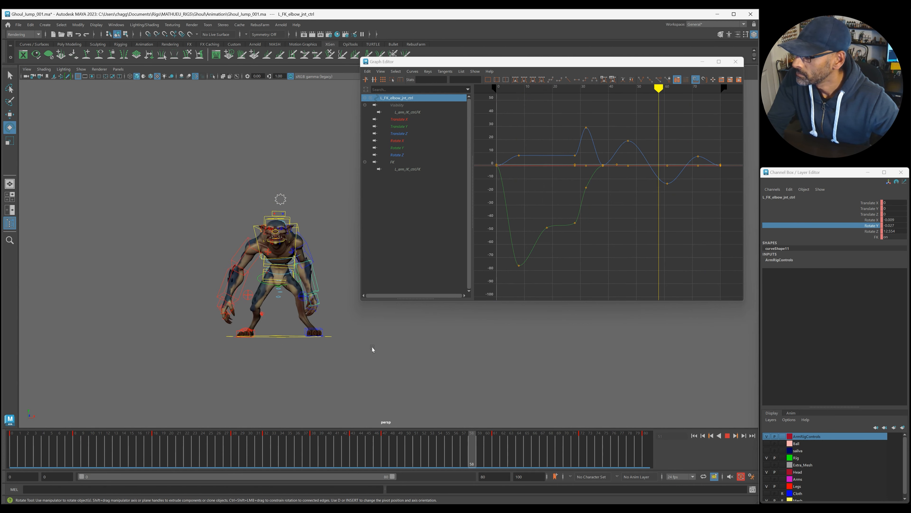
Lower the left FK elbow's Rotate Z key at frame 72 to about 4.2 on its animation curve
{"action": "key", "text": "alt+v"}
{"action": "left_click_drag", "start_coordinate": [413, 149], "coordinate": [412, 157]}
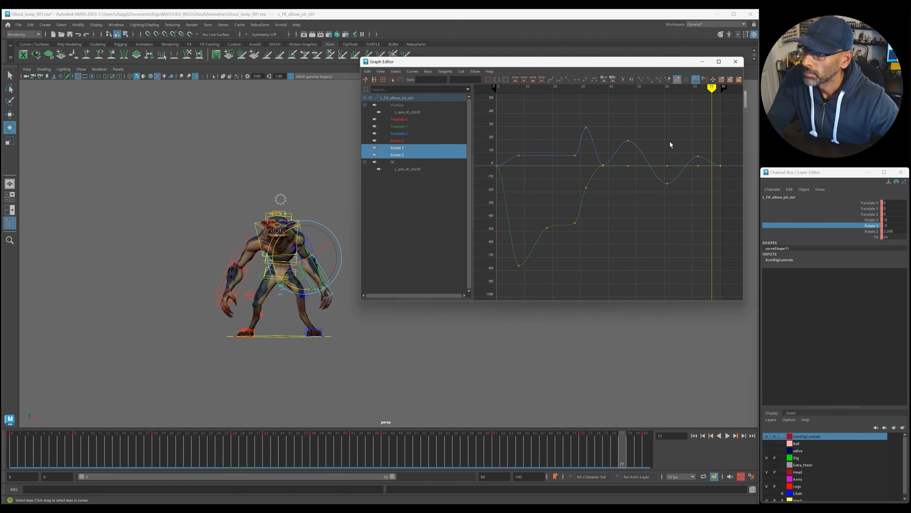
{"action": "left_click", "coordinate": [411, 155]}
{"action": "left_click_drag", "start_coordinate": [692, 188], "coordinate": [714, 208]}
{"action": "key", "text": "f"}
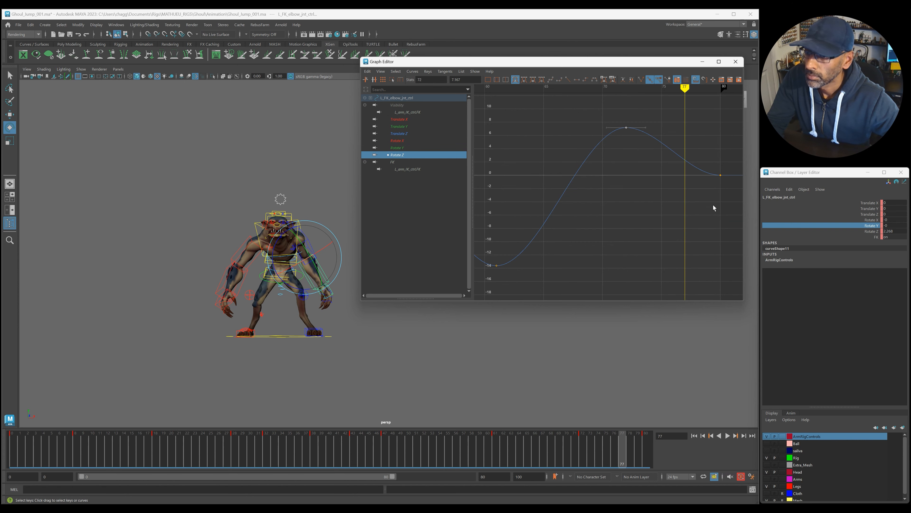
{"action": "left_click", "coordinate": [454, 149]}
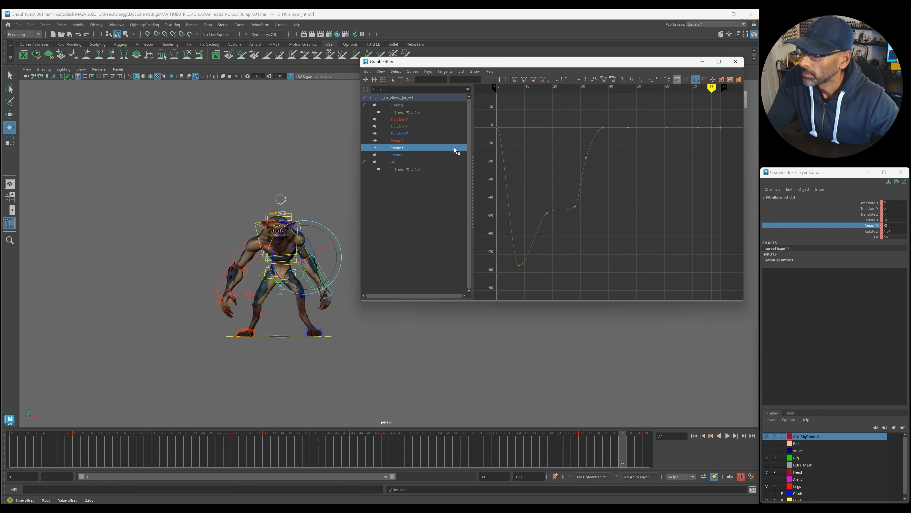
Shift the left FK elbow's frame 72 keys one frame earlier to frame 71 and replay the animation
{"action": "left_click", "coordinate": [454, 140]}
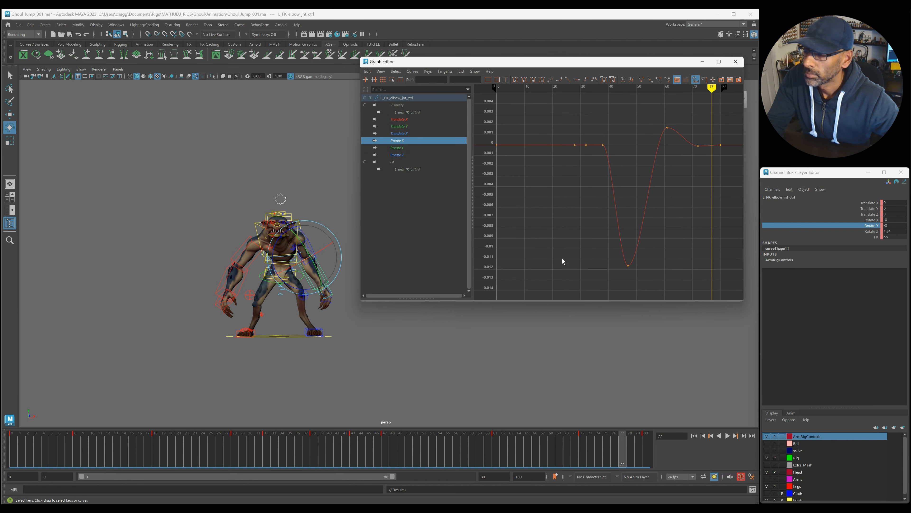
{"action": "left_click_drag", "start_coordinate": [528, 445], "coordinate": [521, 445]}
{"action": "key", "text": "alt+v"}
{"action": "key", "text": "alt+v"}
{"action": "left_click_drag", "start_coordinate": [576, 450], "coordinate": [371, 436], "text": "shift"}
{"action": "key", "text": "alt+v"}
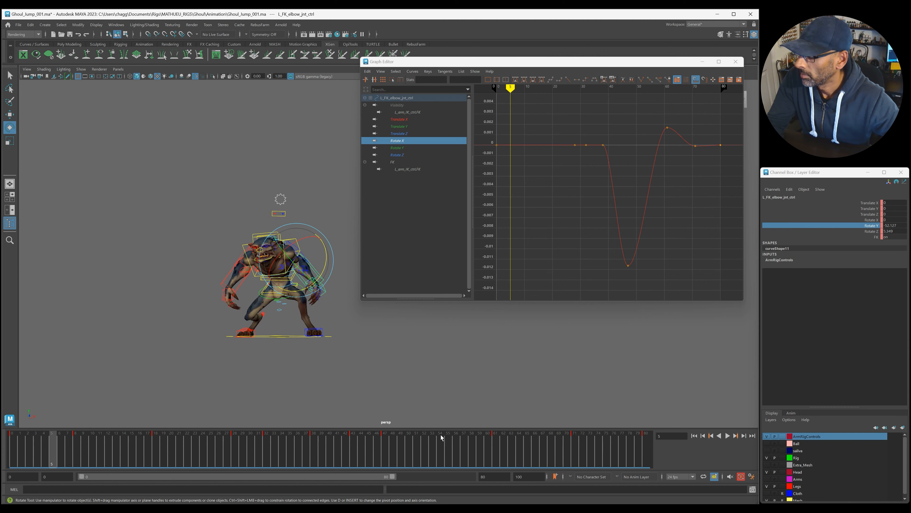
Delete the left FK elbow's Rotate X key at frame 71, then scrub and replay the motion
{"action": "left_click", "coordinate": [496, 457]}
{"action": "left_click_drag", "start_coordinate": [661, 121], "coordinate": [701, 155]}
{"action": "key", "text": "Delete"}
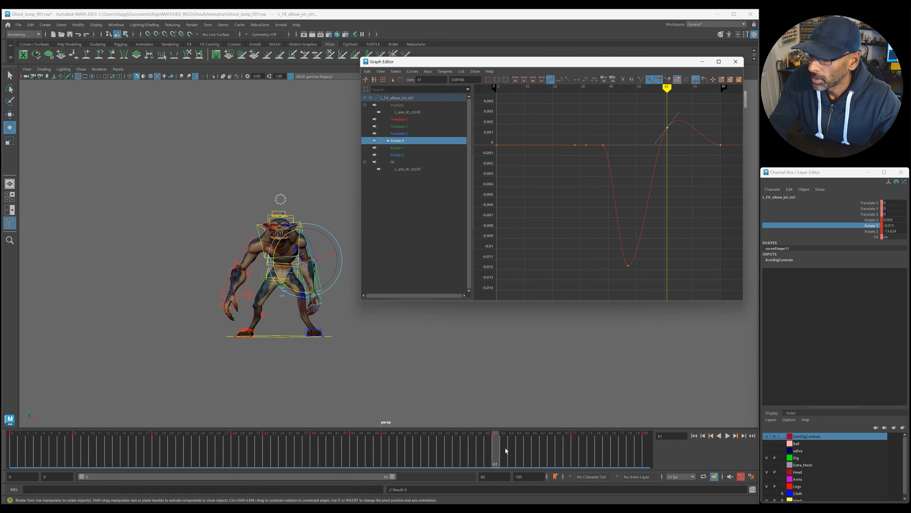
{"action": "left_click_drag", "start_coordinate": [506, 451], "coordinate": [454, 433]}
{"action": "key", "text": "alt+v"}
{"action": "left_click_drag", "start_coordinate": [376, 448], "coordinate": [283, 445]}
{"action": "key", "text": "alt+v"}
{"action": "key", "text": "alt+v"}
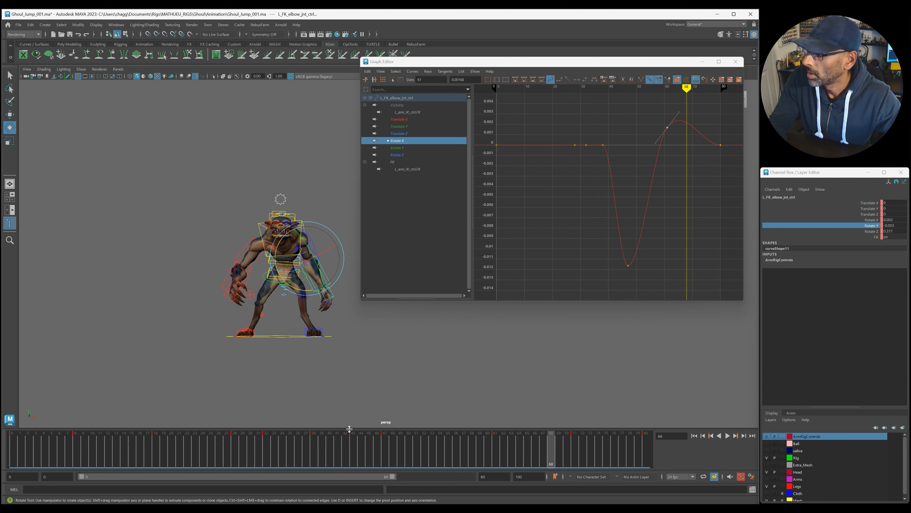
{"action": "key", "text": "alt+v"}
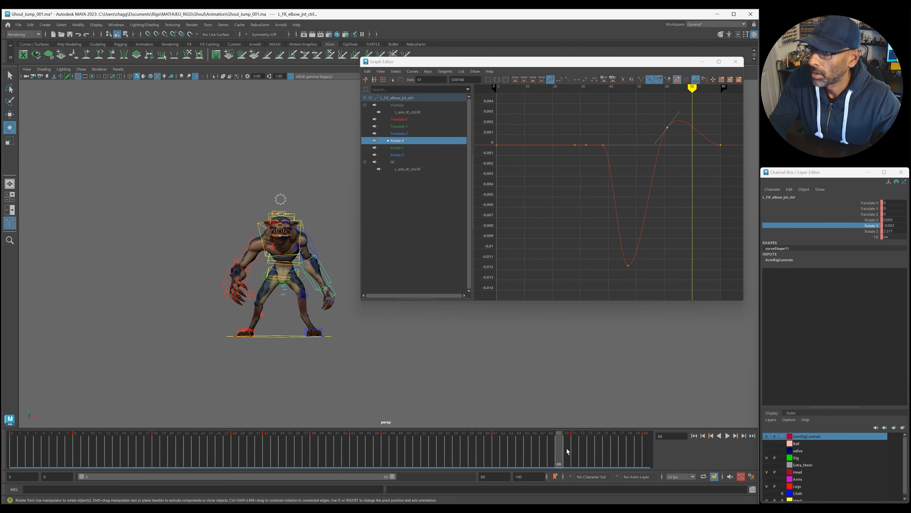
Lower the left FK elbow's Rotate X key at frame 61 to about -0.001 and replay the animation
{"action": "key", "text": "f"}
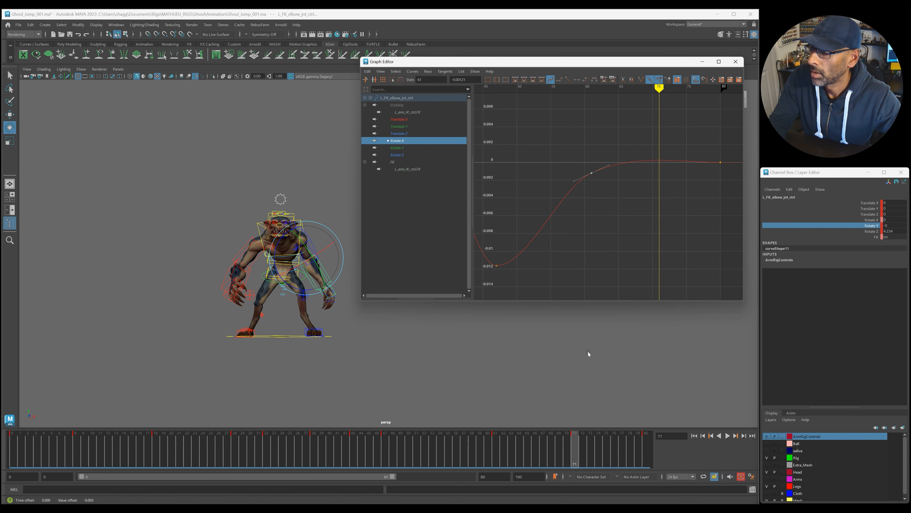
{"action": "key", "text": "alt+v"}
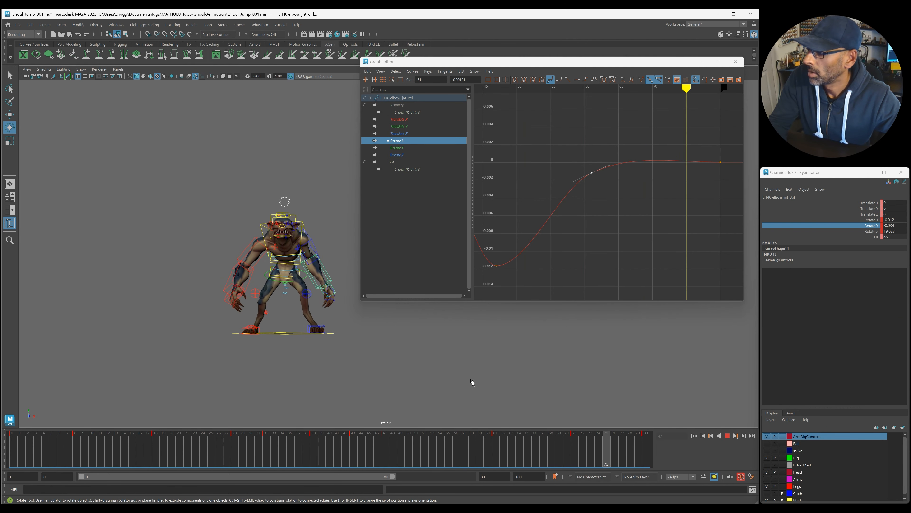
{"action": "key", "text": "alt+v"}
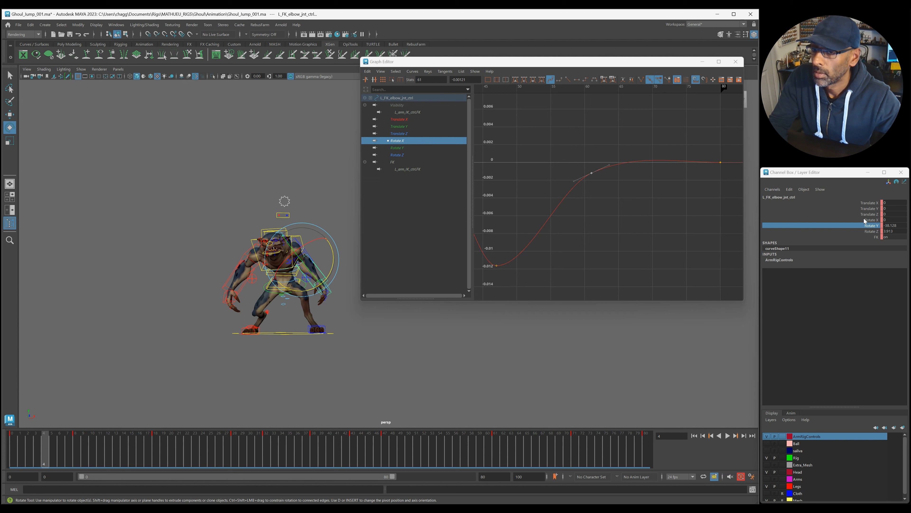
Lower the left FK elbow's Rotate Z key at frame 71 to about -2.1 and replay the animation
{"action": "left_click", "coordinate": [429, 155]}
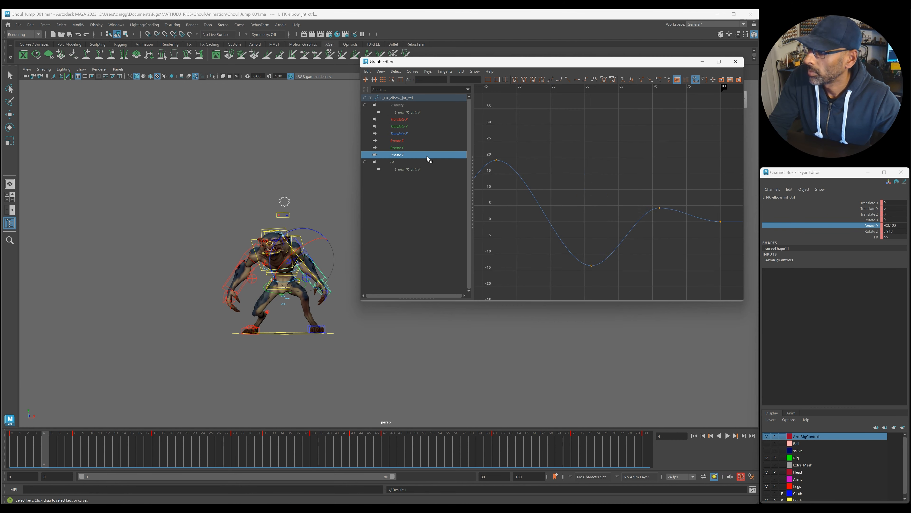
{"action": "key", "text": "f"}
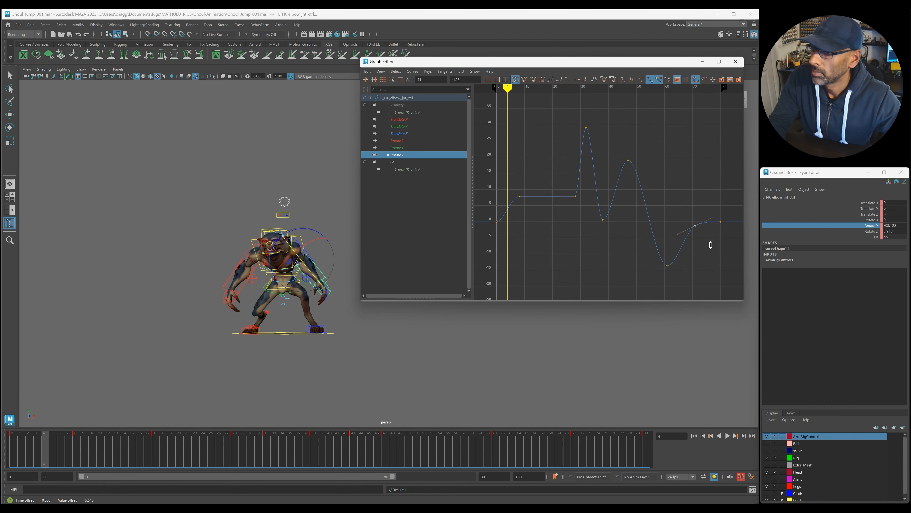
{"action": "key", "text": "alt+v"}
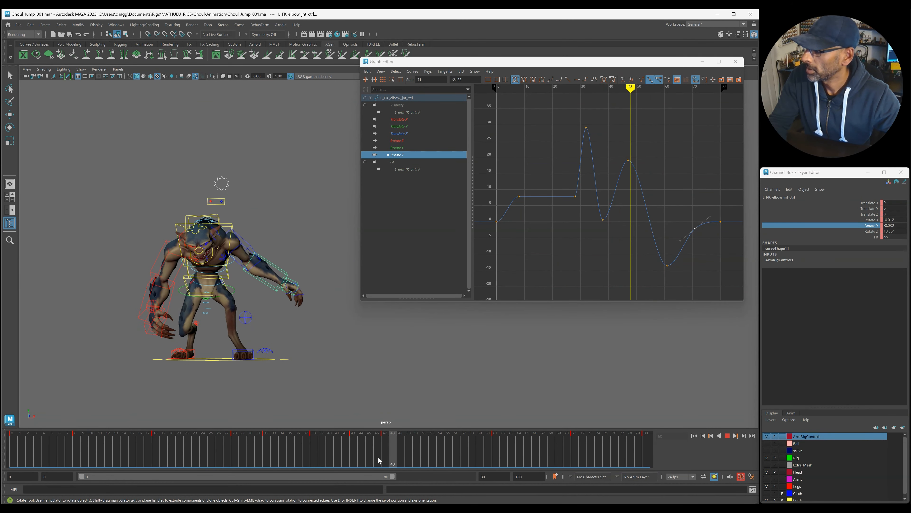
Rotate the left FK elbow in Z to about -22.6 at frame 38 and replay the landing
{"action": "left_click_drag", "start_coordinate": [258, 452], "coordinate": [316, 456]}
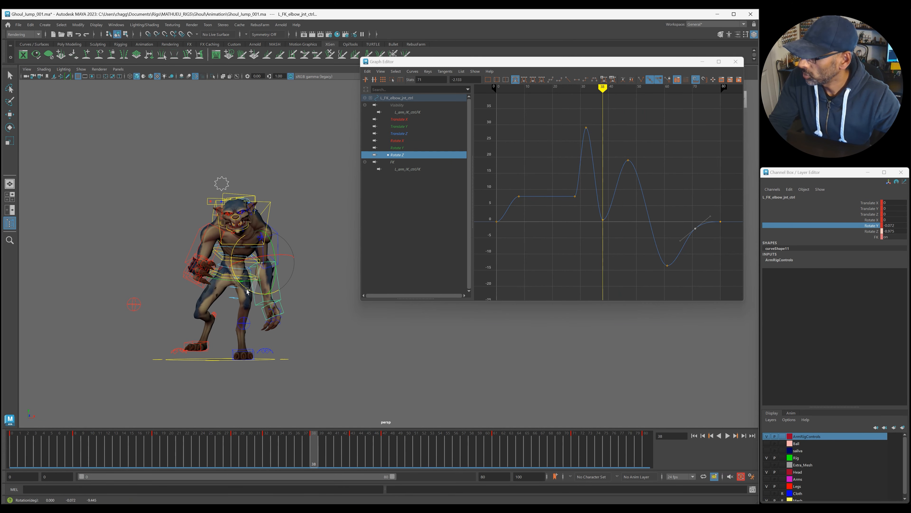
{"action": "left_click_drag", "start_coordinate": [312, 435], "coordinate": [253, 437]}
{"action": "key", "text": "alt+v"}
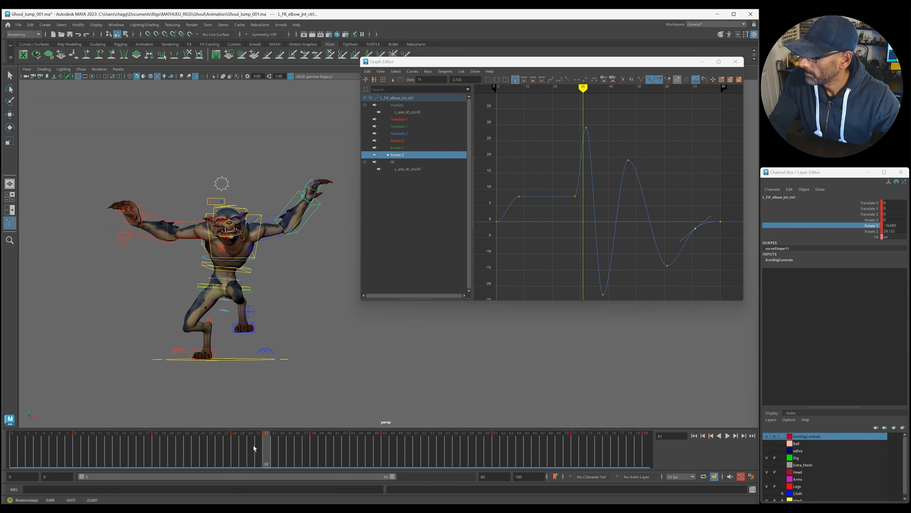
{"action": "key", "text": "alt+v"}
Delete the left FK elbow's key at frame 43 and replay the animation
{"action": "left_click_drag", "start_coordinate": [255, 449], "coordinate": [312, 454]}
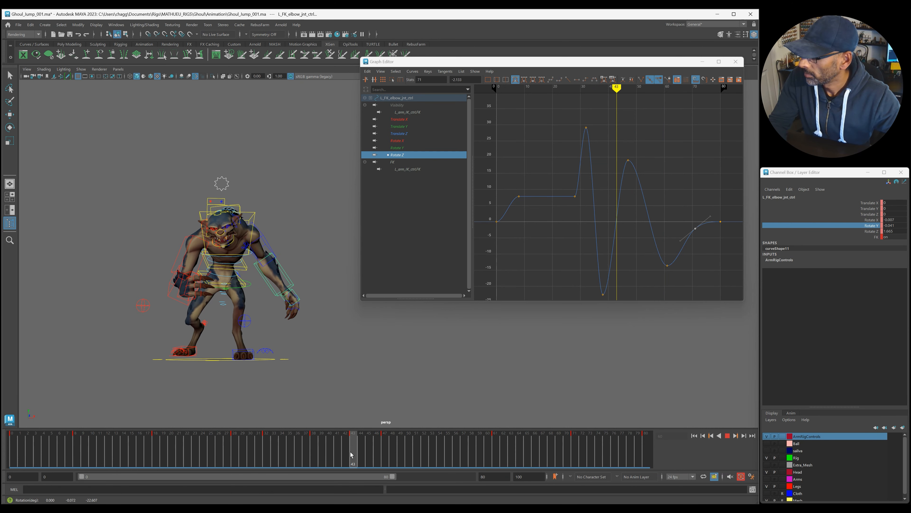
{"action": "right_click", "coordinate": [351, 454]}
{"action": "left_click", "coordinate": [366, 340]}
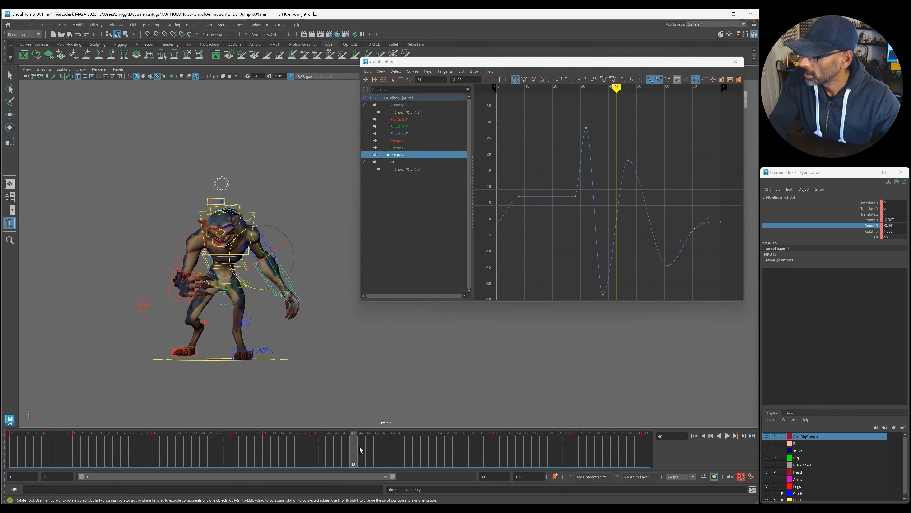
{"action": "key", "text": "alt+v"}
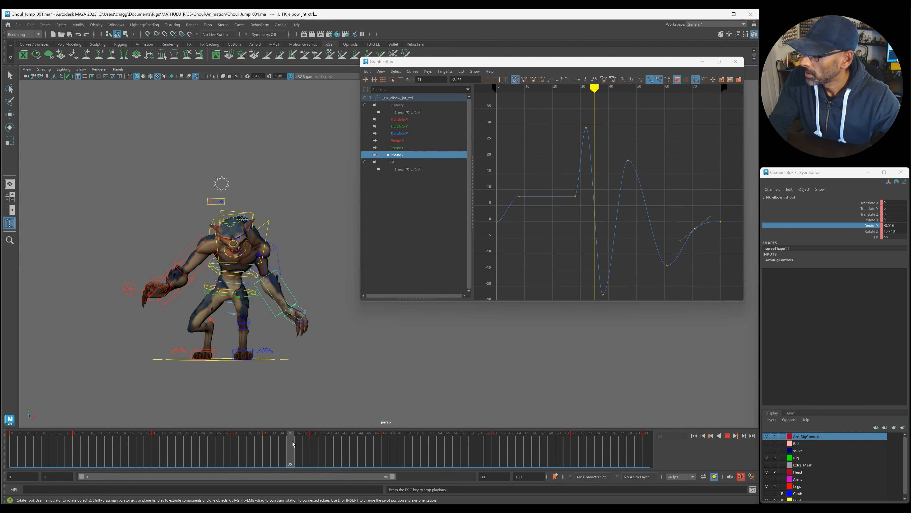
Move the left FK elbow's frame 47 key to frame 50, replaying to judge the swing
{"action": "left_click", "coordinate": [307, 447]}
{"action": "key", "text": "alt+v"}
{"action": "left_click_drag", "start_coordinate": [381, 458], "coordinate": [282, 455]}
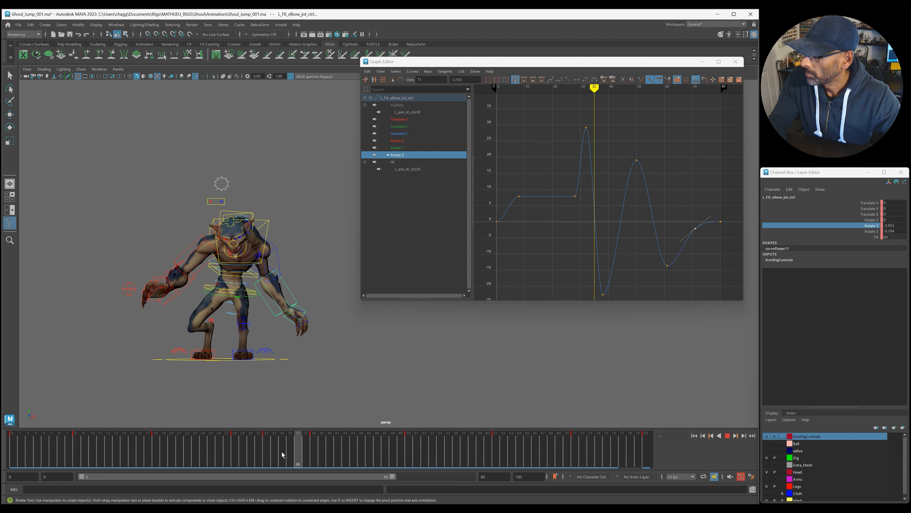
{"action": "key", "text": "alt+v"}
{"action": "left_click", "coordinate": [308, 445]}
{"action": "key", "text": "alt+v"}
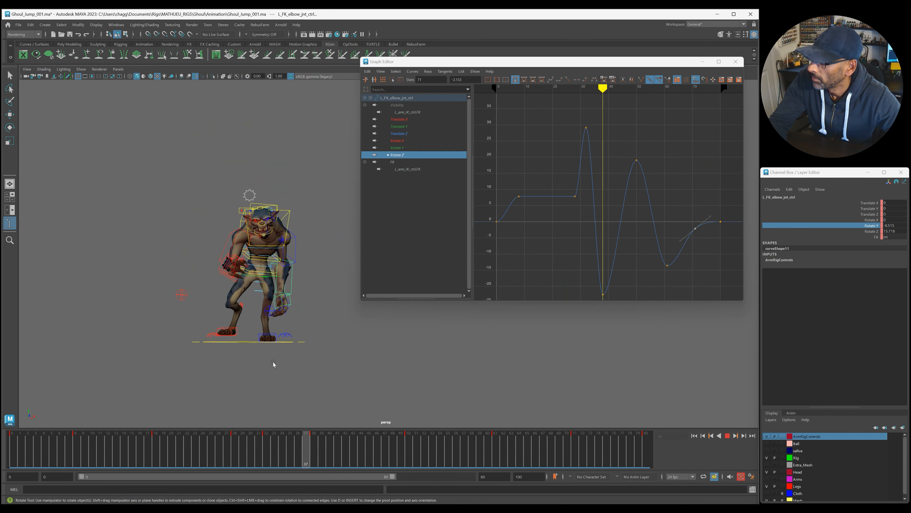
Rotate the left FK shoulder in X to about 12.5 at frame 46 and replay the animation
{"action": "key", "text": "Escape"}
{"action": "key", "text": "Up"}
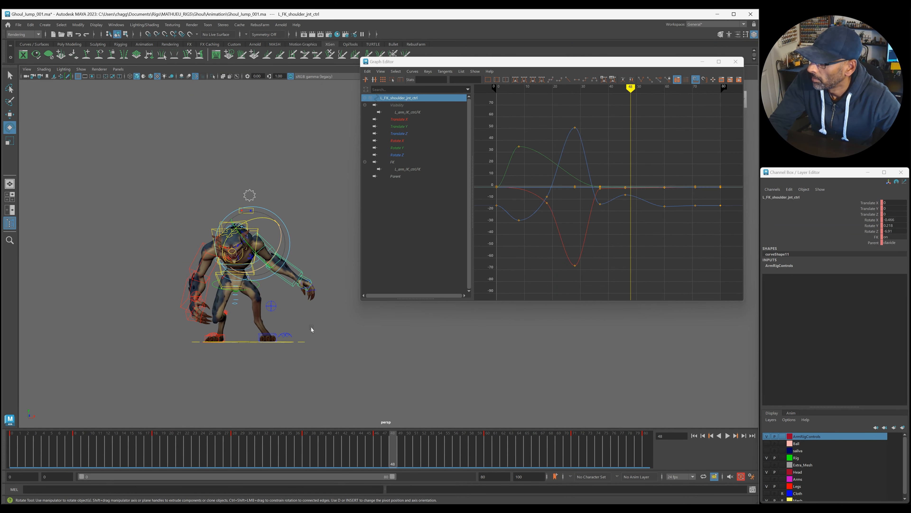
{"action": "left_click_drag", "start_coordinate": [373, 452], "coordinate": [377, 453]}
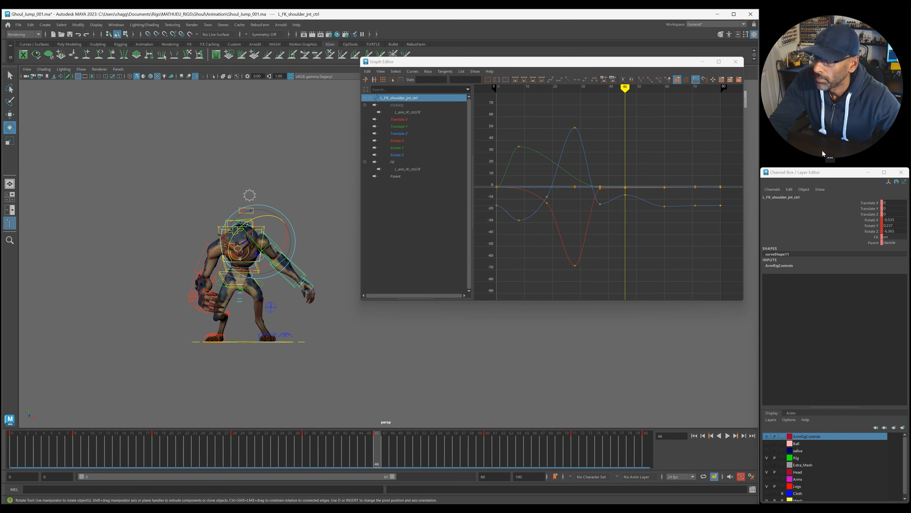
{"action": "left_click", "coordinate": [862, 226]}
{"action": "left_click_drag", "start_coordinate": [280, 251], "coordinate": [280, 252]}
{"action": "left_click_drag", "start_coordinate": [398, 447], "coordinate": [330, 446]}
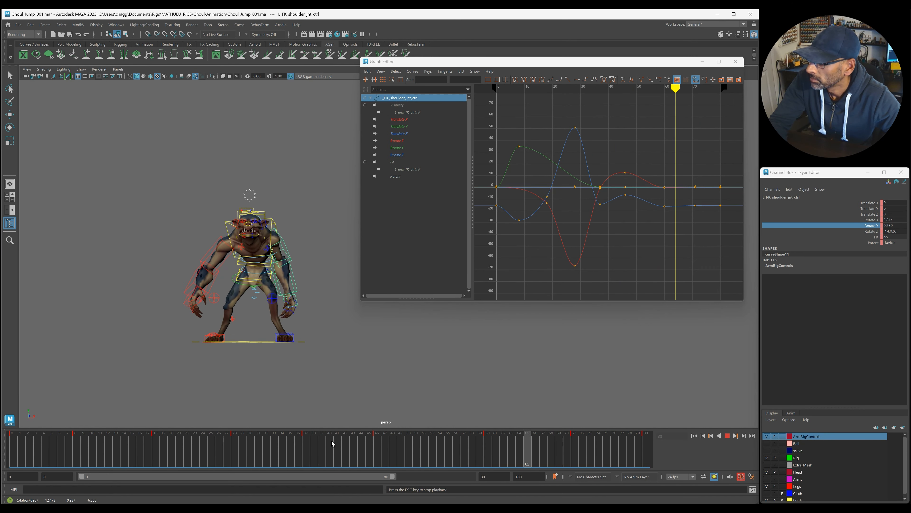
{"action": "key", "text": "Escape"}
{"action": "key", "text": "alt+shift+v"}
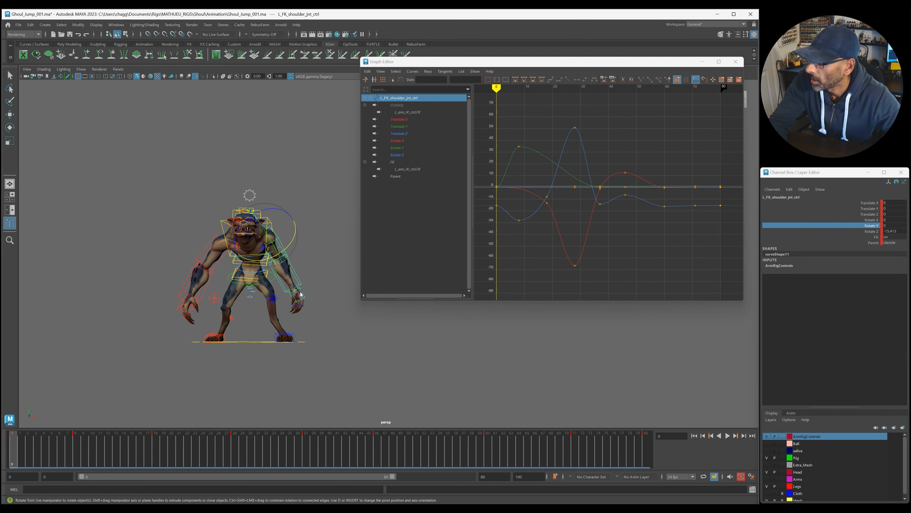
Delete the left FK wrist's keys from frame 47 onward, keeping the final key at frame 80
{"action": "left_click", "coordinate": [300, 294]}
{"action": "left_click", "coordinate": [331, 459]}
{"action": "key", "text": "alt+v"}
{"action": "left_click_drag", "start_coordinate": [384, 456], "coordinate": [595, 457], "text": "shift"}
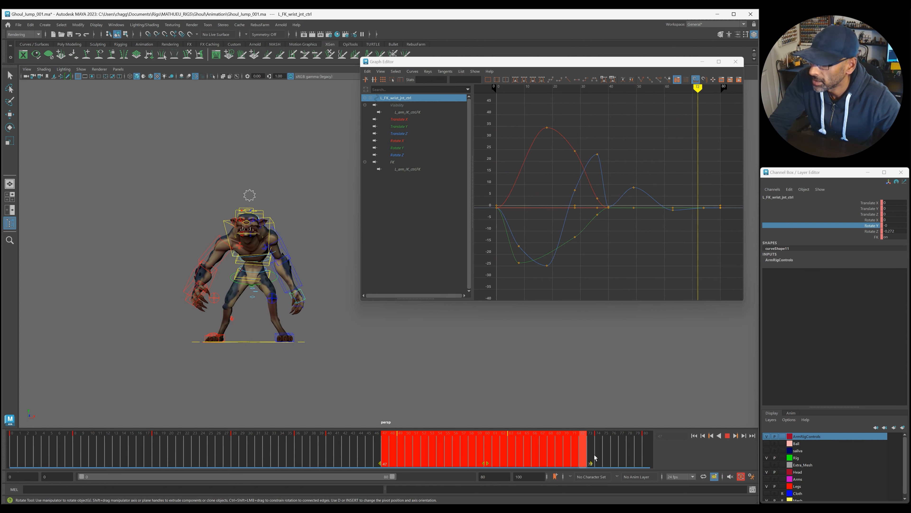
{"action": "right_click", "coordinate": [595, 458]}
{"action": "left_click", "coordinate": [635, 344]}
Delete the left FK wrist's key at frame 40
{"action": "left_click_drag", "start_coordinate": [294, 455], "coordinate": [329, 455]}
{"action": "left_click_drag", "start_coordinate": [259, 395], "coordinate": [345, 452], "text": "alt"}
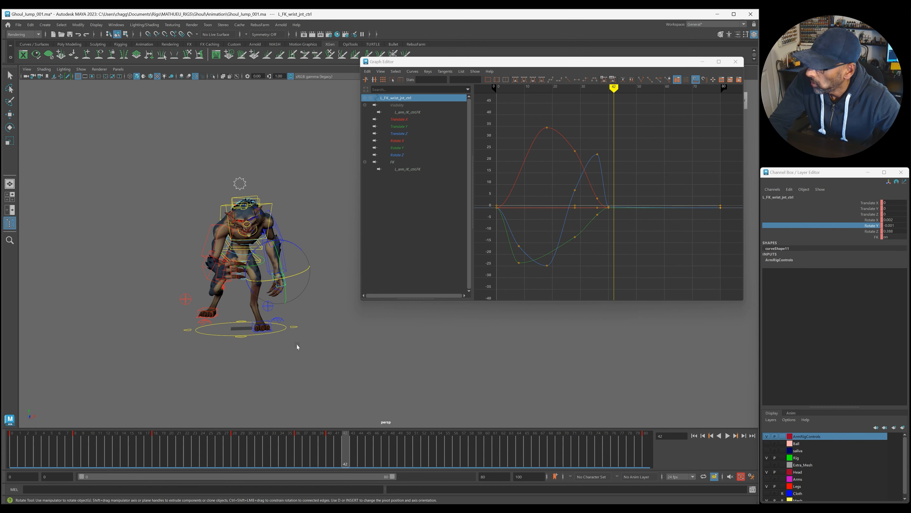
{"action": "left_click", "coordinate": [331, 448]}
{"action": "right_click", "coordinate": [332, 448]}
{"action": "left_click", "coordinate": [367, 333]}
Rotate the left FK wrist in Z to about -21 at frame 42 and about 28 at frame 55, then replay
{"action": "mouse_move", "coordinate": [330, 452]}
{"action": "left_mouse_down"}
{"action": "mouse_move", "coordinate": [275, 453]}
{"action": "mouse_move", "coordinate": [337, 455]}
{"action": "left_mouse_up"}
{"action": "left_click_drag", "start_coordinate": [301, 375], "coordinate": [301, 374], "text": "alt"}
{"action": "left_click", "coordinate": [355, 453]}
{"action": "left_click_drag", "start_coordinate": [359, 452], "coordinate": [445, 454]}
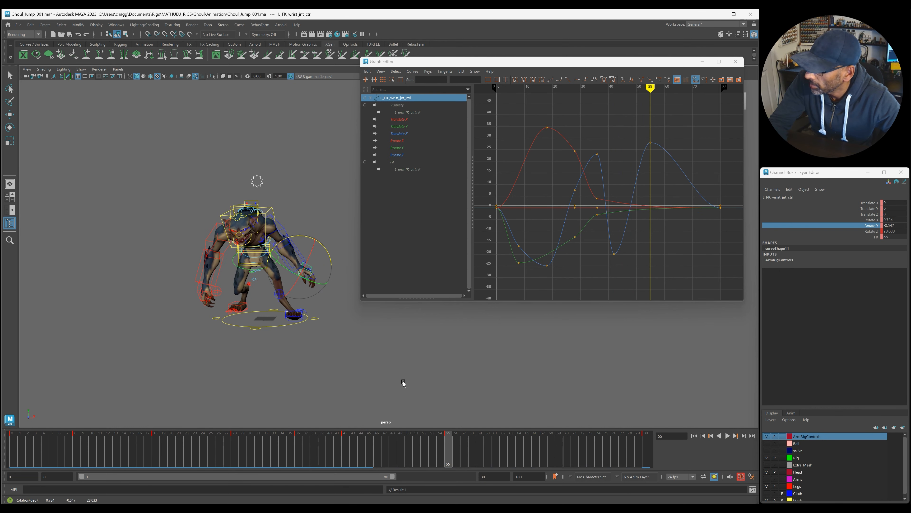
{"action": "key", "text": "alt+v"}
{"action": "key", "text": "Escape"}
{"action": "left_click", "coordinate": [384, 434]}
{"action": "key", "text": "alt+v"}
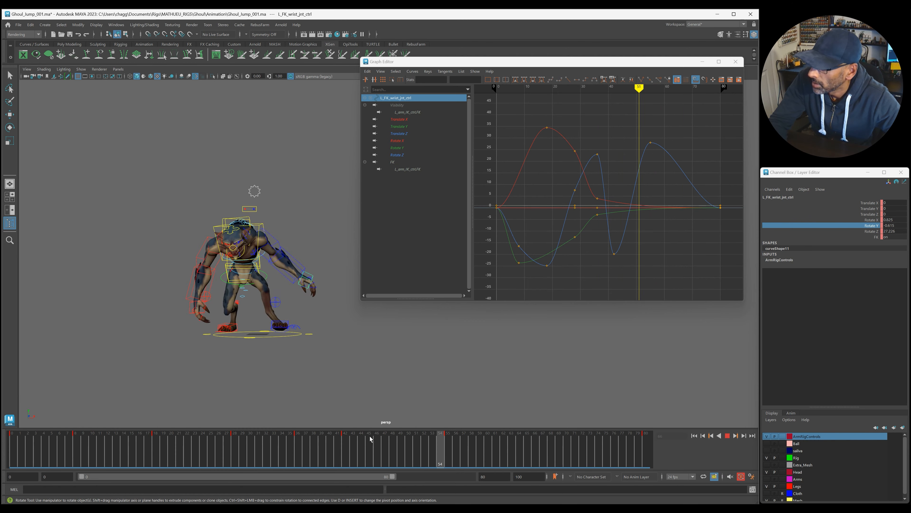
Try the left FK wrist's Z rotation at about 2 and then about 0 at frame 69, replaying the animation
{"action": "left_click_drag", "start_coordinate": [424, 443], "coordinate": [538, 456]}
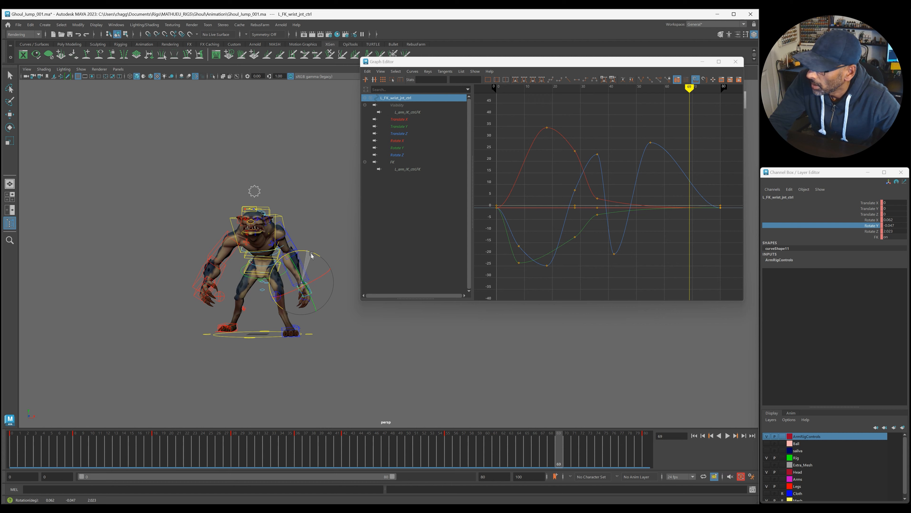
{"action": "key", "text": "alt+v"}
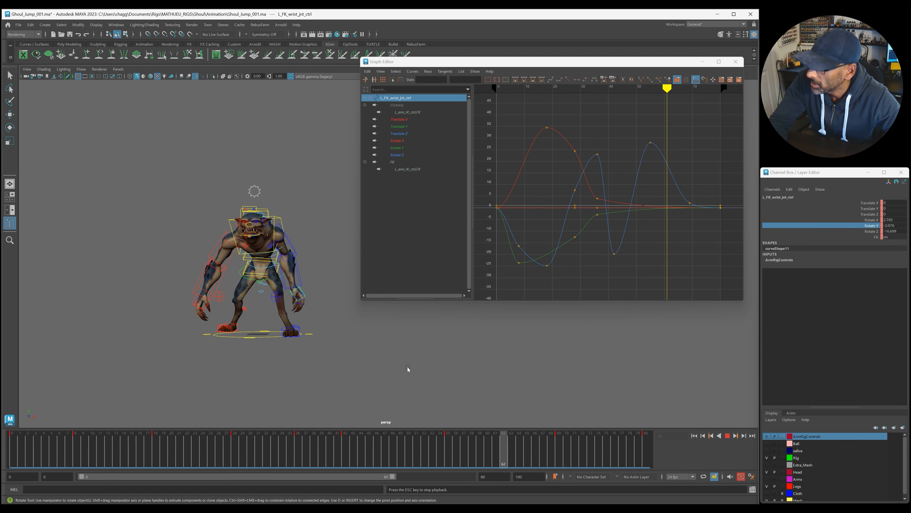
{"action": "left_click", "coordinate": [562, 458]}
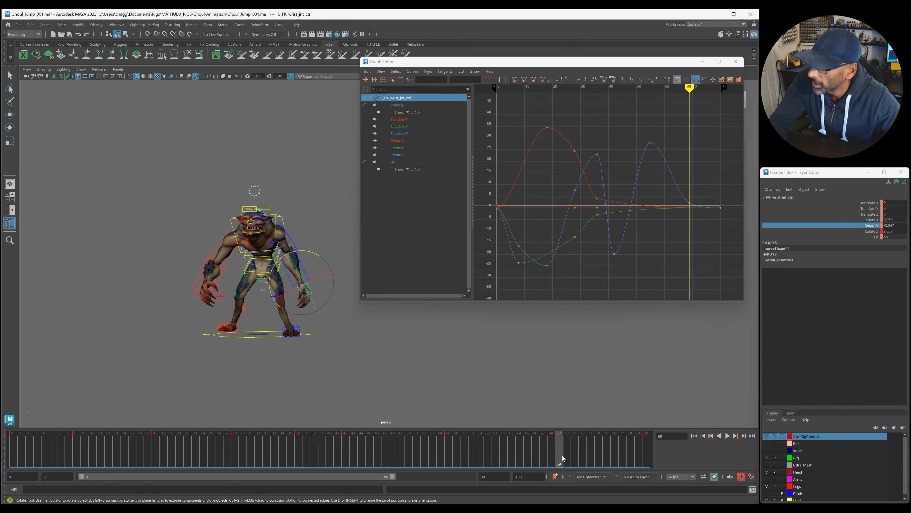
{"action": "key", "text": "alt+v"}
{"action": "left_click", "coordinate": [559, 459]}
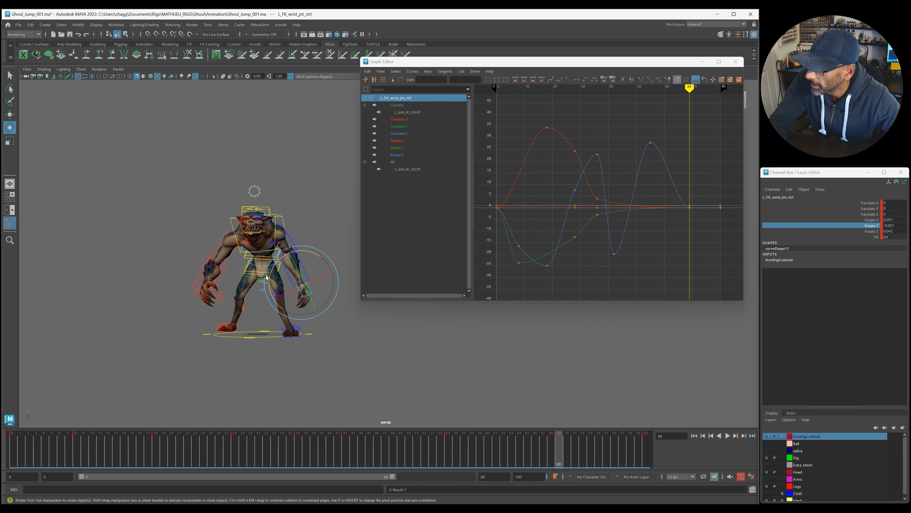
{"action": "key", "text": "alt+v"}
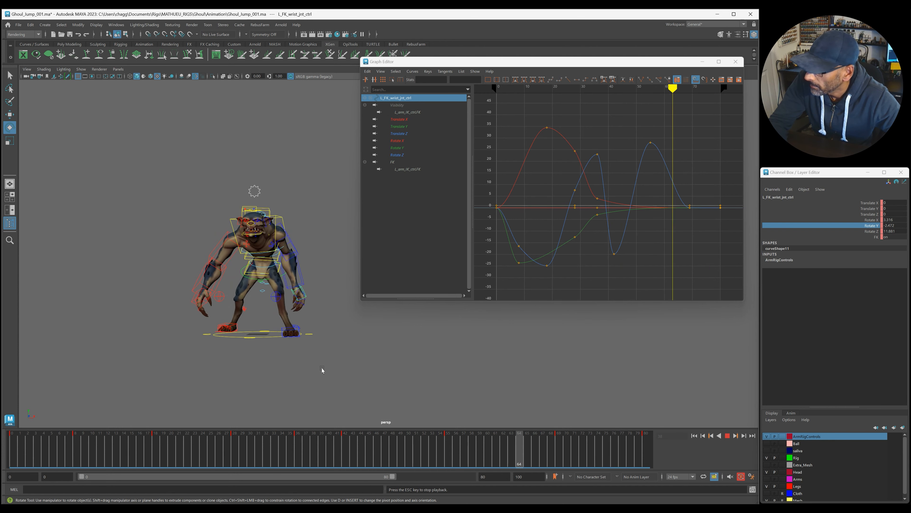
Rotate the left FK wrist in Z to about -8 at frame 69 and replay the animation
{"action": "left_click", "coordinate": [564, 462]}
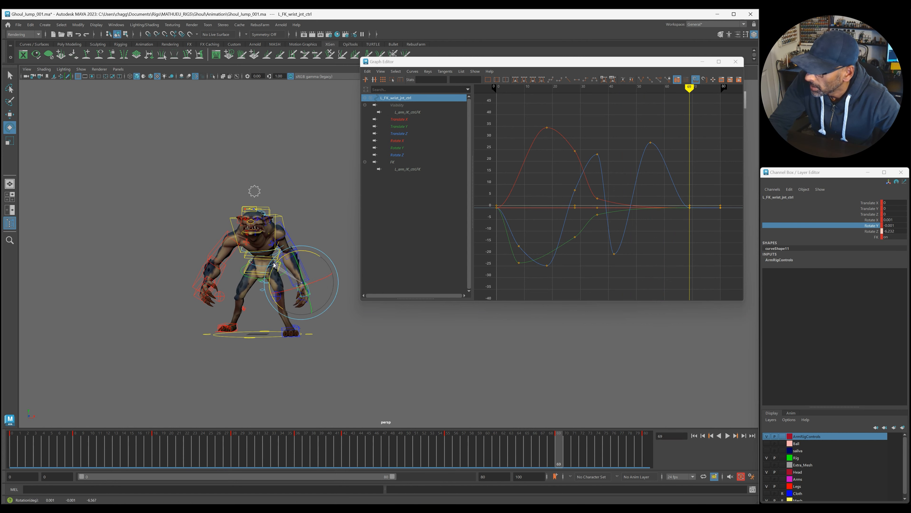
{"action": "left_click", "coordinate": [400, 451]}
{"action": "key", "text": "alt+v"}
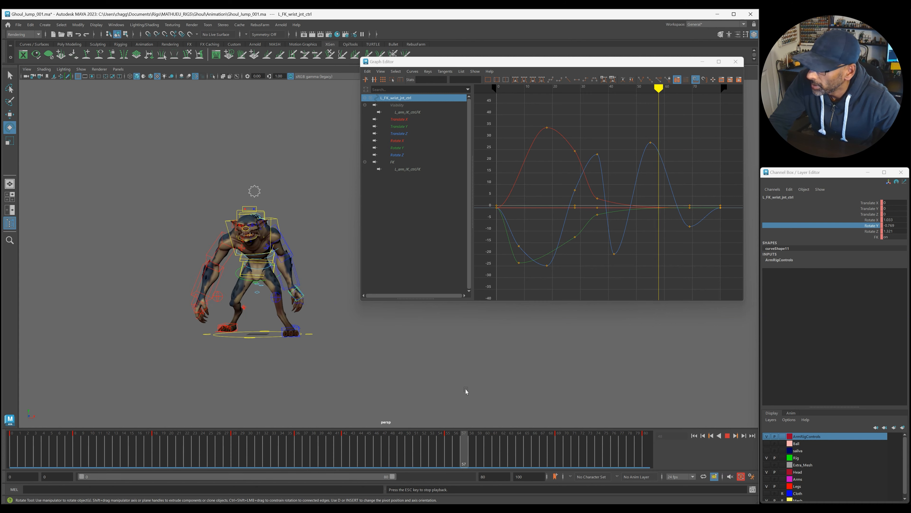
{"action": "right_click_drag", "start_coordinate": [466, 390], "coordinate": [320, 383], "text": "alt"}
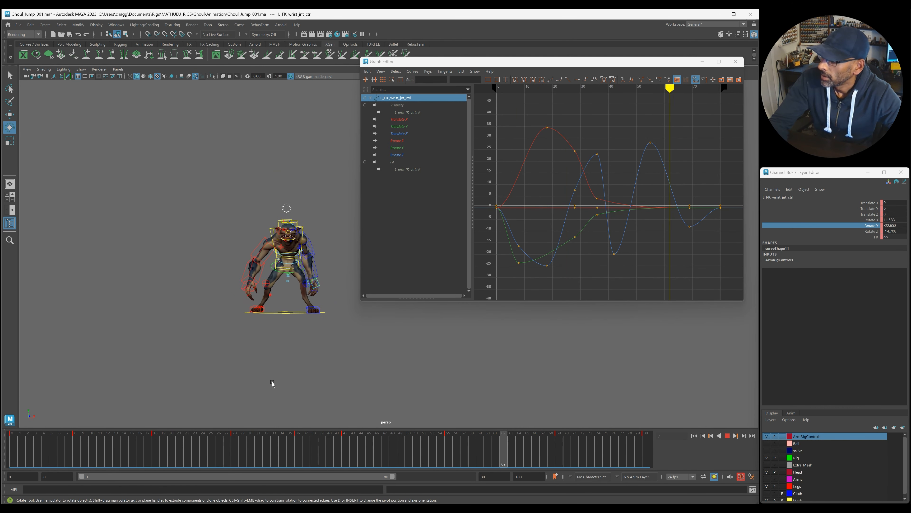
{"action": "key", "text": "Escape"}
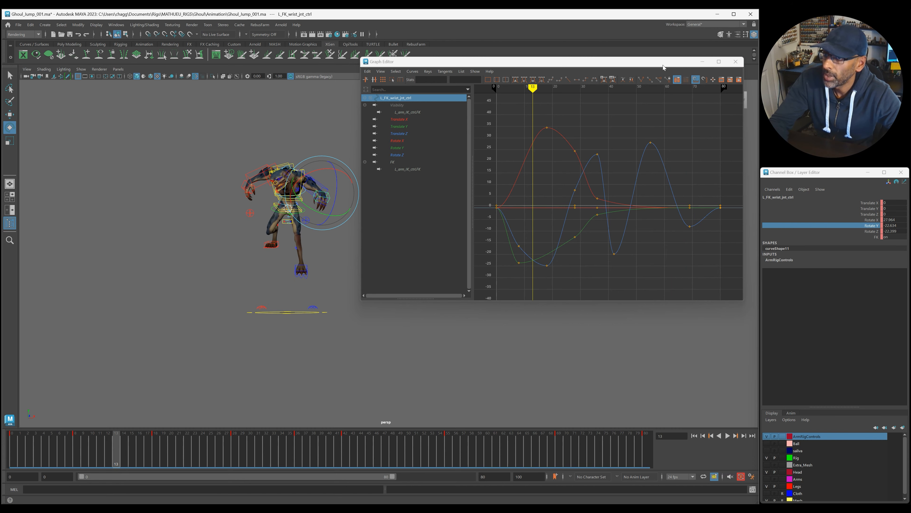
Close the Graph Editor and replay the jump from the first frame
{"action": "left_click", "coordinate": [735, 61]}
{"action": "key", "text": "alt+v"}
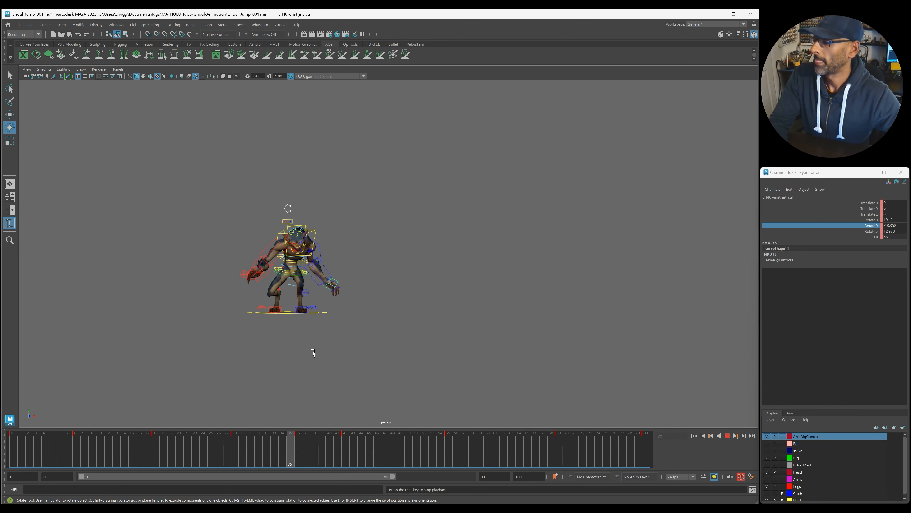
{"action": "left_click_drag", "start_coordinate": [230, 445], "coordinate": [12, 445]}
{"action": "key", "text": "alt+v"}
Review the looping jump and landing from side and three-quarter angles to examine the ghoul's overall arm and body motion
{"action": "right_click_drag", "start_coordinate": [202, 374], "coordinate": [366, 366], "text": "alt"}
{"action": "left_click_drag", "start_coordinate": [366, 367], "coordinate": [390, 366], "text": "alt"}
{"action": "right_click_drag", "start_coordinate": [390, 366], "coordinate": [325, 363], "text": "alt"}
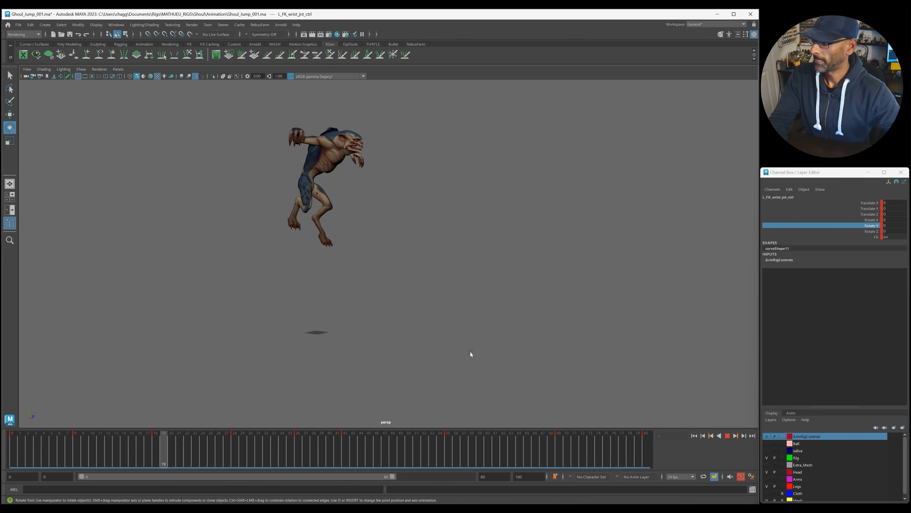
{"action": "left_click_drag", "start_coordinate": [398, 342], "coordinate": [533, 346], "text": "alt"}
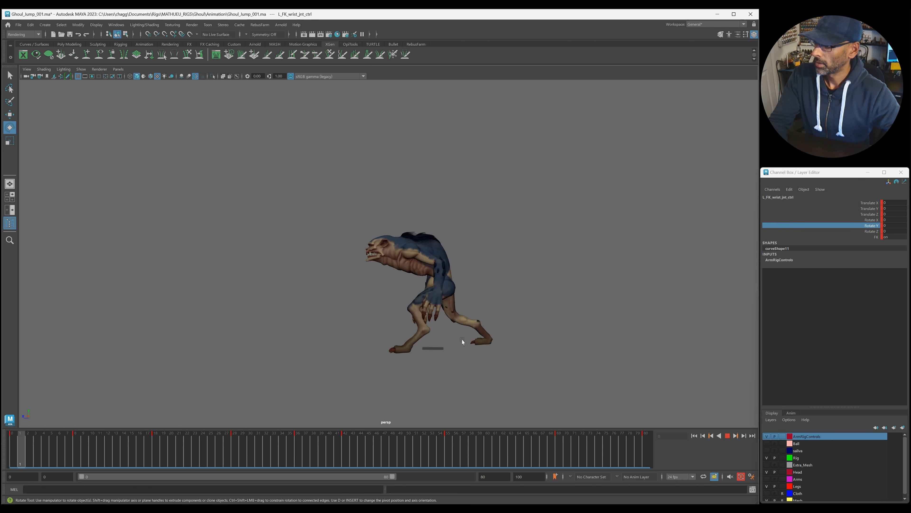
{"action": "left_click_drag", "start_coordinate": [448, 346], "coordinate": [471, 338], "text": "alt"}
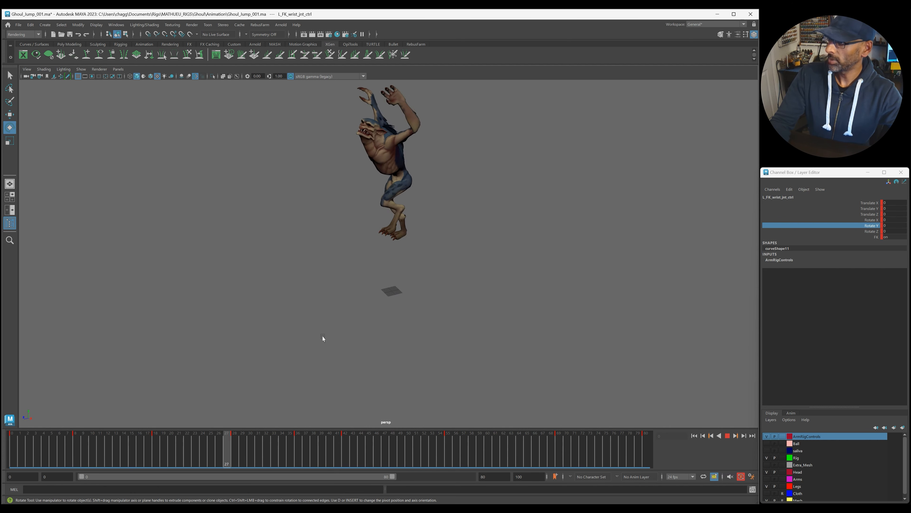
{"action": "key", "text": "Escape"}
{"action": "middle_click_drag", "start_coordinate": [383, 324], "coordinate": [415, 296], "text": "alt"}
{"action": "key", "text": "alt+v"}
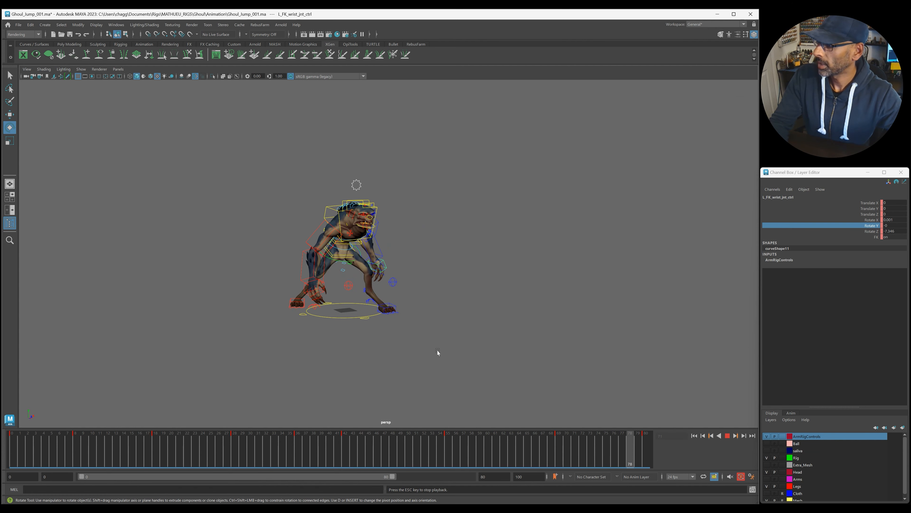